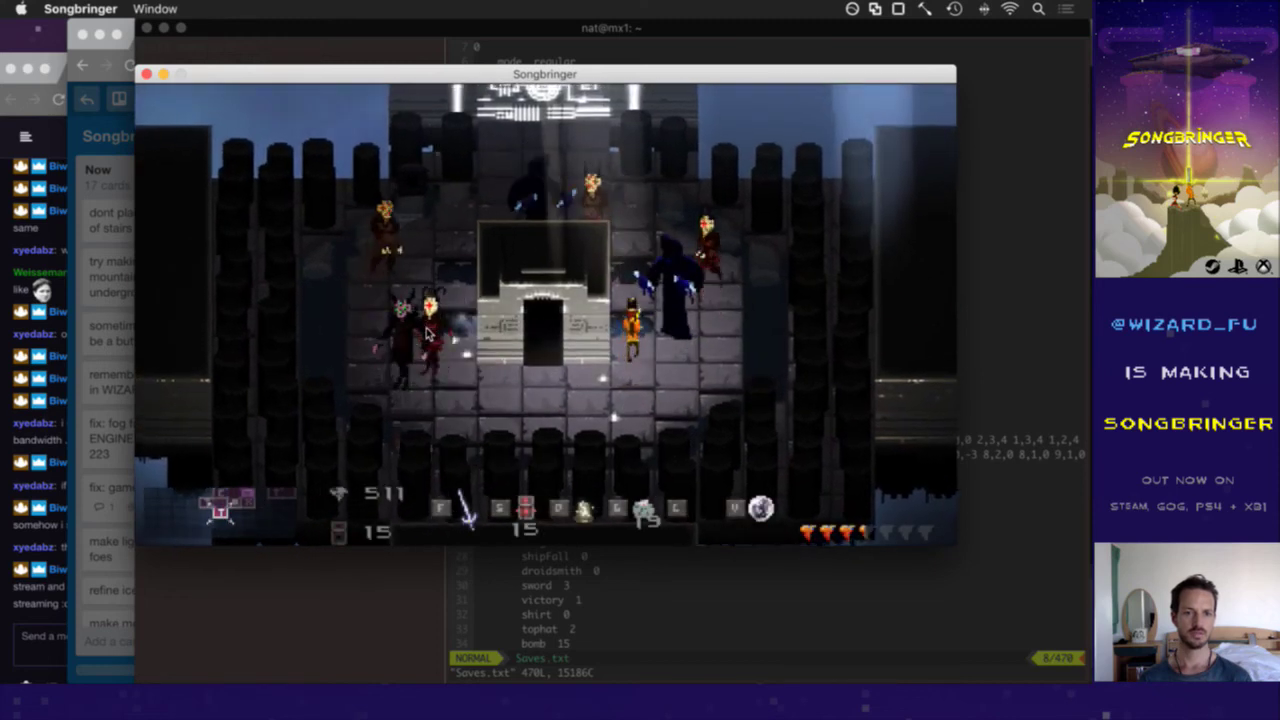
- Check the inventory and dungeon map in the running game and enable god mode
key("Tab")
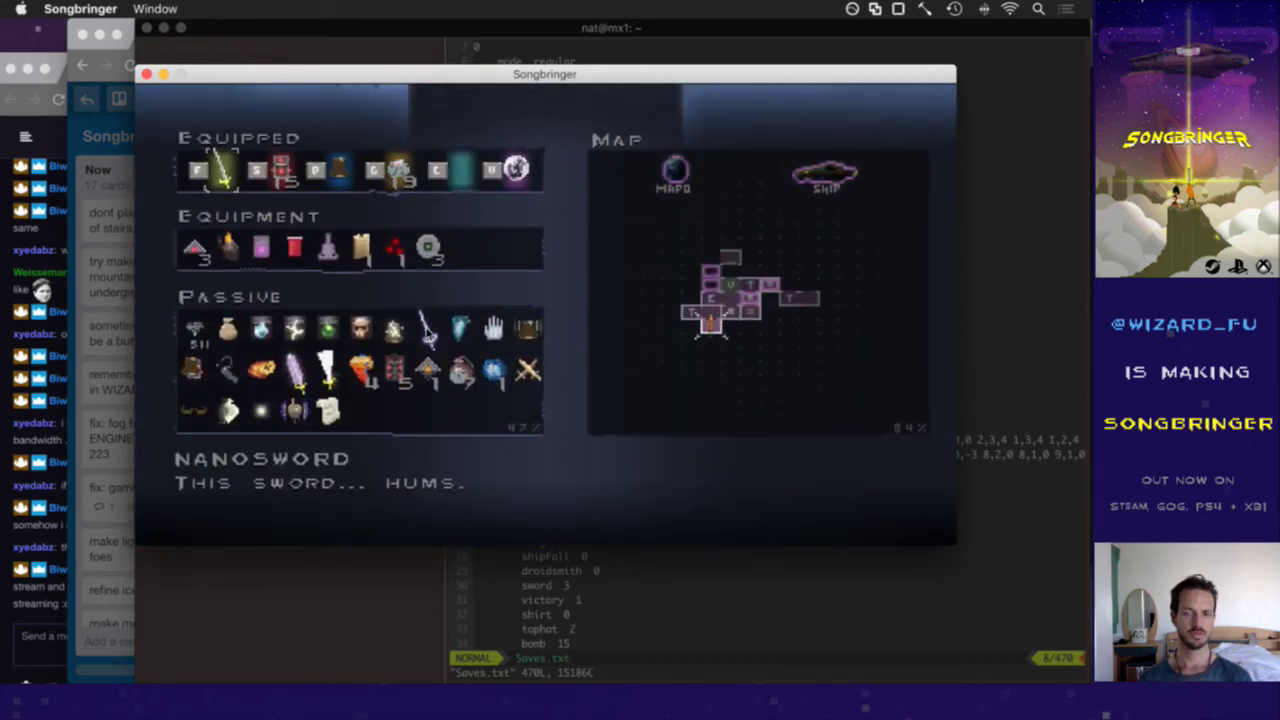
key("Tab")
key("g")
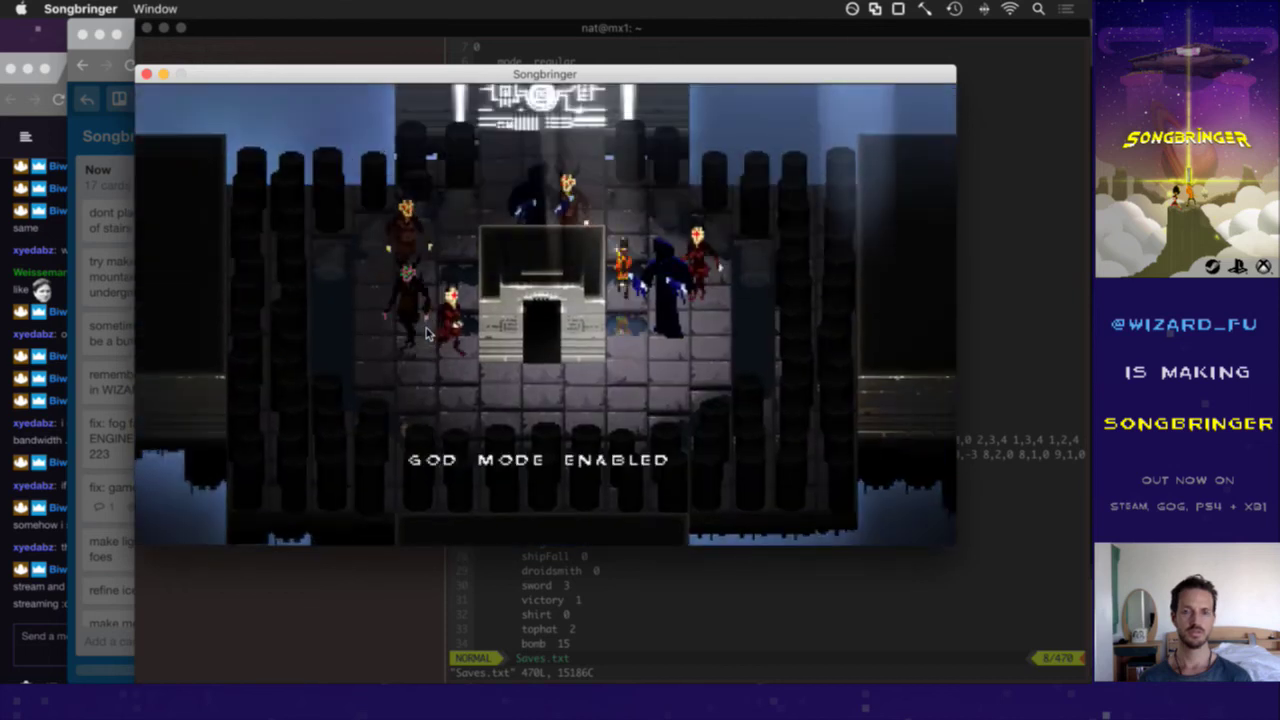
- Explore the neighbouring dungeon rooms and stairwells, toggling god mode on the way, to examine where enemies are placed around the stairs
key("w")
key("a")
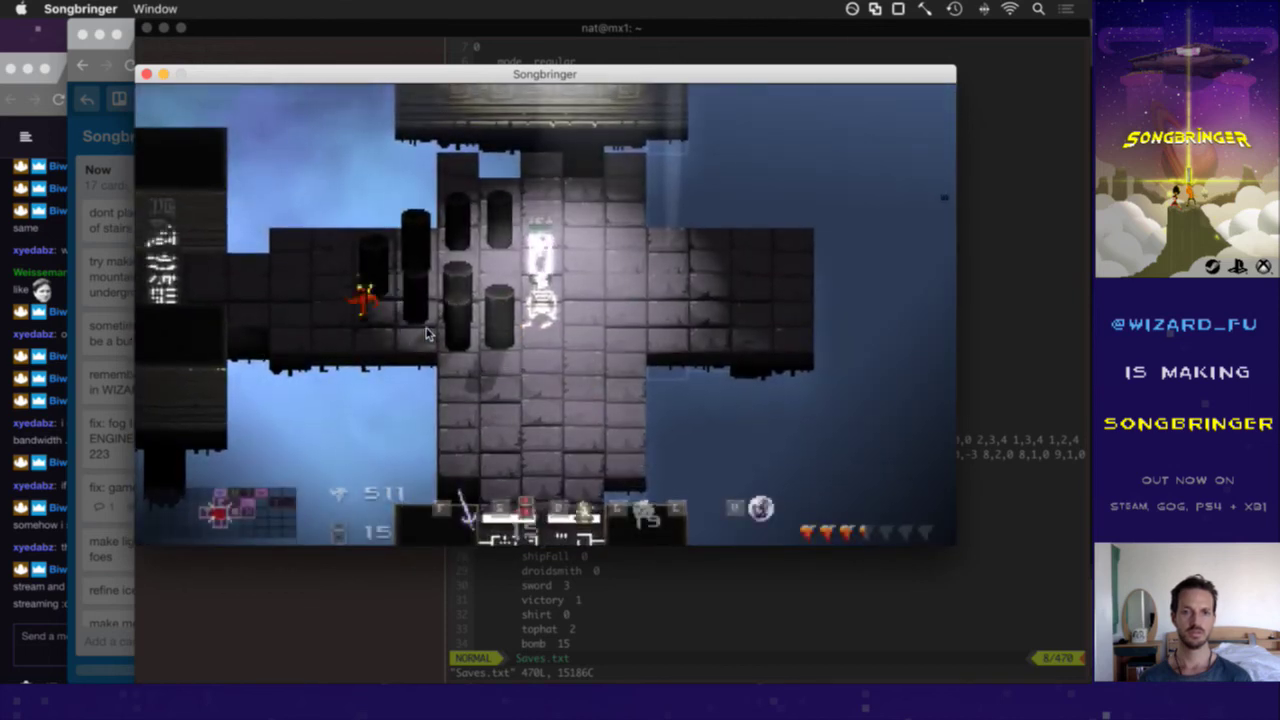
key("a")
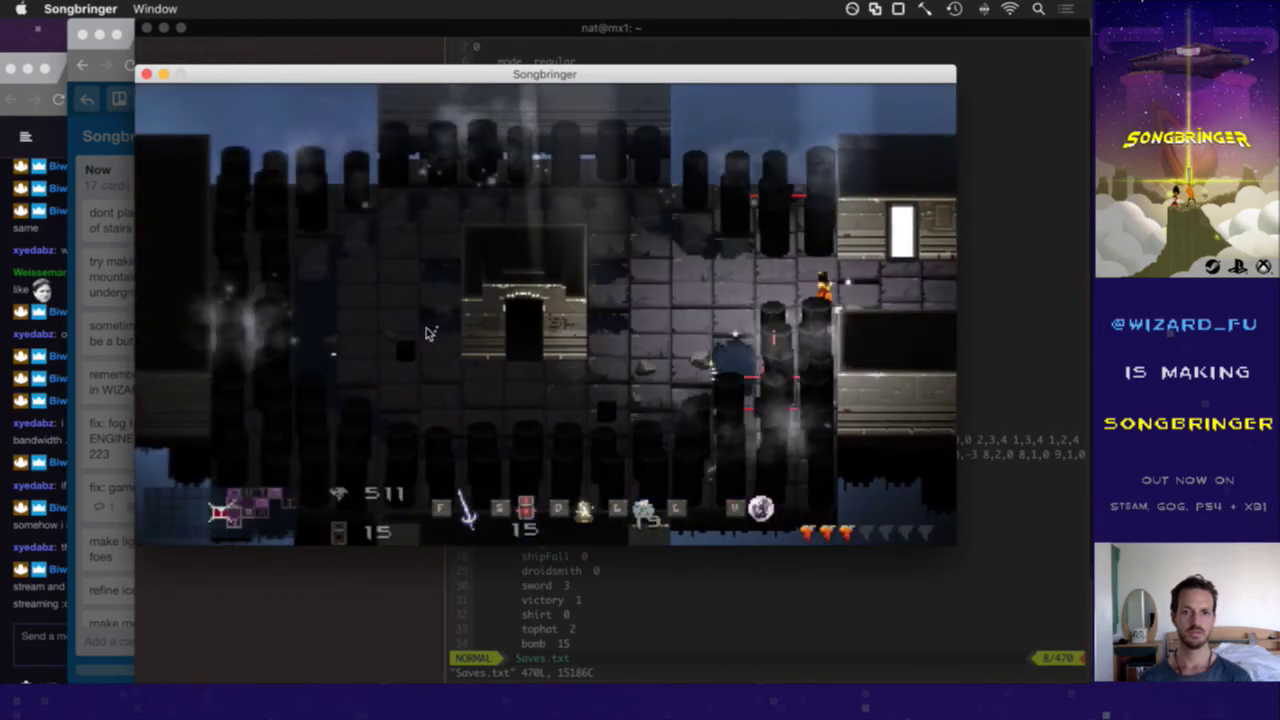
key("a")
key("g")
key("w")
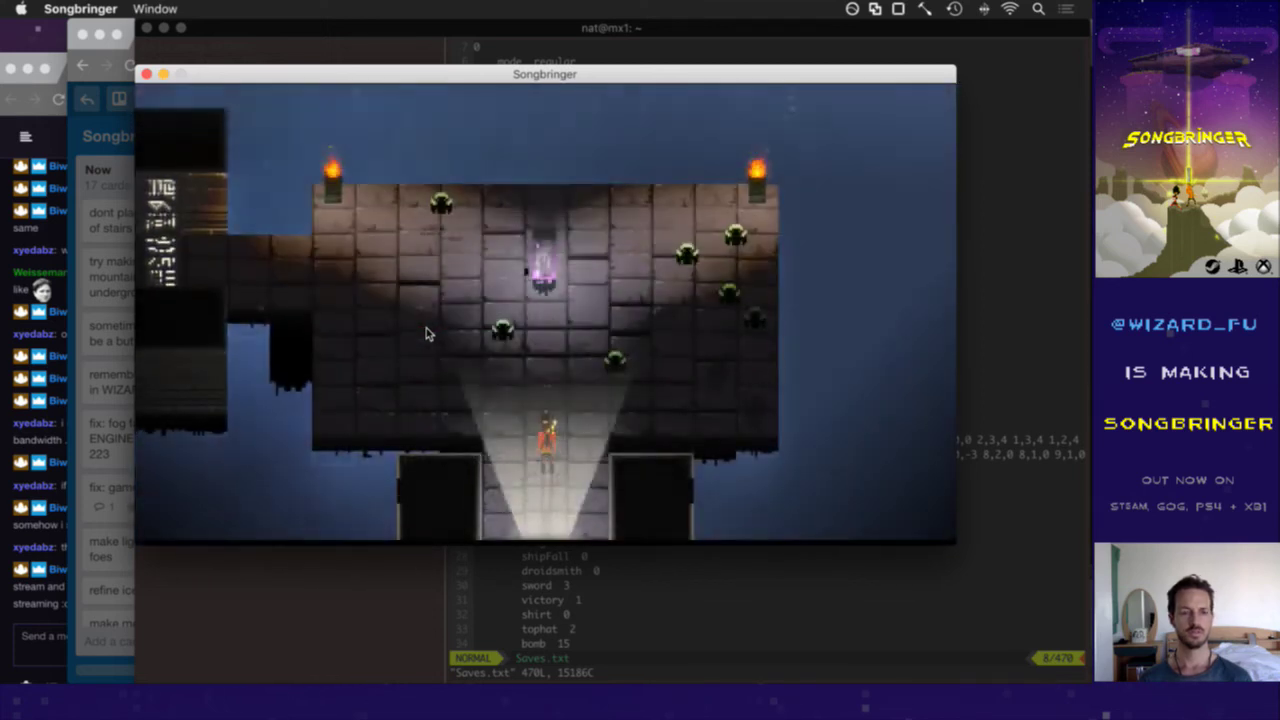
key("g")
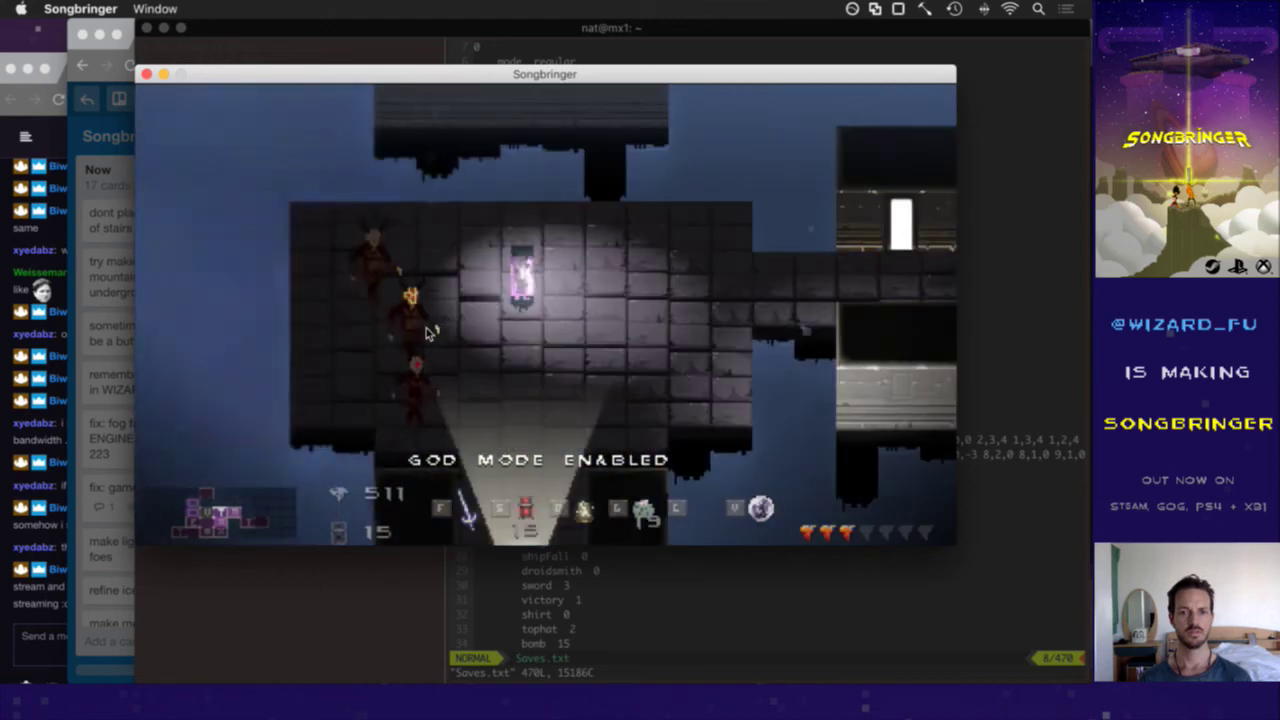
key("g")
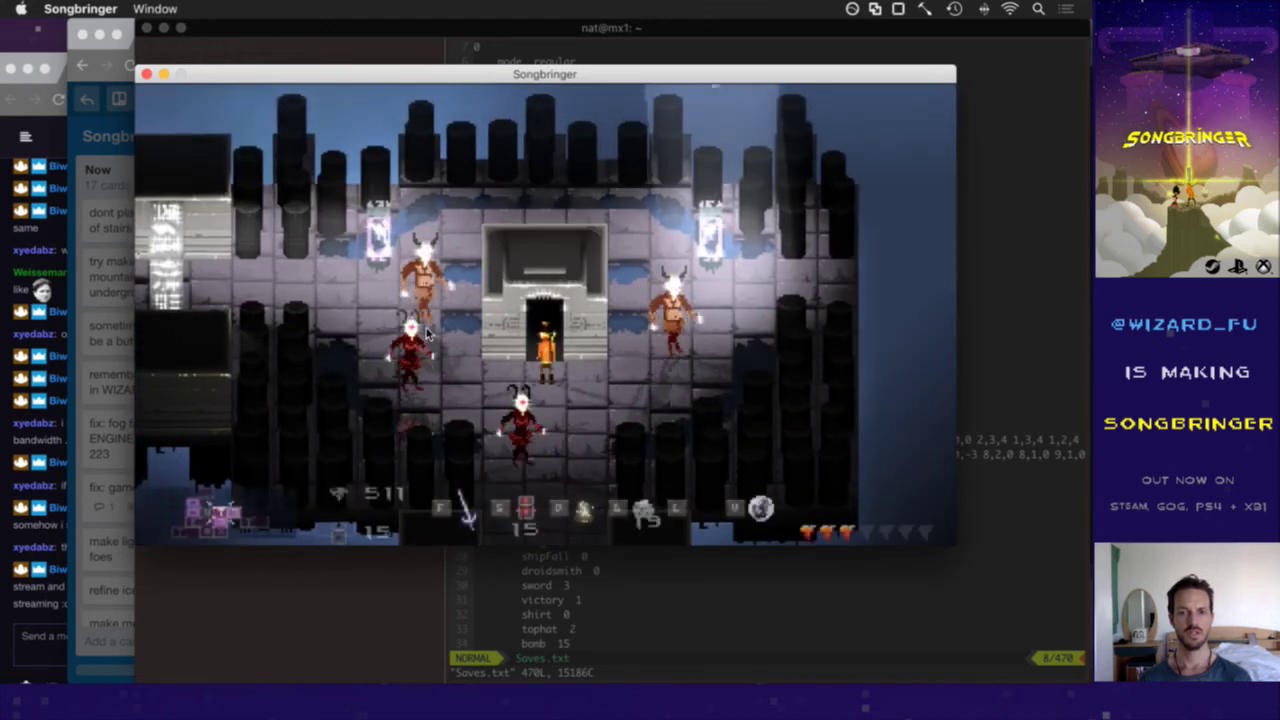
key("g")
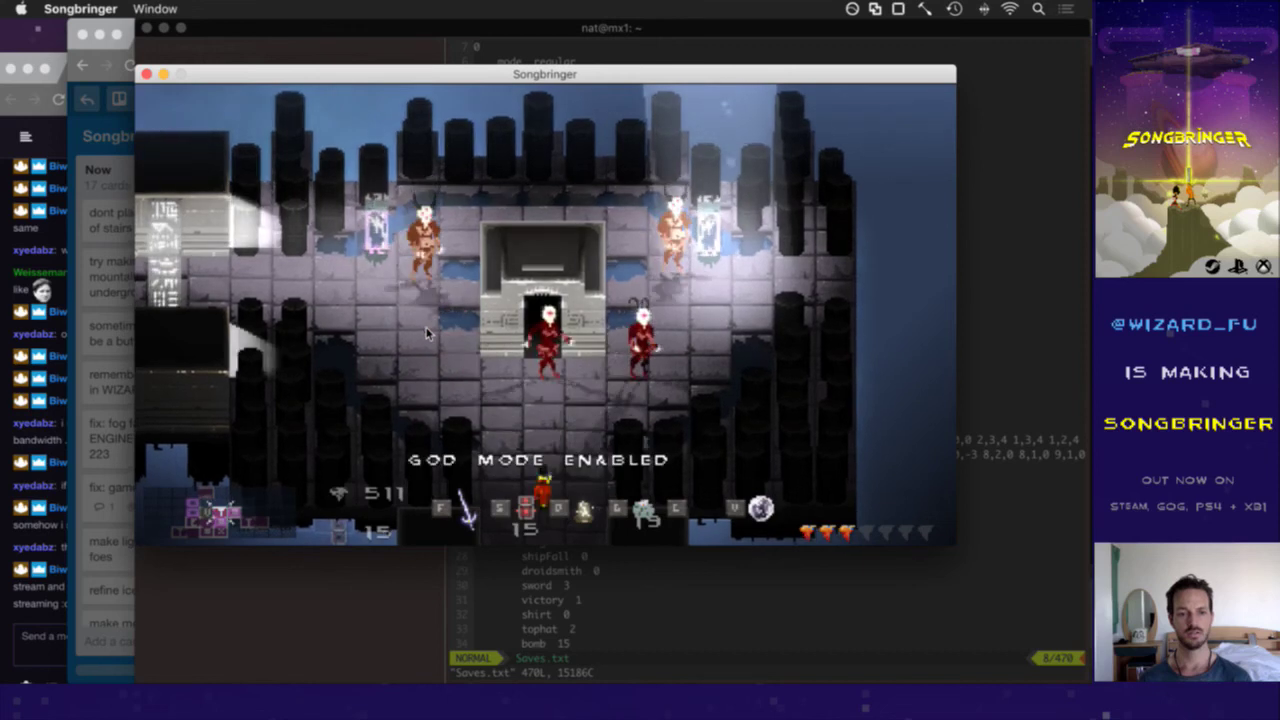
- Head east through the dungeon rooms and south into the stair room to check enemy placement, and quit the game
key("Right")
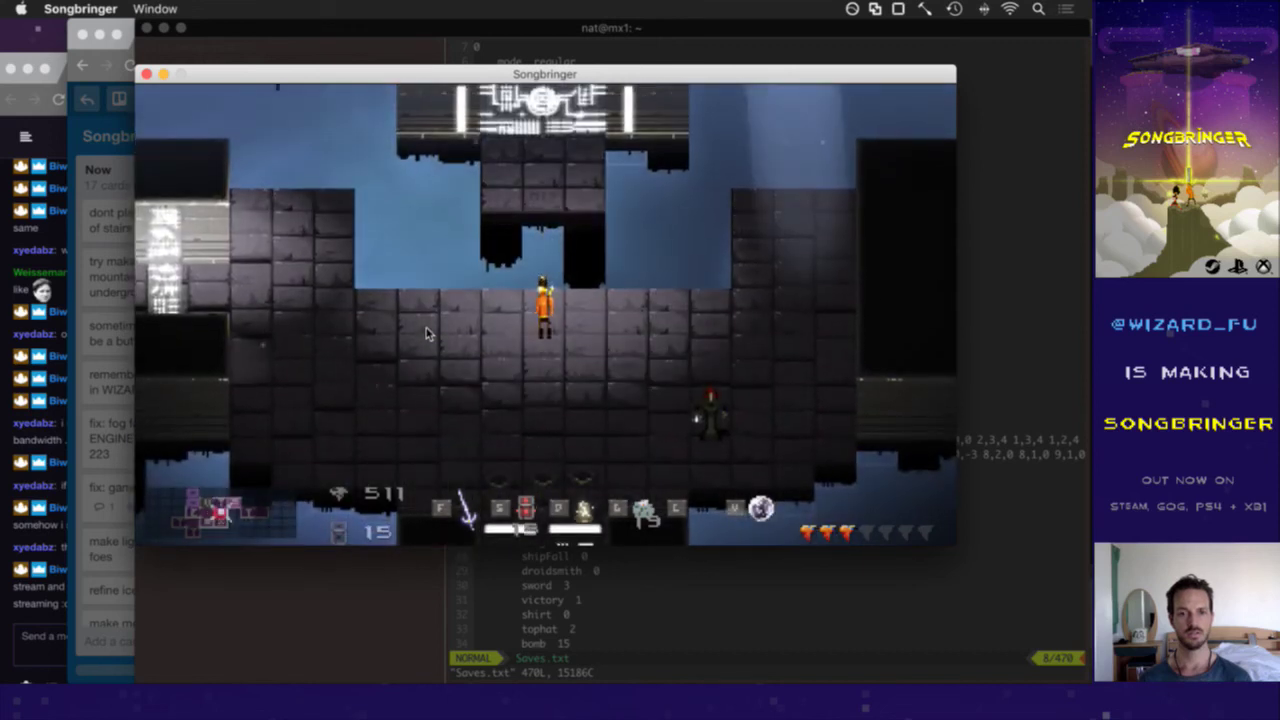
key("Right")
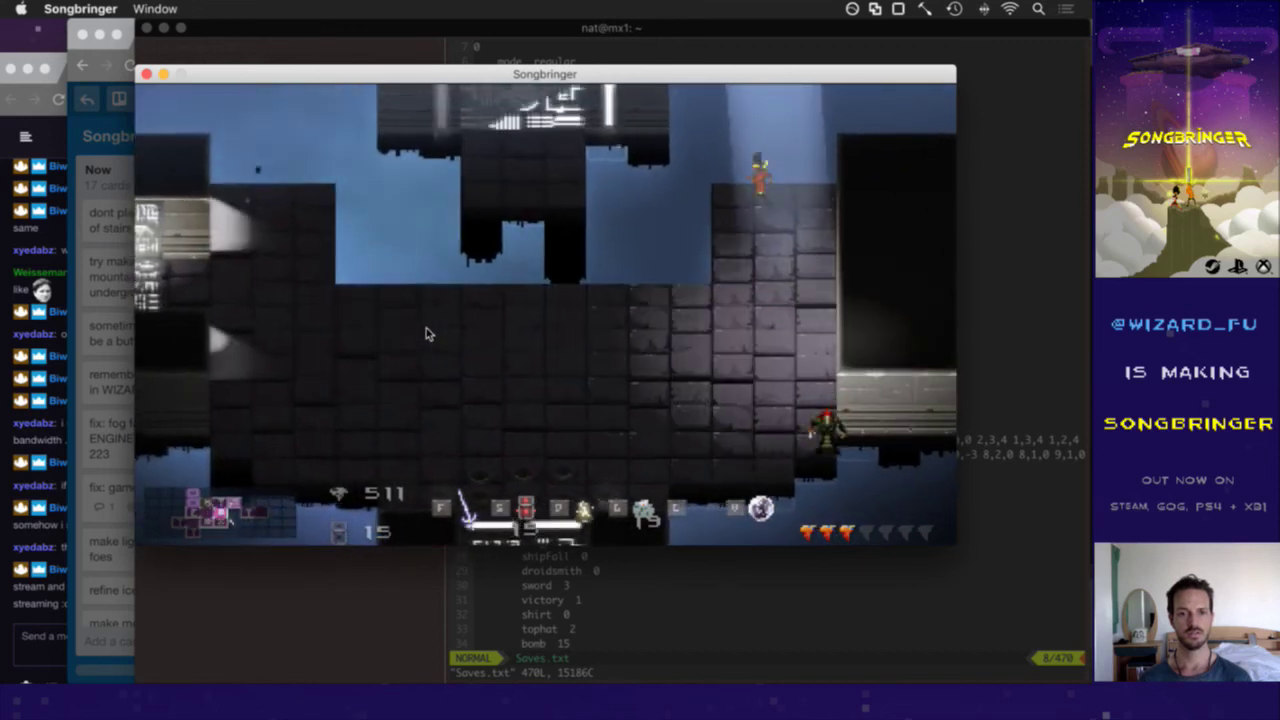
key("Right")
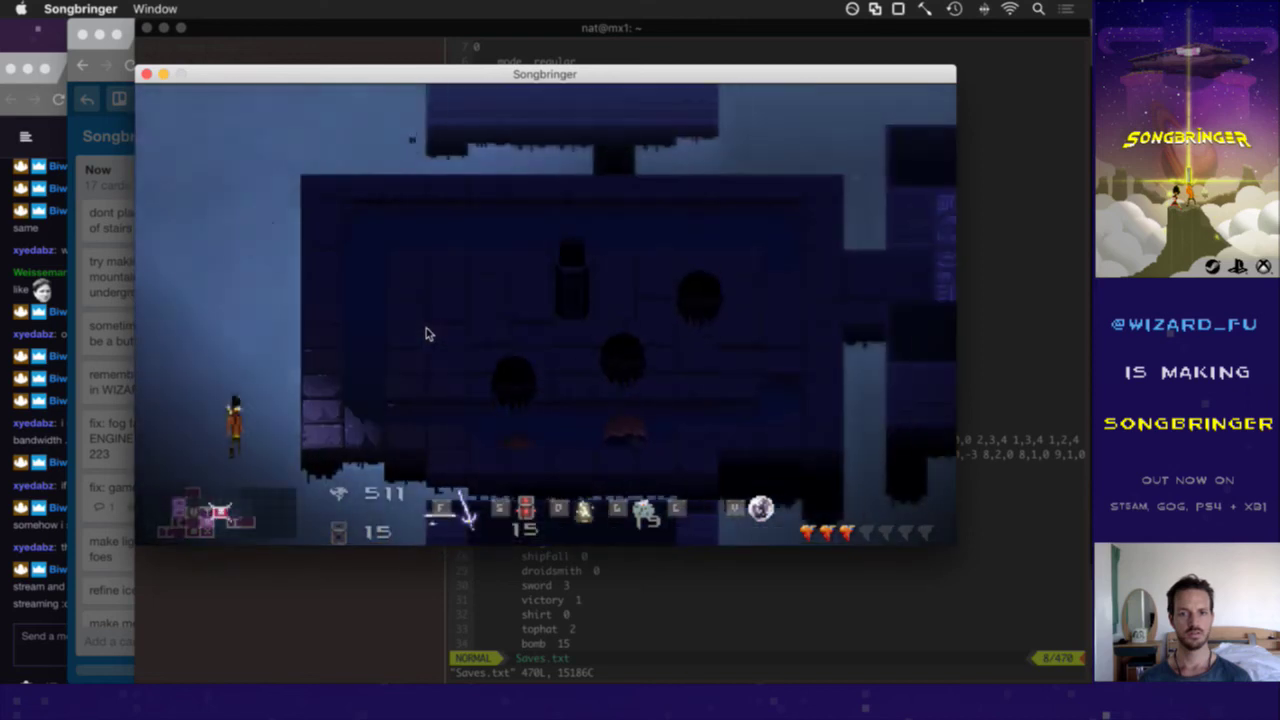
key("Right")
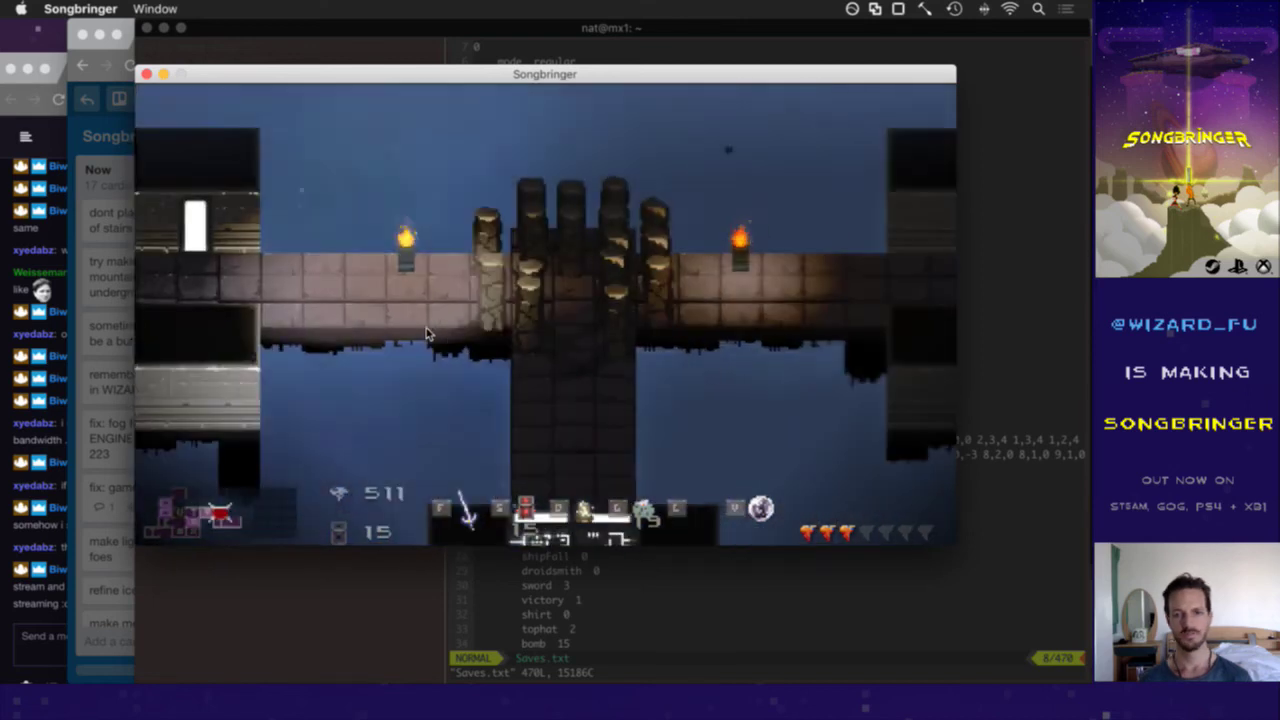
key("Down")
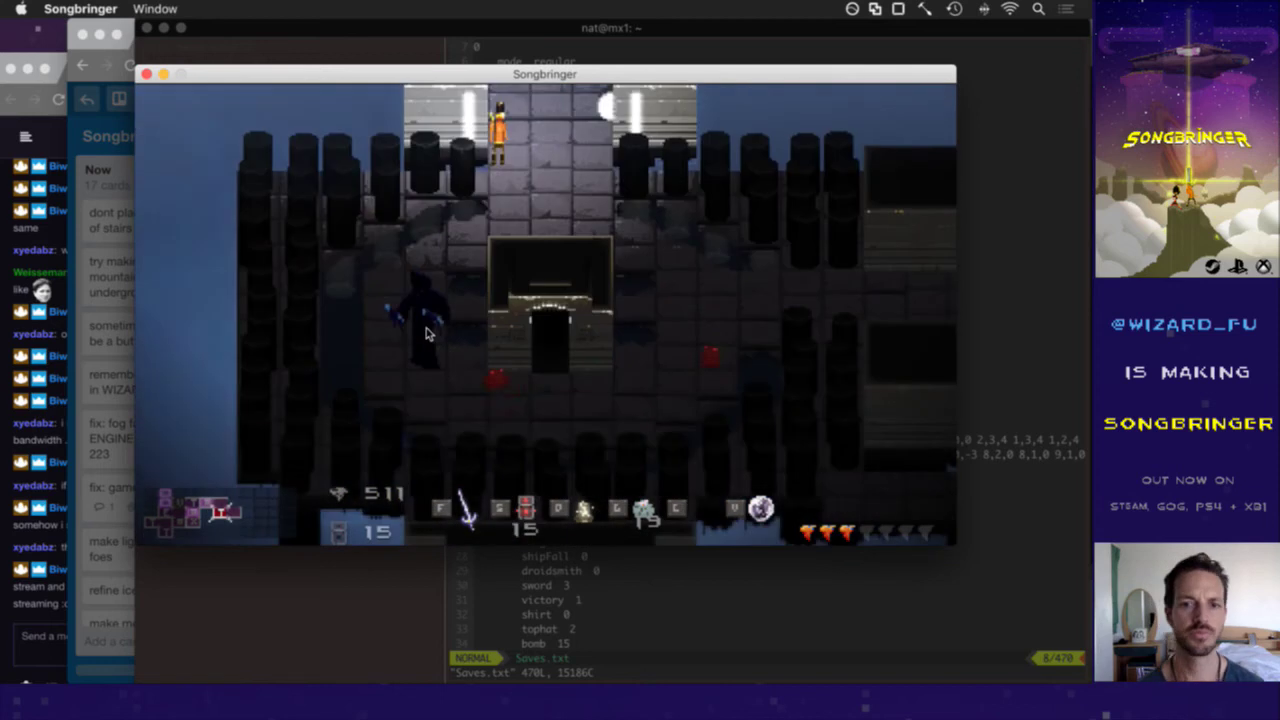
key("Right")
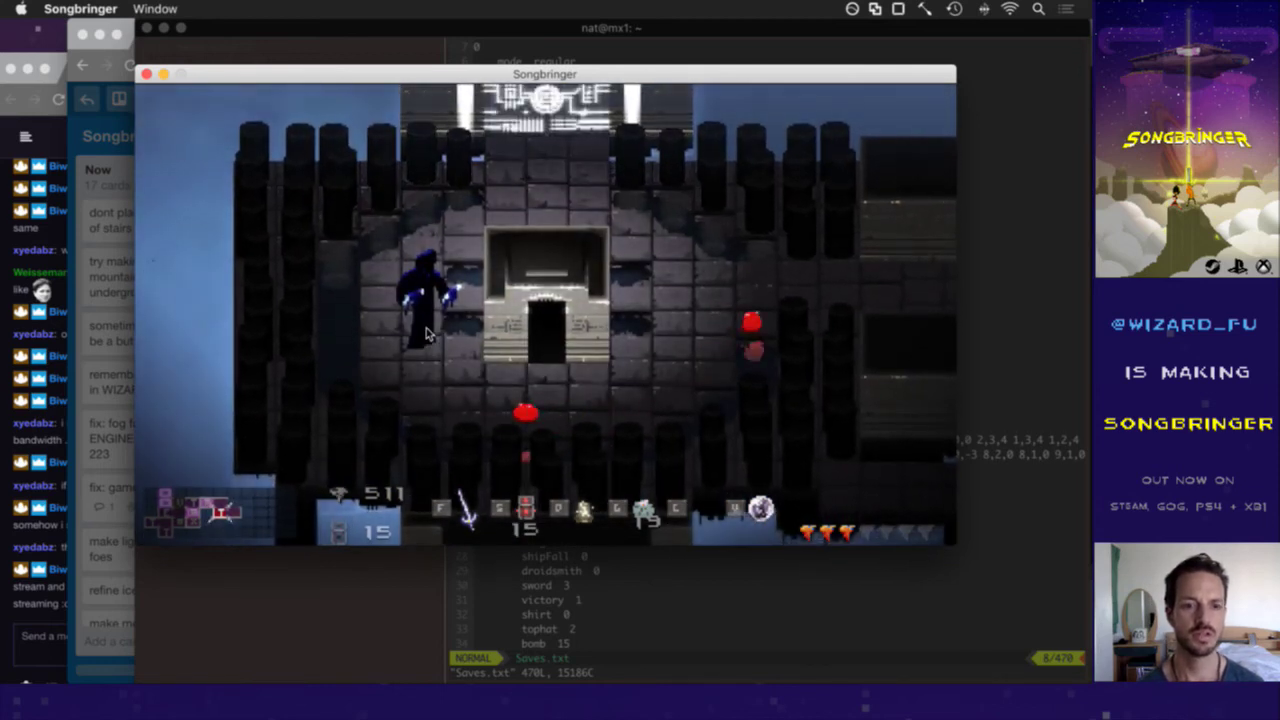
key("Right")
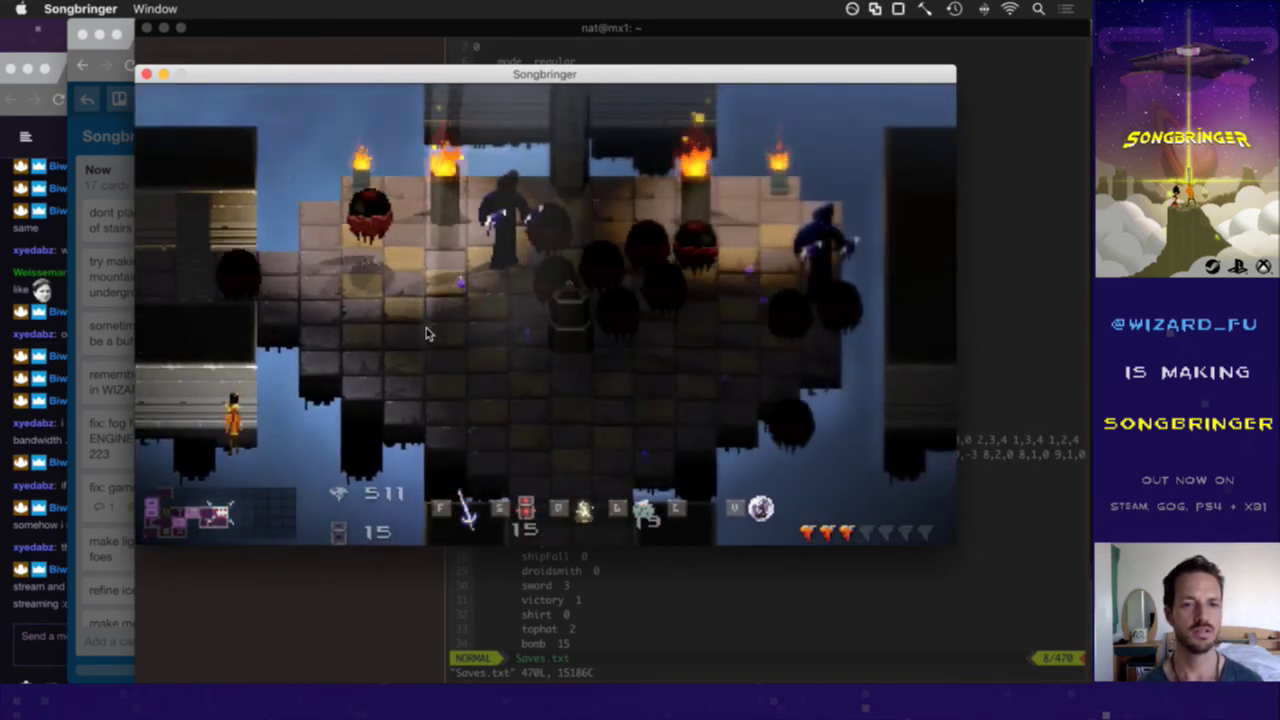
key("super+q")
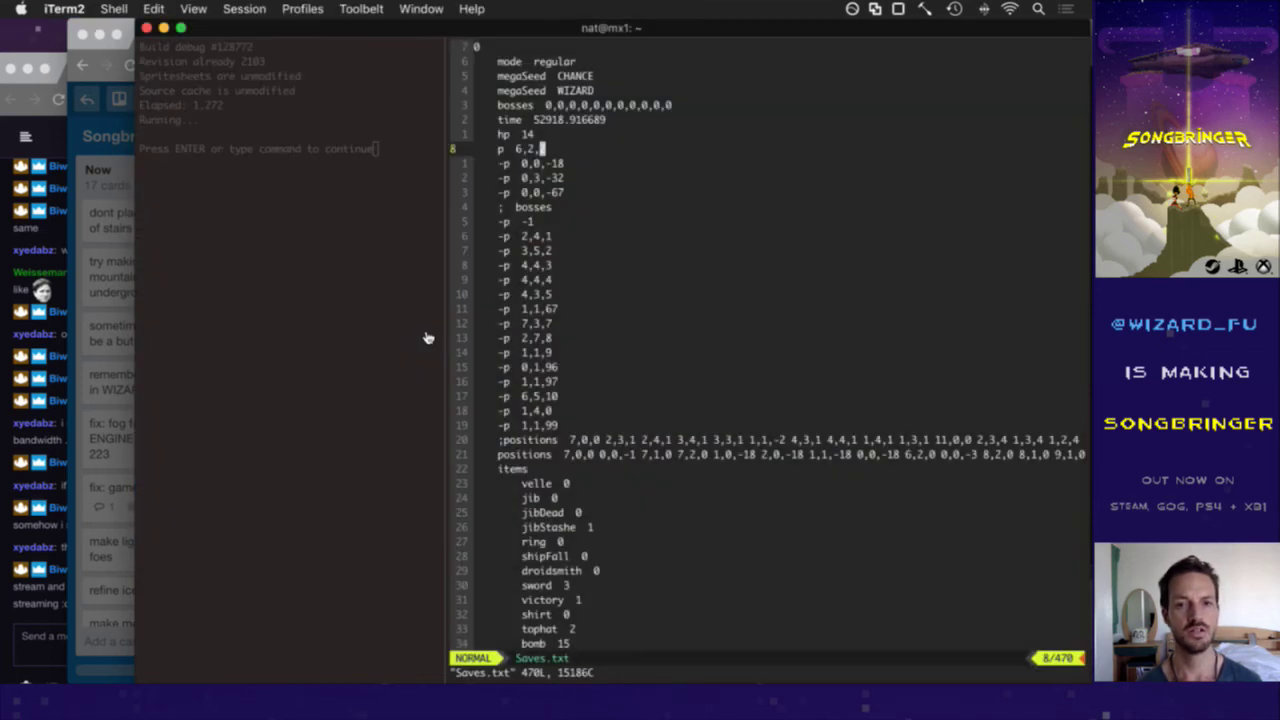
- Delete the active "p 6,2" position line and the "megaSeed CHANCE" line from Saves.txt and save the file
key("super+Tab")
key("super+shift+Tab")
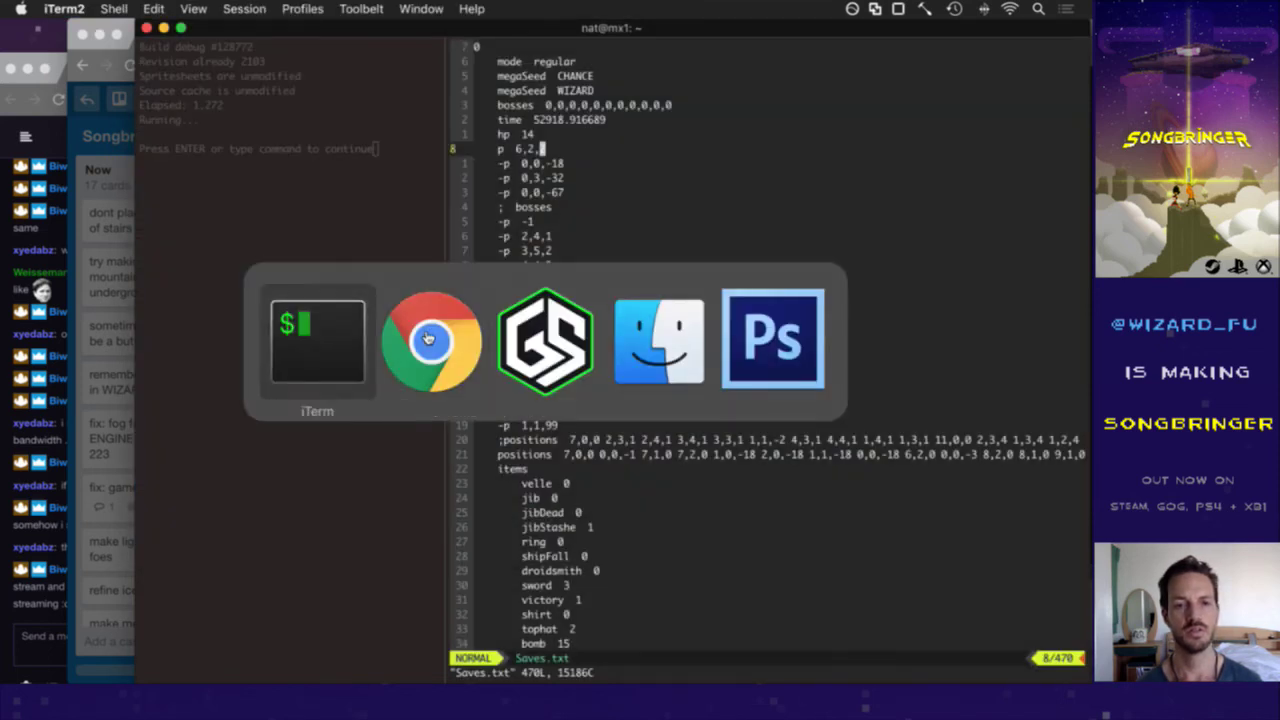
key("d")
key("d")
key("k")
key("k")
key("k")
key("k")
key("k")
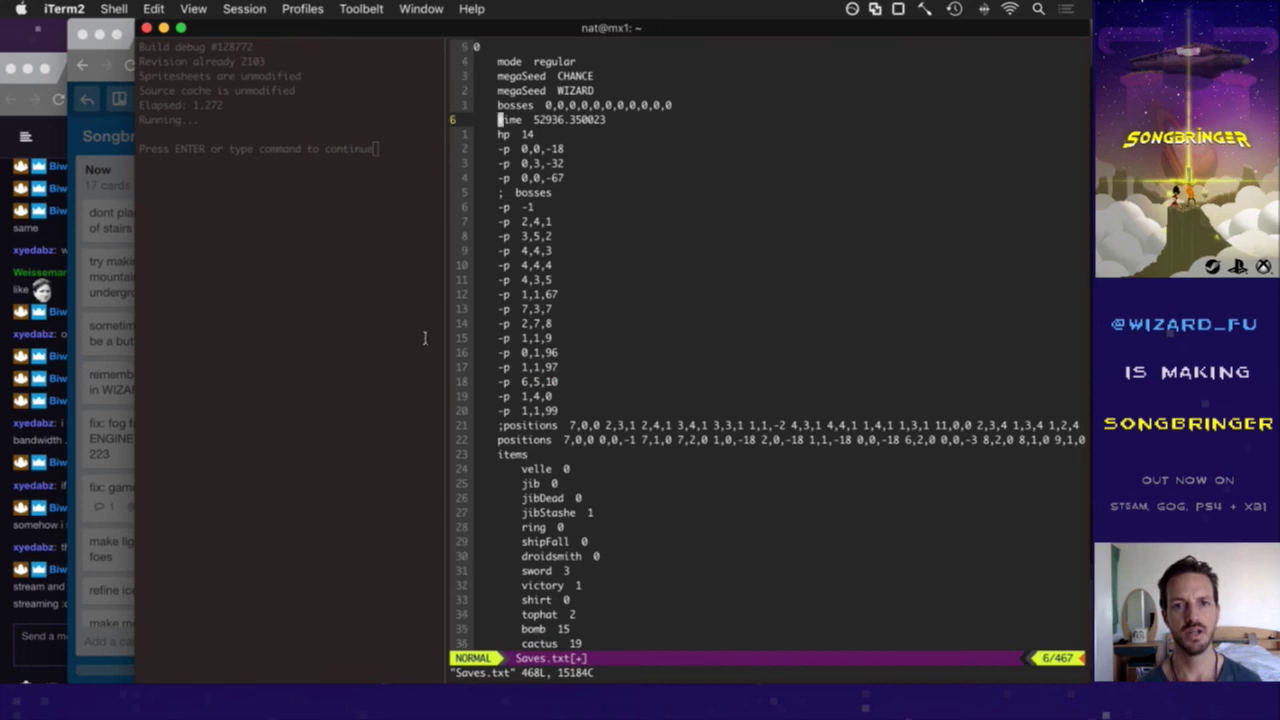
key("d")
key("d")
type(":w")
key("Return")
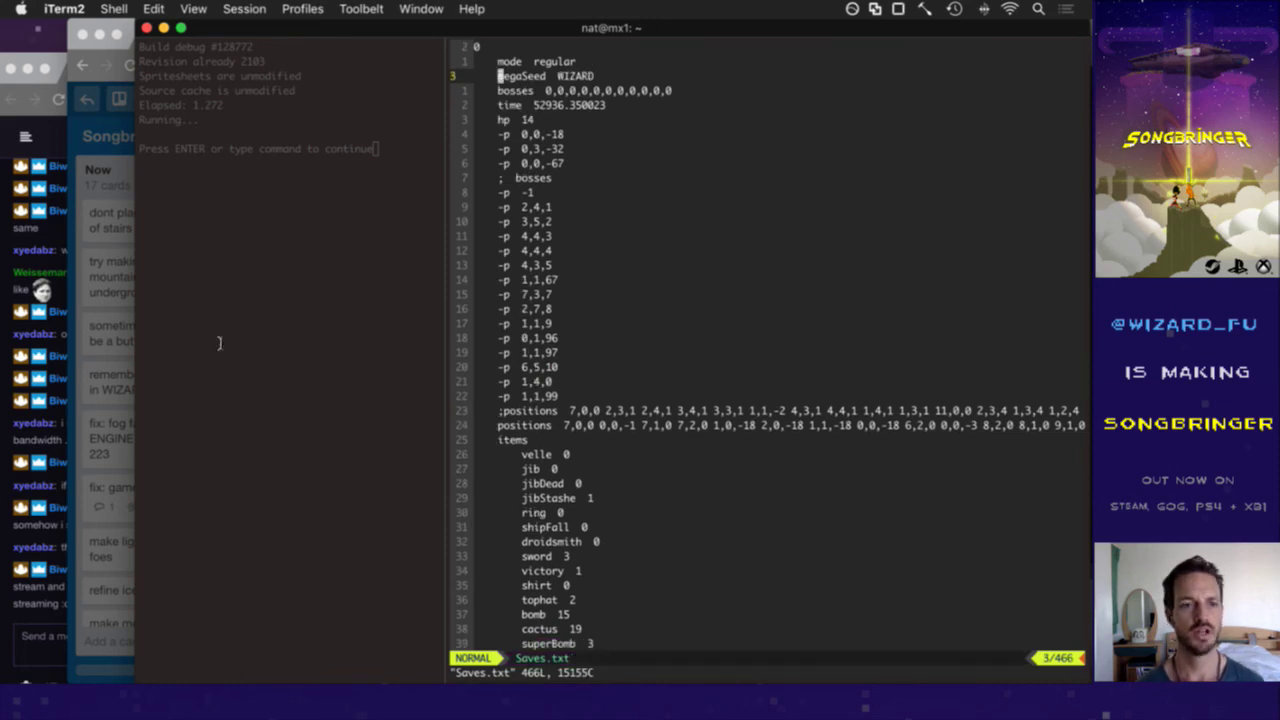
- Switch to Trello and archive the card "dont place enemies directly in front of stairs CHANCE 622", closing its details
left_click(119, 160)
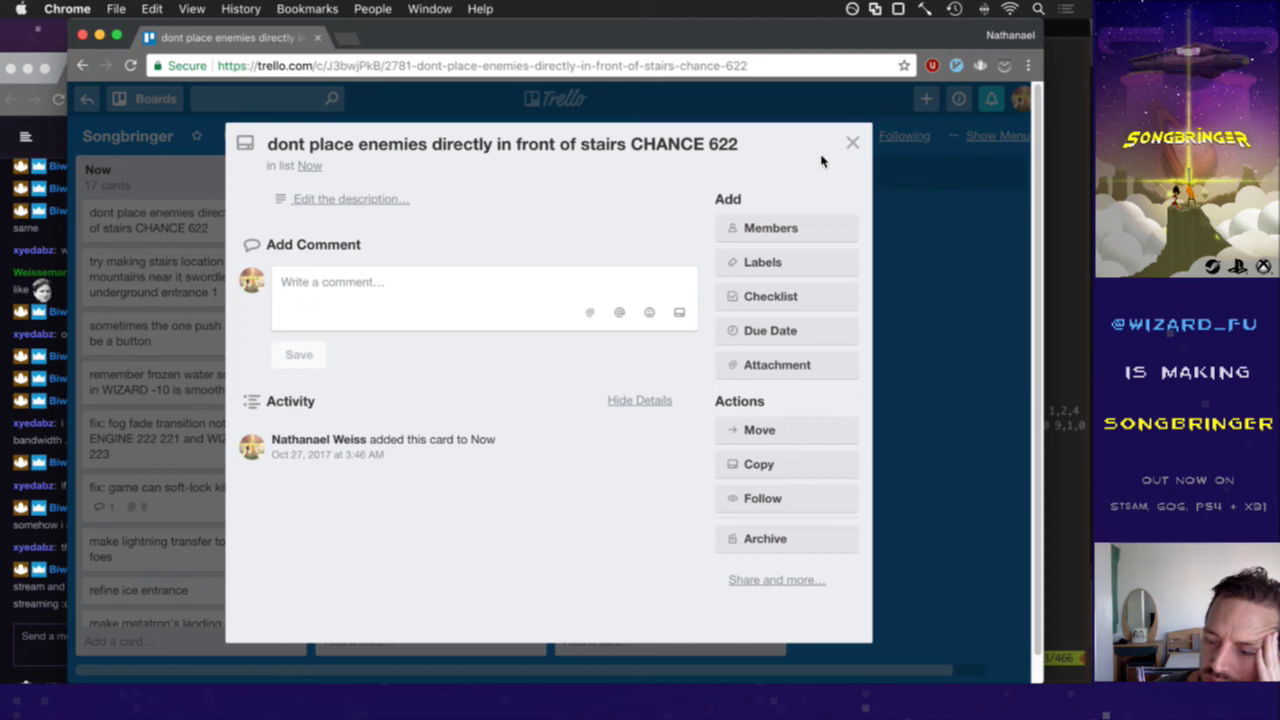
left_click(745, 540)
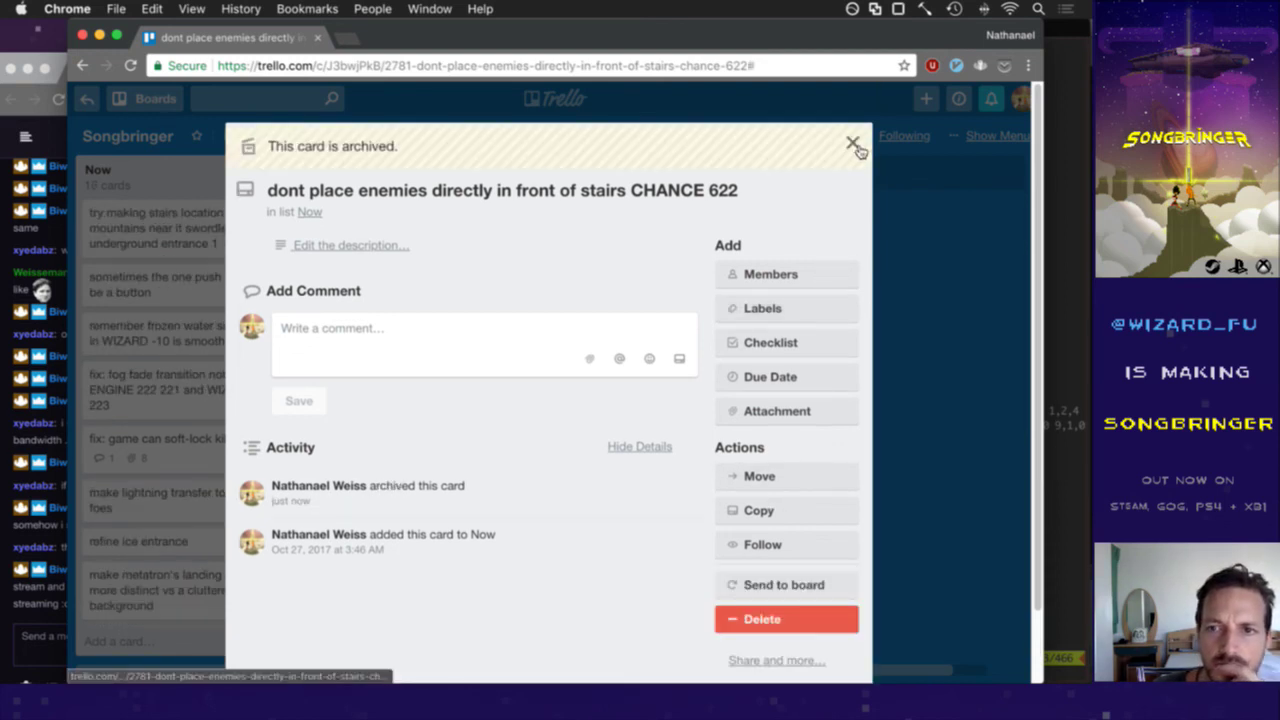
left_click(851, 143)
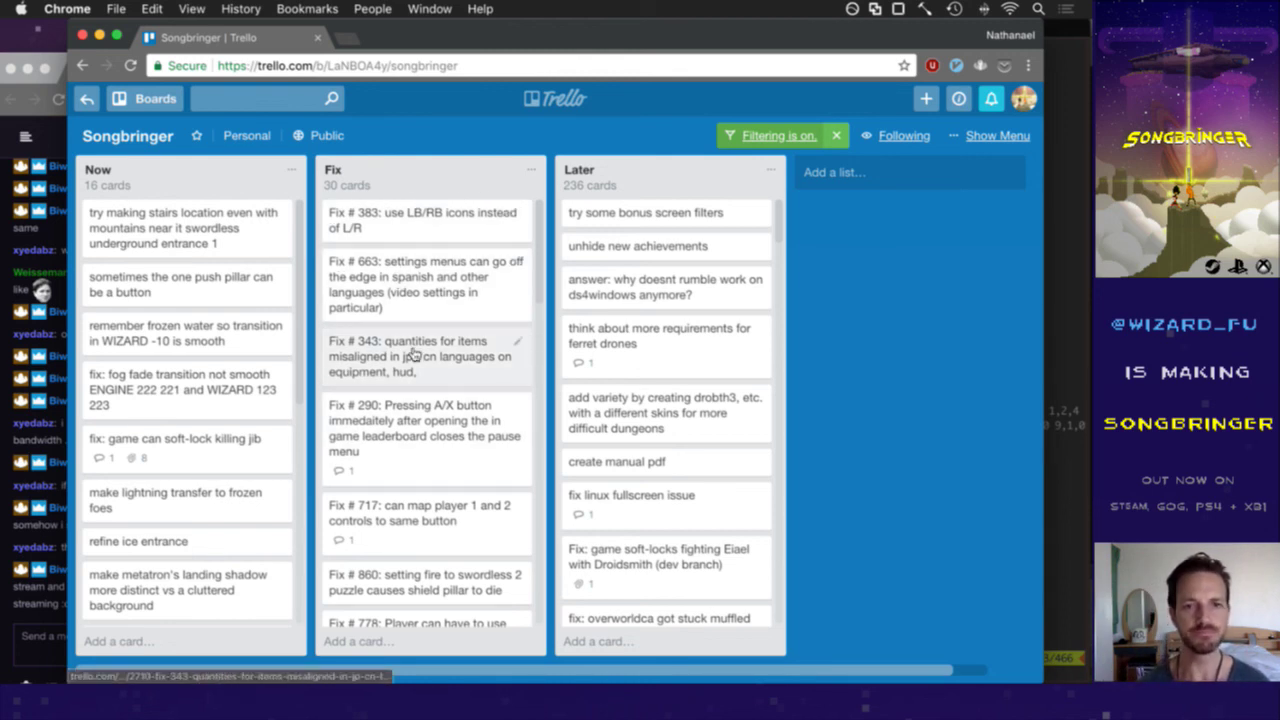
- Switch to iTerm and build and run the game from the edited save with the WIZARD seed
key("super+Tab")
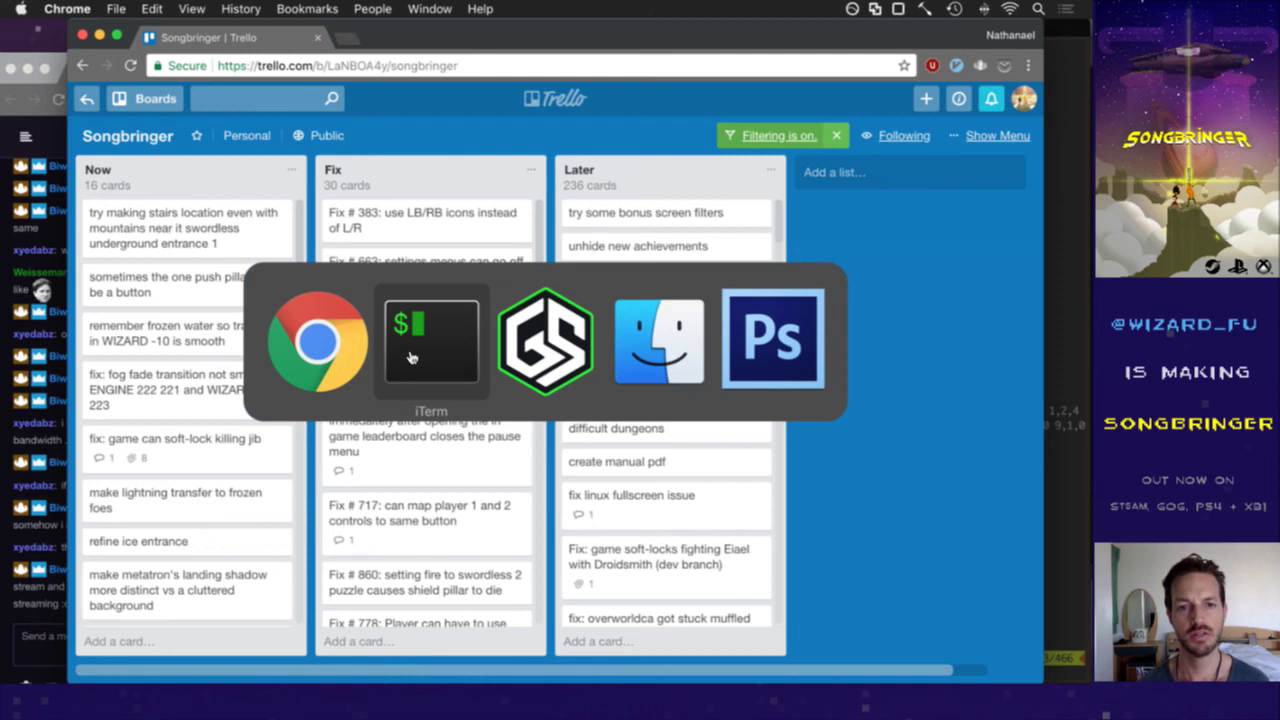
left_click(410, 357)
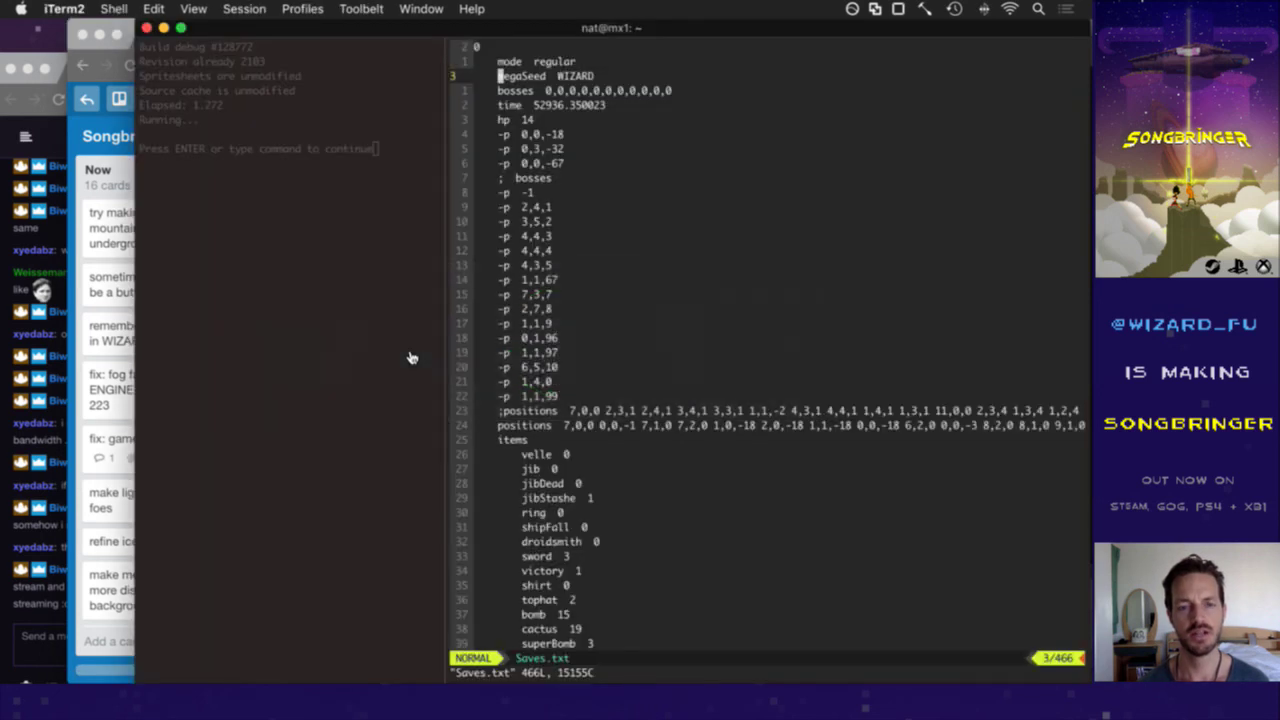
key("j")
key("j")
key("k")
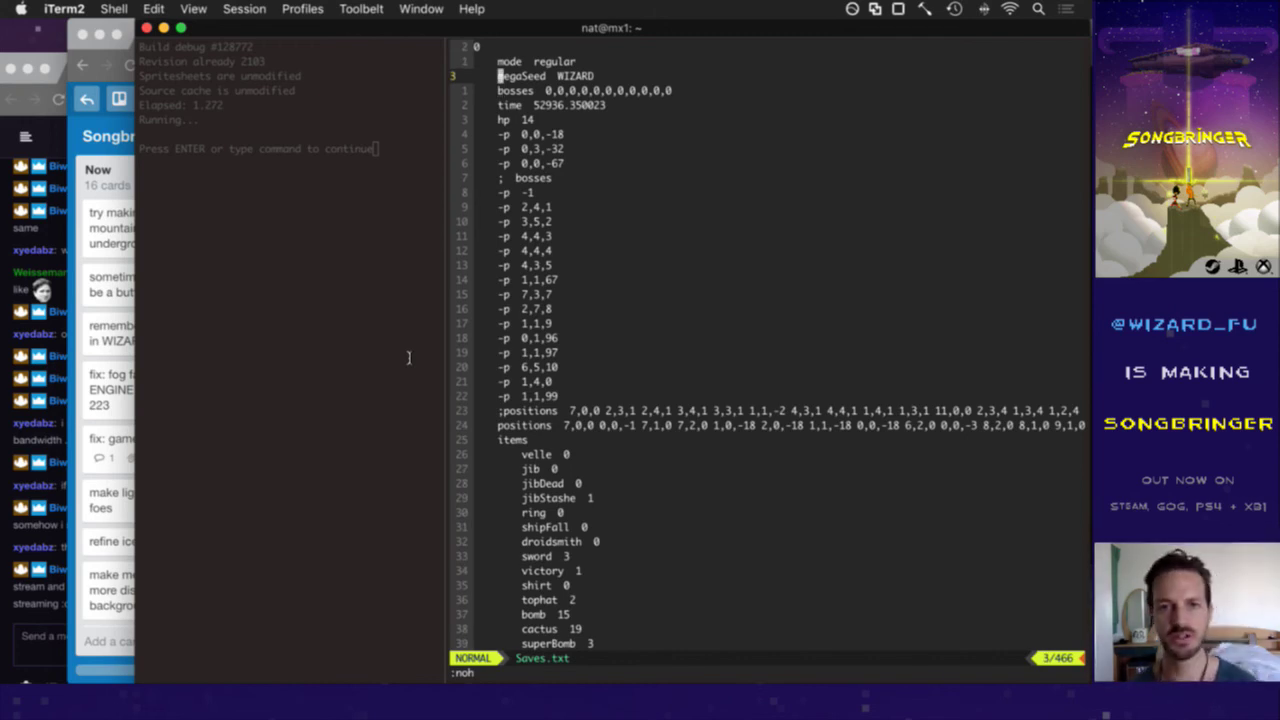
key("j")
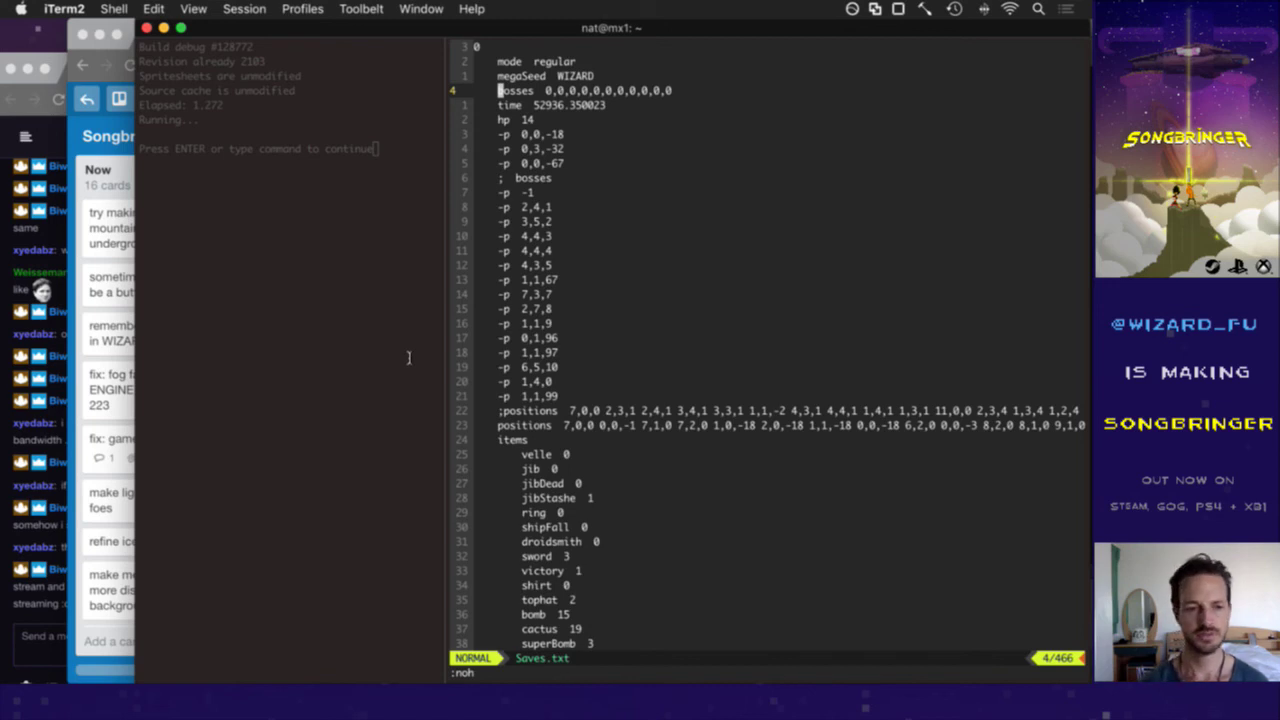
key("F5")
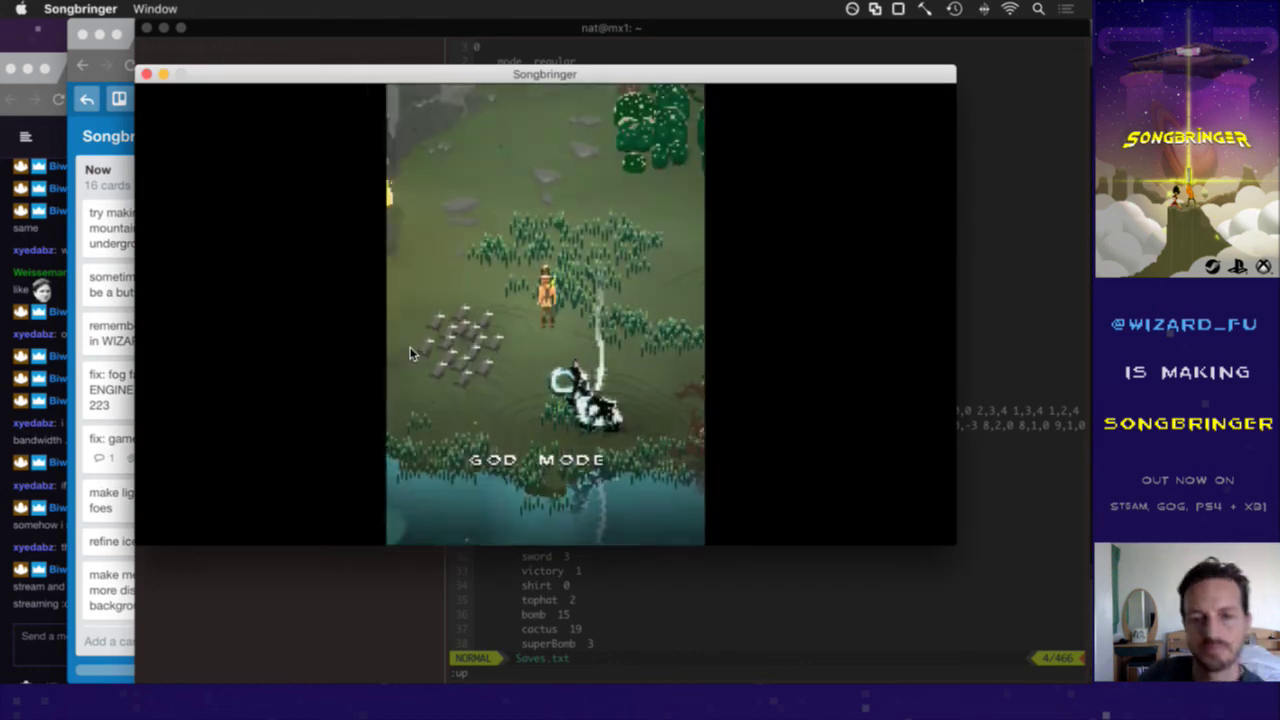
- Turn god mode off, view the inventory and overworld map, and quit the game
key("g")
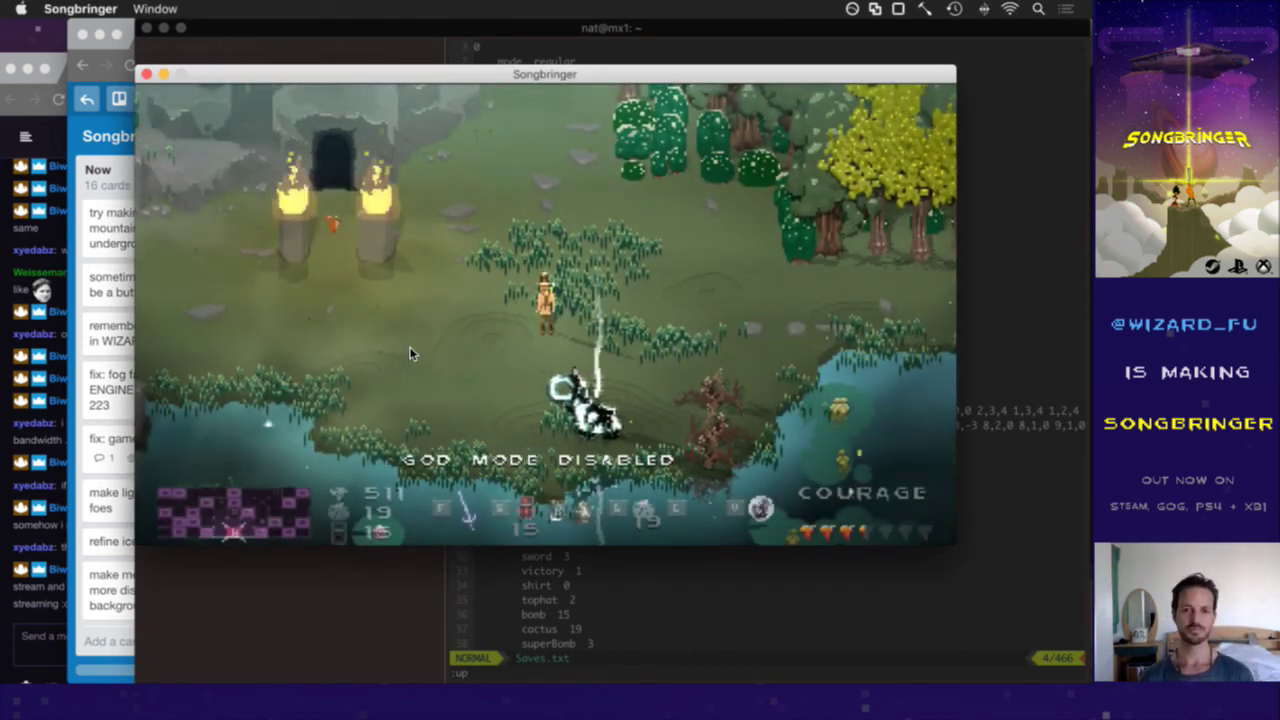
key("Escape")
key("Escape")
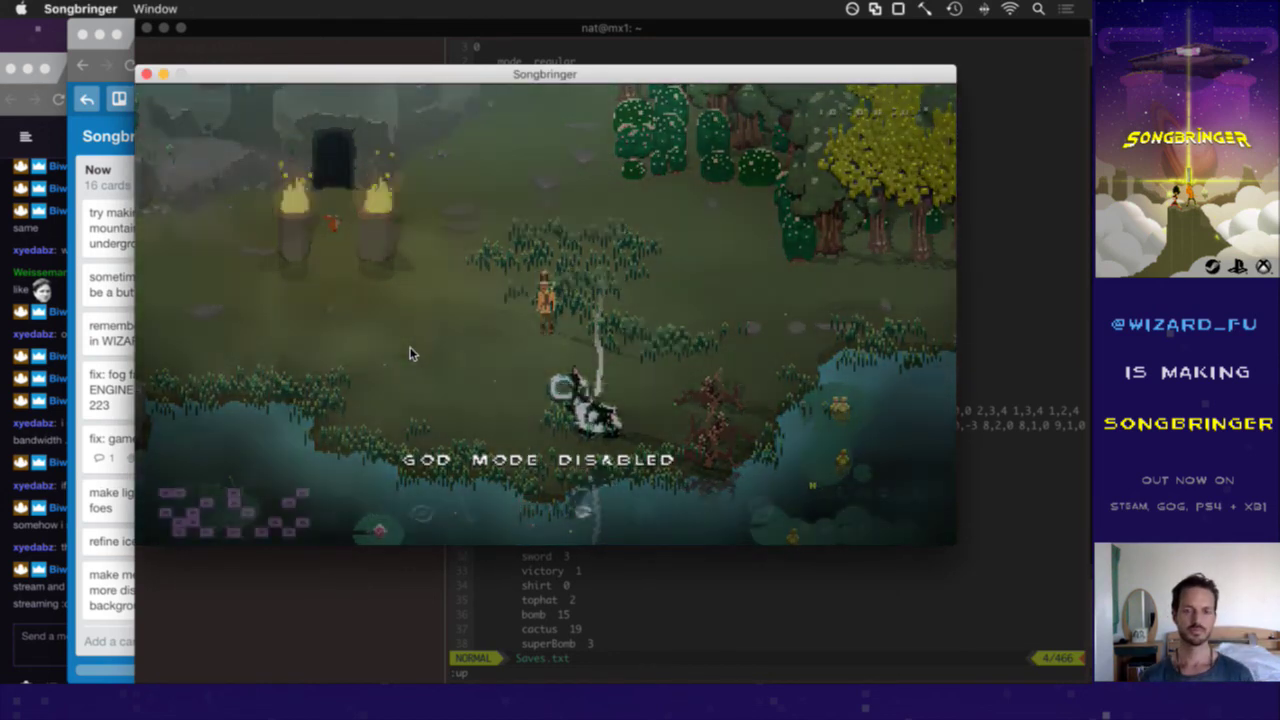
key("Tab")
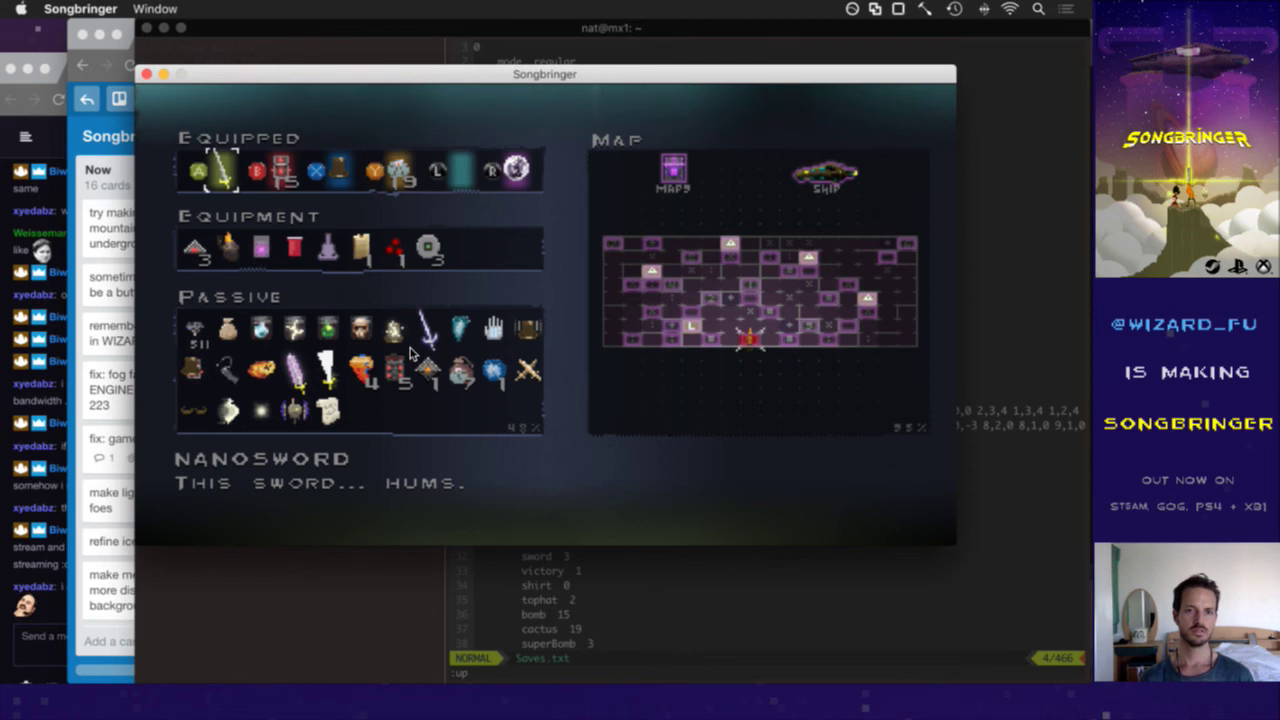
key("Escape")
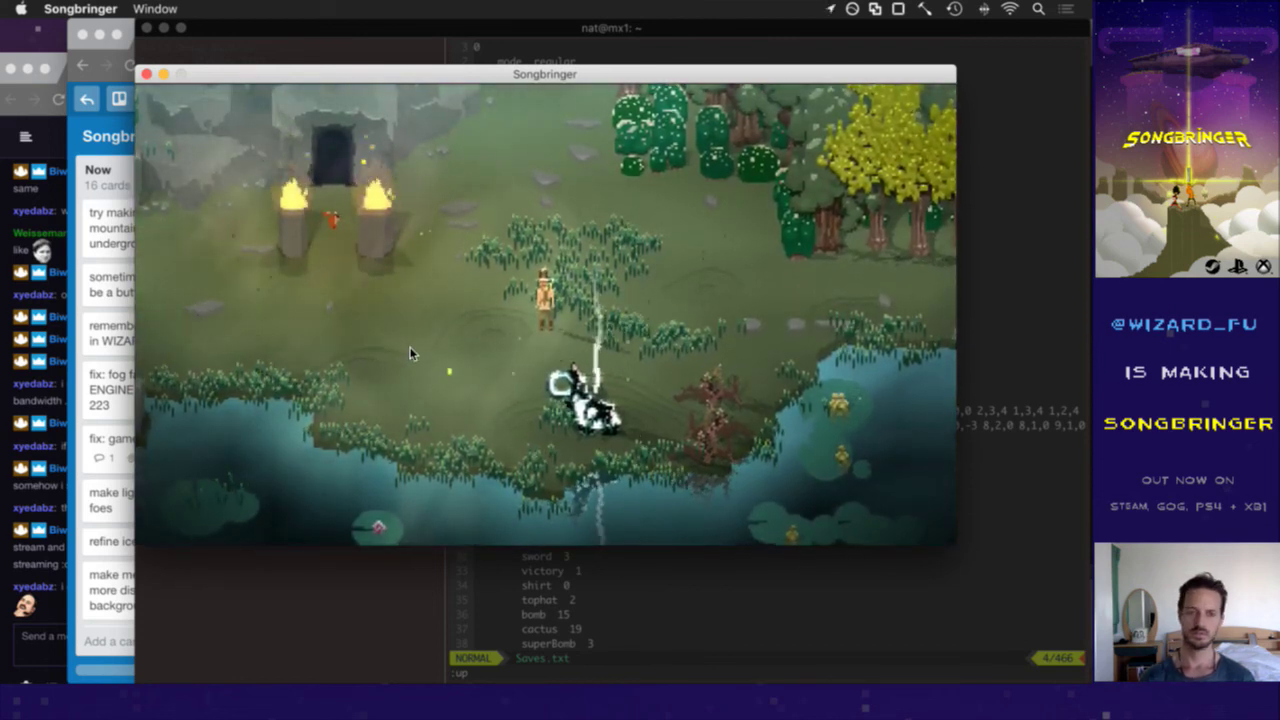
key("super+q")
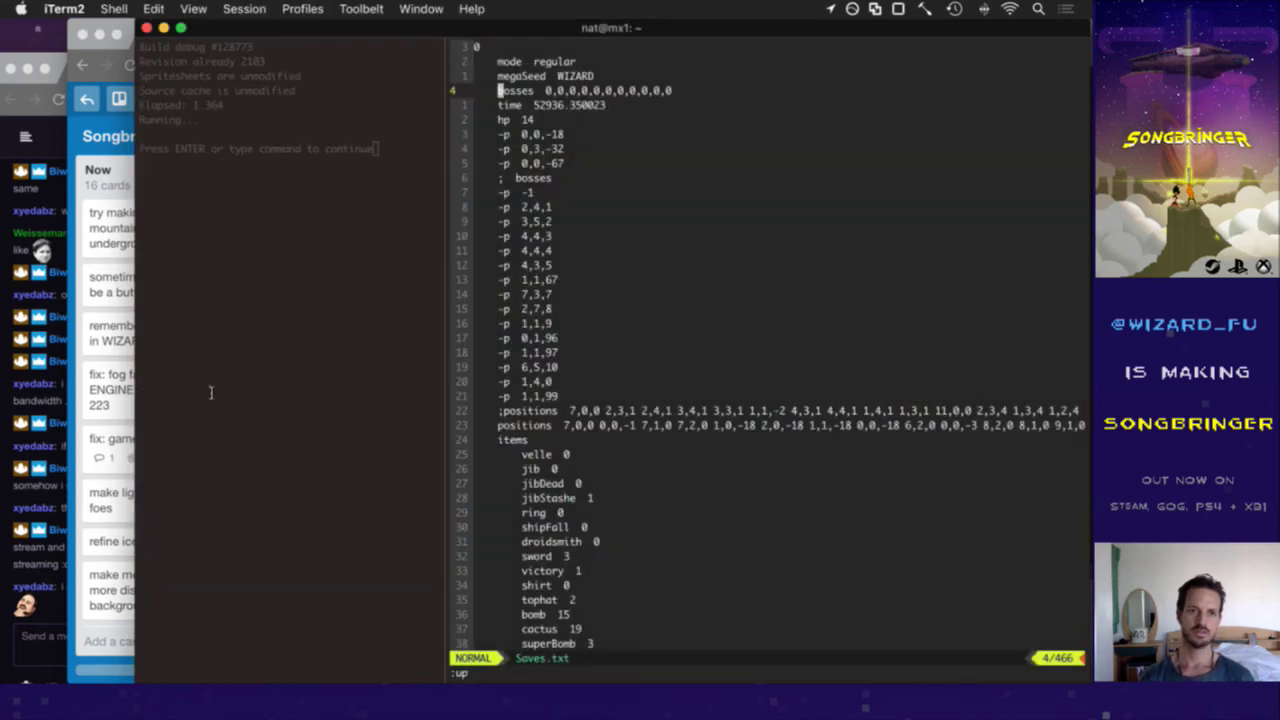
- Switch to the Twitch chat window in Chrome and read the latest viewer messages
left_click(43, 576)
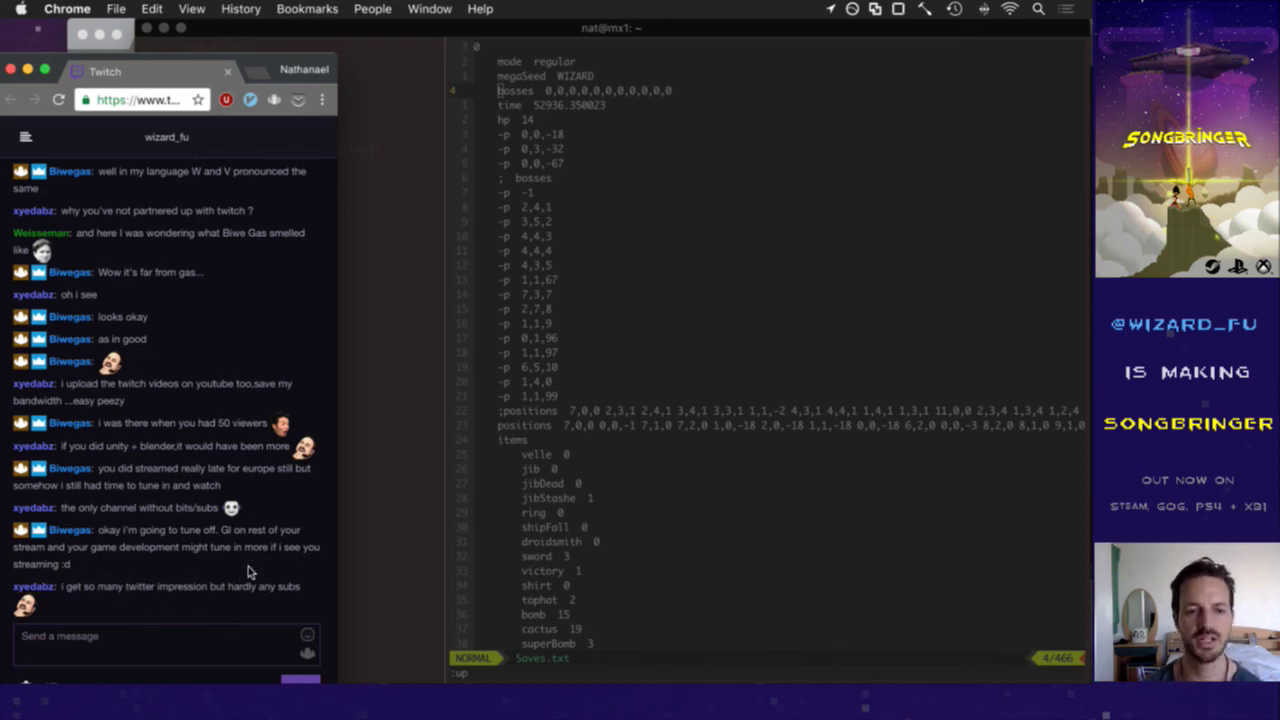
left_click(538, 386)
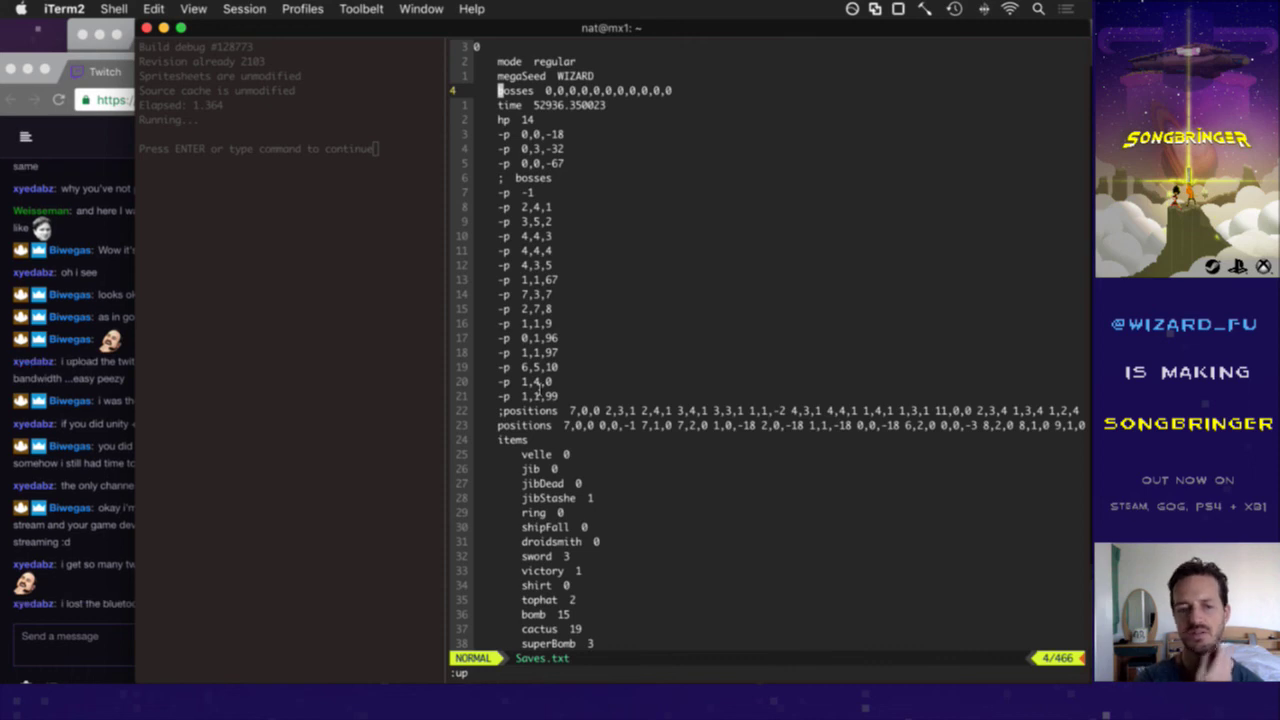
left_click(113, 565)
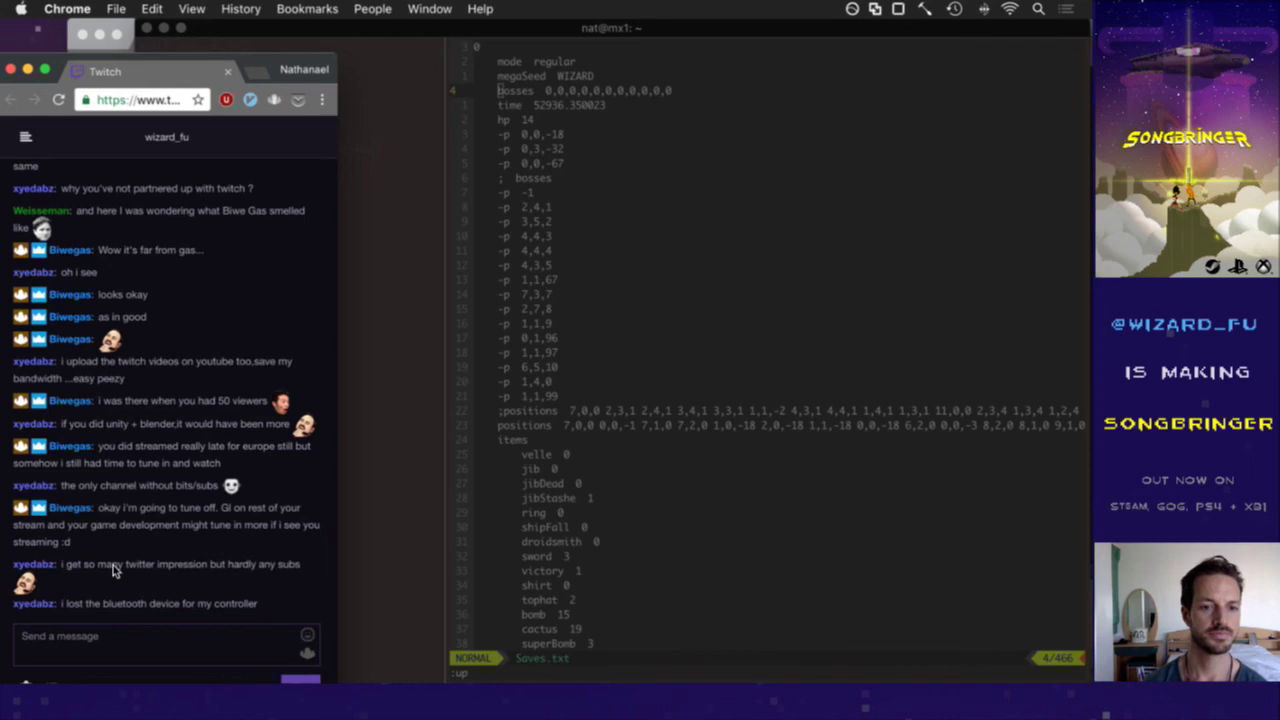
left_click_drag(95, 603, 197, 605)
left_click(684, 427)
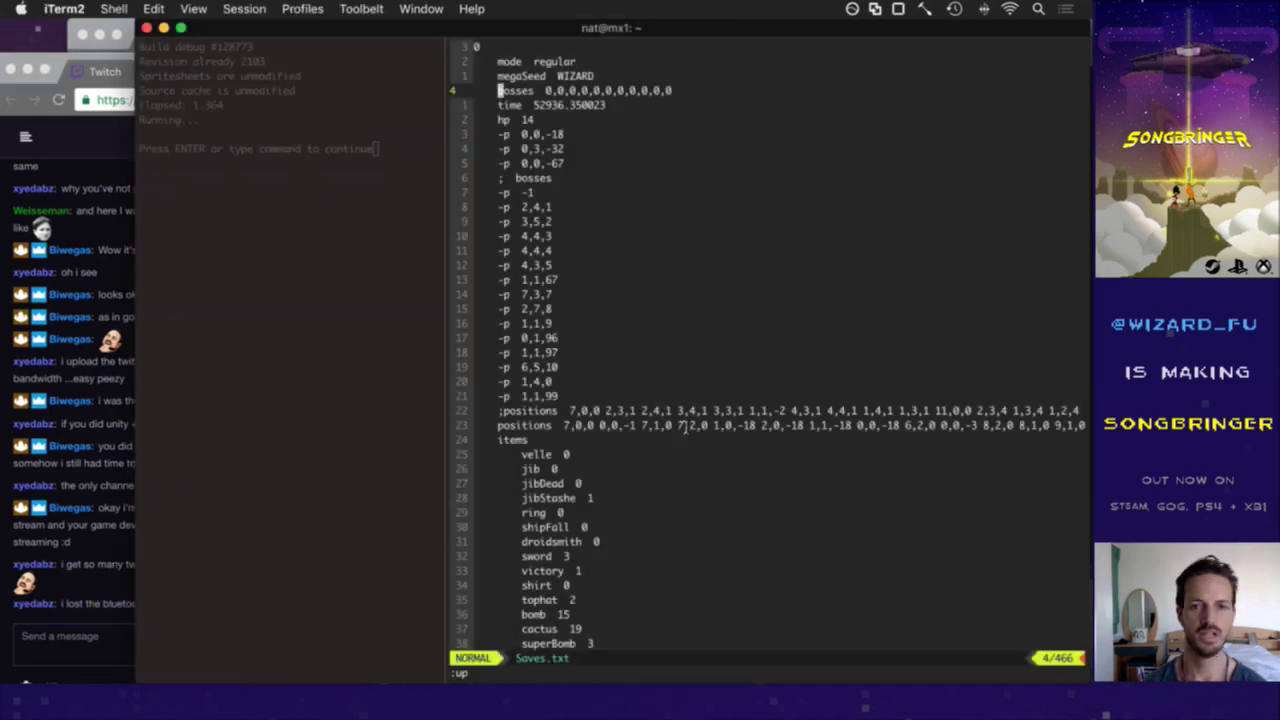
key("j")
key("j")
key("j")
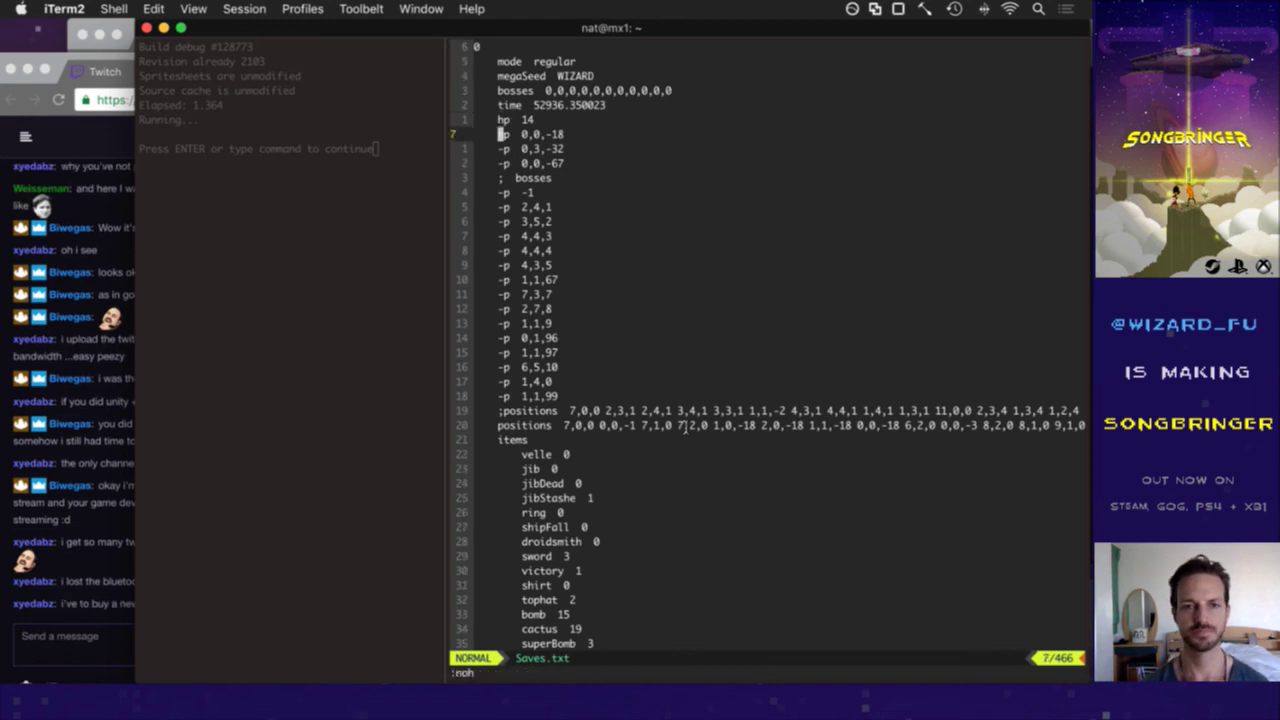
key("super+grave")
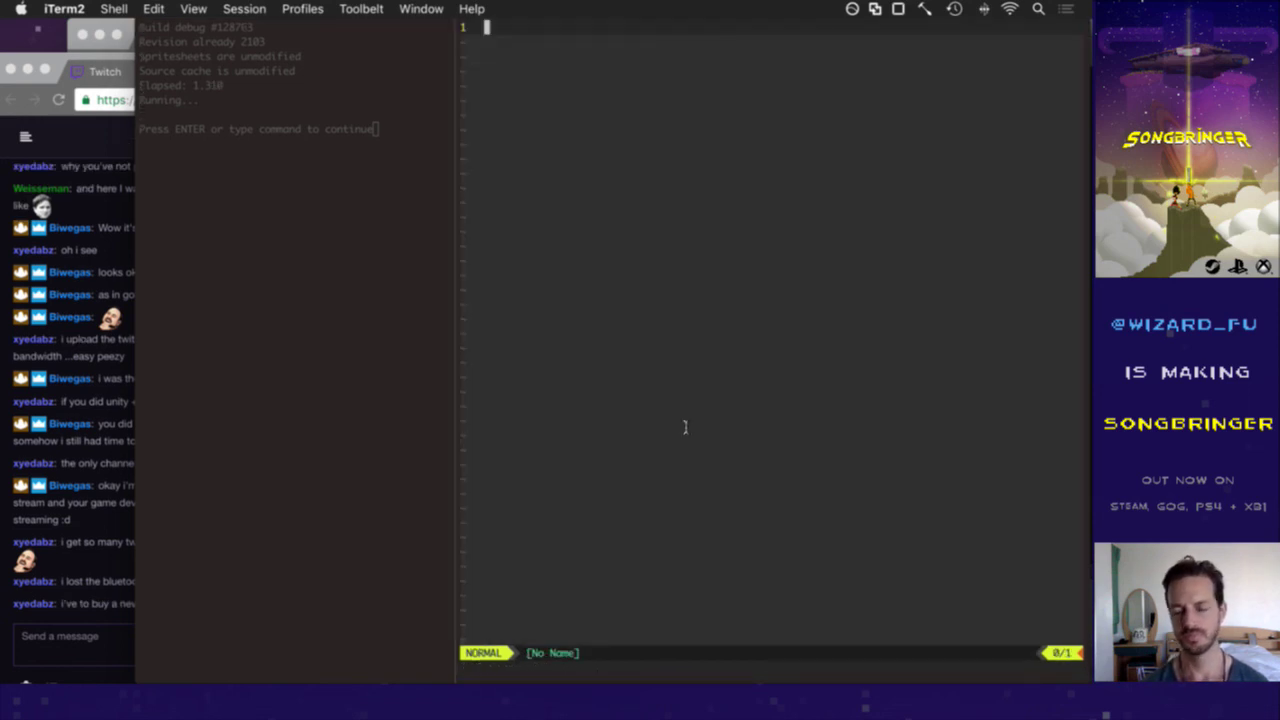
- Switch to Photoshop and open Hud.psd from the sprites folder
key("super+Tab")
key("super+Tab")
key("super+Tab")
key("super+Tab")
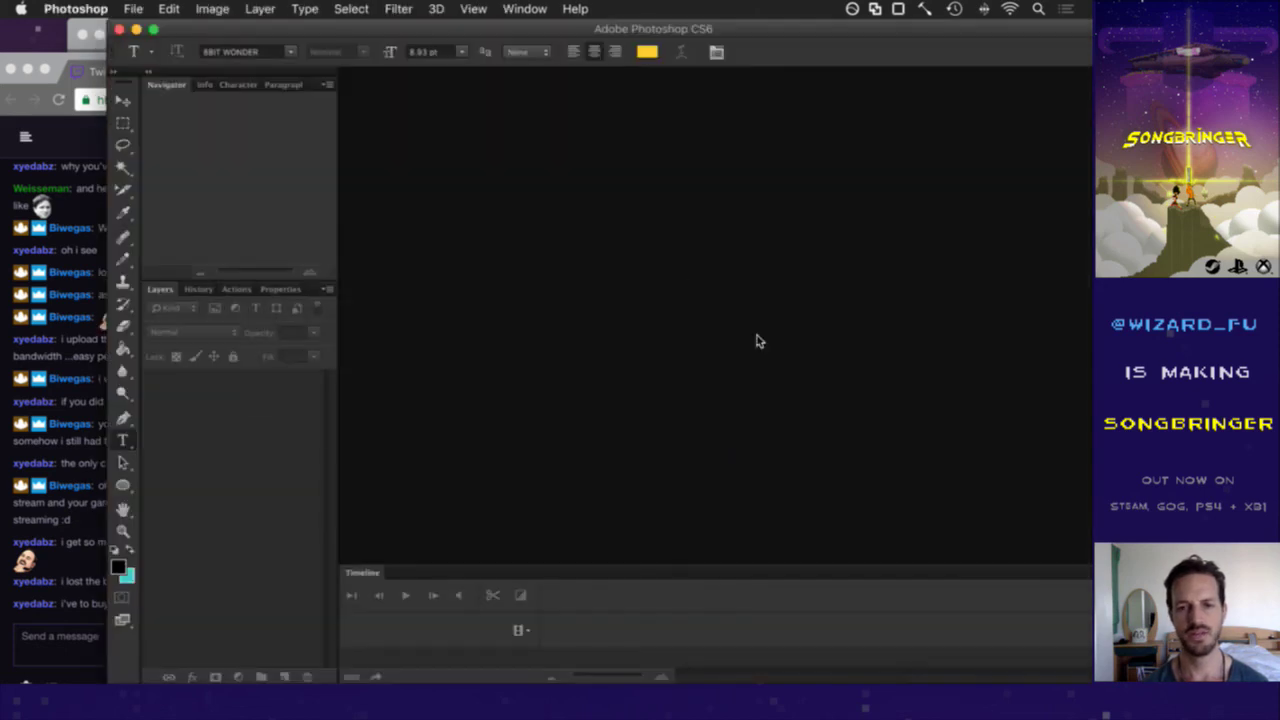
left_click(138, 9)
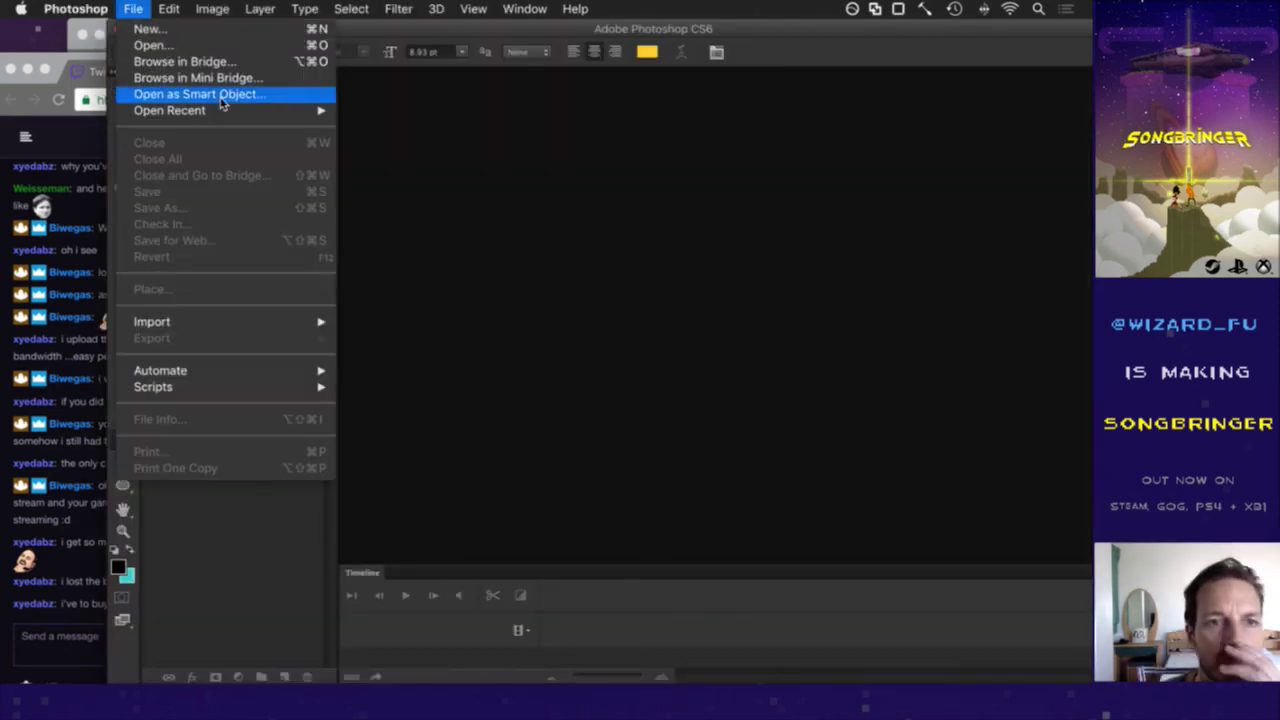
mouse_move(220, 113)
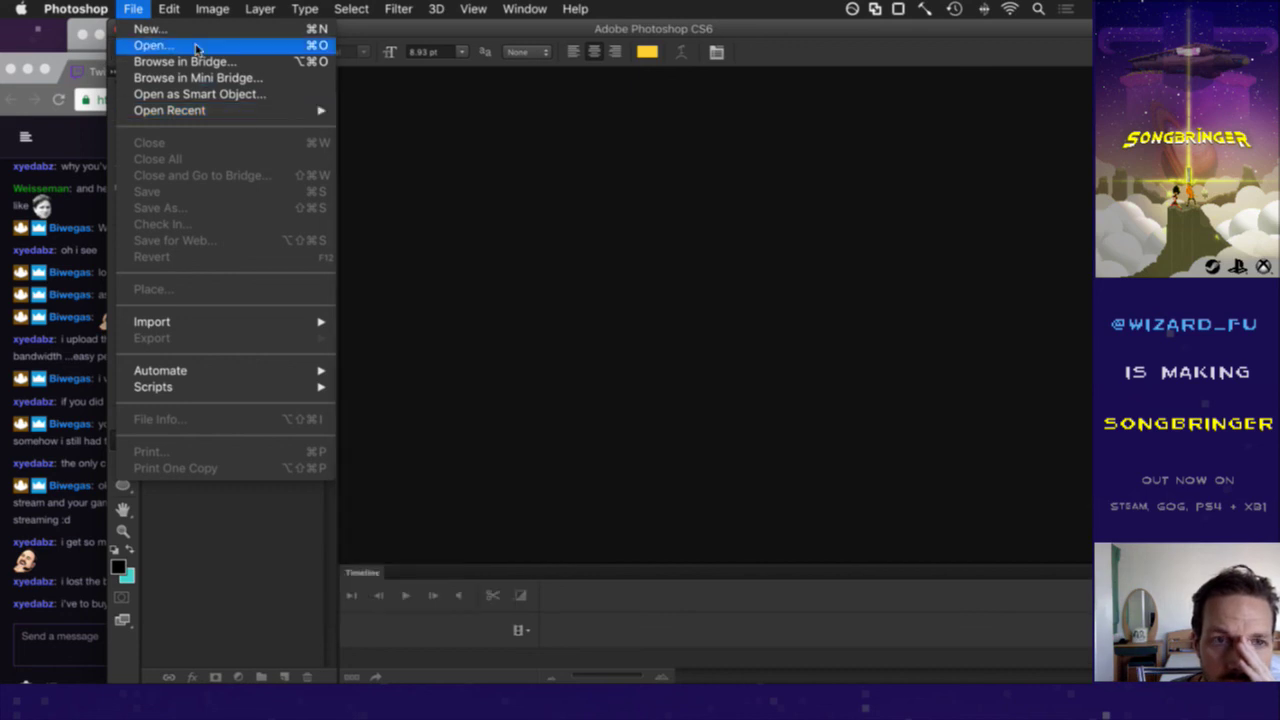
left_click(343, 89)
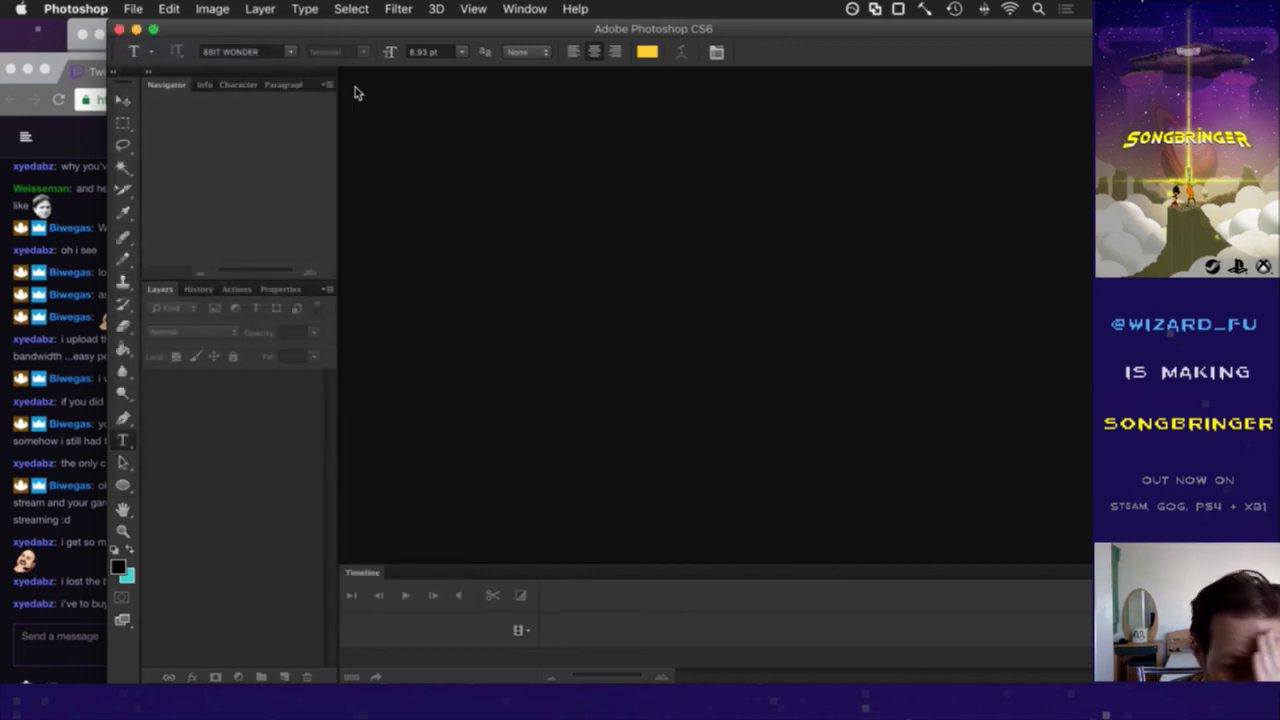
key("super+o")
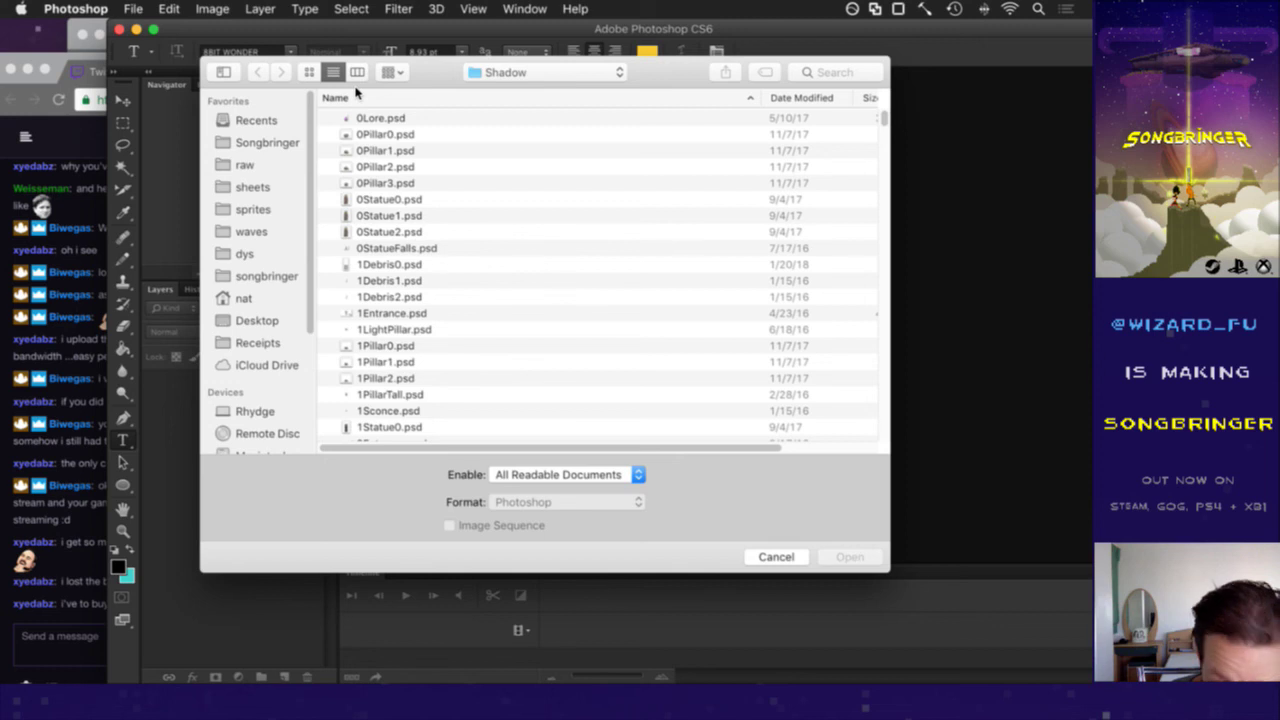
left_click(511, 72)
left_click(502, 89)
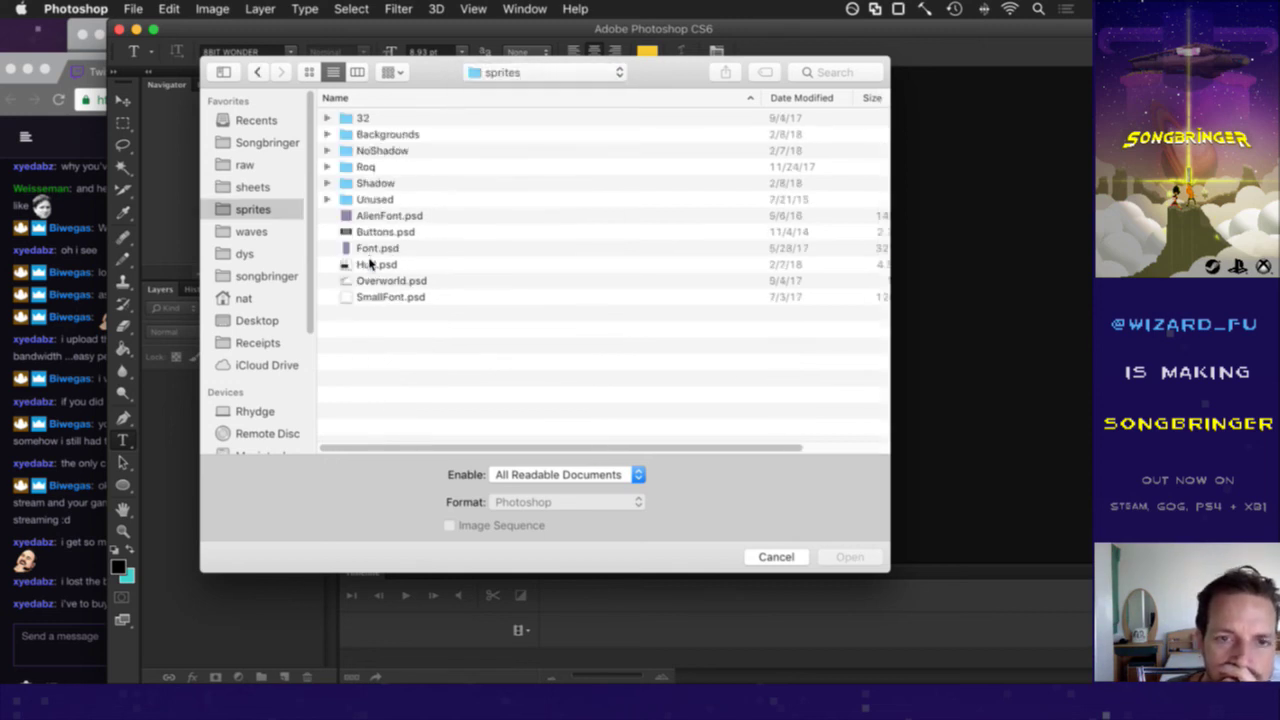
left_click(370, 264)
double_click(370, 264)
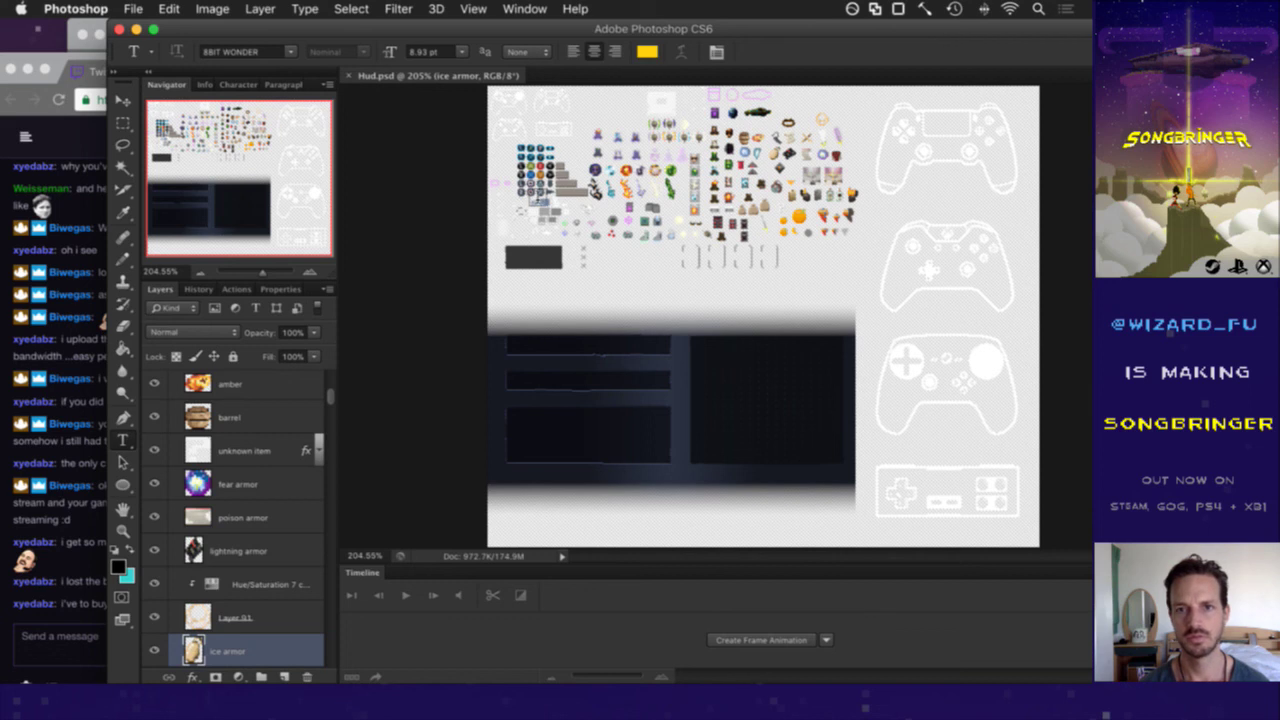
- Examine the controller button icons and item sprites across the Hud.psd sheet at close zoom
key("m")
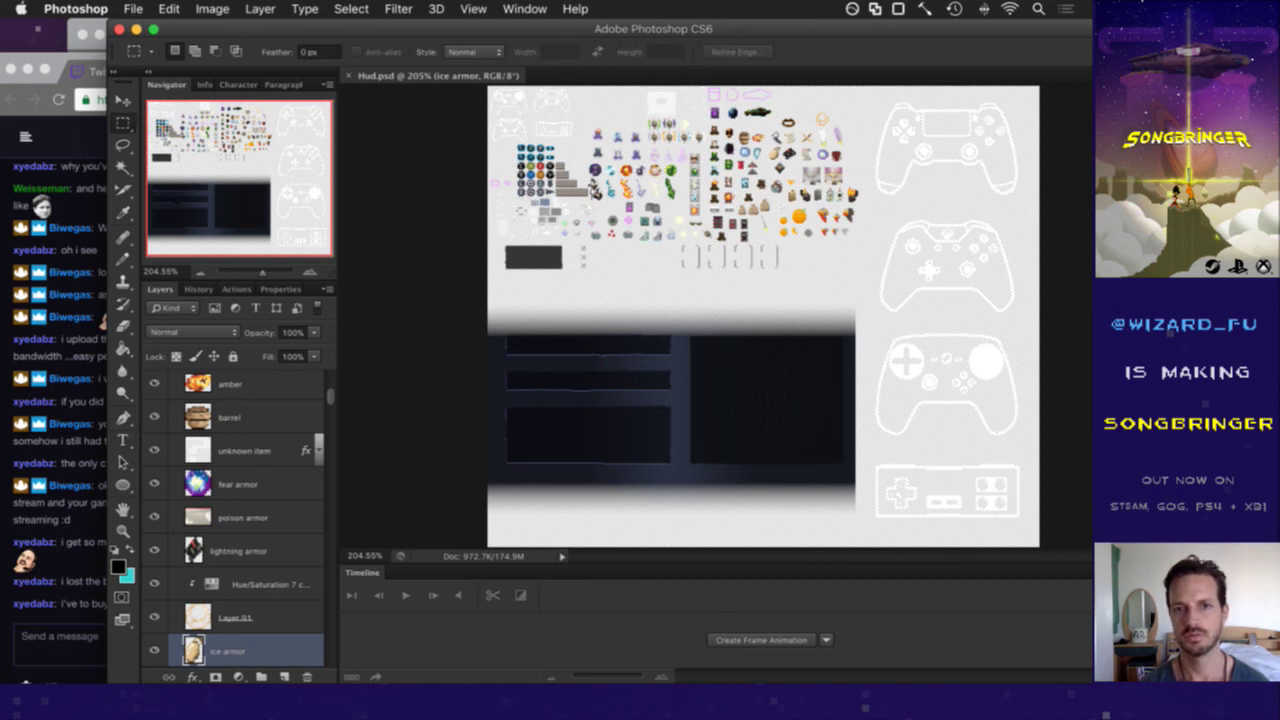
scroll(522, 190, "up", 5)
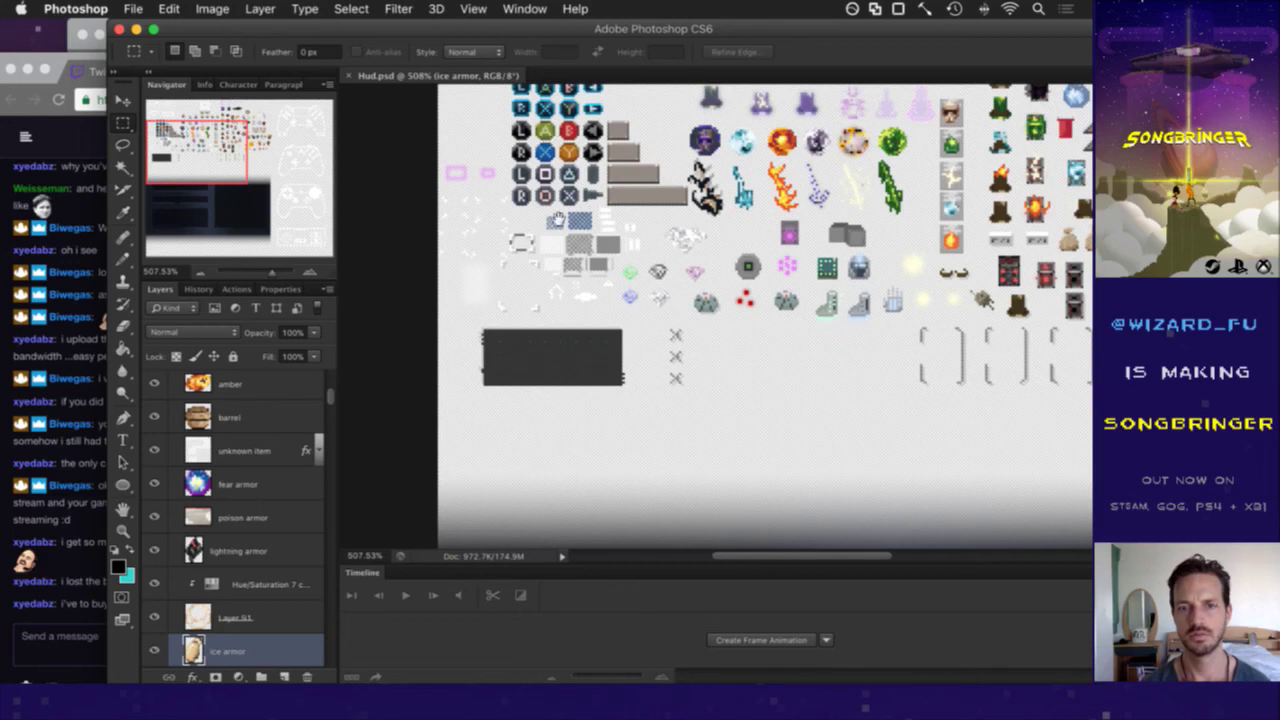
left_click_drag(545, 132, 553, 225)
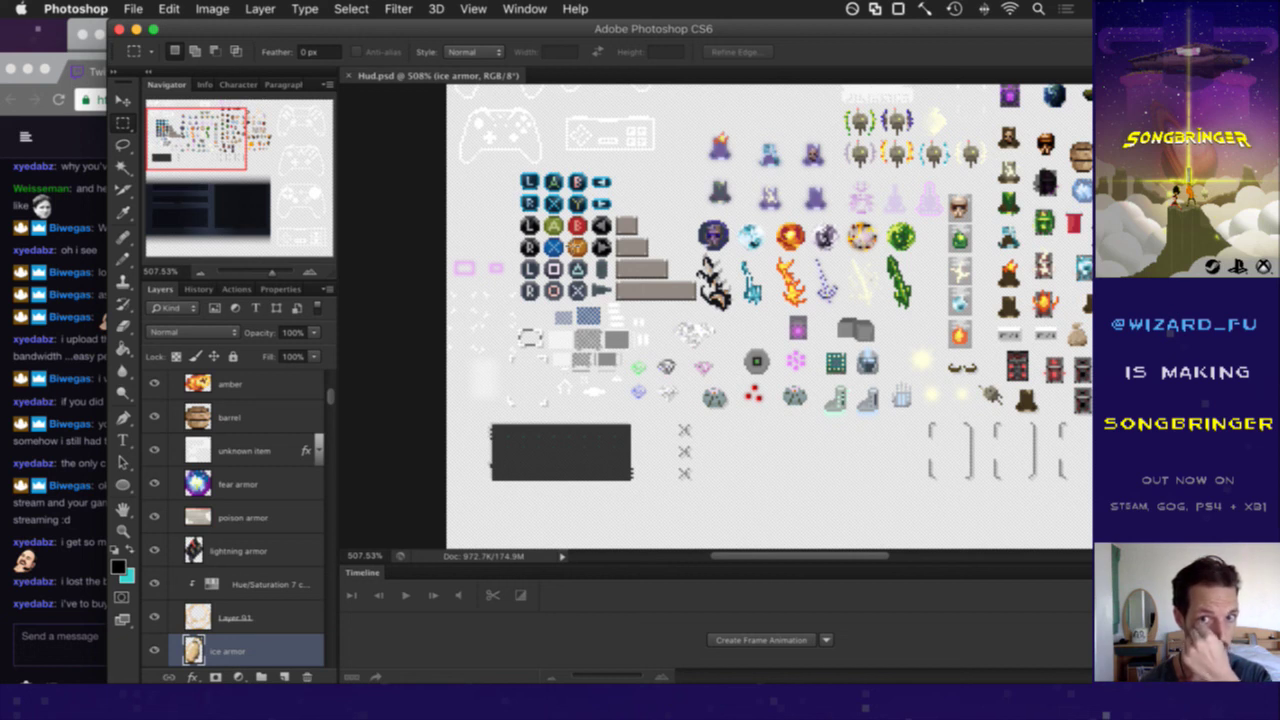
scroll(770, 315, "up", 3)
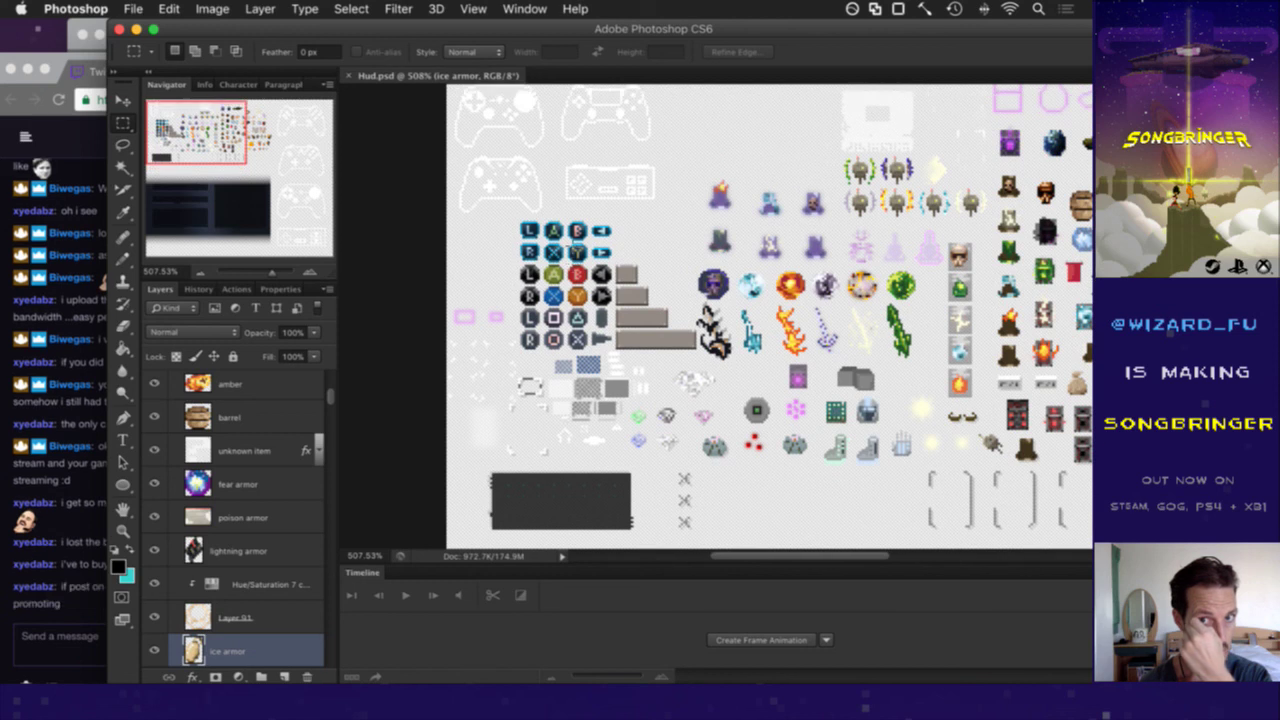
scroll(572, 243, "up", 4)
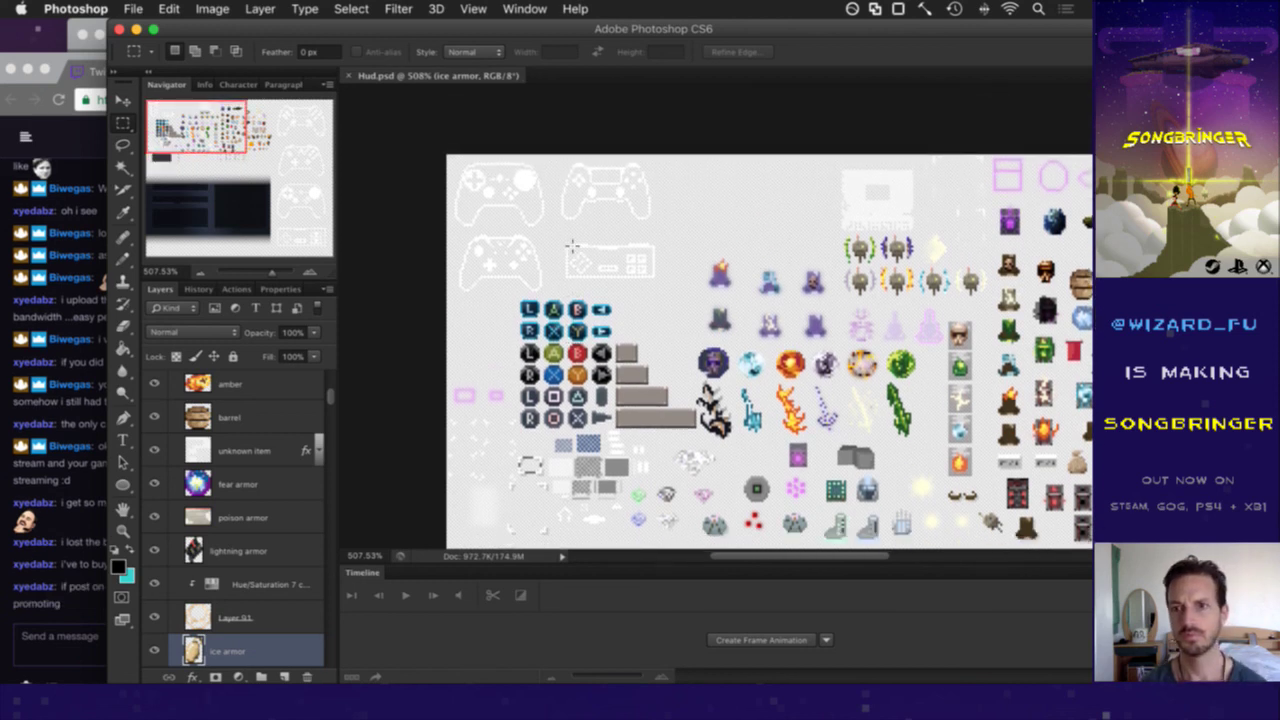
scroll(572, 243, "down", 9)
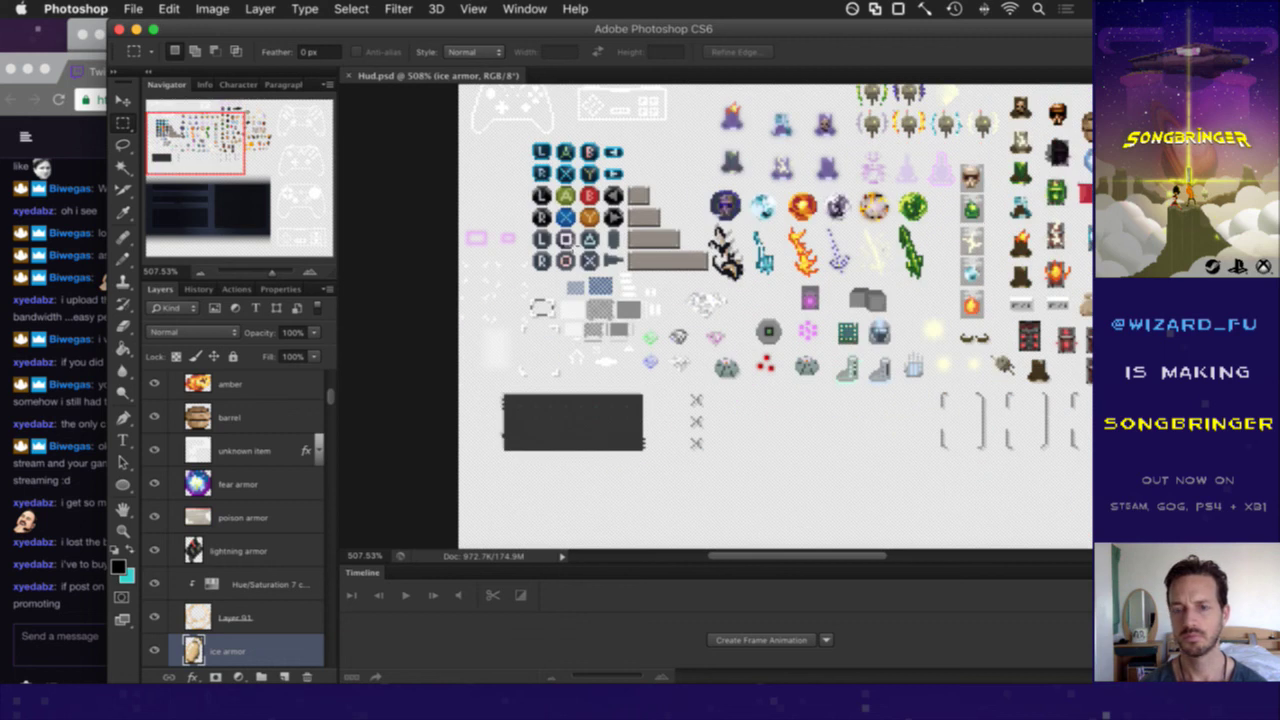
scroll(572, 243, "right", 20)
scroll(572, 243, "up", 10)
scroll(572, 243, "down", 1)
scroll(572, 243, "left", 1)
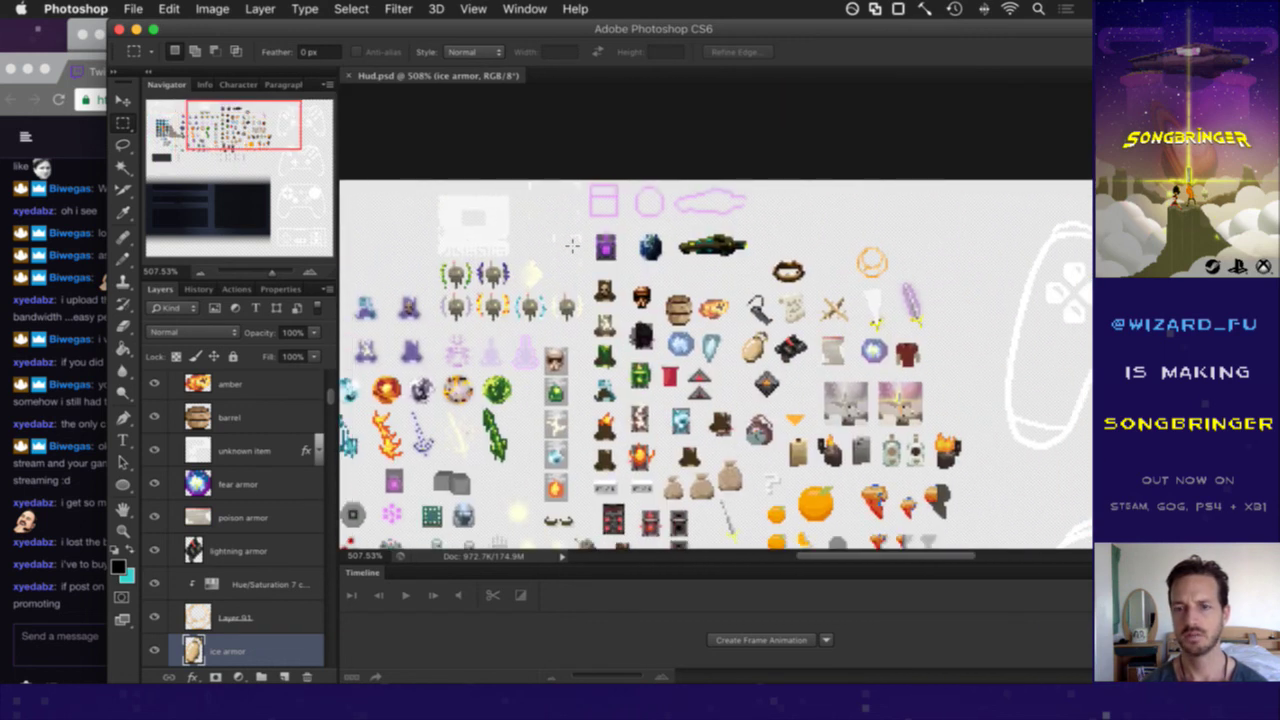
scroll(572, 243, "left", 18)
scroll(572, 243, "down", 7)
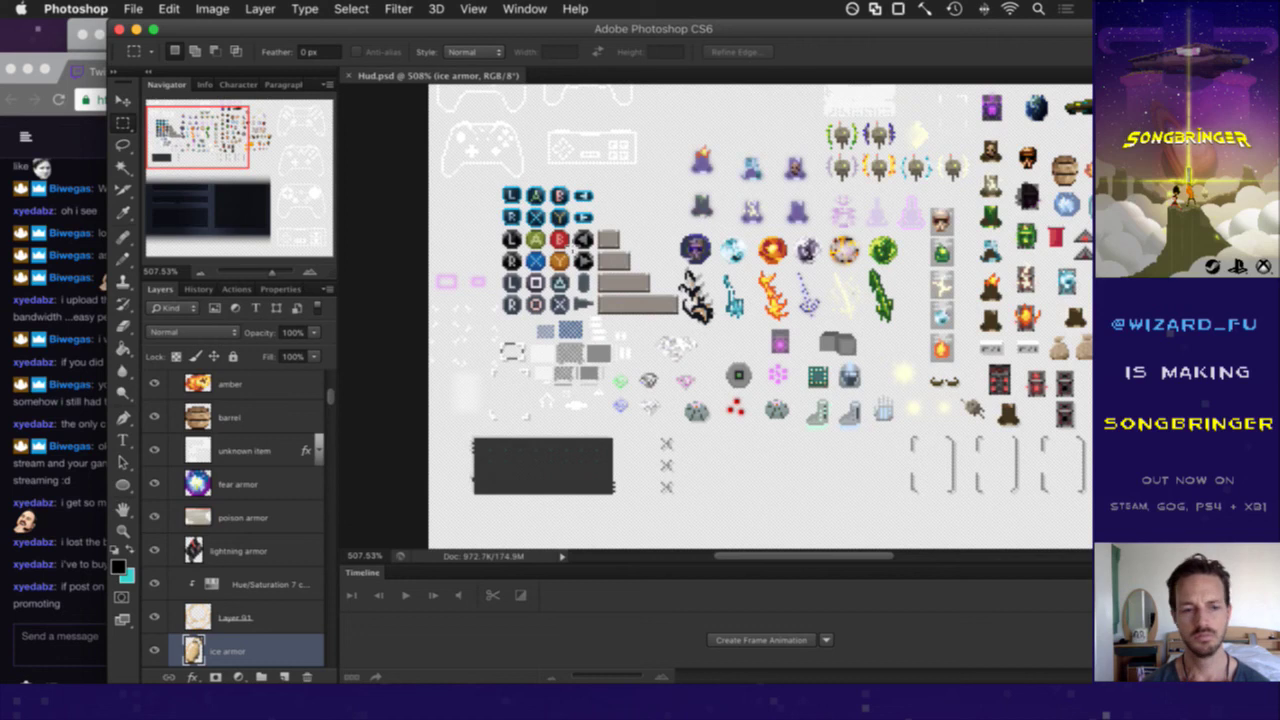
- Switch to the Twitch chat window in Chrome and read the newest message about promoting elsewhere
left_click(82, 600)
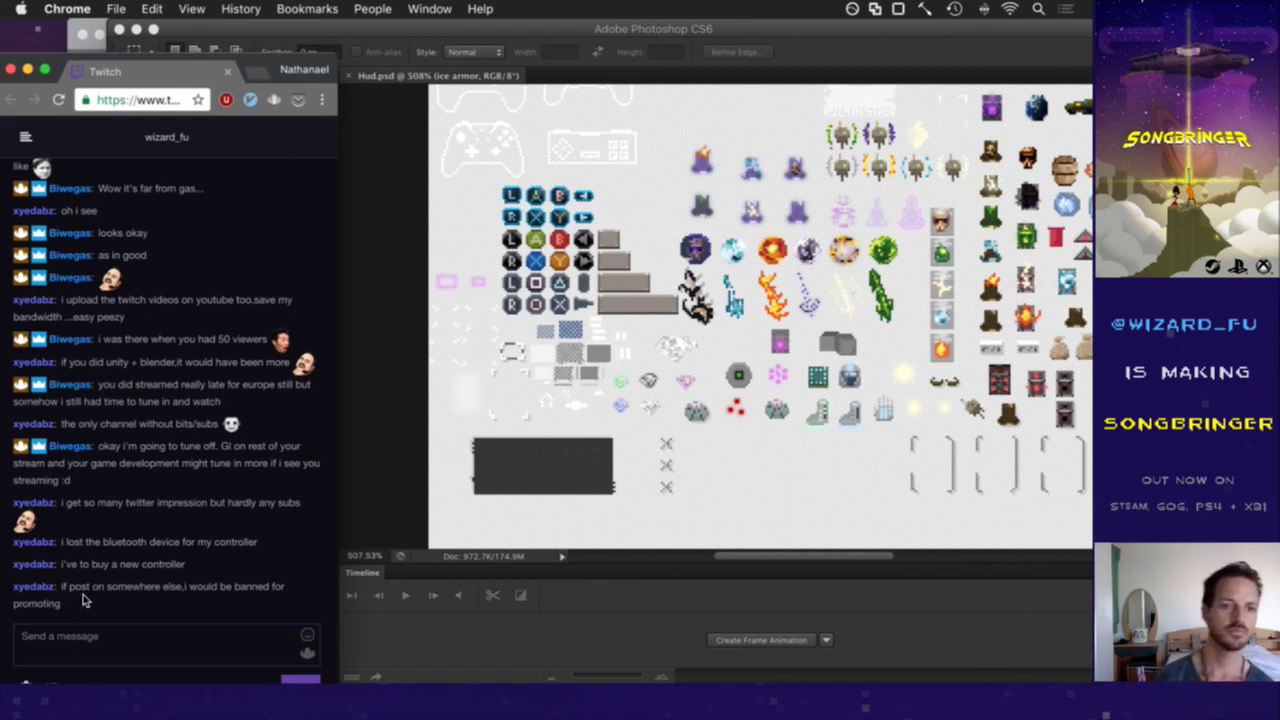
left_click_drag(80, 590, 62, 605)
left_click(108, 607)
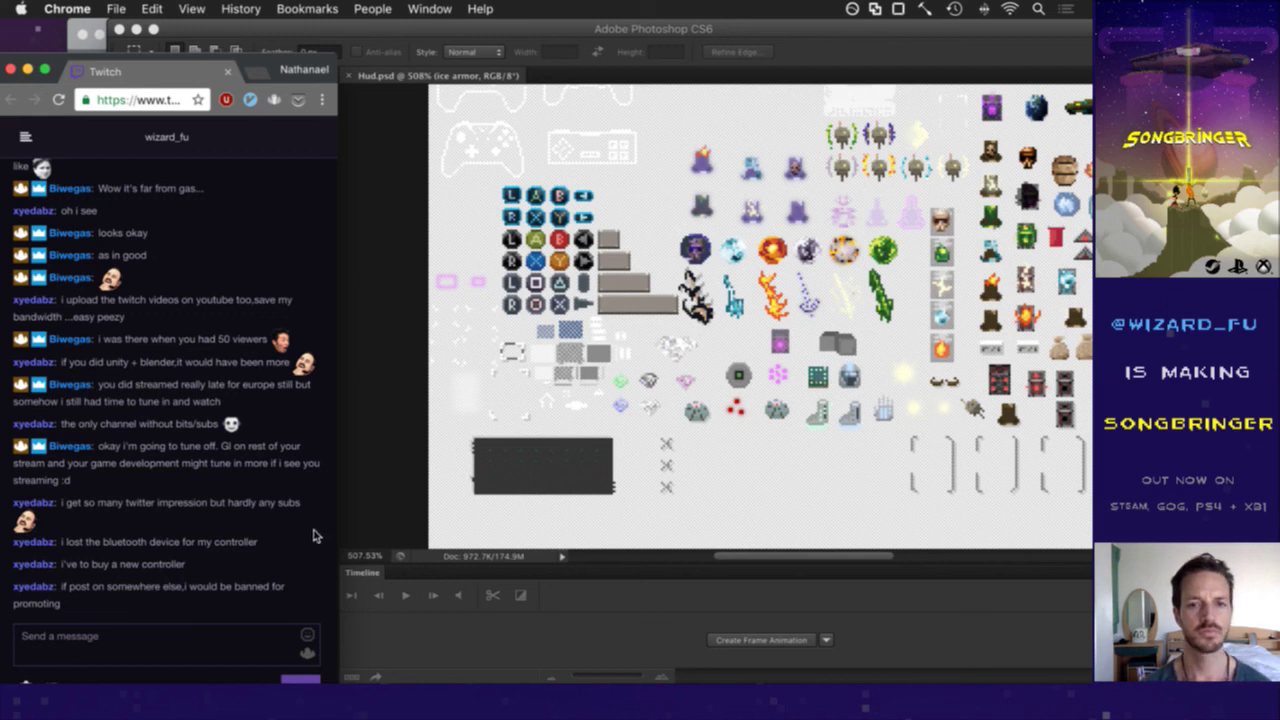
- Check card # 383 about using LB/RB icons on the Trello board in Chrome, and return to the sprite sheet in Photoshop
key("super+Tab")
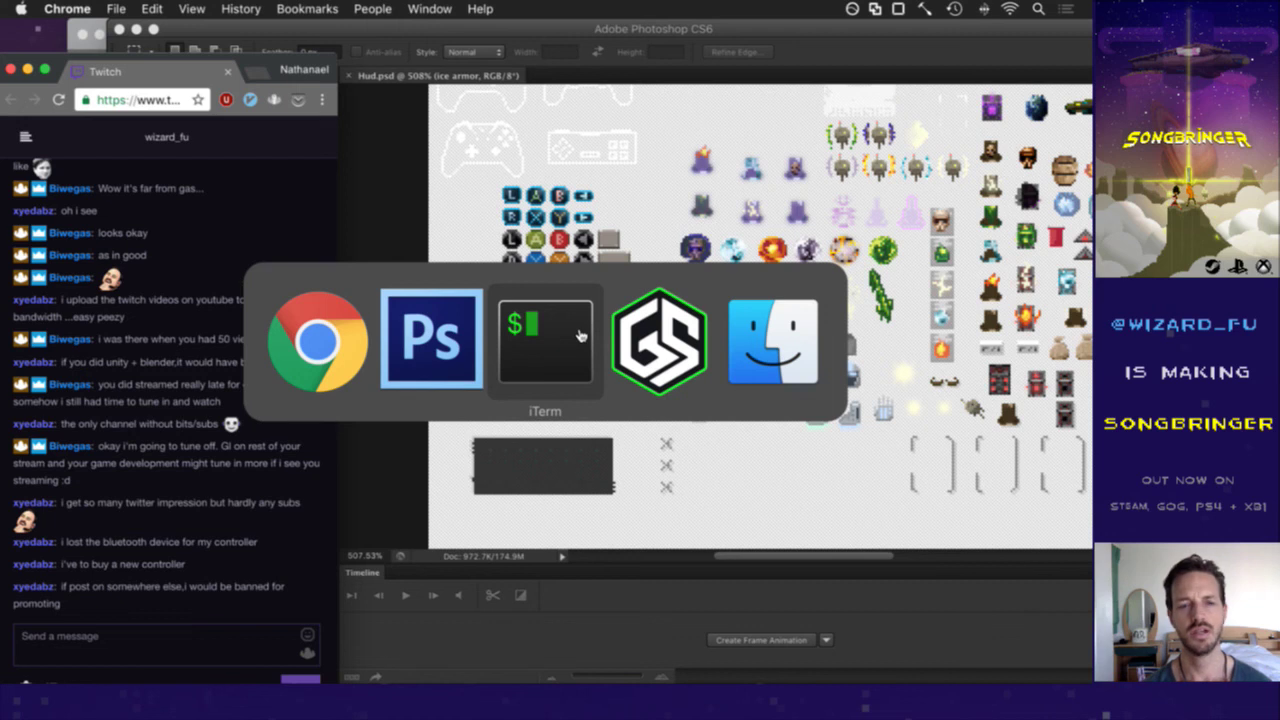
left_click(358, 375)
key("super+Tab")
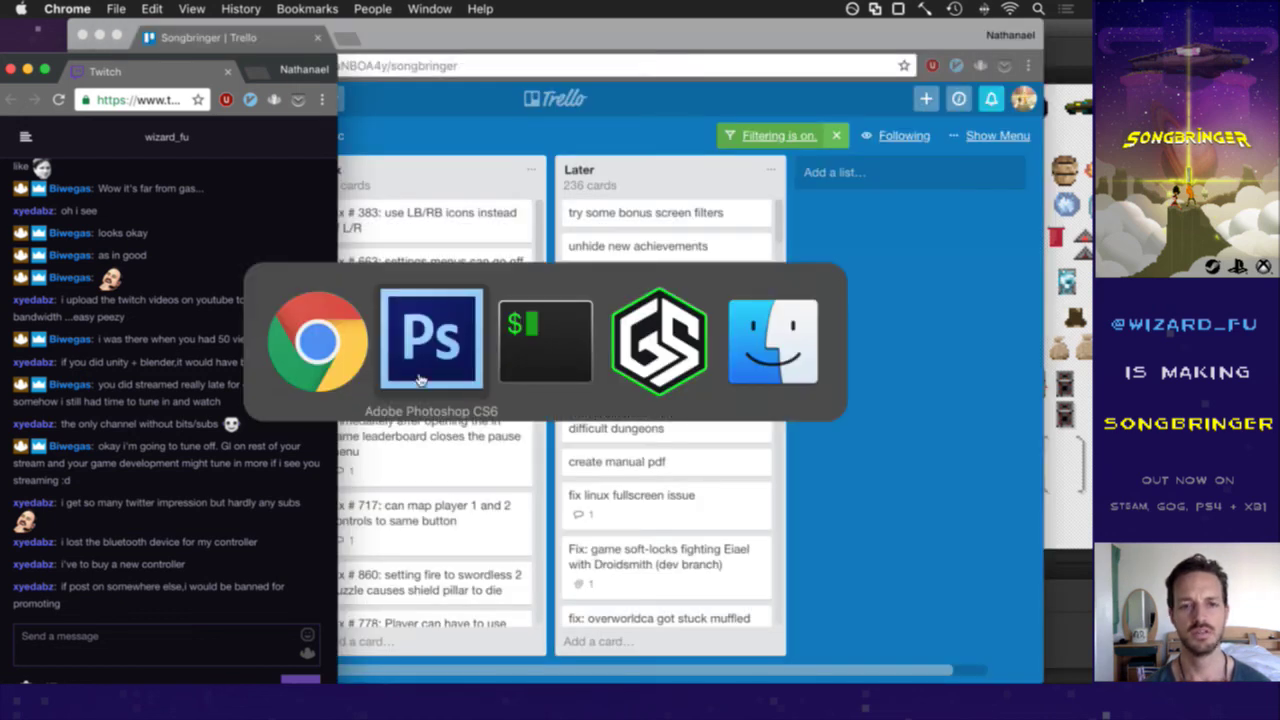
left_click(398, 387)
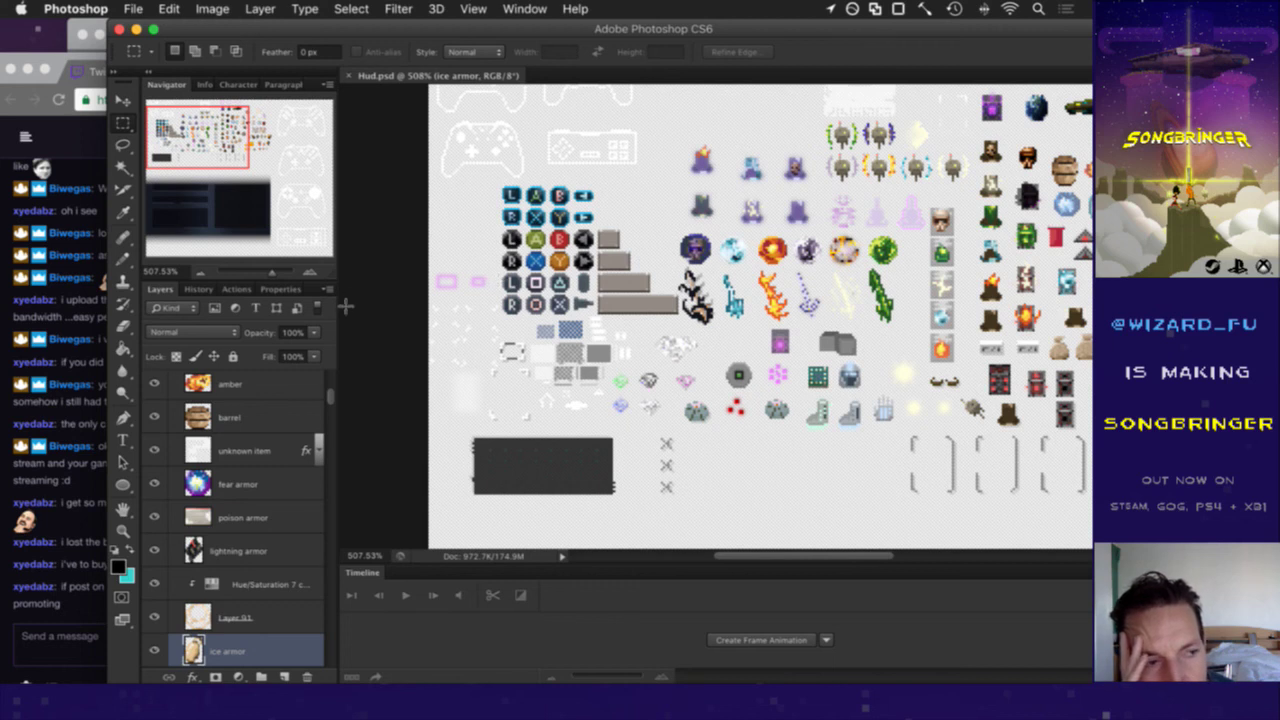
scroll(345, 305, "right", 3)
scroll(345, 307, "up", 3)
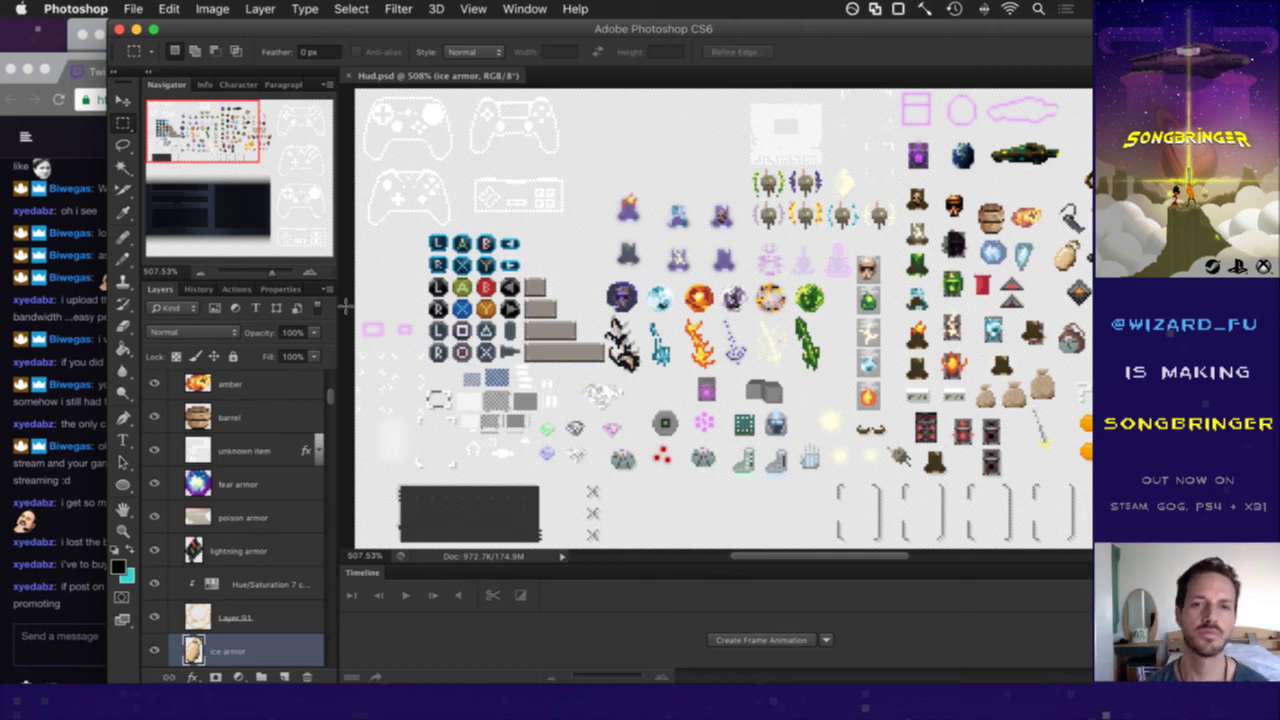
- Inspect the slice options of the L button icons in the standard, PlayStation and Steam sets with the Slice Select tool
key("super+Tab")
key("super+Tab")
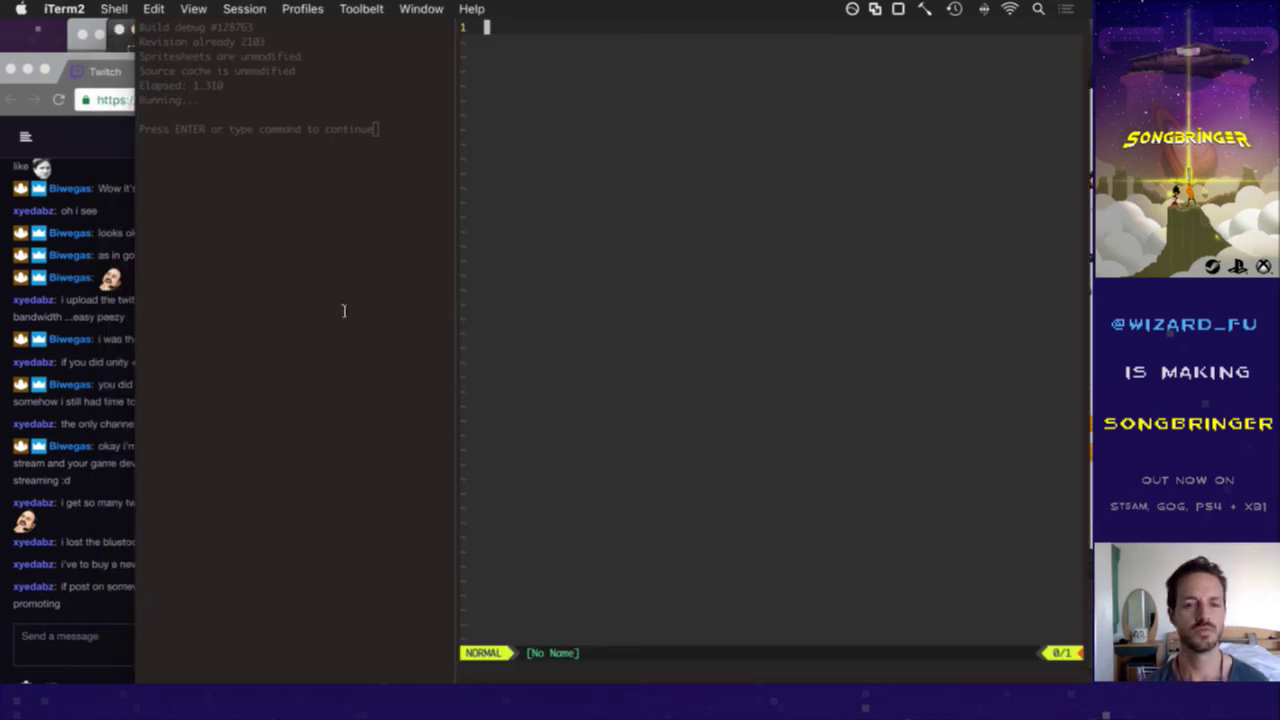
key("super+Tab")
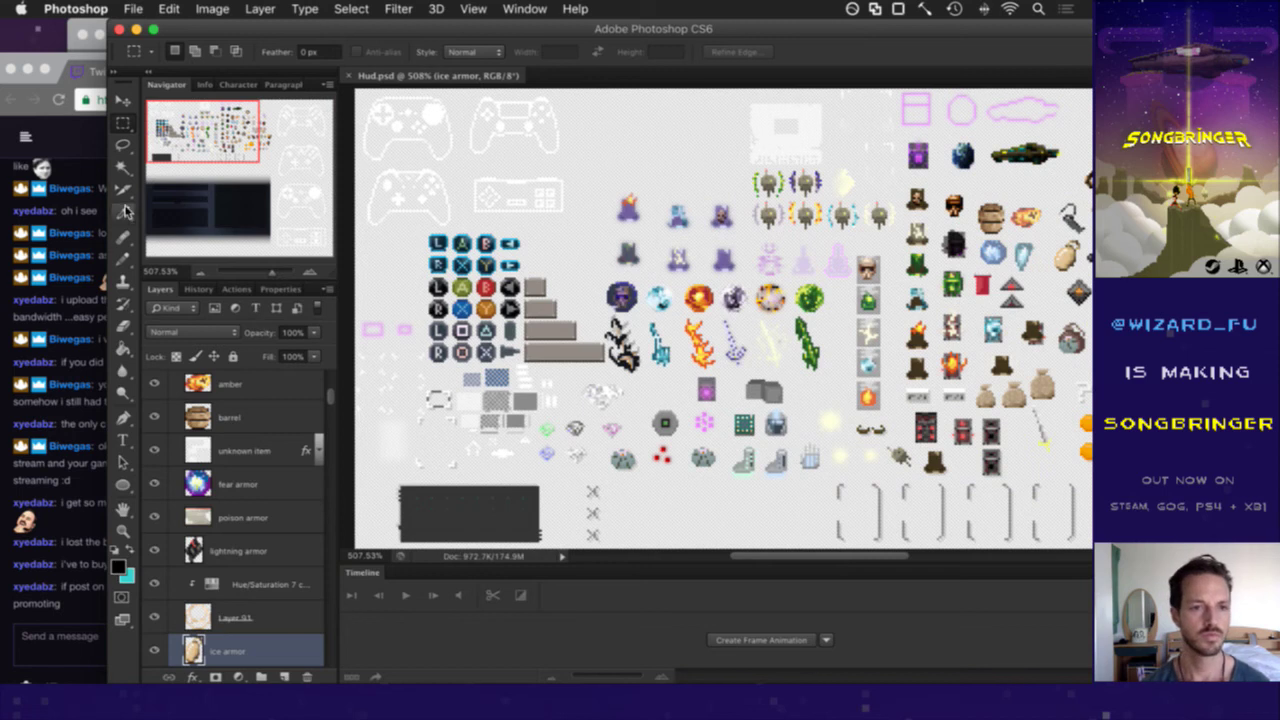
left_click(123, 189)
double_click(437, 288)
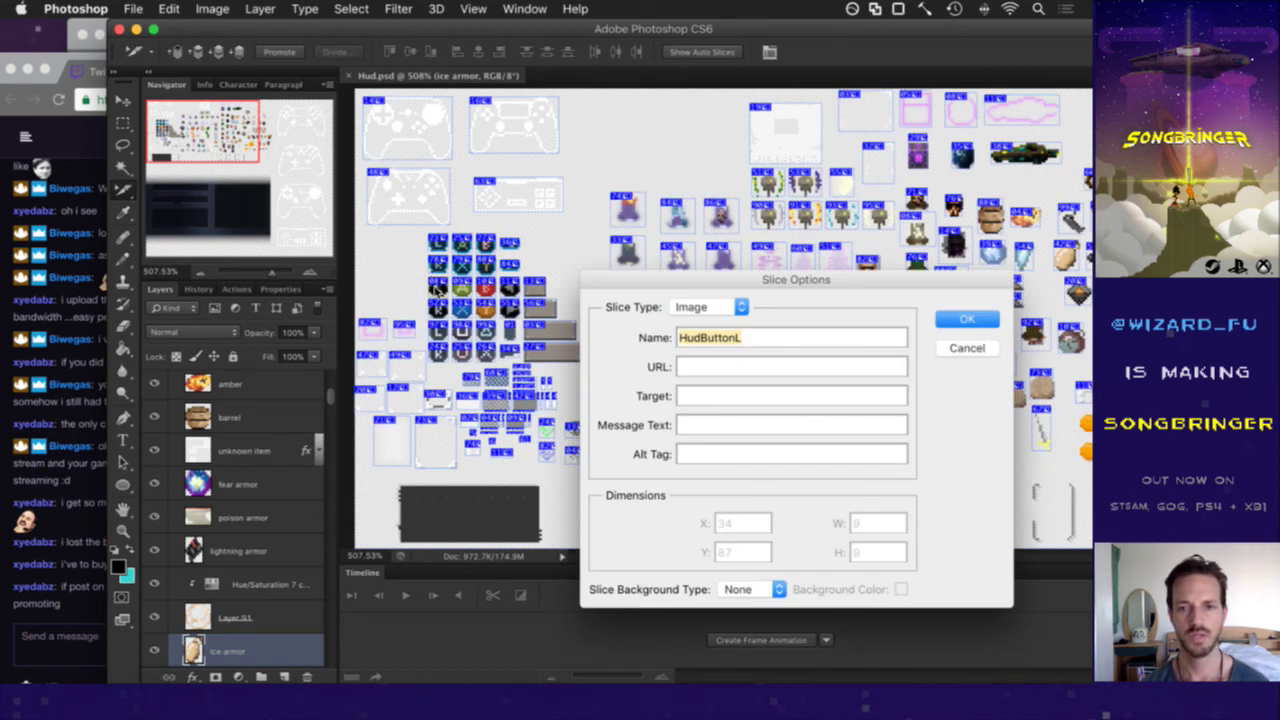
key("Return")
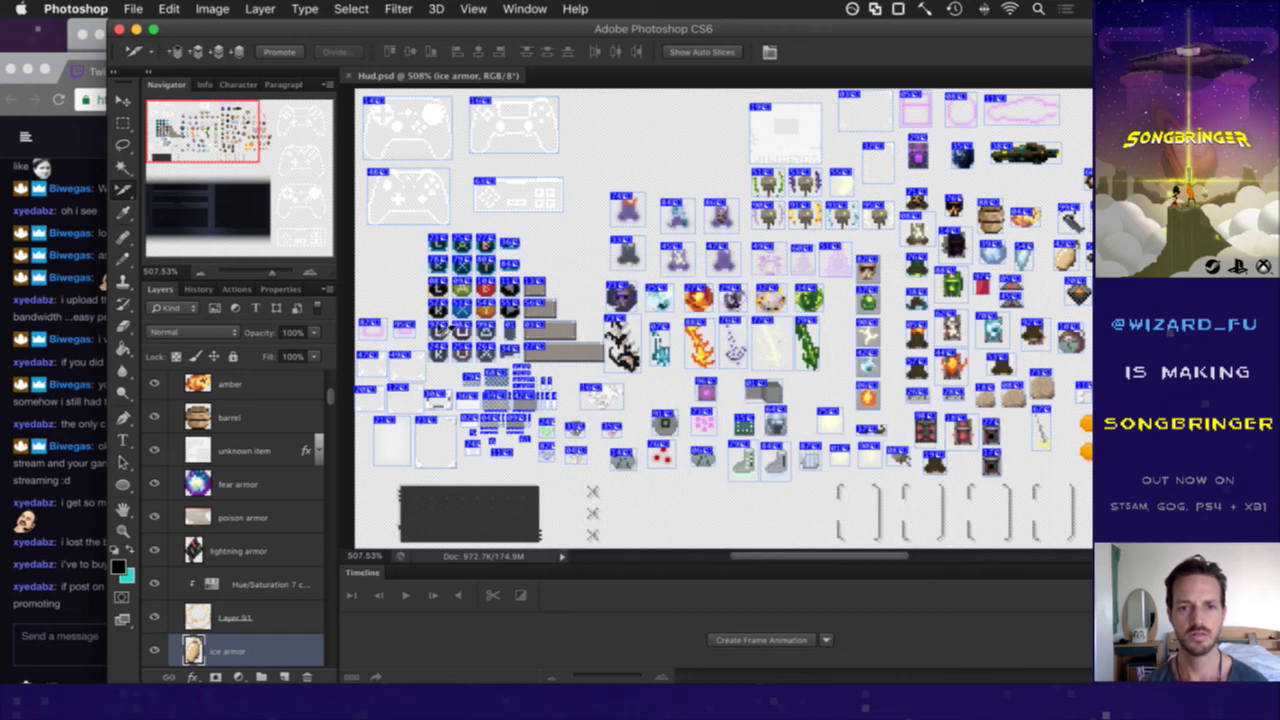
double_click(447, 335)
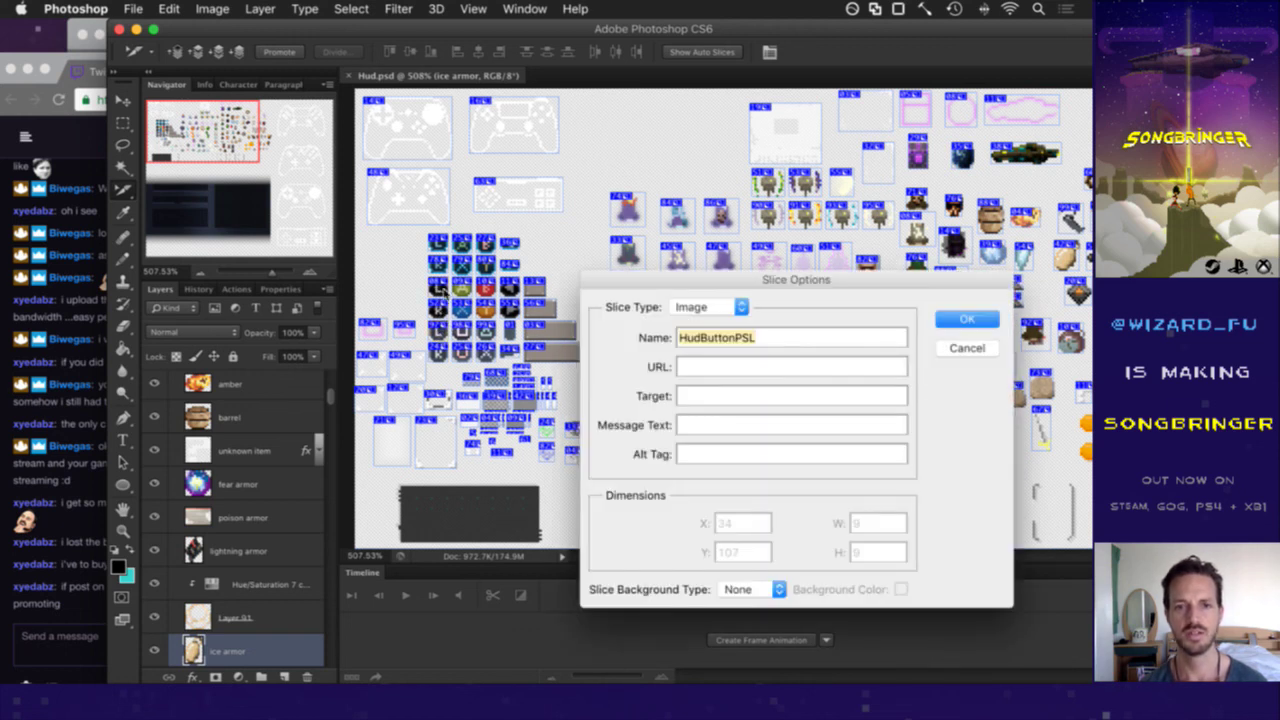
key("Return")
double_click(441, 250)
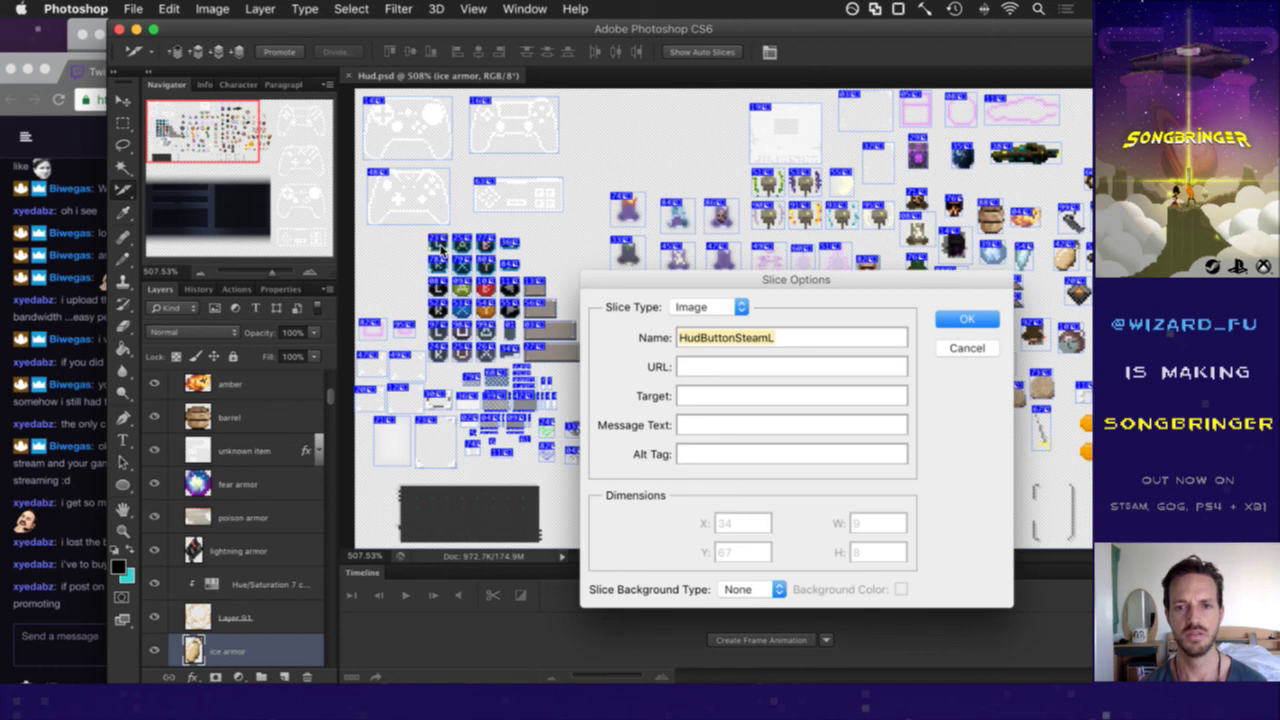
key("Return")
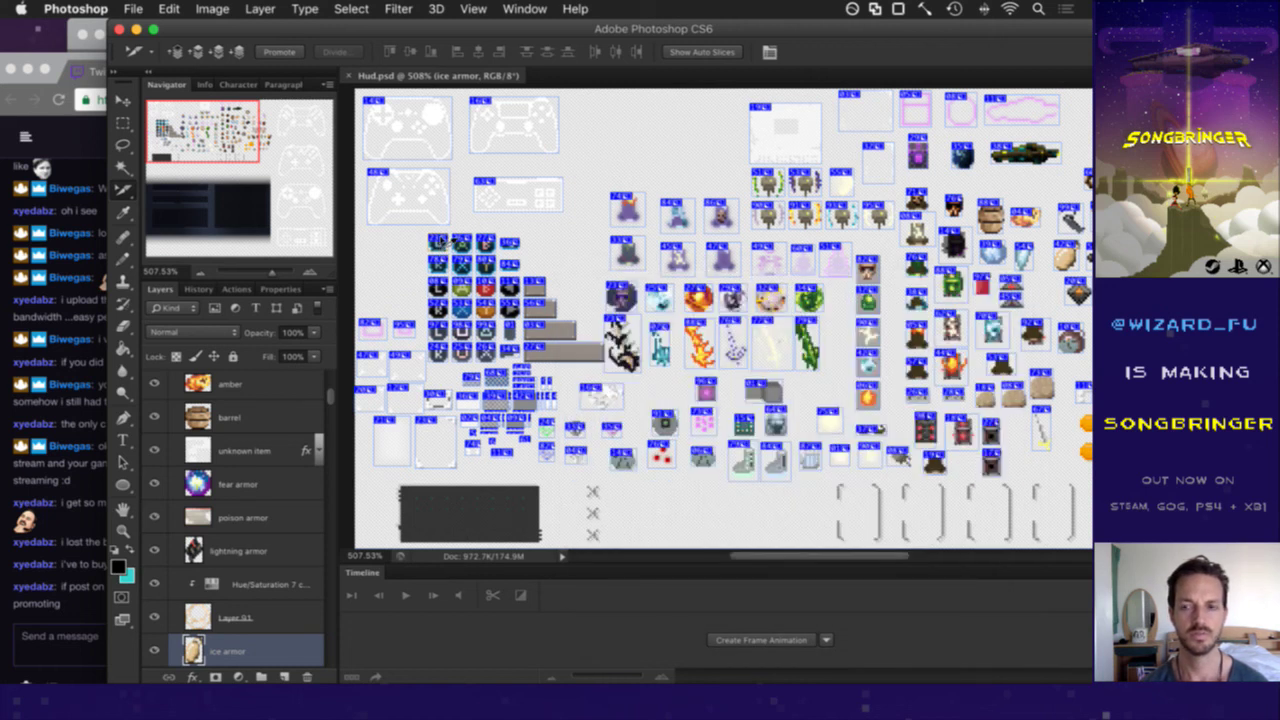
- Switch to iTerm, quit the empty Vim buffer, and open the folder raw/sheets/Hud in Finder
key("super+Tab")
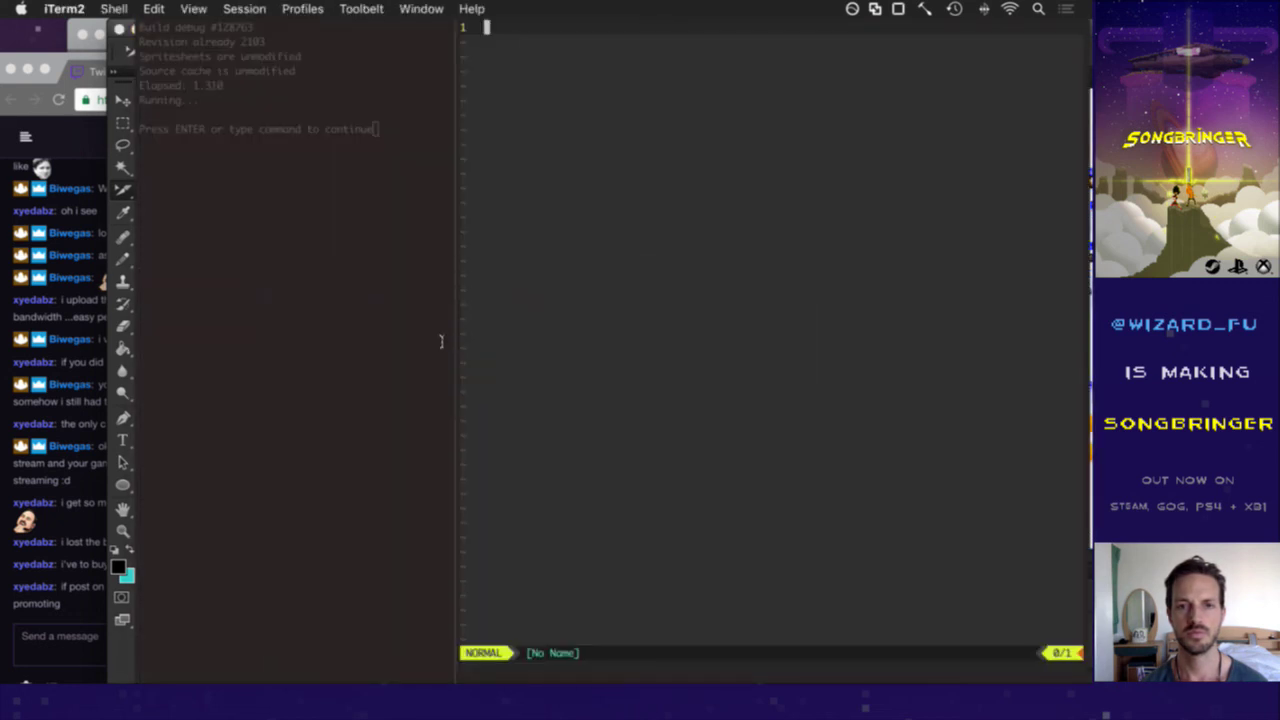
type(":q")
key("Return")
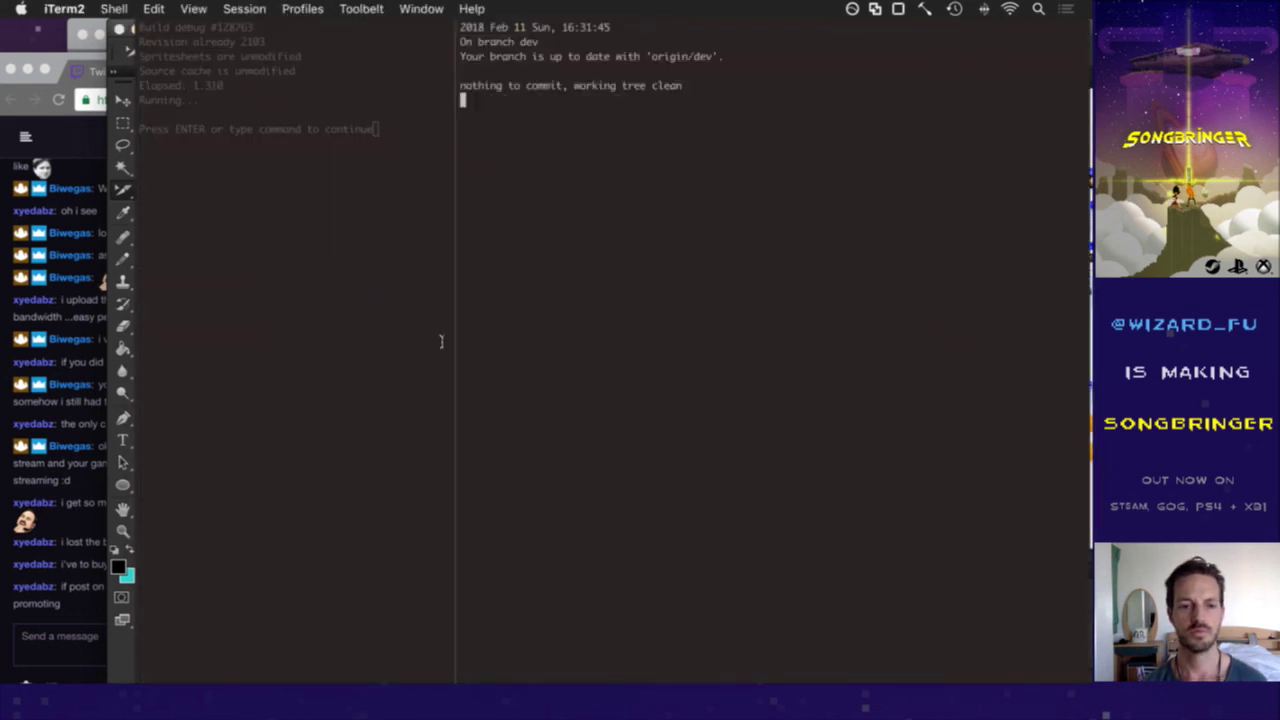
type("open raw/")
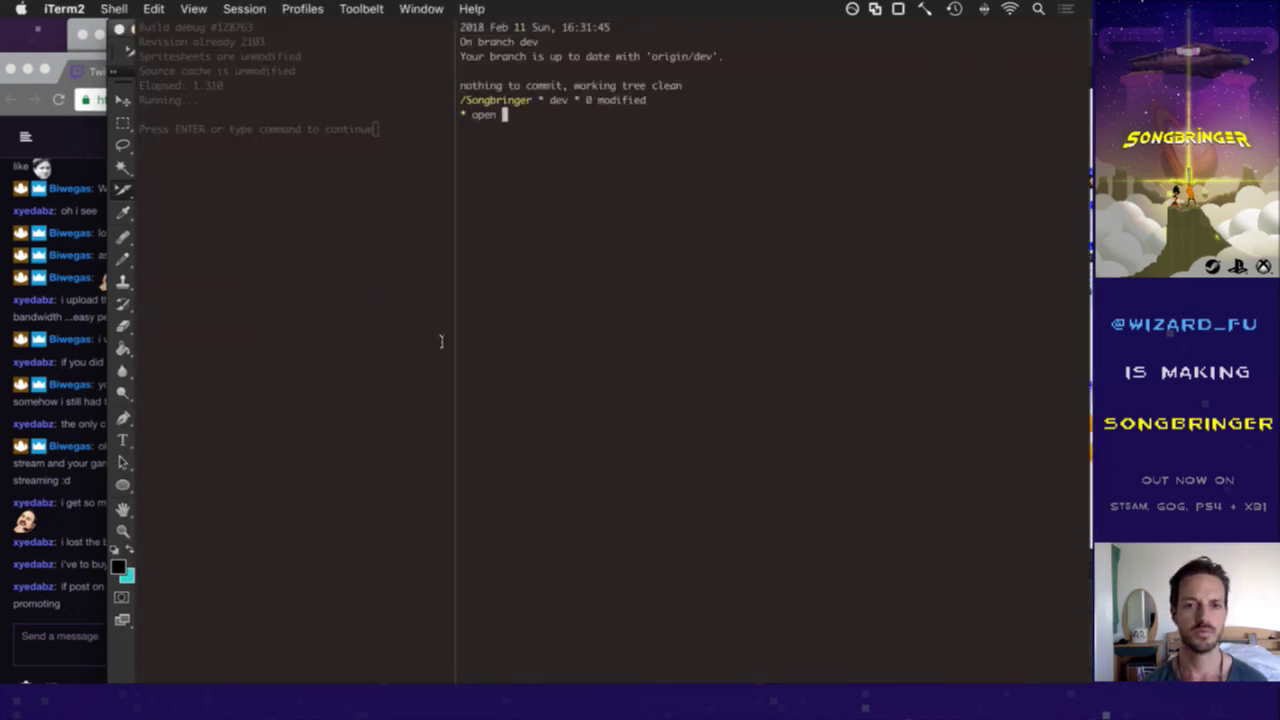
type("sheets/Hud")
key("Return")
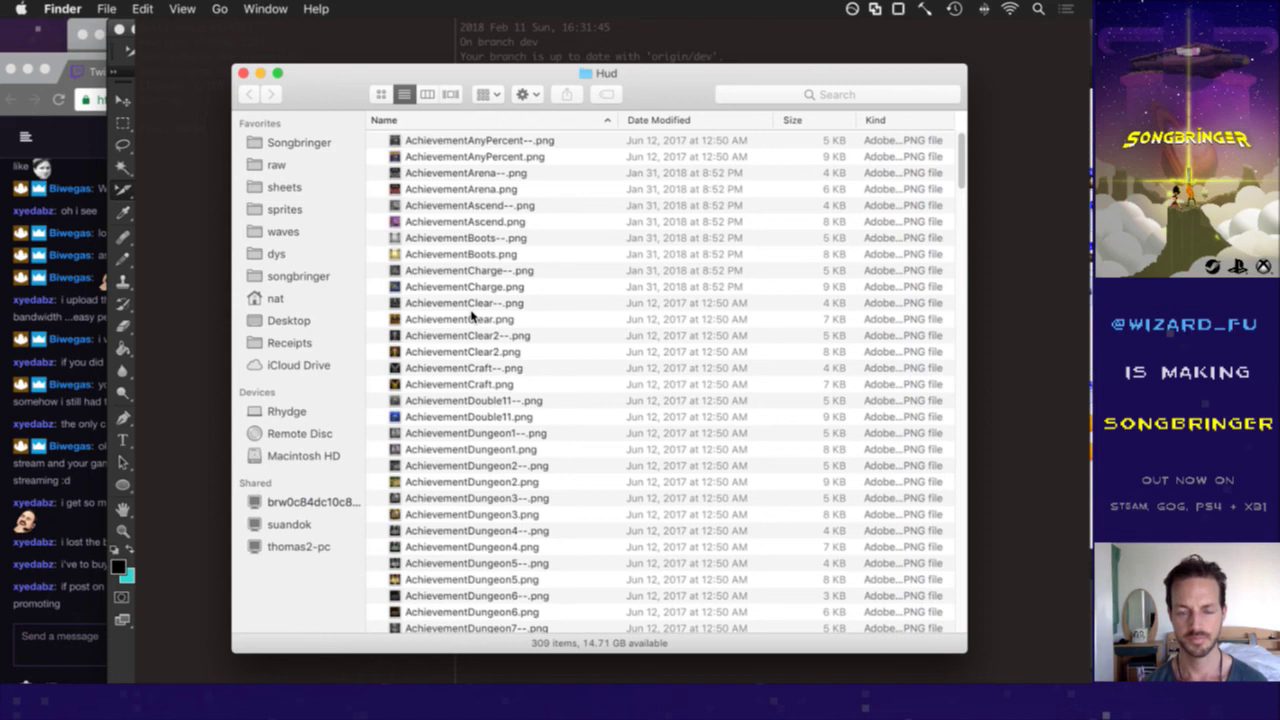
- Find the HudButton images in the Hud folder and preview HudButtonPSL.png, HudButtonPSL1.png and HudButtonPSR1.png
left_click(472, 318)
type("hudbu")
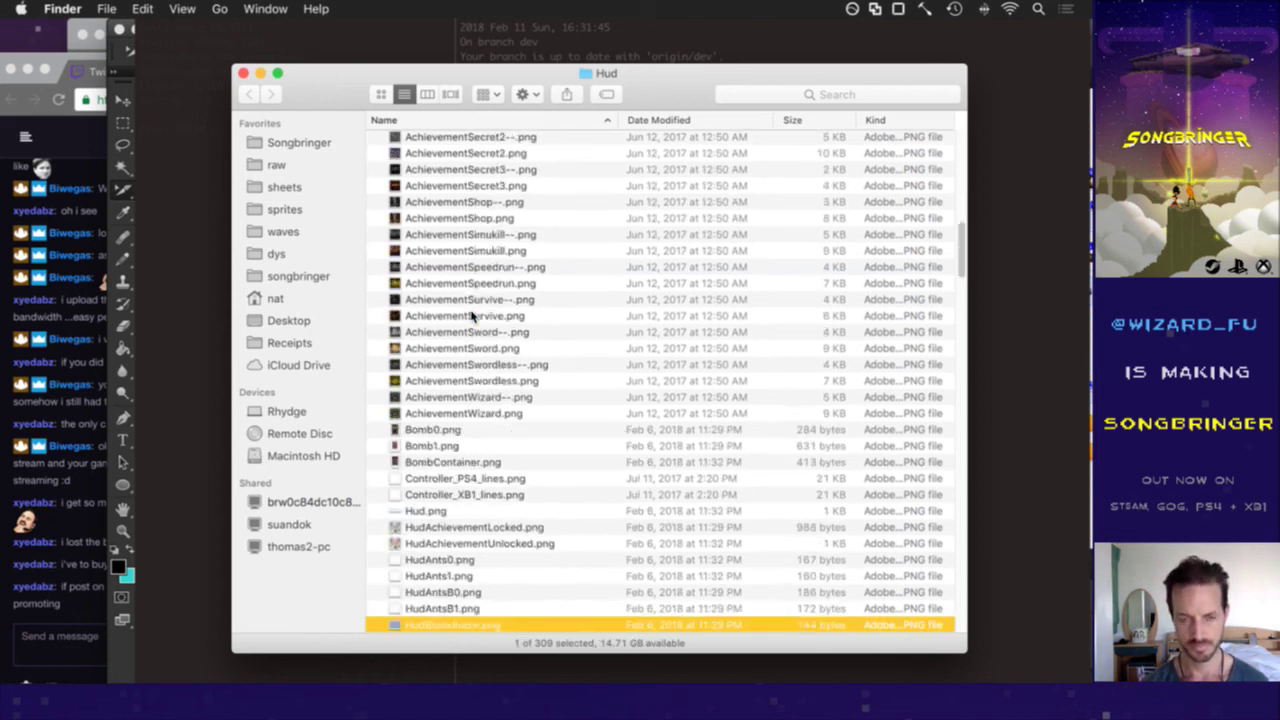
scroll(472, 314, "down", 3)
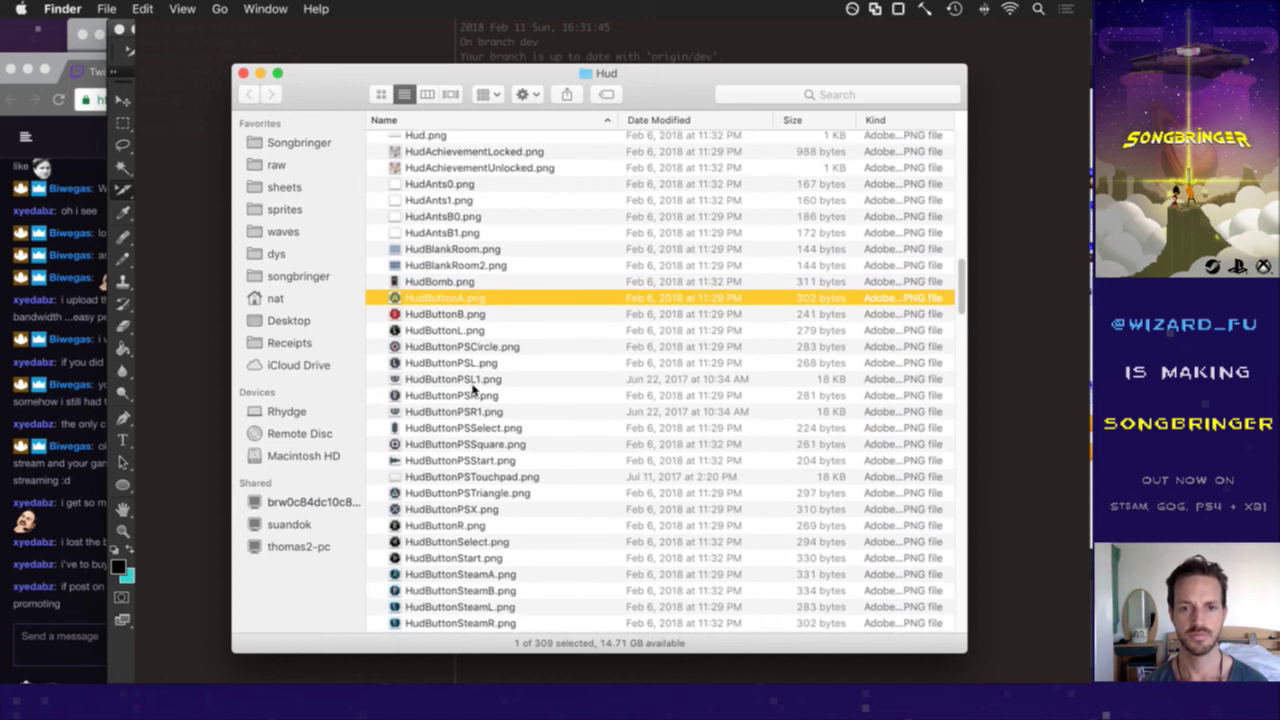
left_click(499, 366)
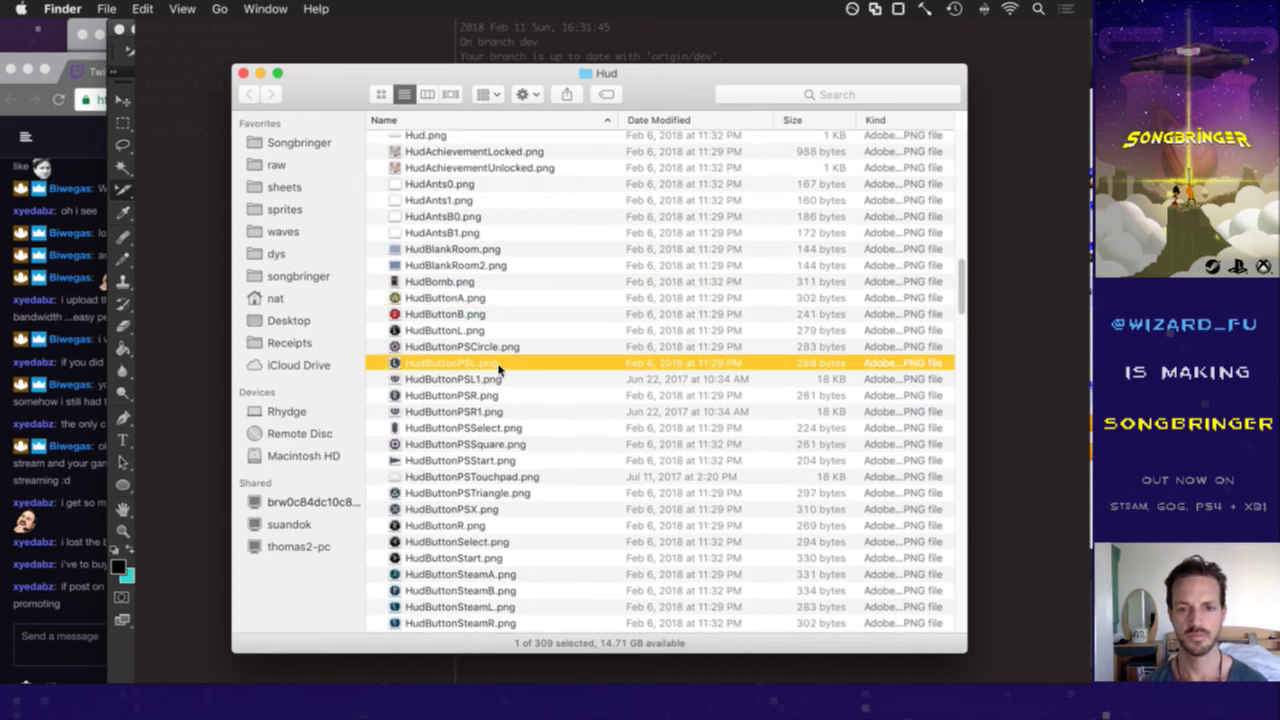
key("space")
key("space")
key("Down")
key("space")
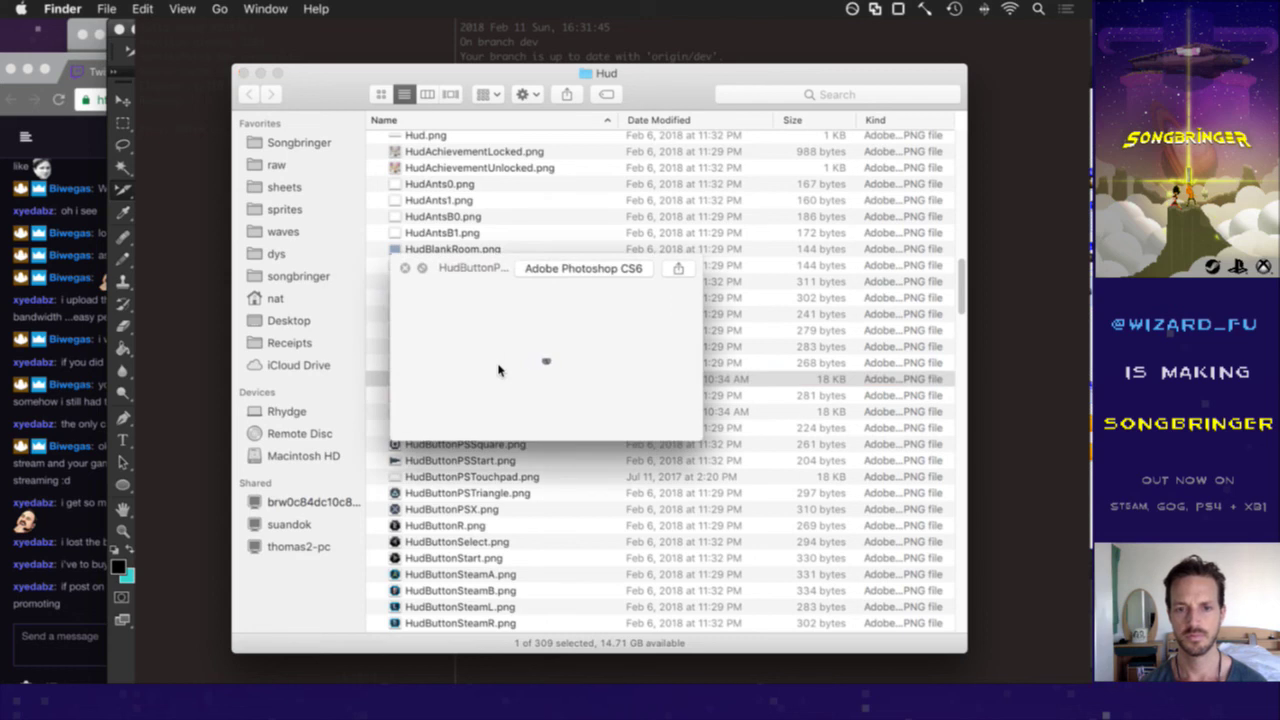
key("space")
key("Down")
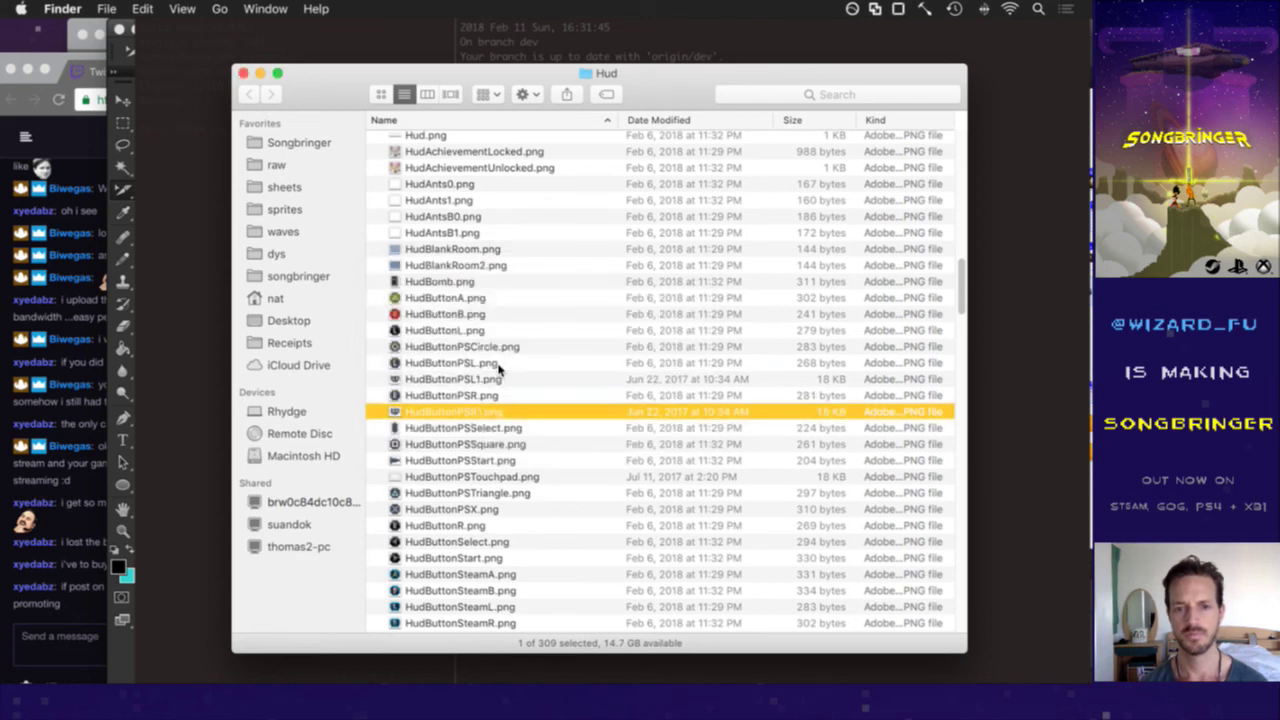
key("space")
key("space")
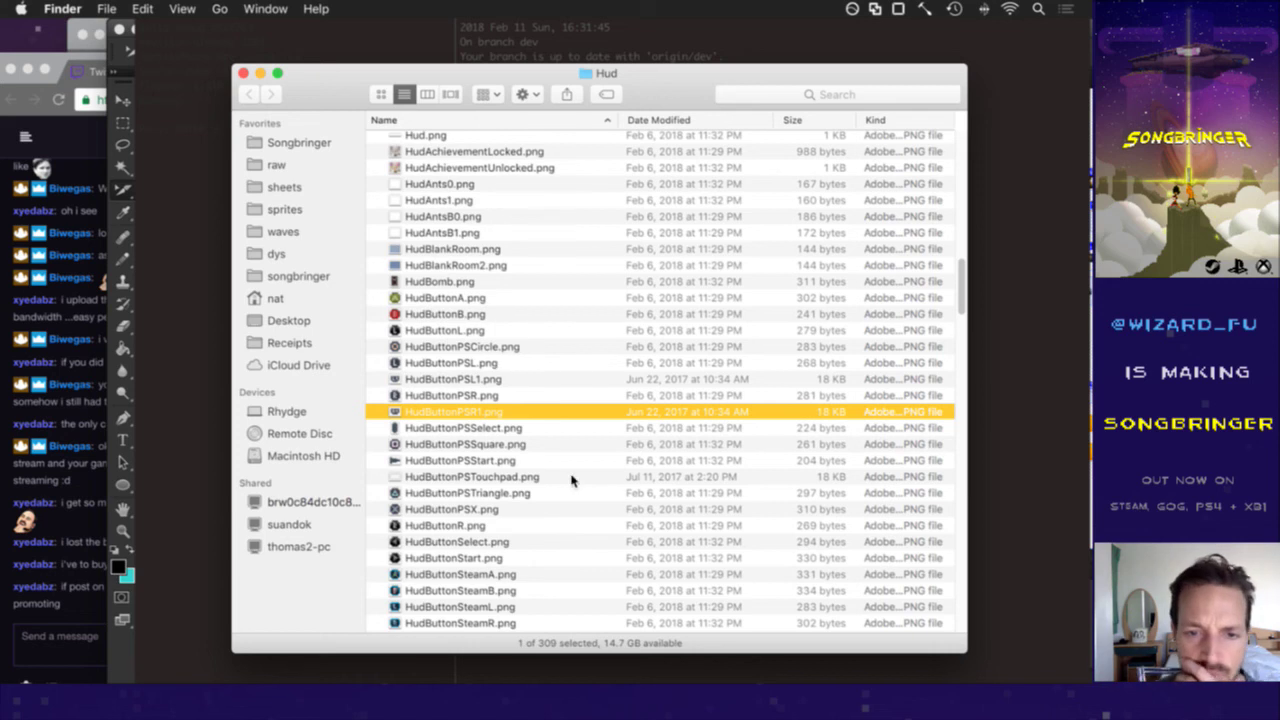
- Open HudButtonPSL1.png and HudButtonPSR1.png from the Hud folder in Photoshop
left_click(487, 379)
double_click(487, 379)
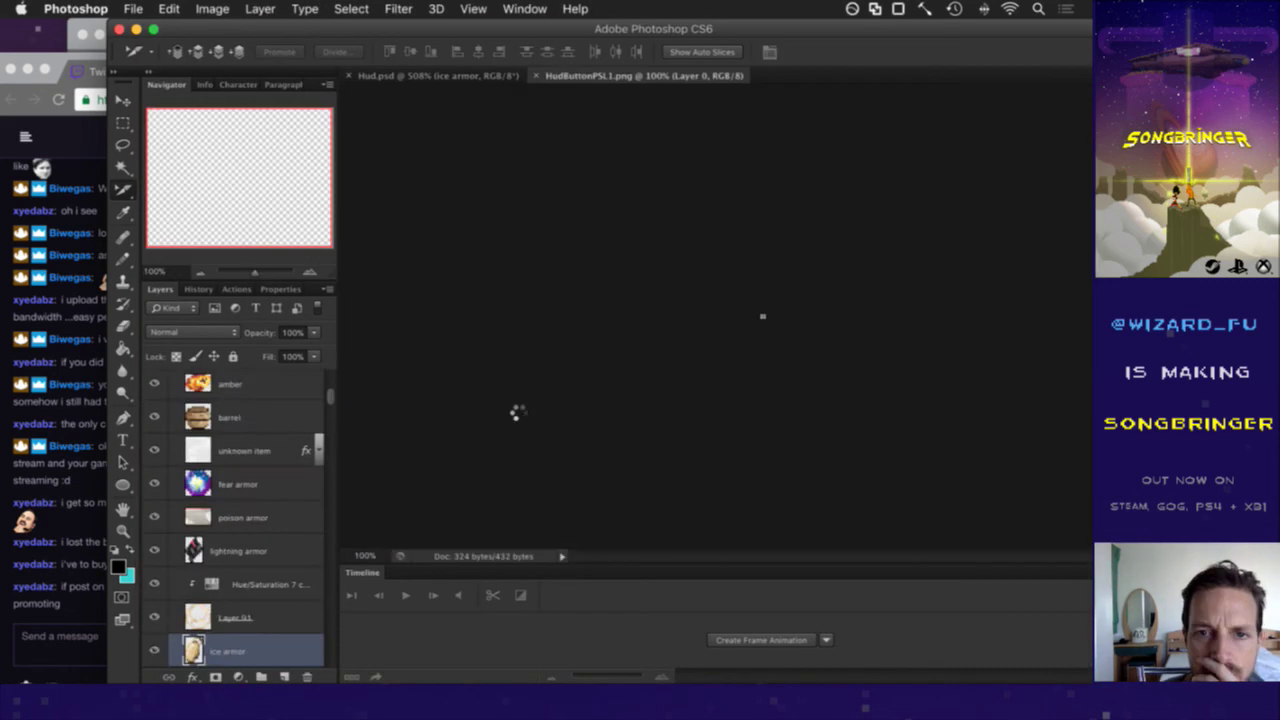
key("super+Tab")
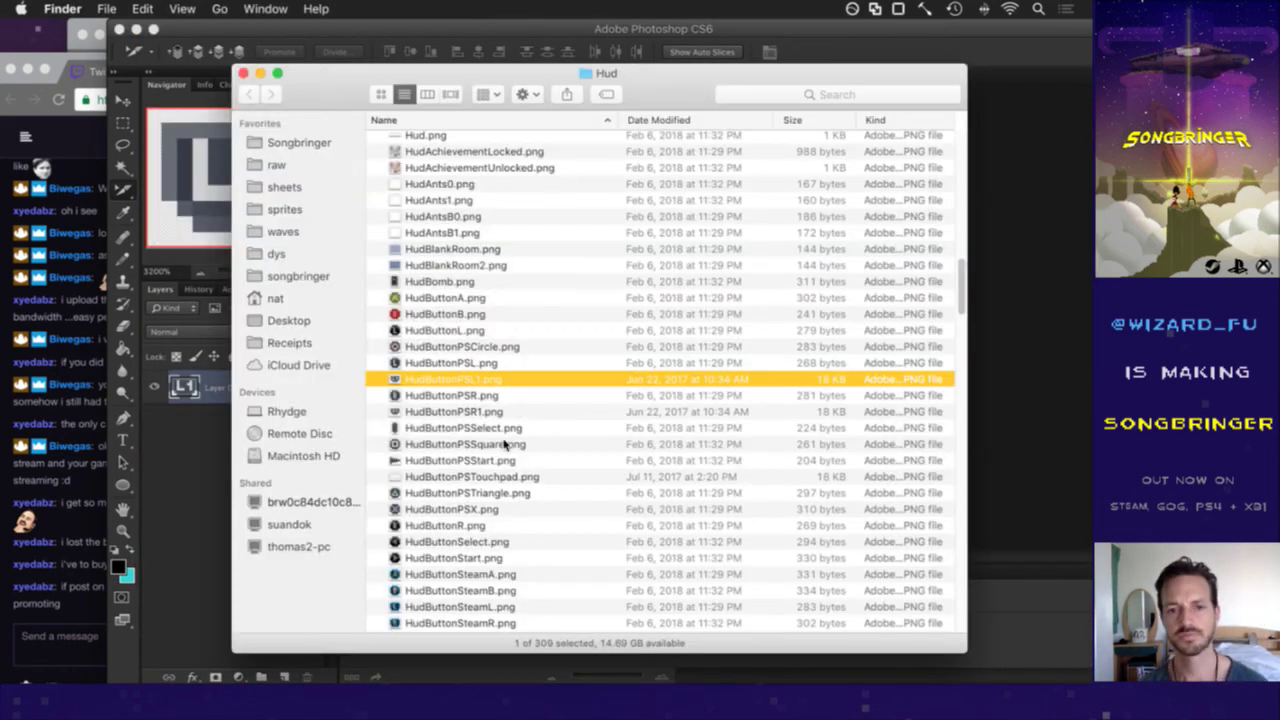
left_click(476, 412)
double_click(476, 412)
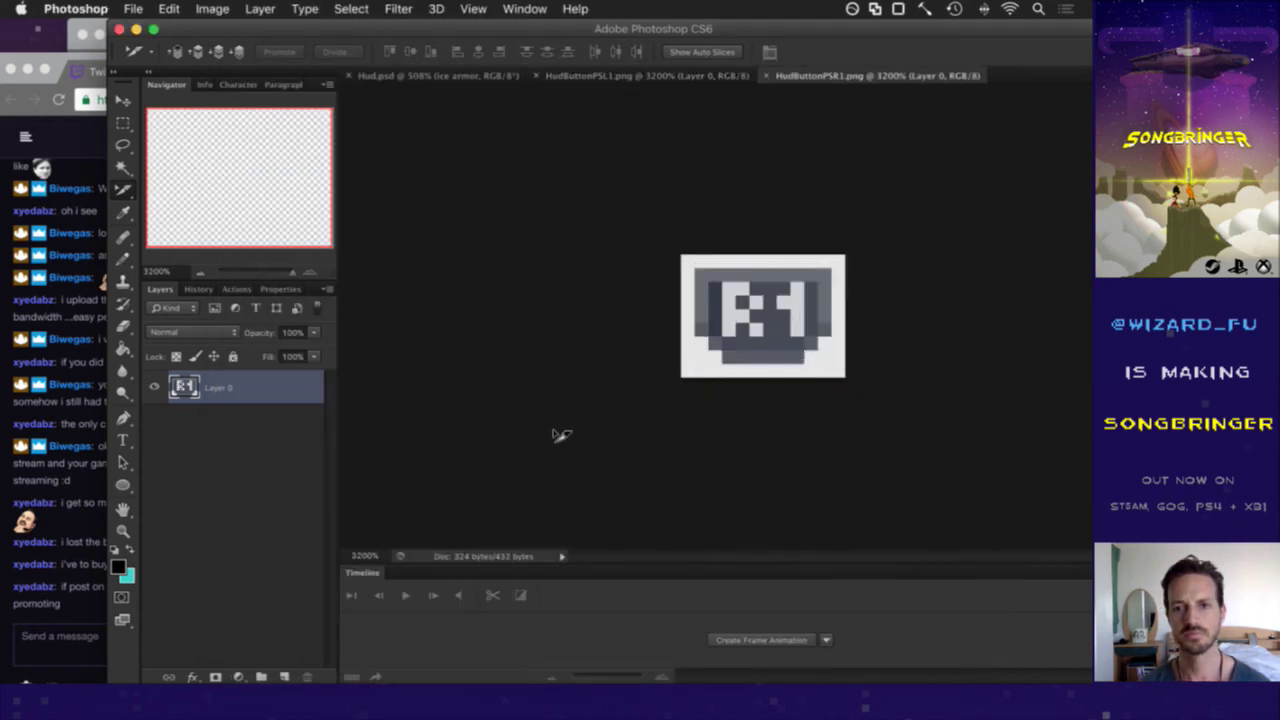
- Return to the Hud folder in Finder and open all the XB1HudButton images, from XB1HudButtonA.png to XB1HudButtonY.png, in Adobe Photoshop CS6
key("super+Tab")
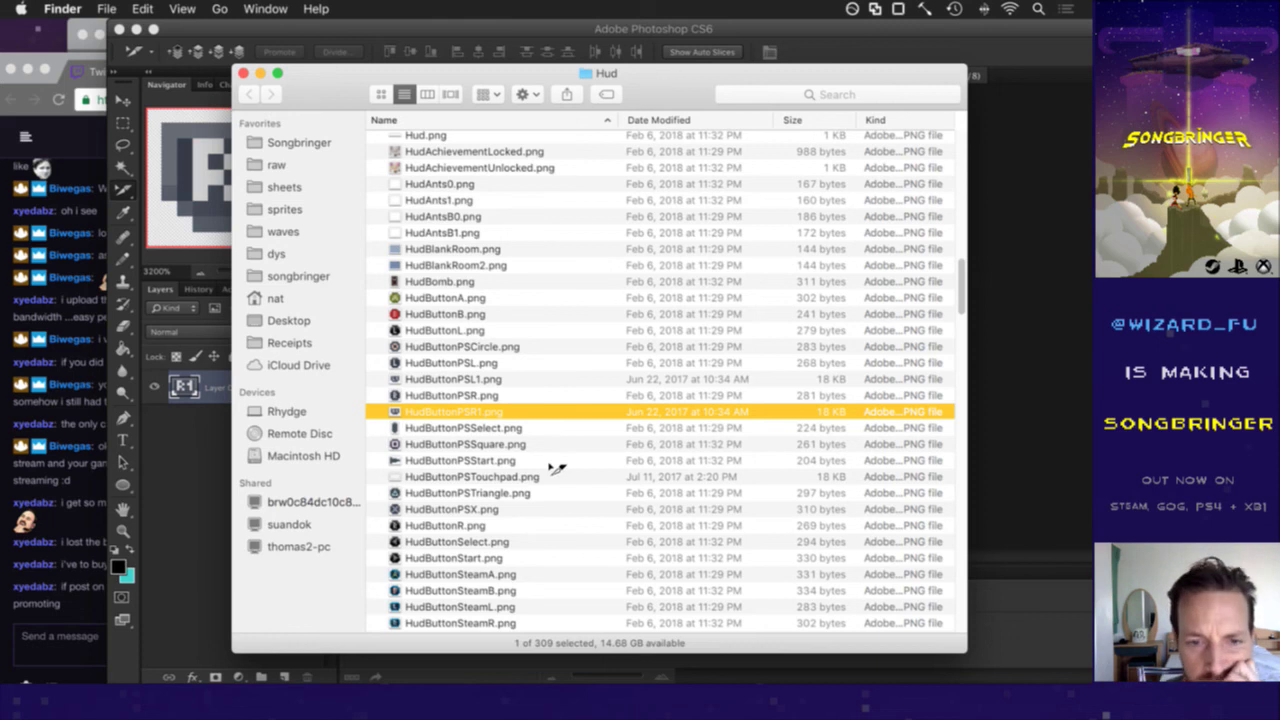
scroll(555, 458, "down", 5)
scroll(555, 467, "down", 4)
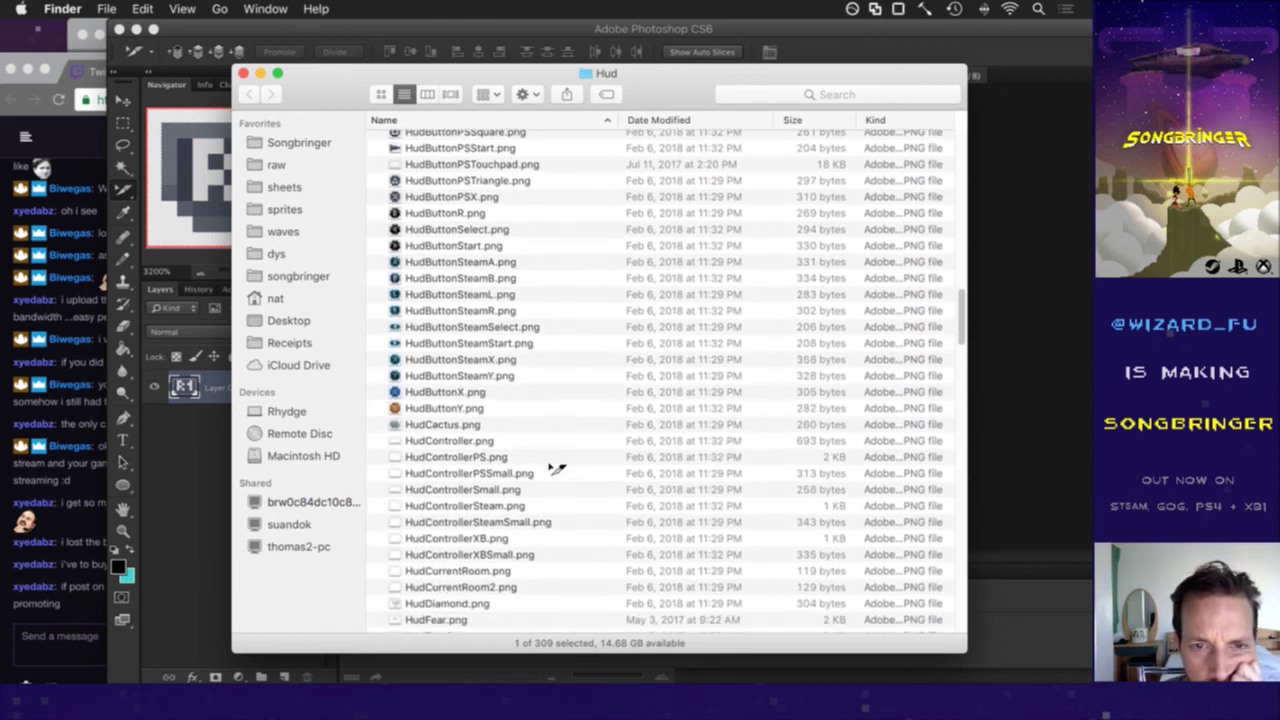
scroll(555, 467, "down", 8)
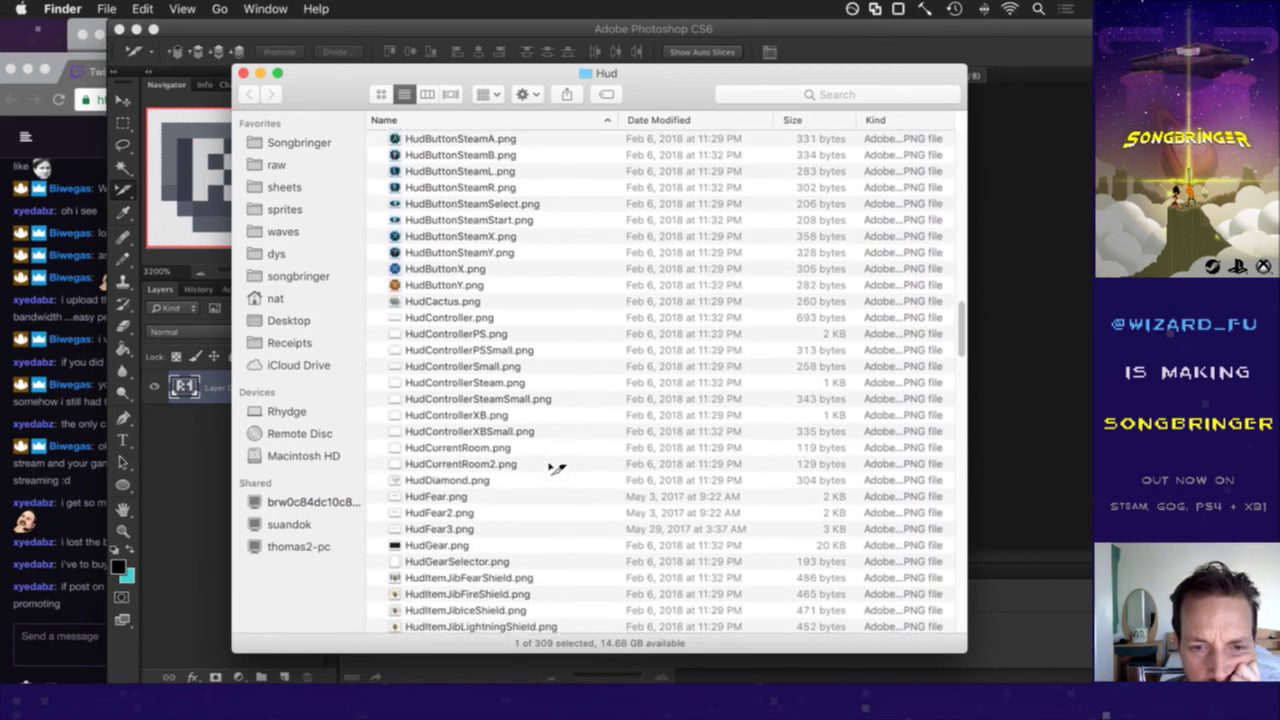
scroll(555, 467, "down", 15)
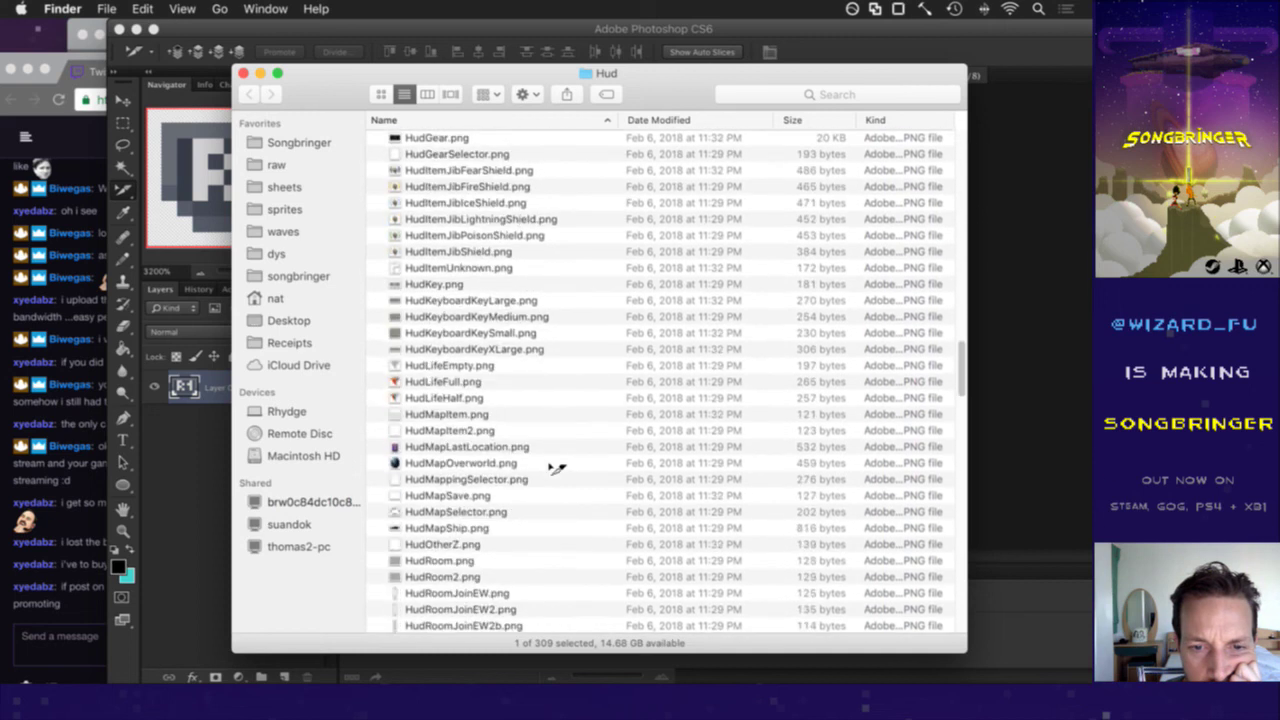
scroll(553, 468, "down", 15)
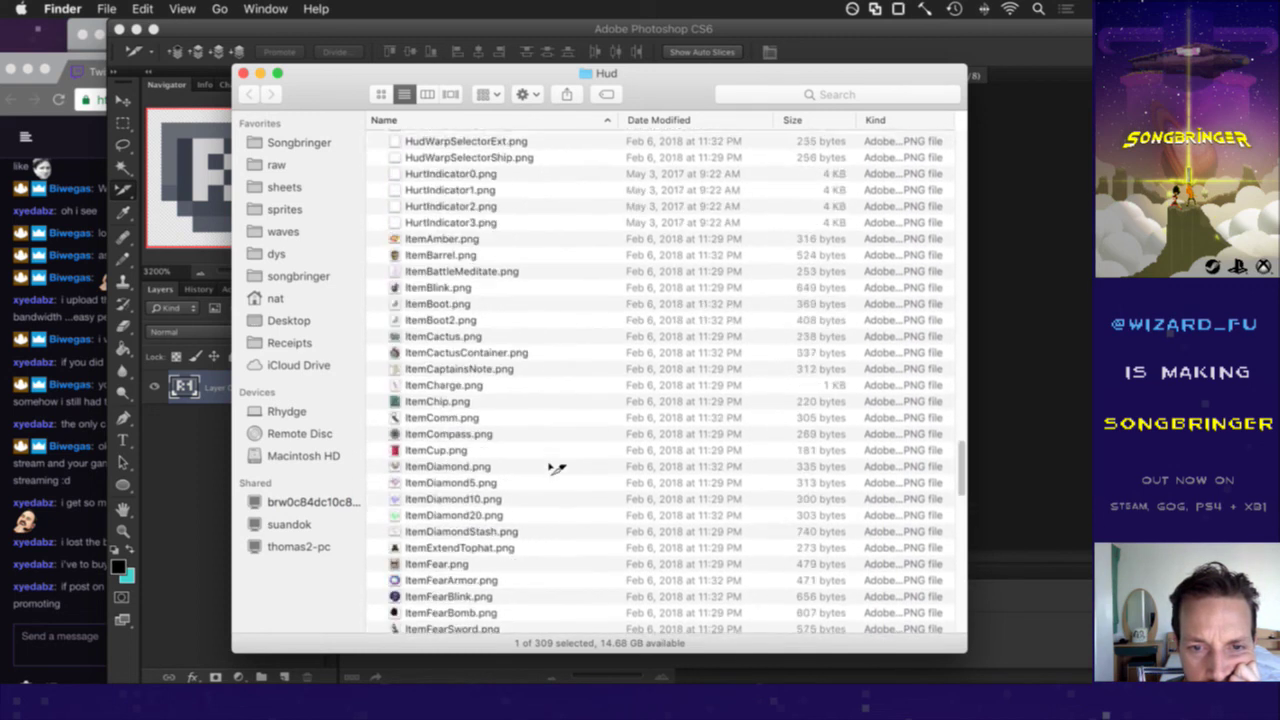
scroll(556, 468, "down", 20)
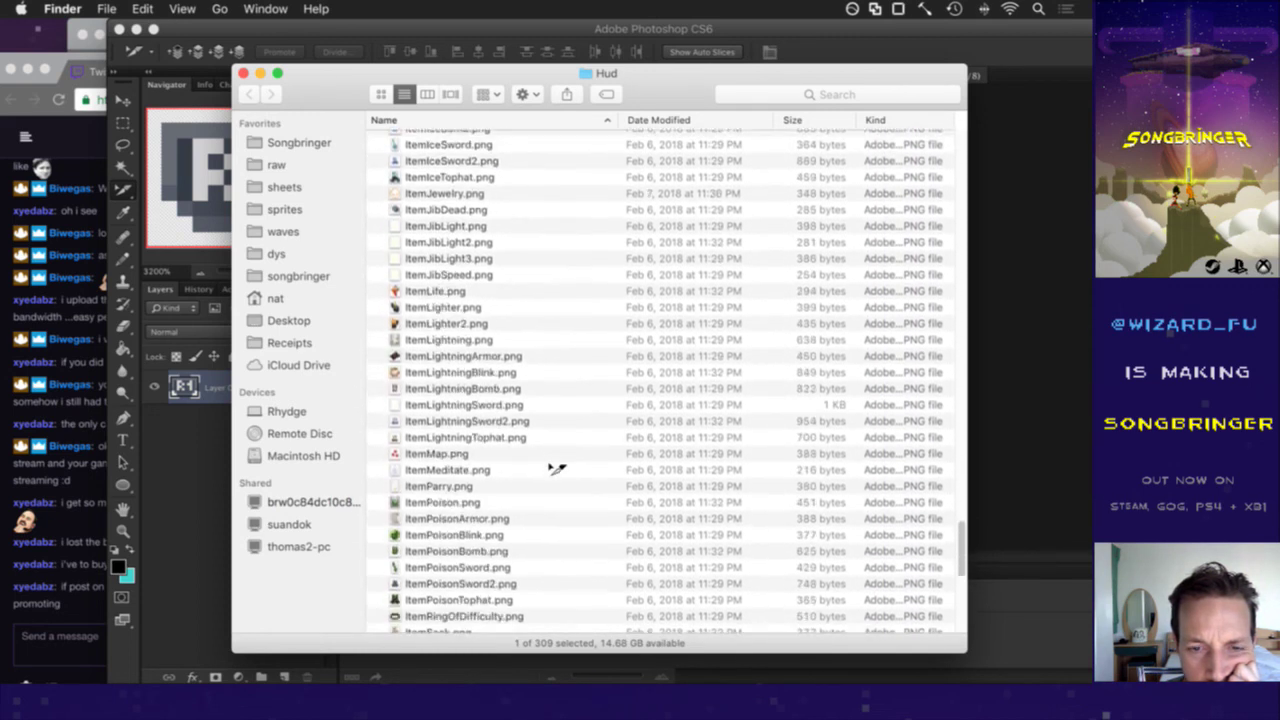
scroll(556, 468, "down", 3)
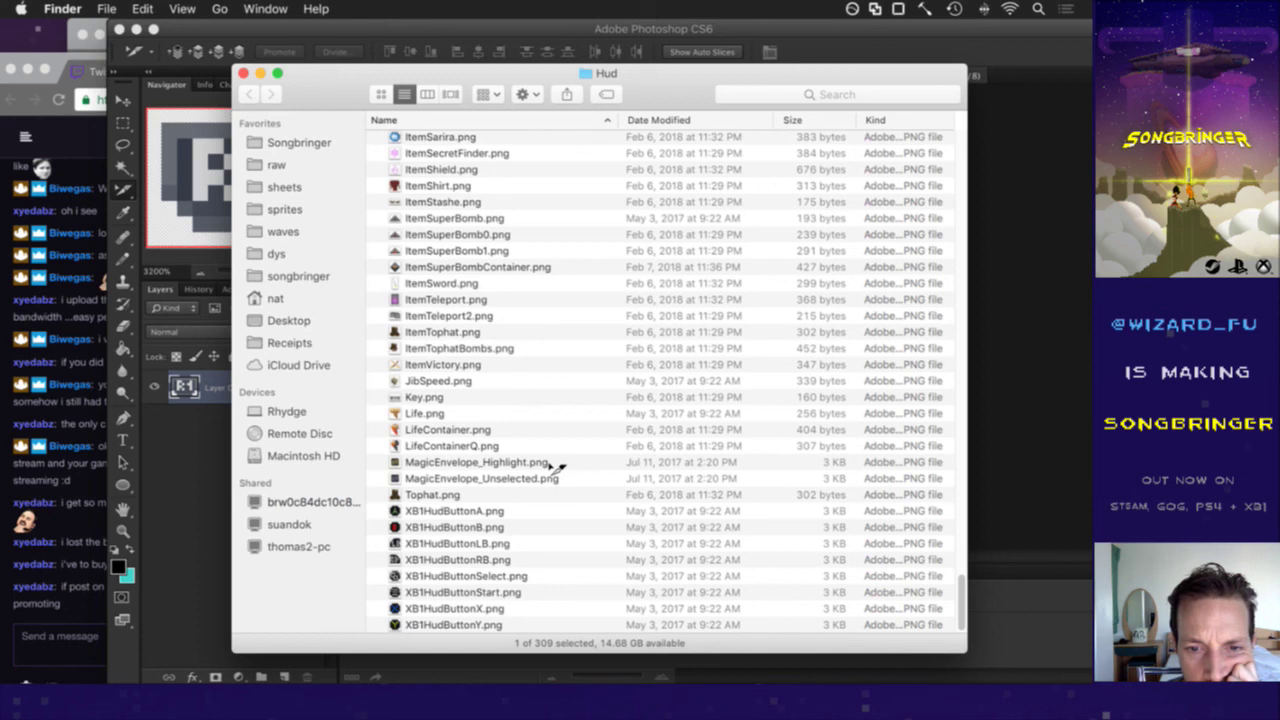
left_click(470, 510)
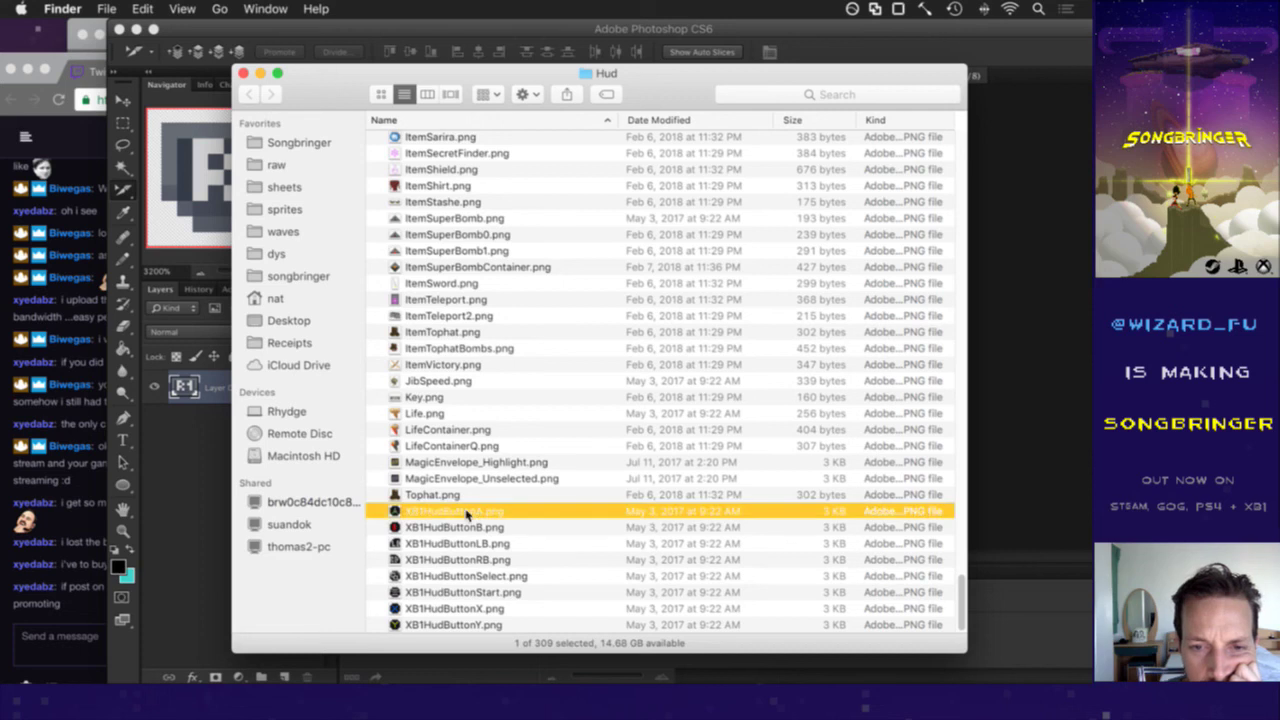
left_click(463, 625, "shift")
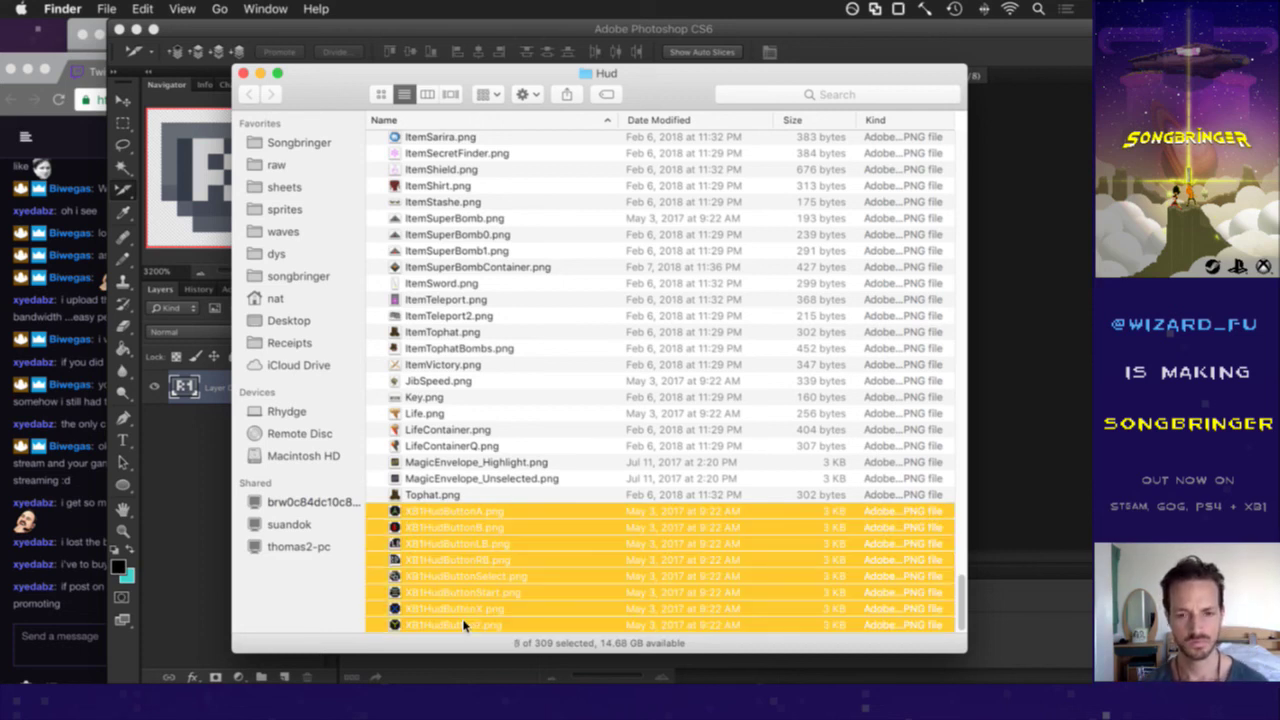
right_click(463, 625)
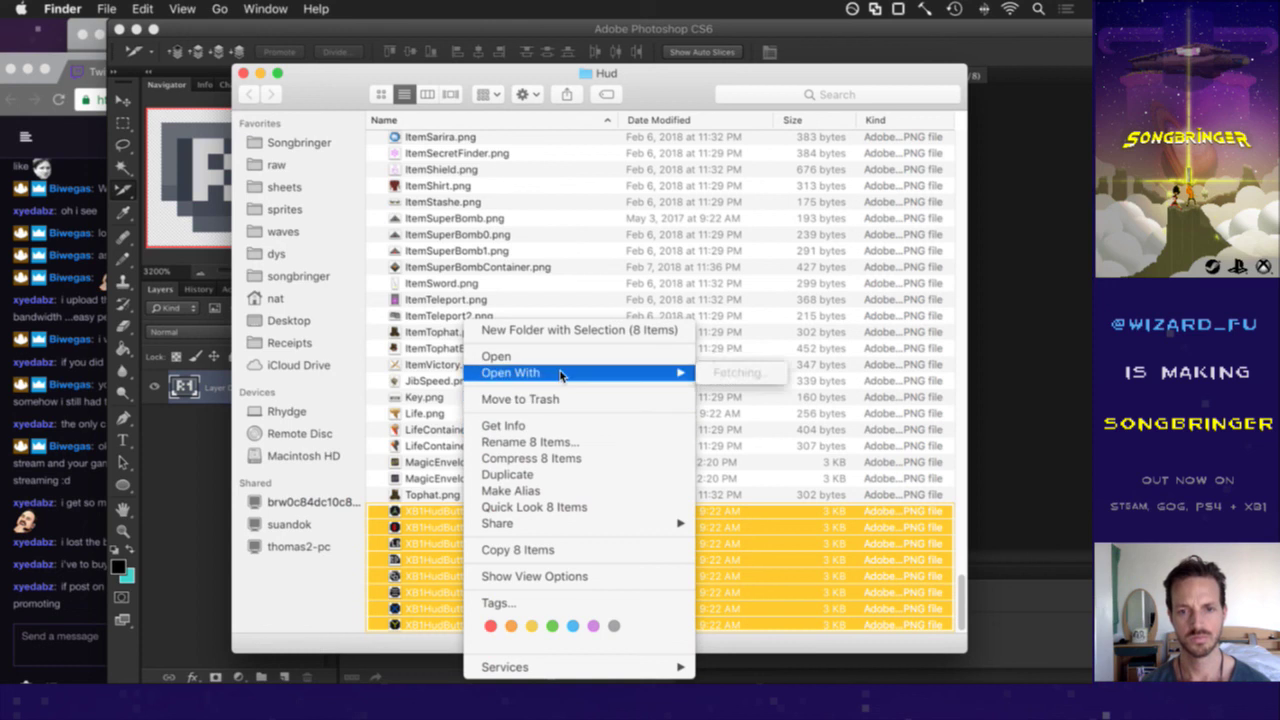
mouse_move(660, 374)
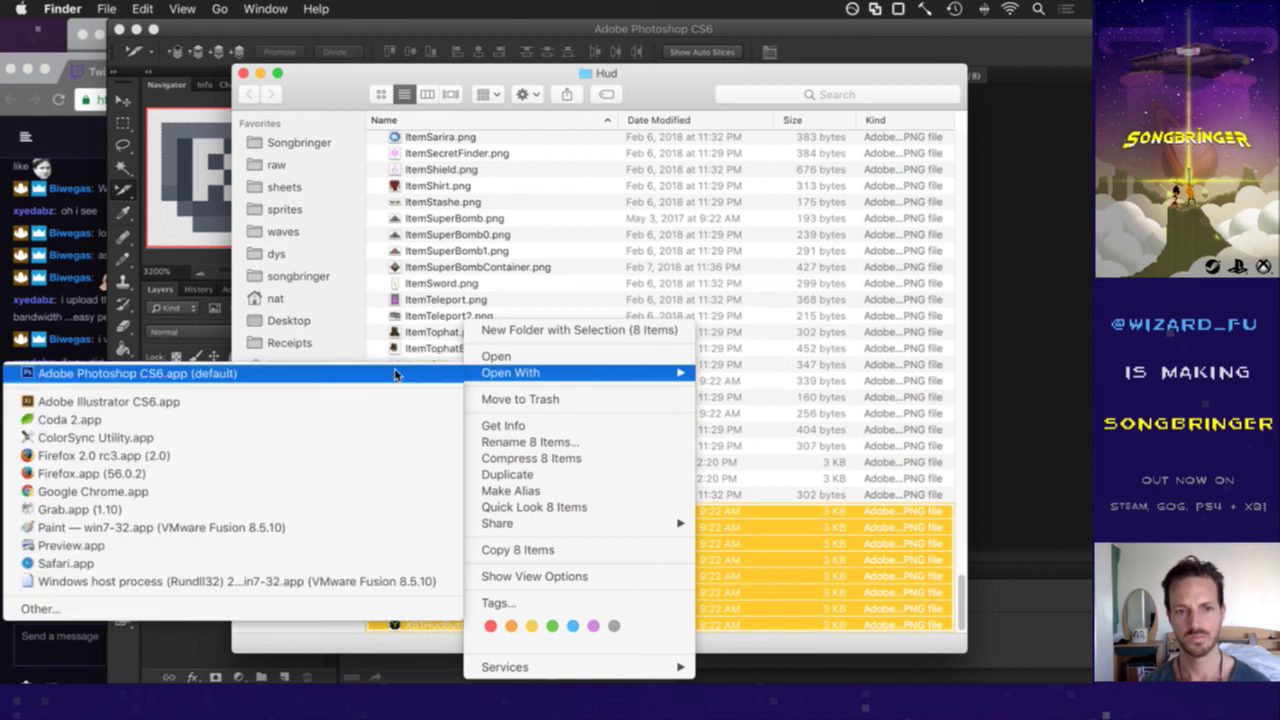
left_click(395, 374)
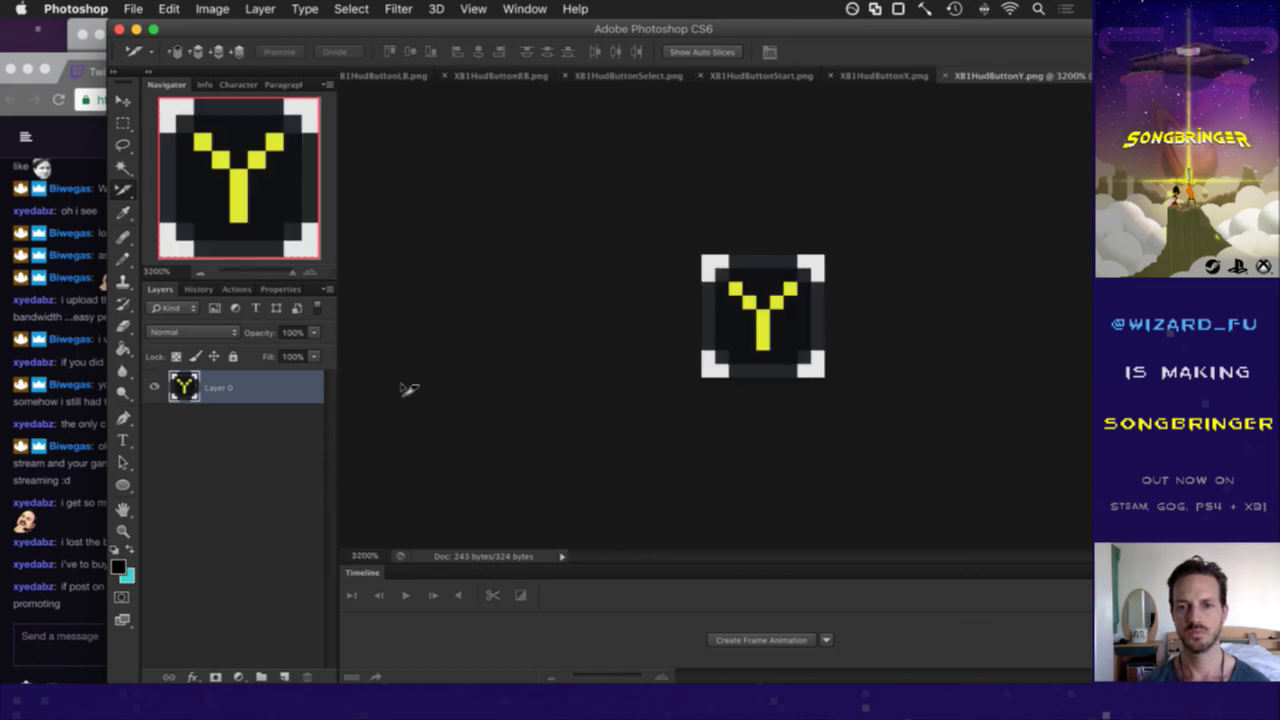
- Switch back to Finder, preview Controller_PS4_lines.png and Controller_XB1_lines.png, and look through the neighbouring files in the Hud folder
key("super+Tab")
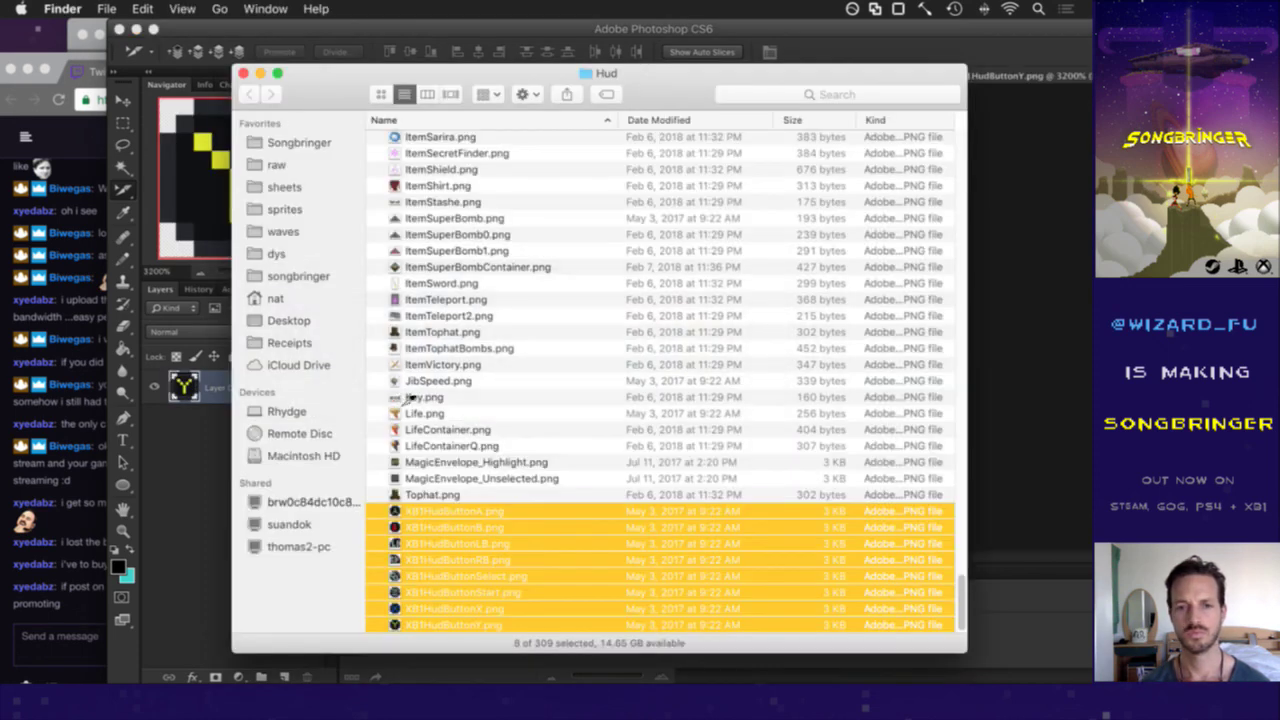
left_click(509, 479)
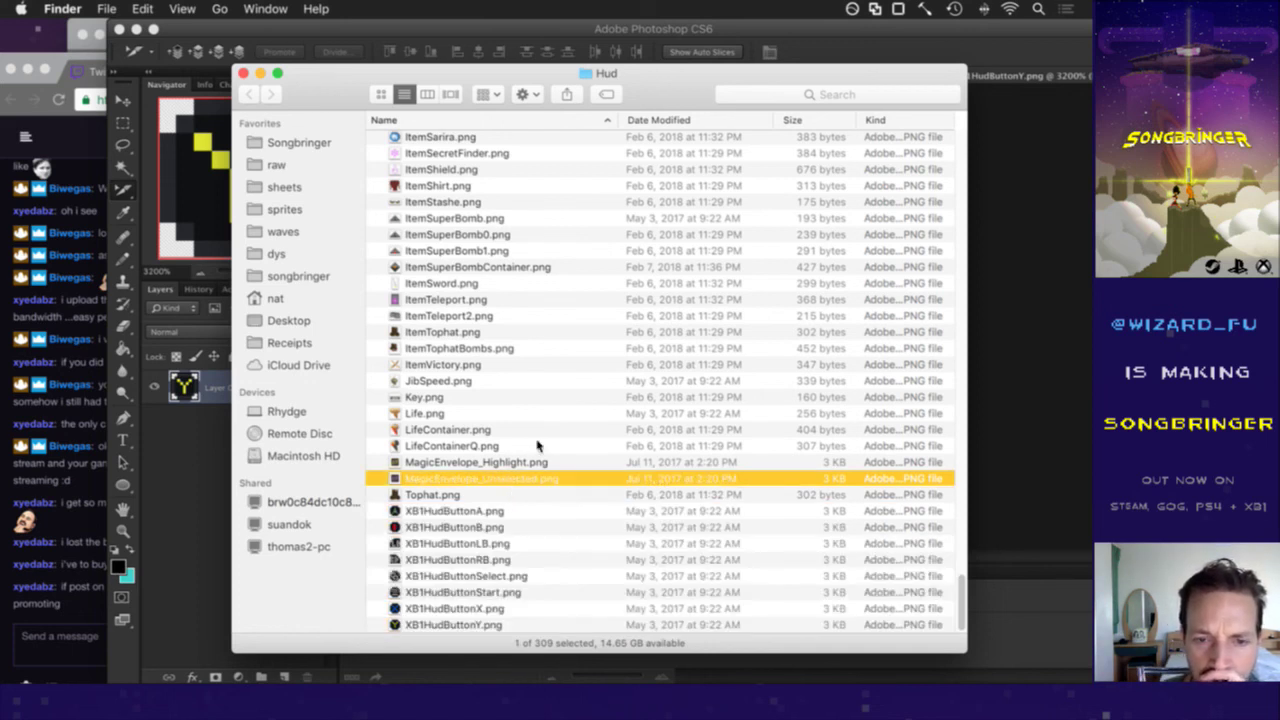
scroll(537, 445, "up", 4)
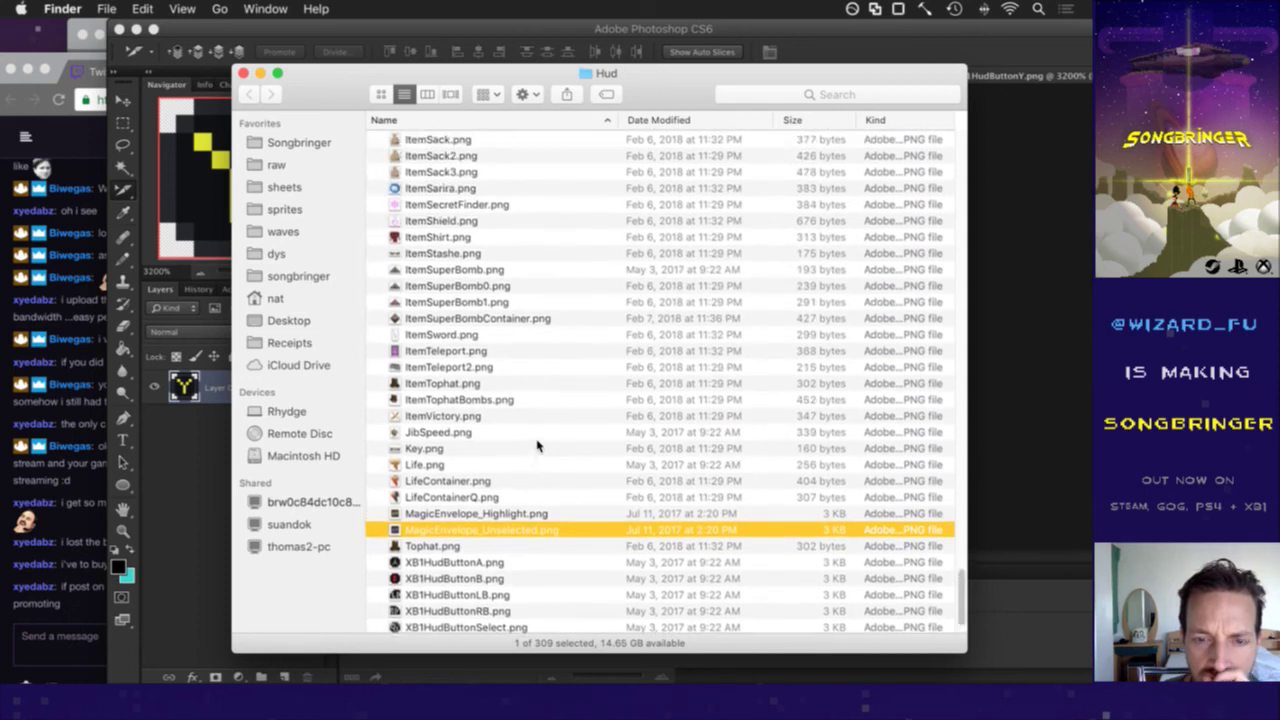
scroll(537, 445, "up", 4)
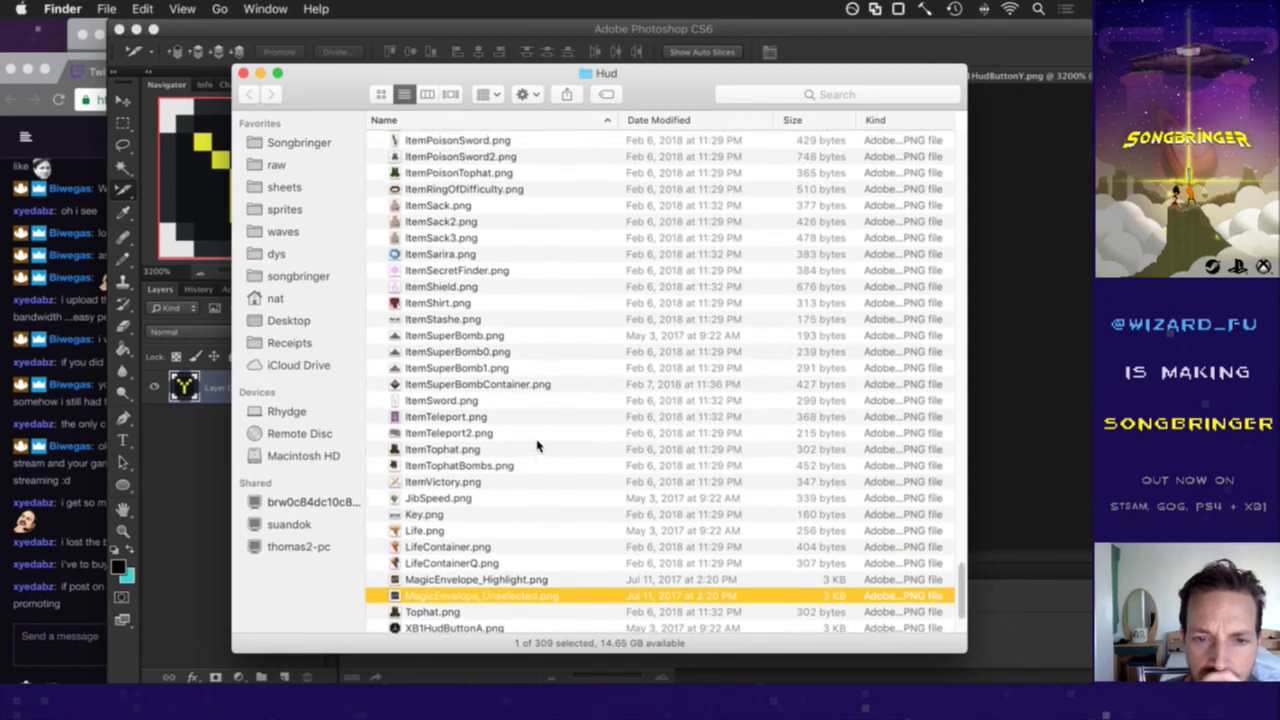
scroll(537, 445, "up", 15)
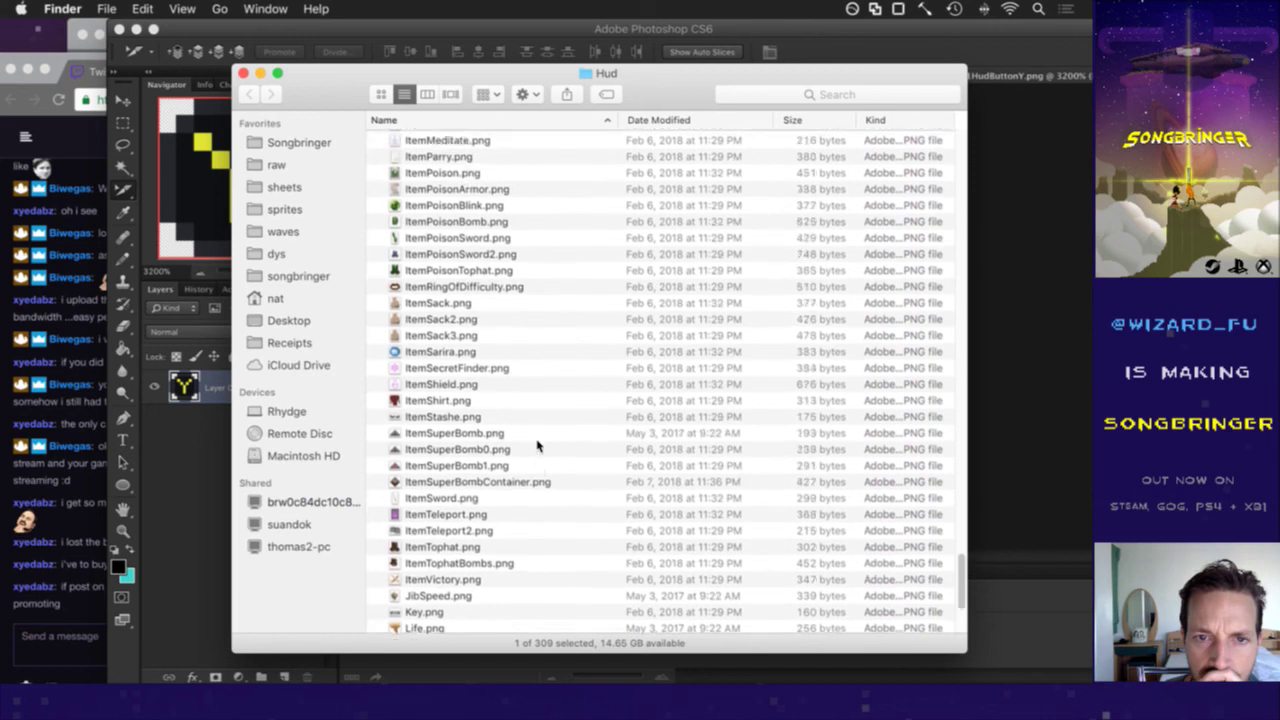
left_click_drag(963, 520, 1000, 242)
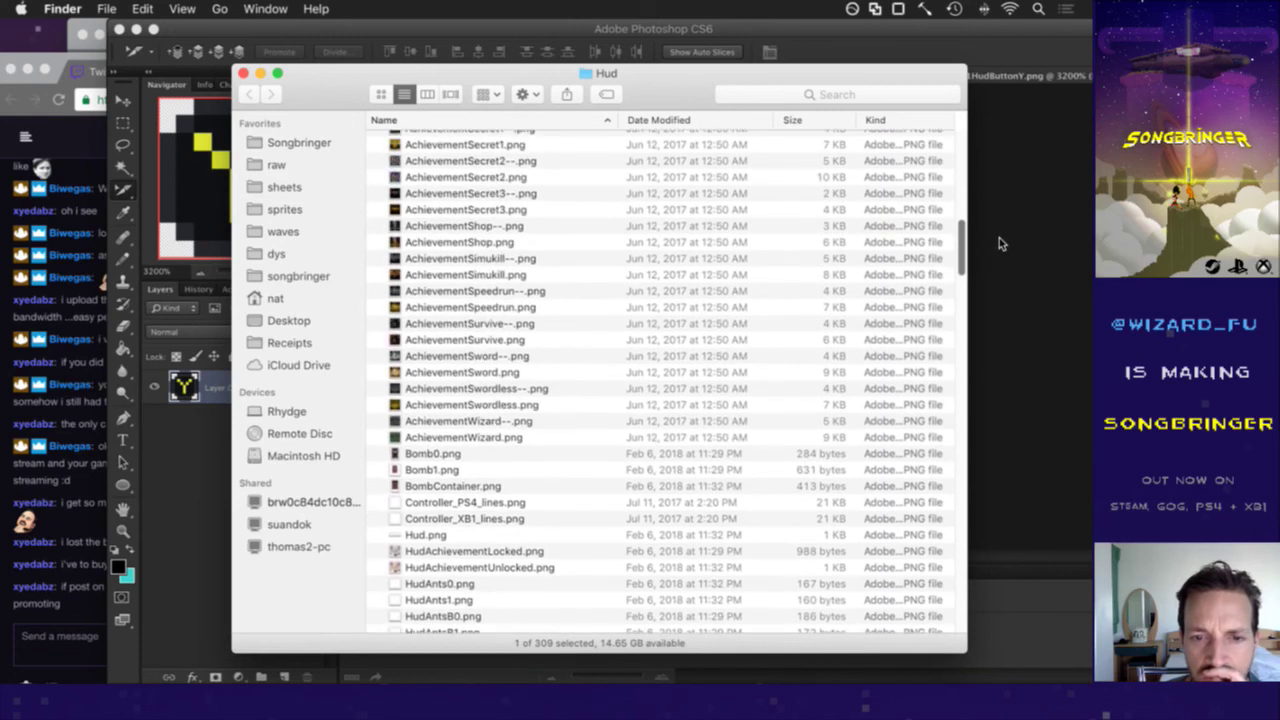
left_click(495, 504)
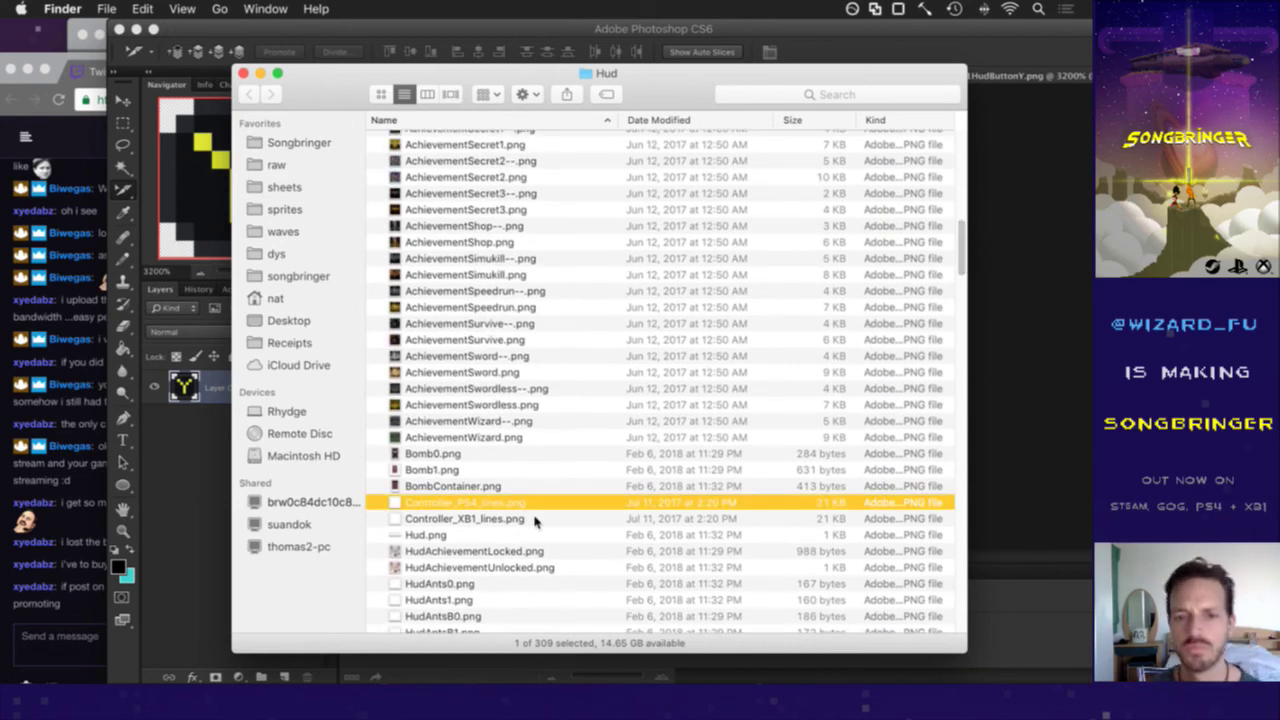
key("space")
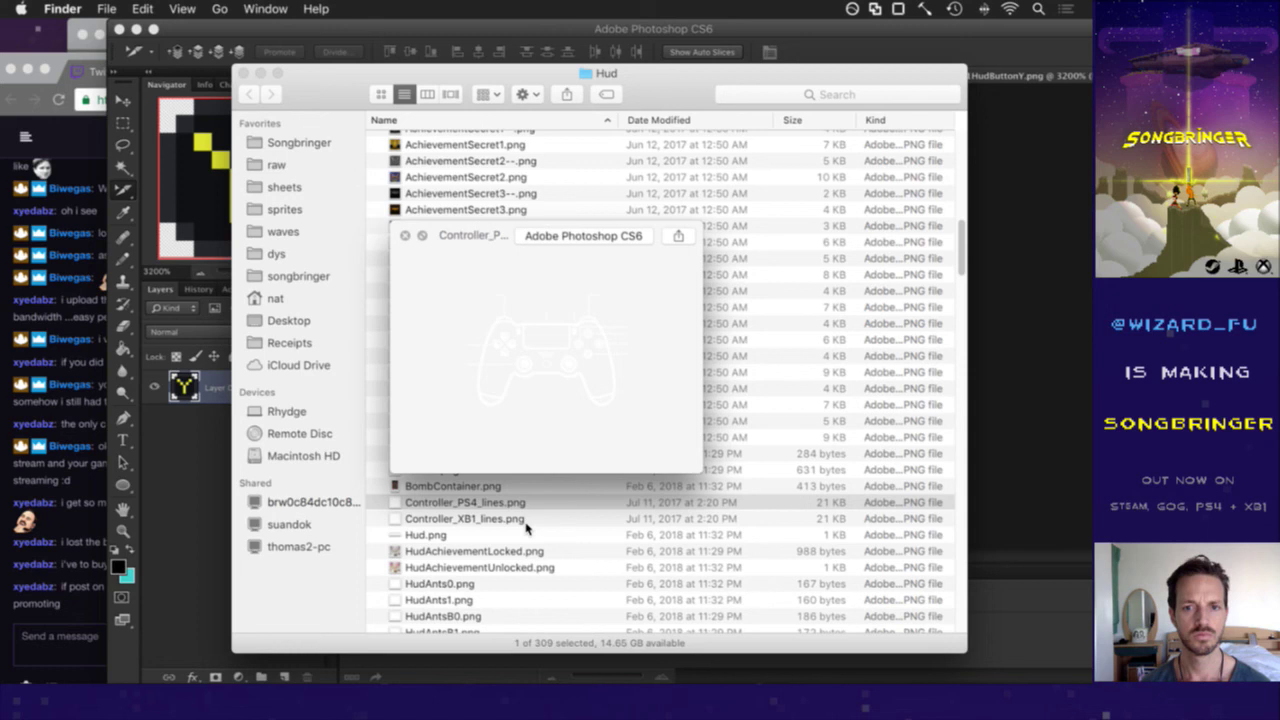
left_click(514, 520)
key("space")
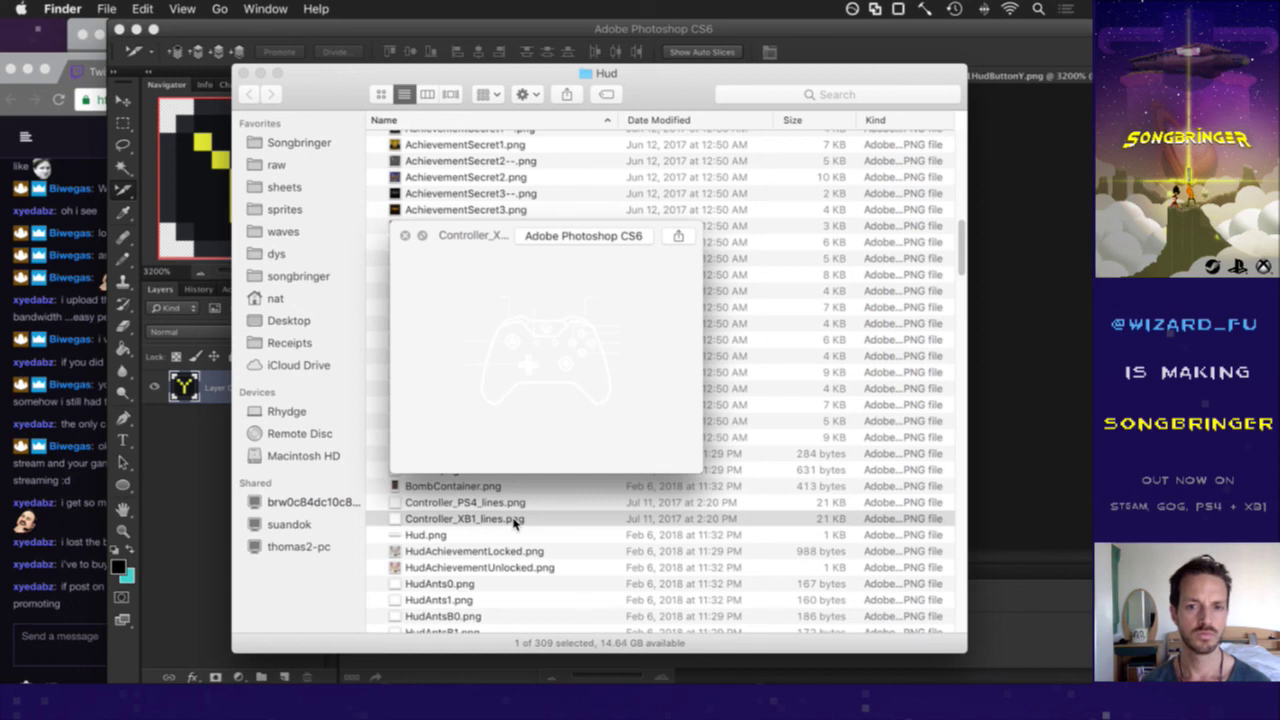
scroll(512, 527, "up", 1)
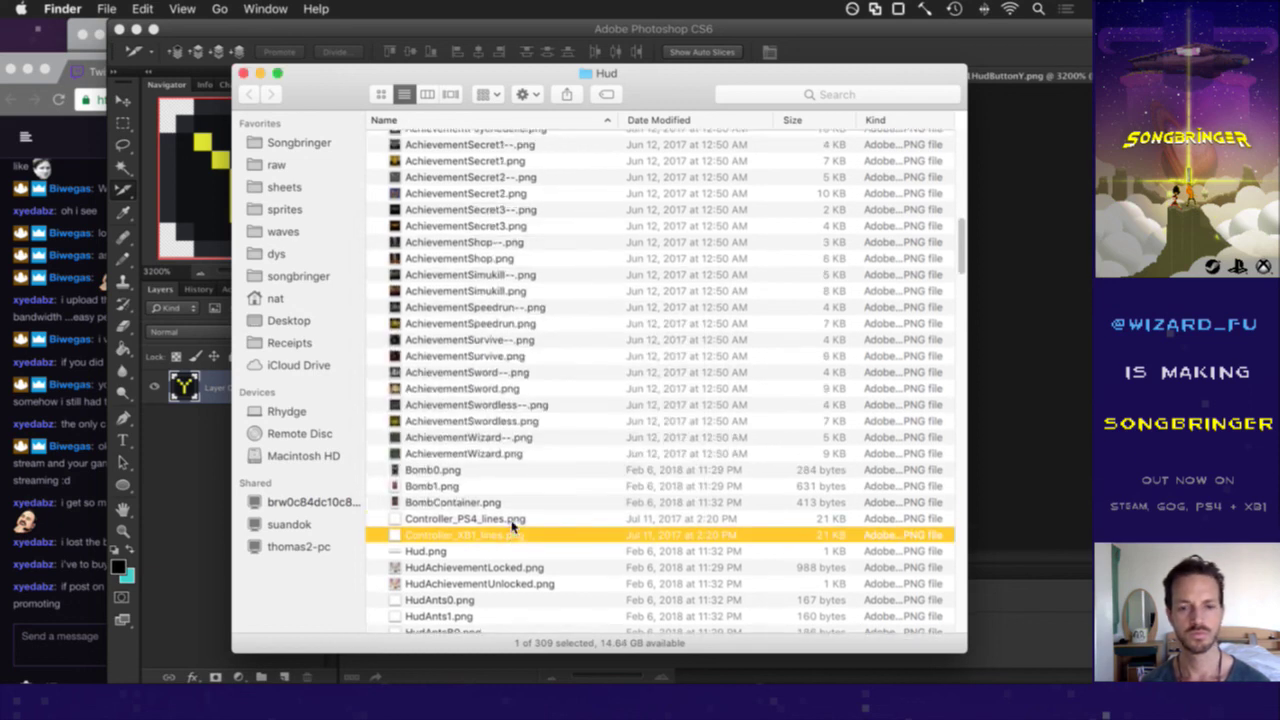
scroll(512, 527, "up", 15)
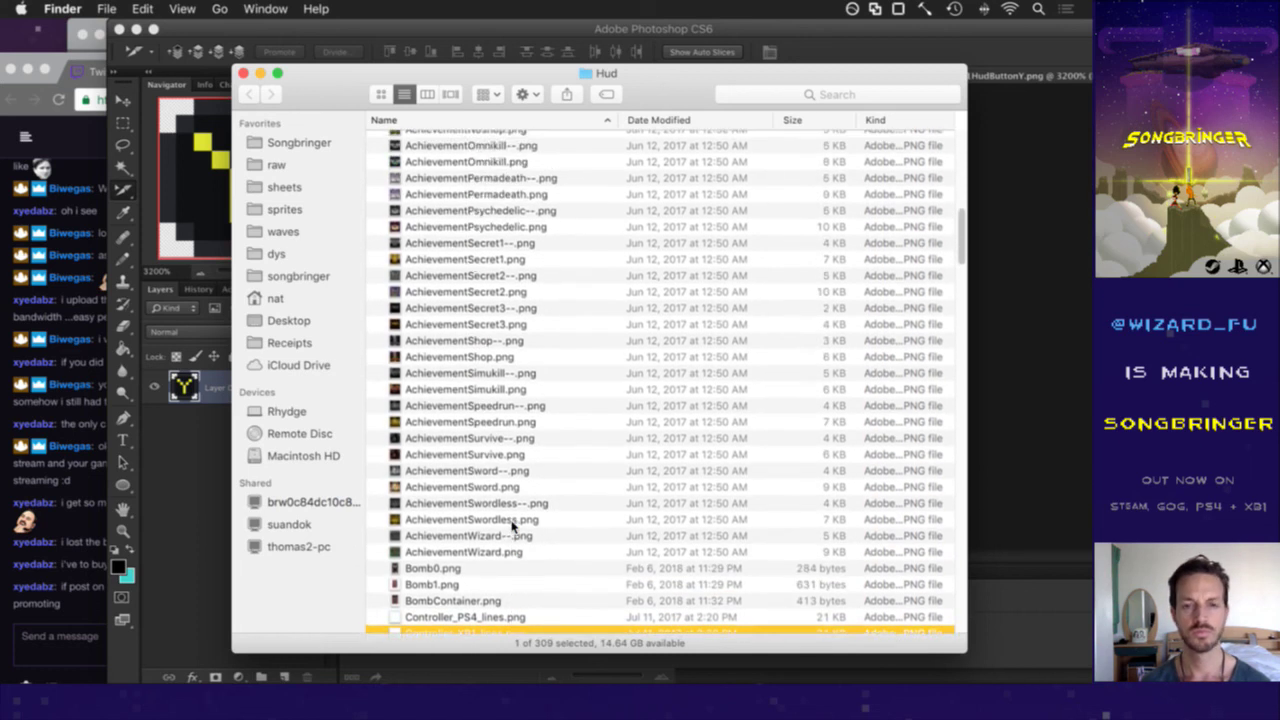
scroll(512, 527, "up", 2)
scroll(512, 527, "down", 20)
scroll(512, 527, "down", 10)
- Switch to Photoshop and bring the Hud.psd sprite sheet to the front
left_click(980, 245)
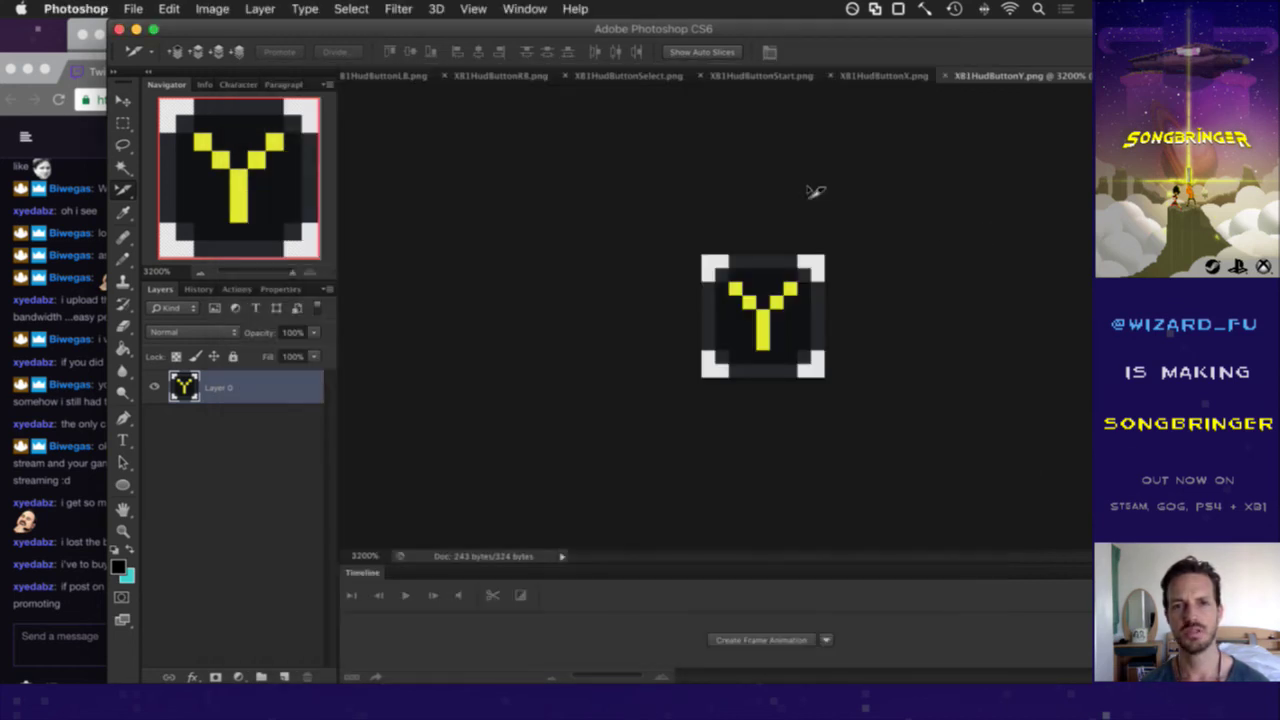
left_click(527, 9)
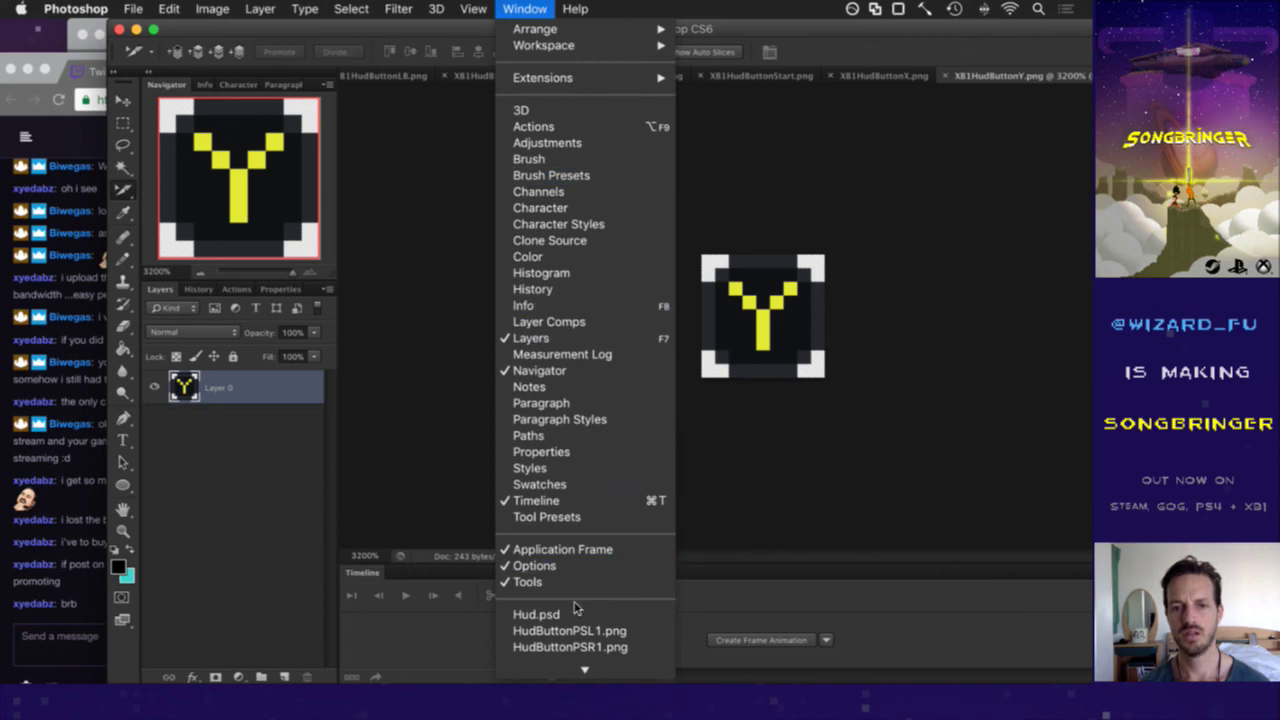
left_click(574, 615)
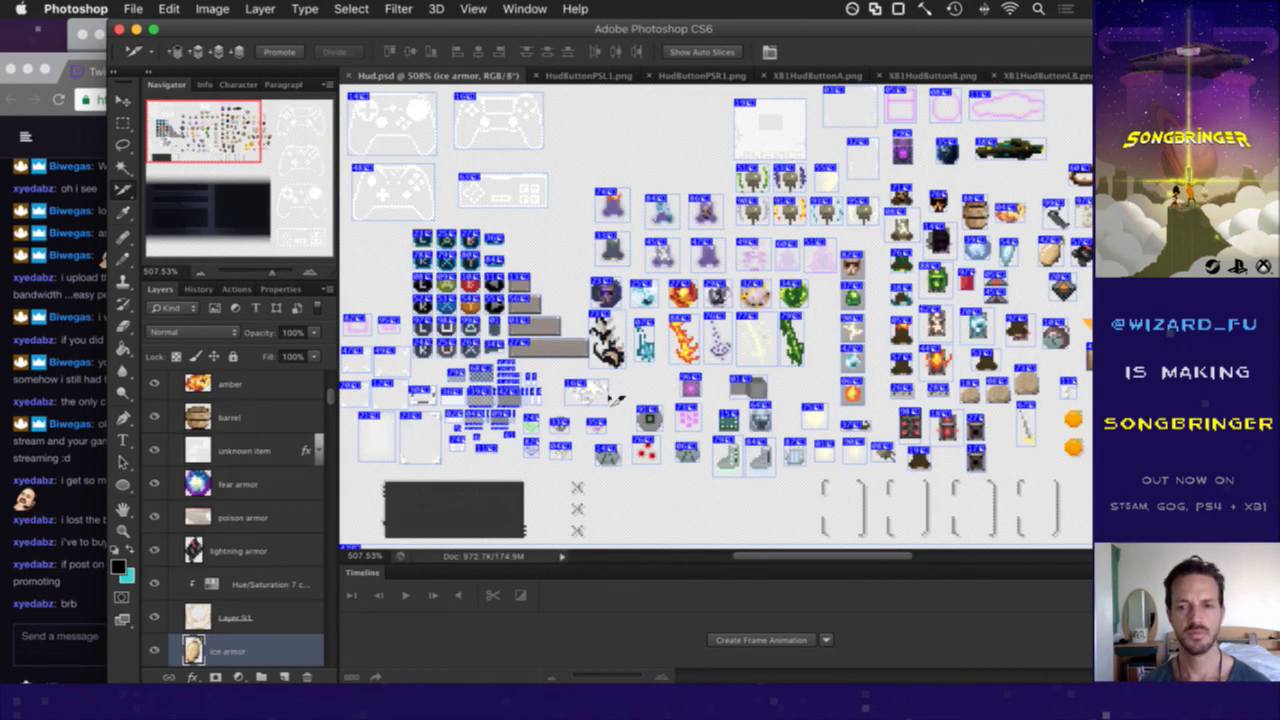
- Look over the Hud.psd sprite sheet, examining the button, item and controller sprites and the free space around them
scroll(791, 560, "right", 10)
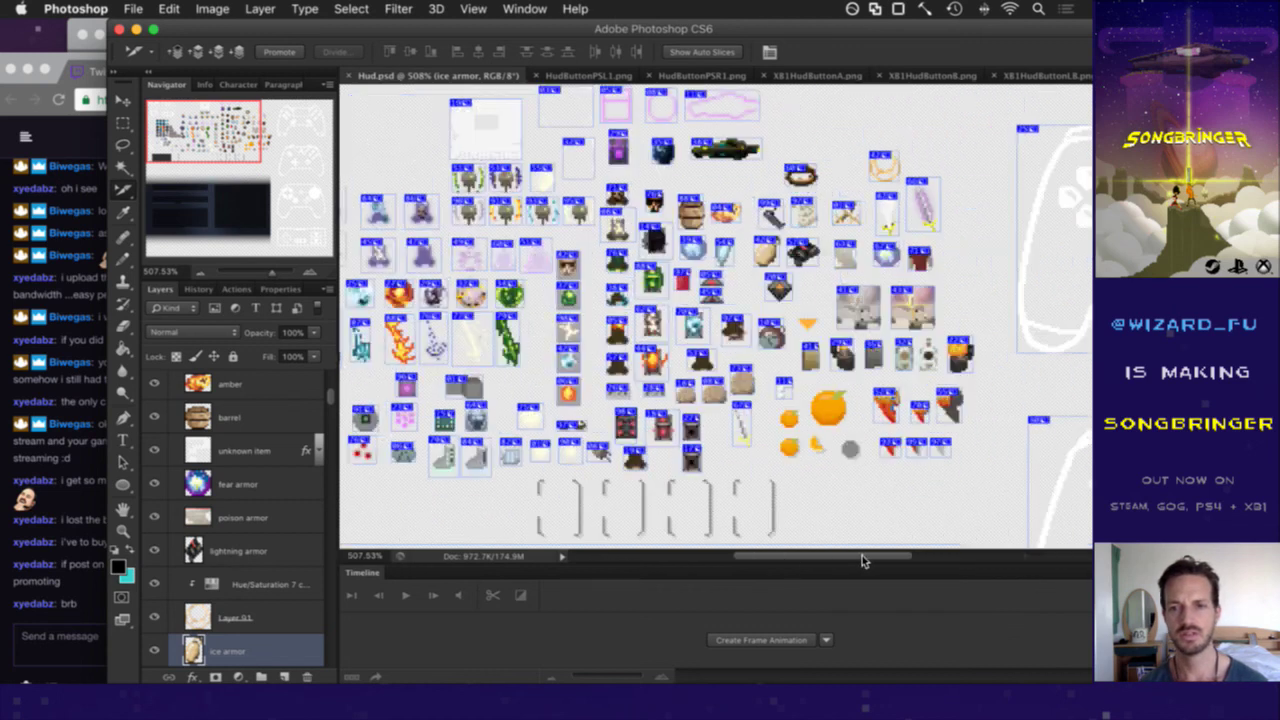
scroll(846, 556, "left", 10)
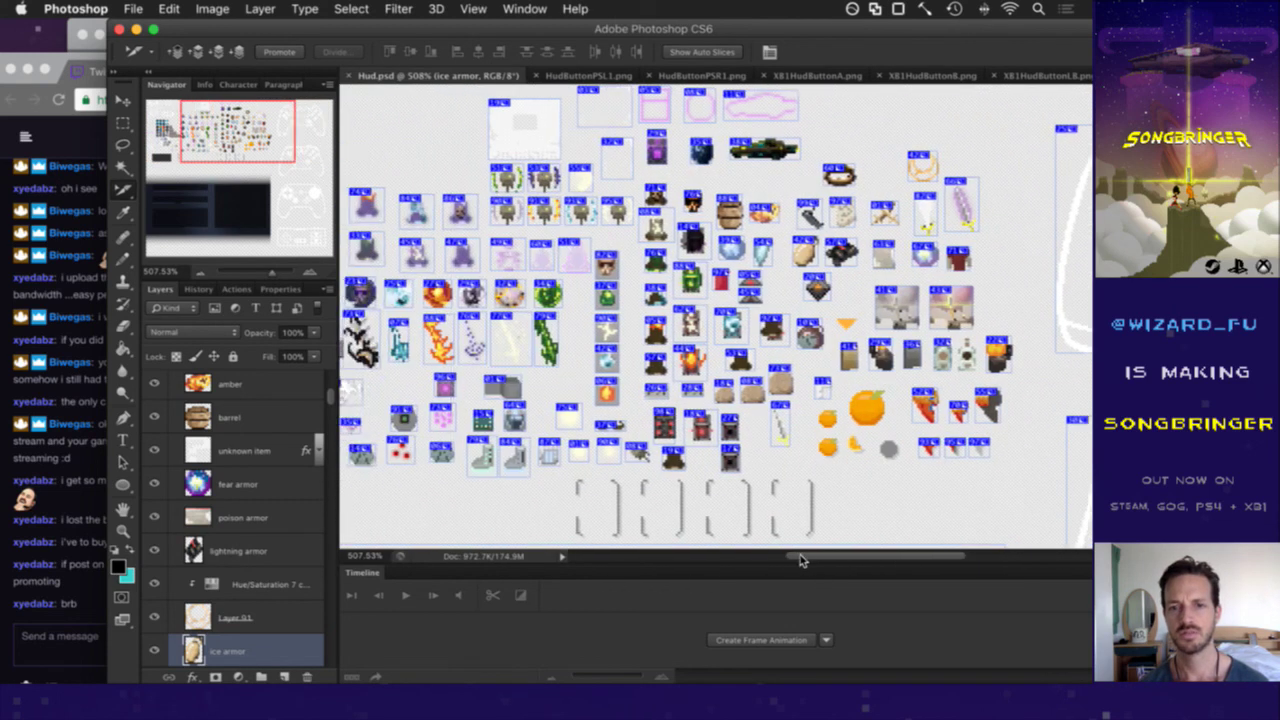
scroll(785, 560, "left", 2)
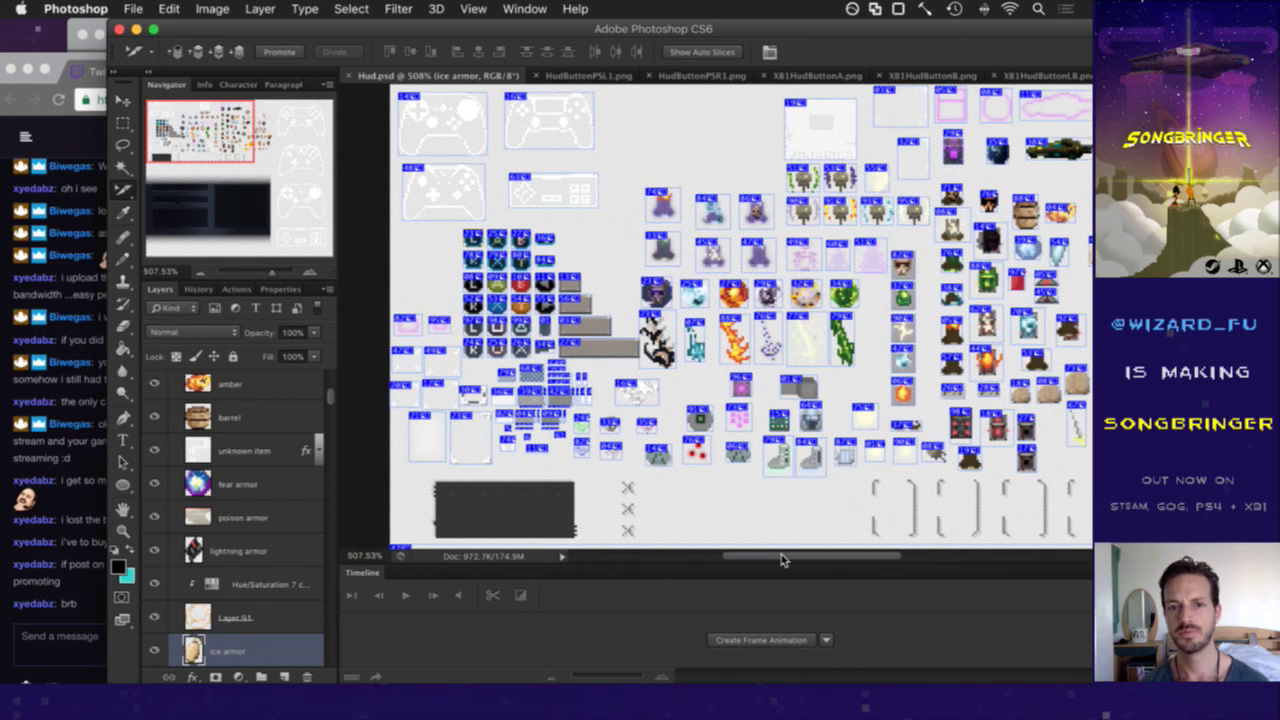
scroll(779, 392, "up", 5)
scroll(781, 389, "down", 5)
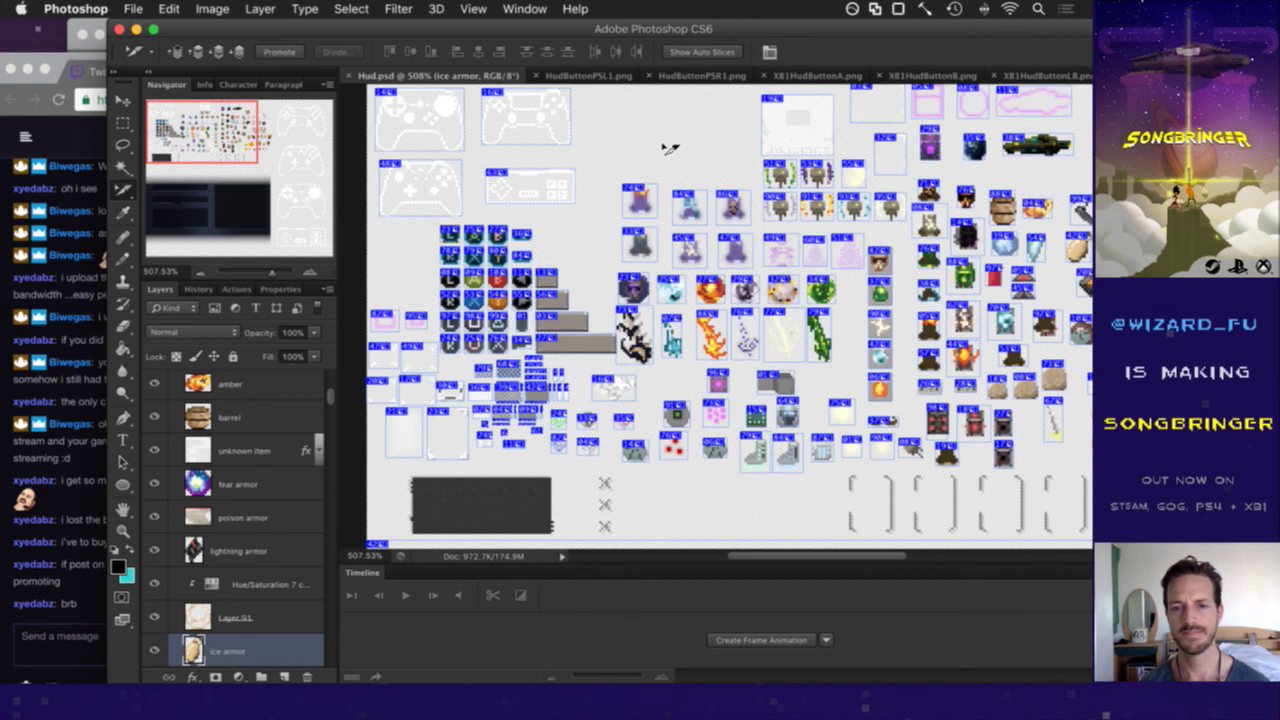
scroll(668, 148, "down", 4)
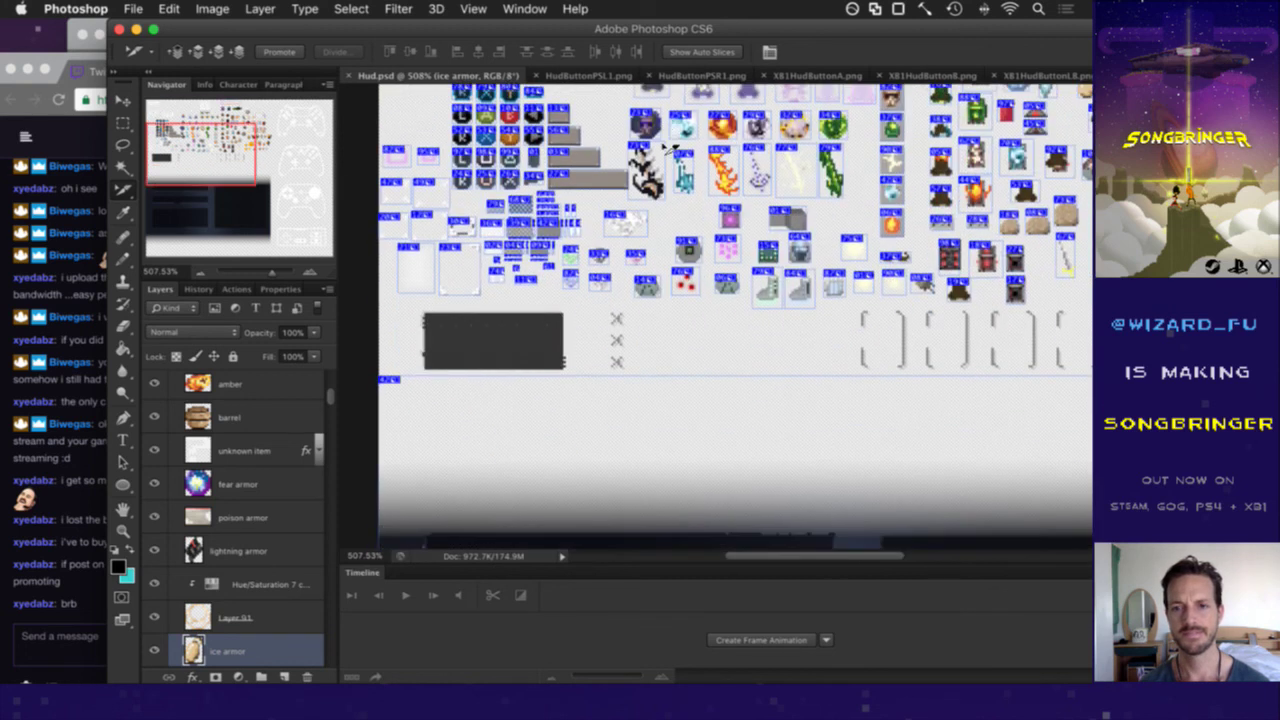
scroll(668, 148, "up", 5)
scroll(668, 148, "right", 4)
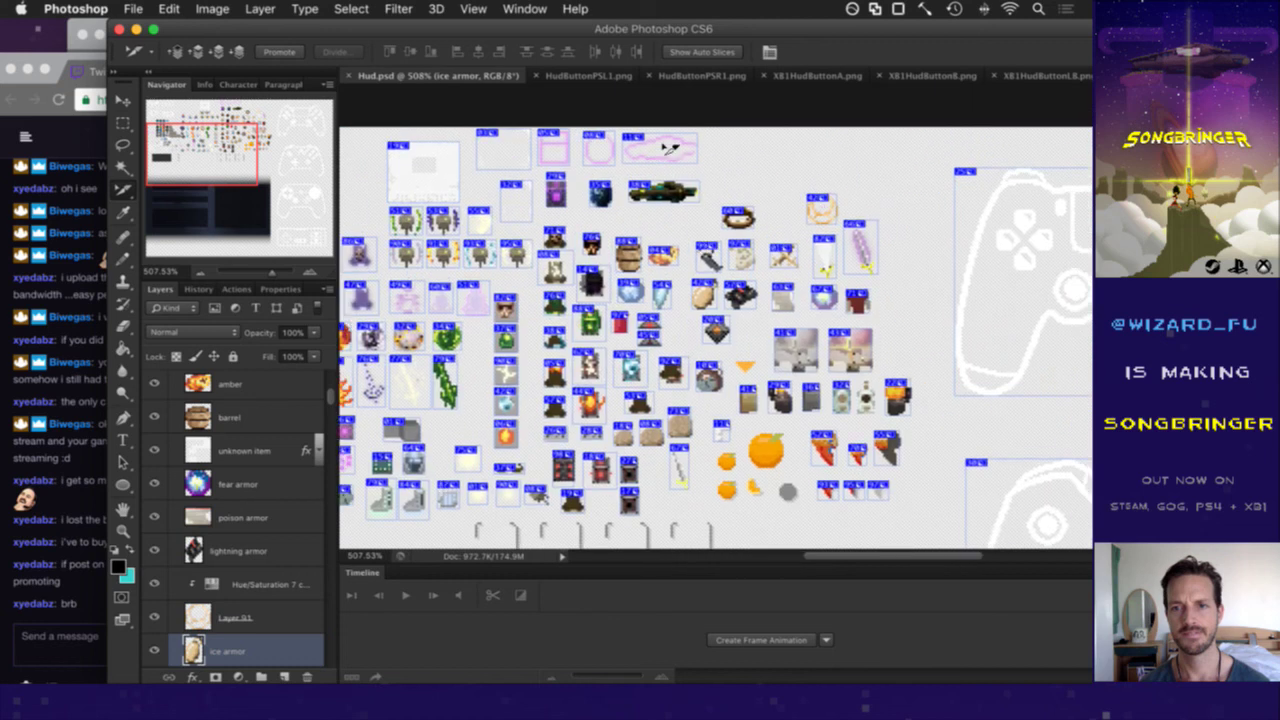
scroll(668, 148, "down", 10)
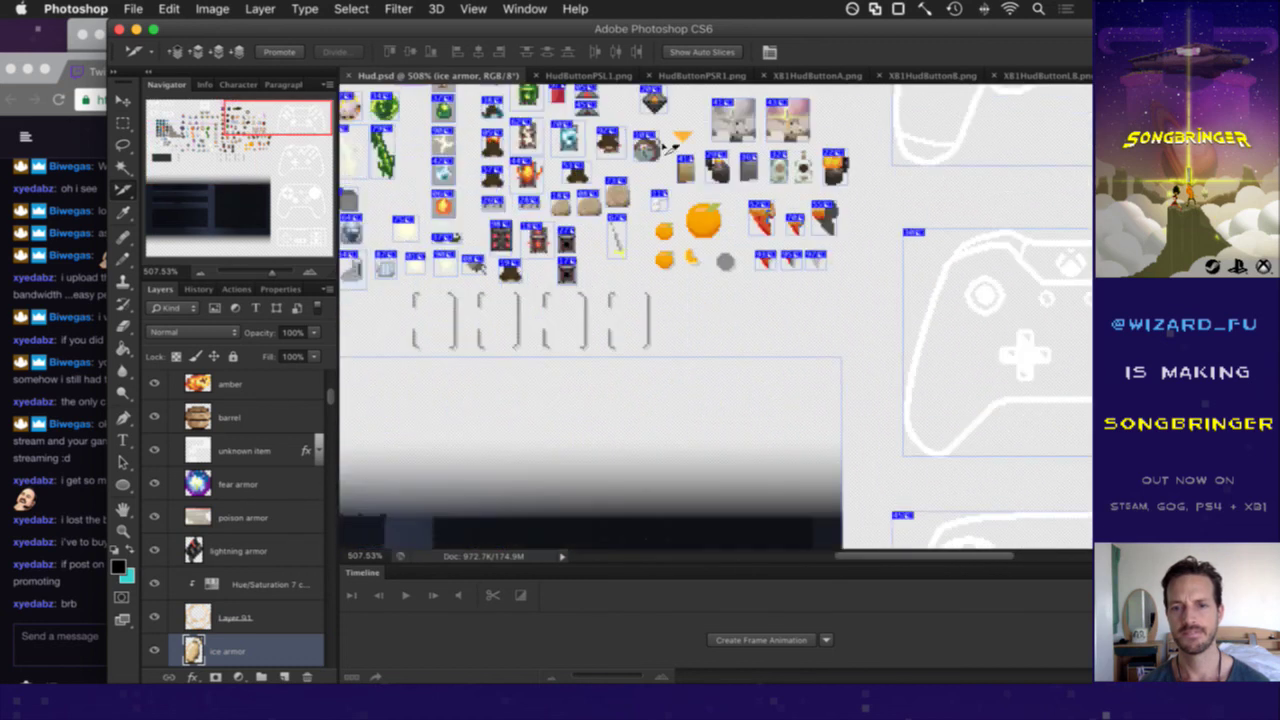
scroll(668, 148, "up", 2)
scroll(668, 148, "left", 5)
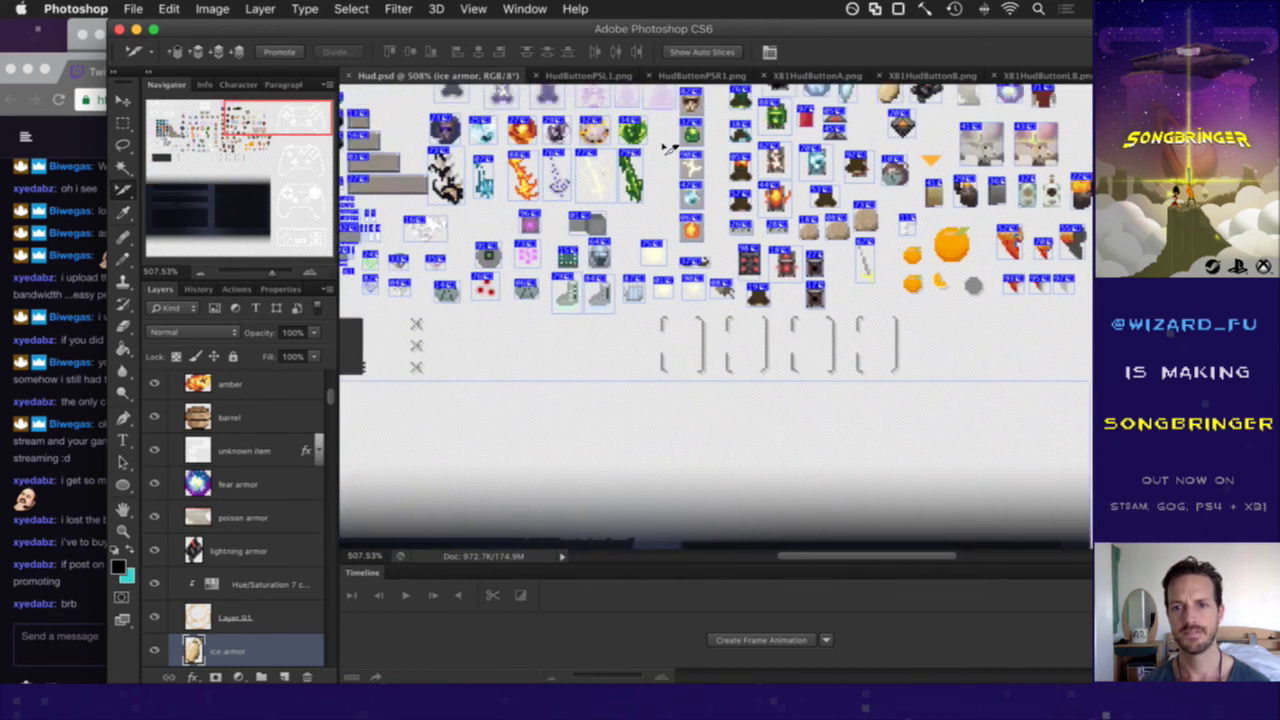
scroll(669, 147, "up", 4)
scroll(669, 147, "left", 2)
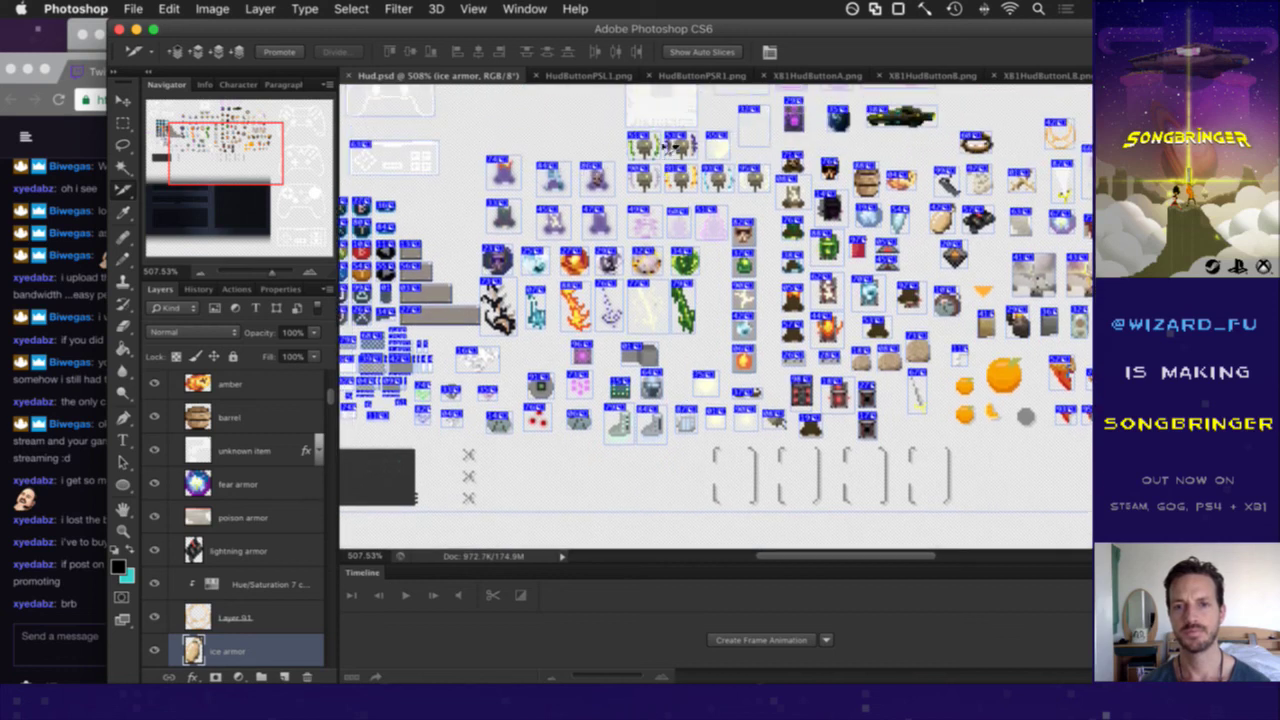
scroll(668, 148, "up", 1)
scroll(668, 148, "left", 2)
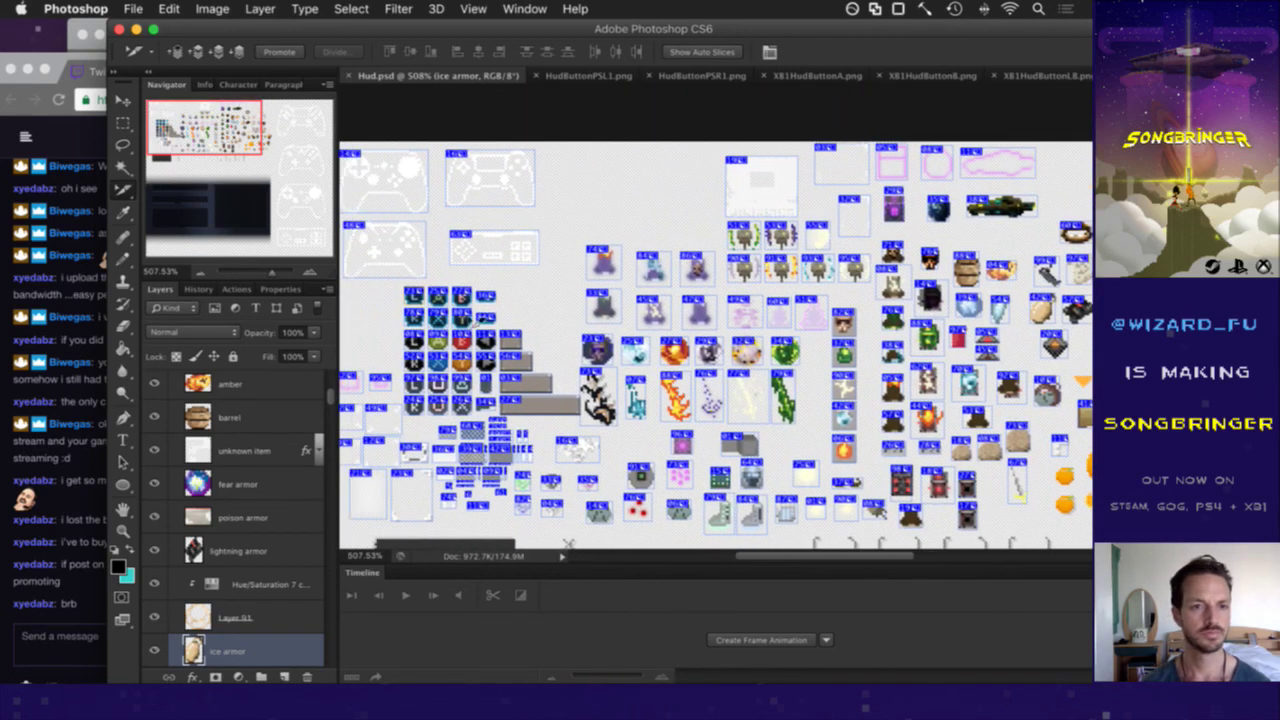
- Hide the slice outlines in Hud.psd and enable layer Auto-Select for the Move tool
left_click(125, 103)
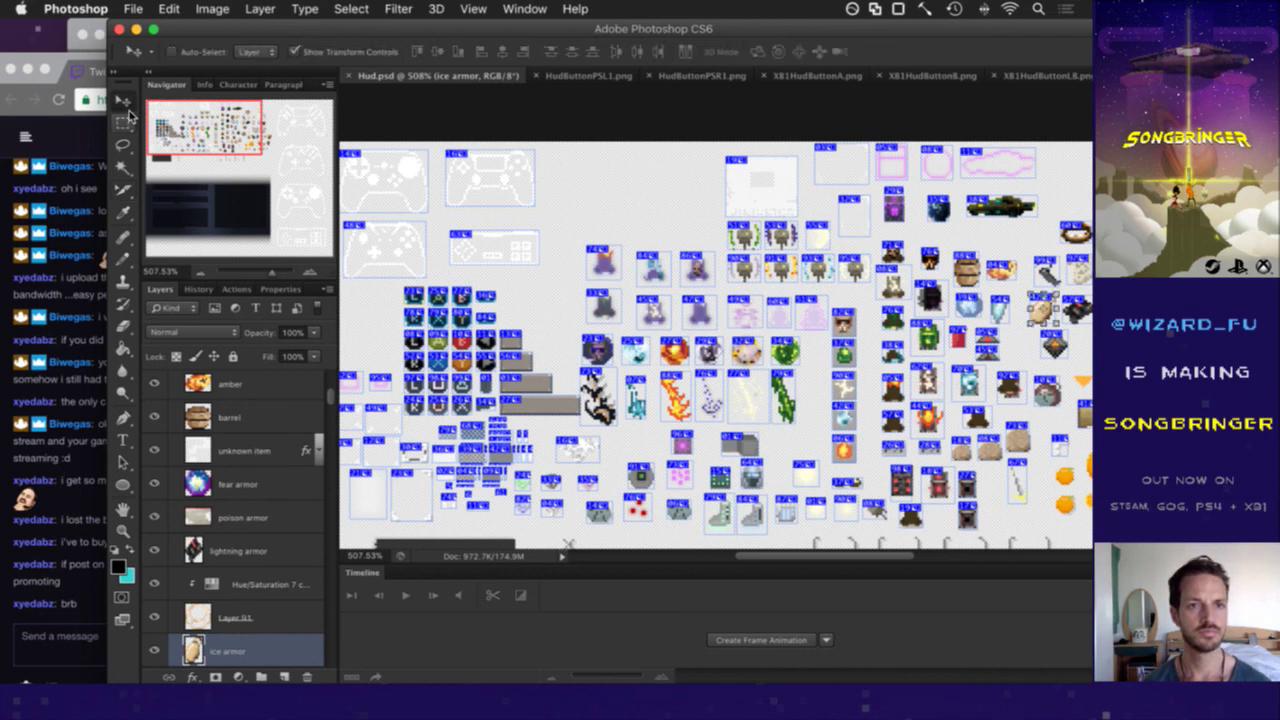
key("super+h")
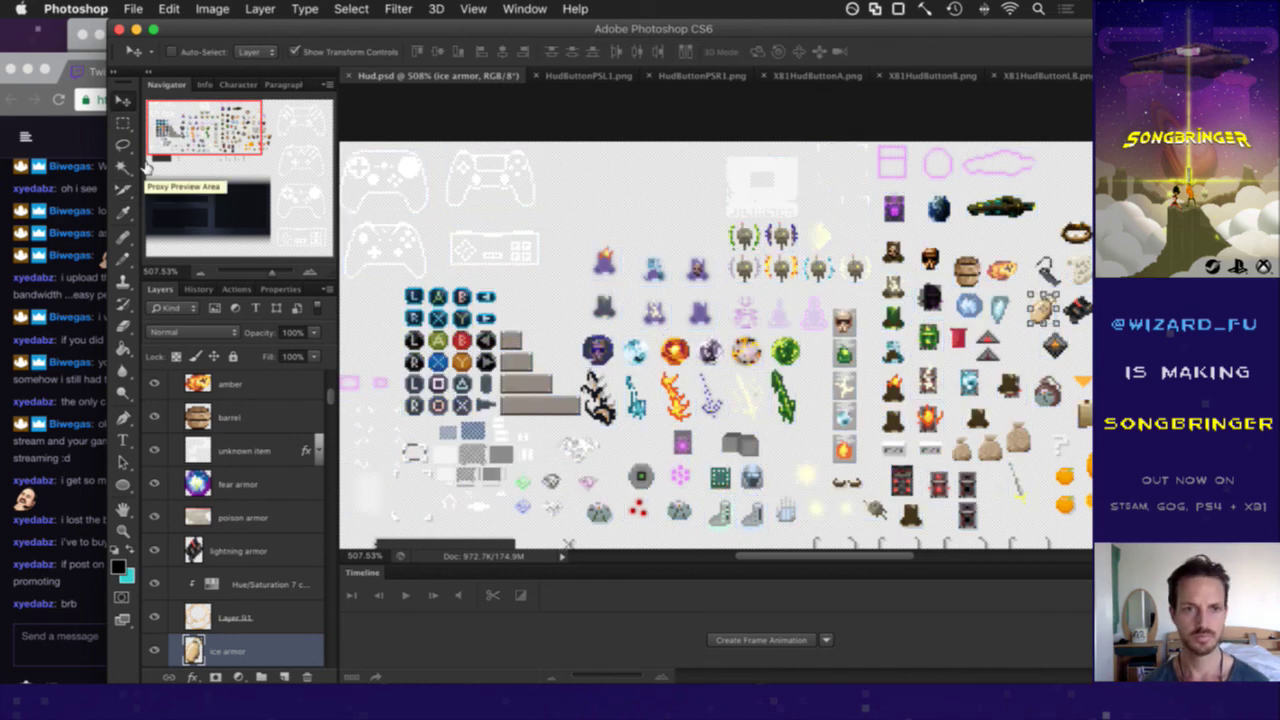
left_click(177, 51)
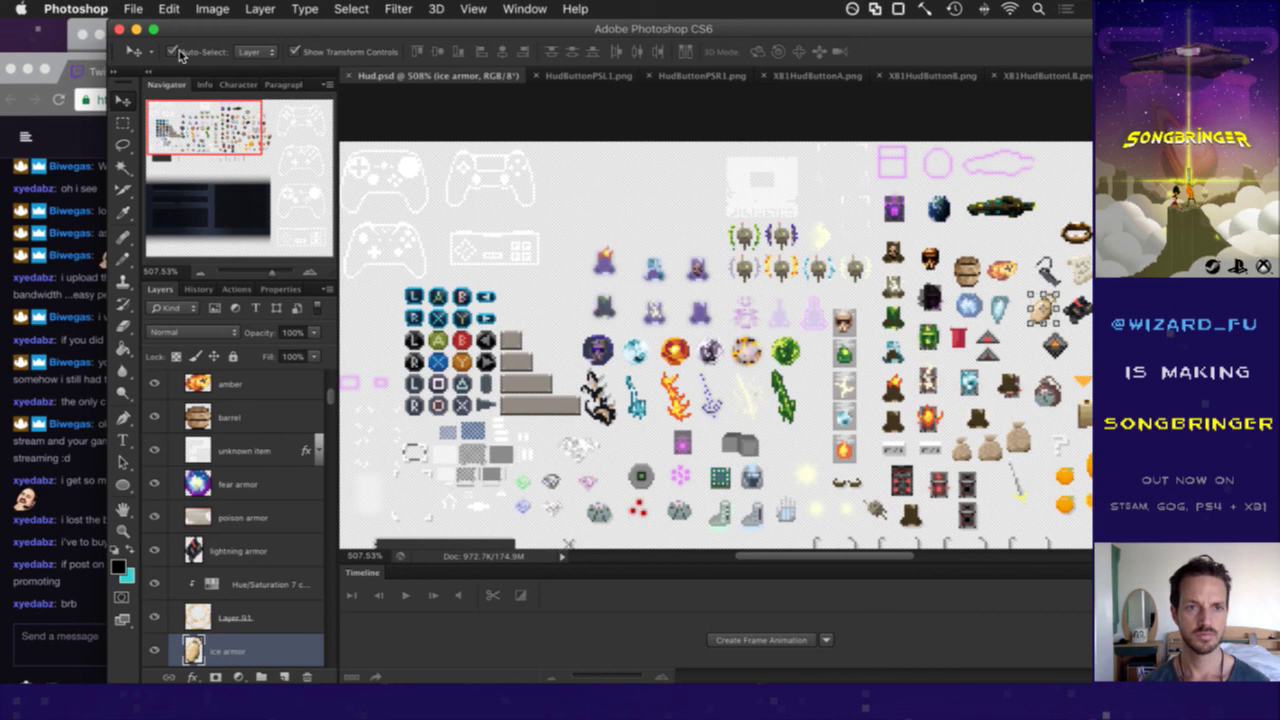
- Move the small, med and large key sprites into a row in the empty area above the cloaked figures, with the xlarge key above them
left_click(513, 336)
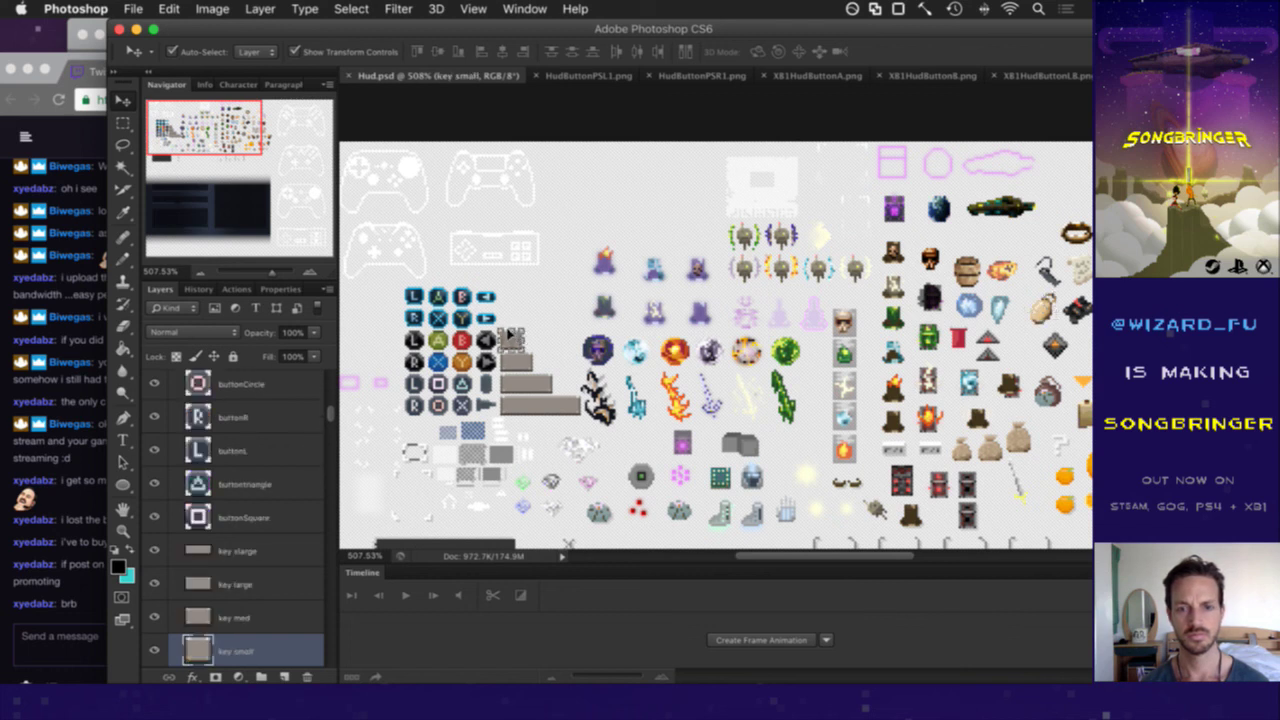
left_click_drag(508, 331, 569, 212)
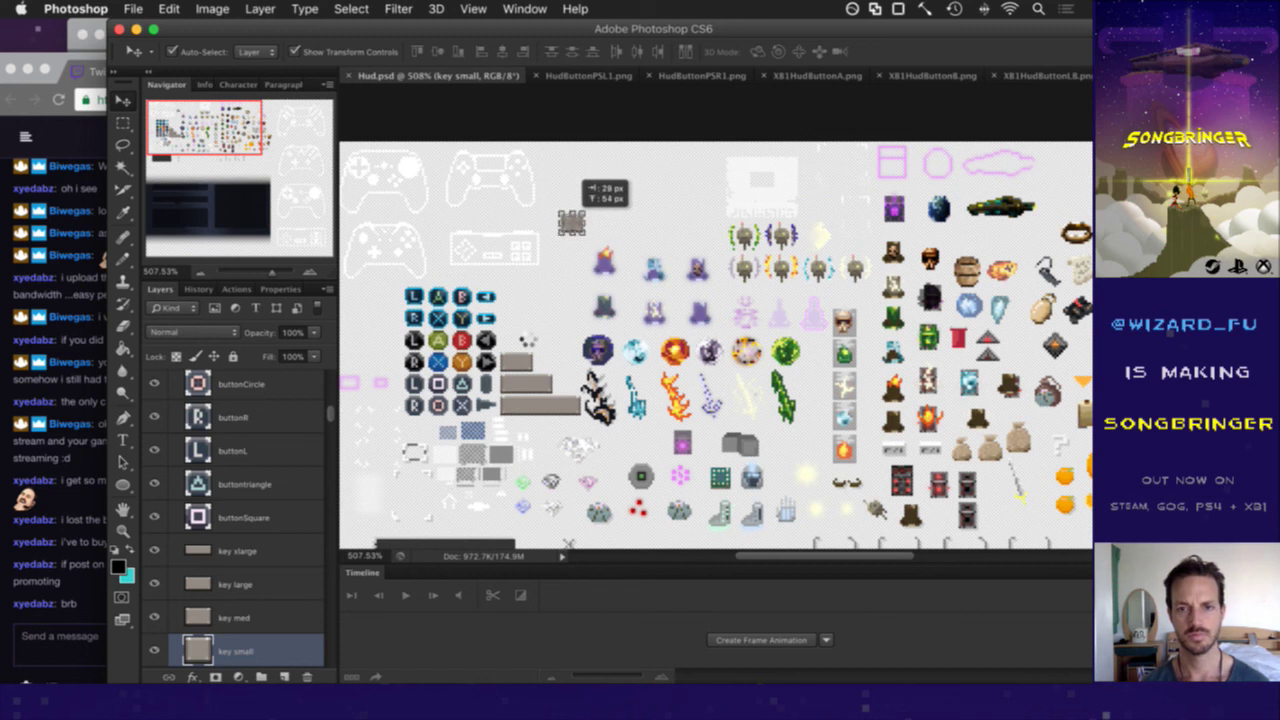
left_click(527, 359)
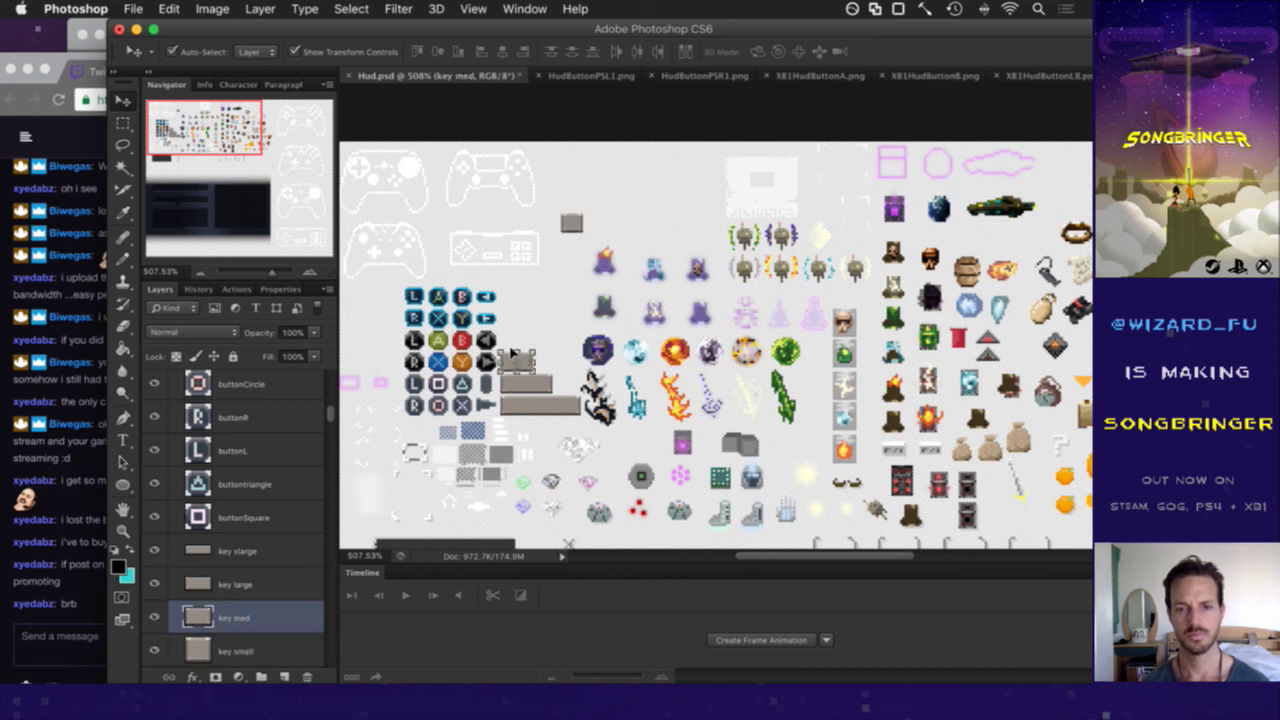
left_click_drag(510, 350, 598, 214)
left_click(528, 385)
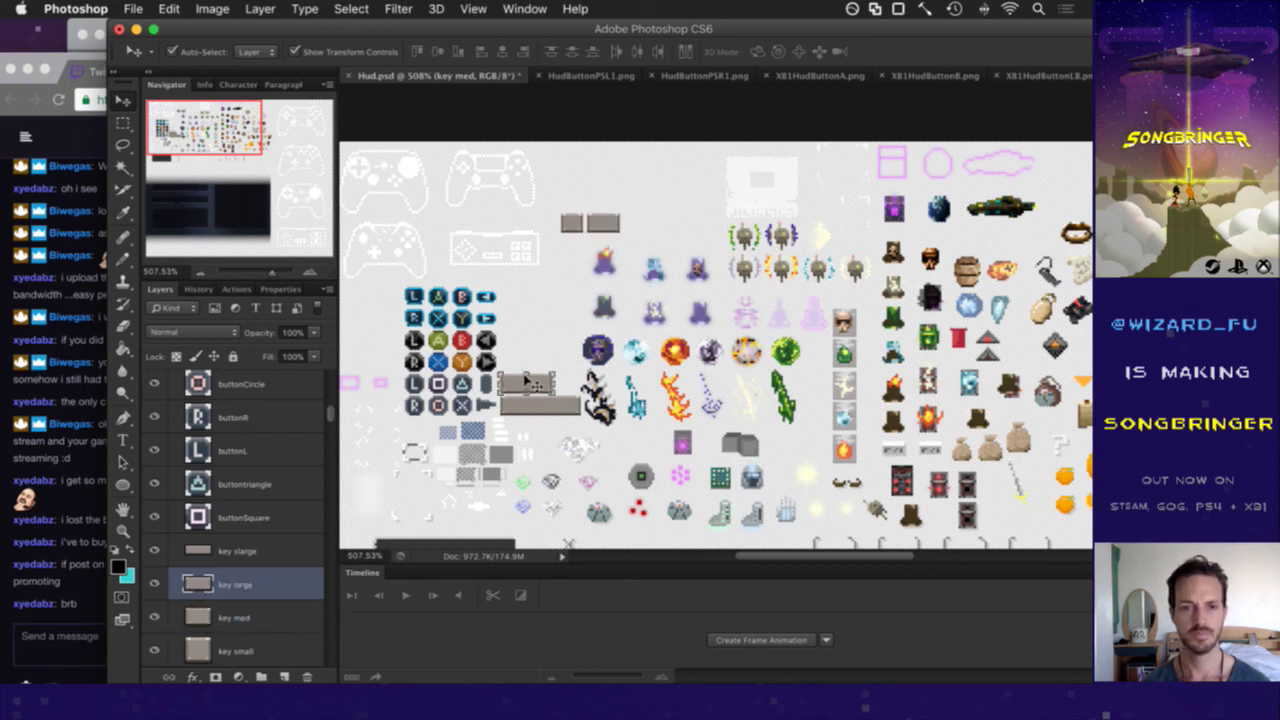
left_click_drag(512, 375, 634, 215)
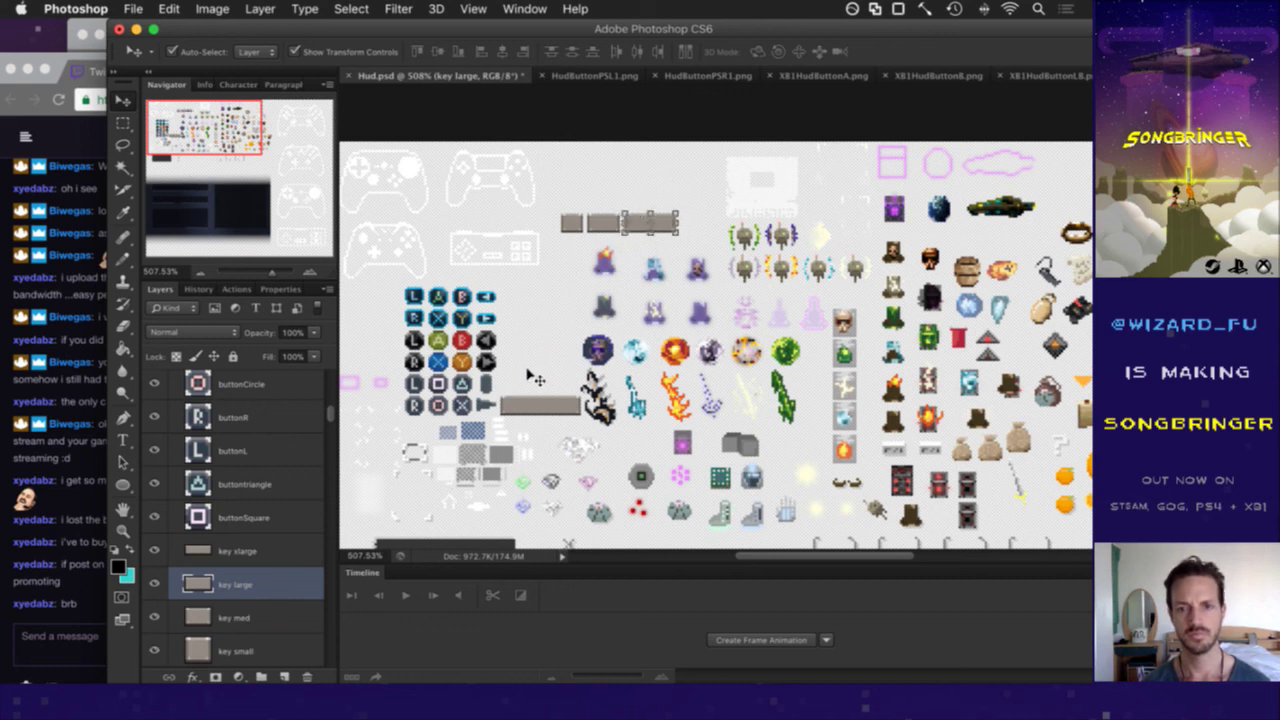
left_click(525, 400)
left_click_drag(573, 256, 615, 186)
key("m")
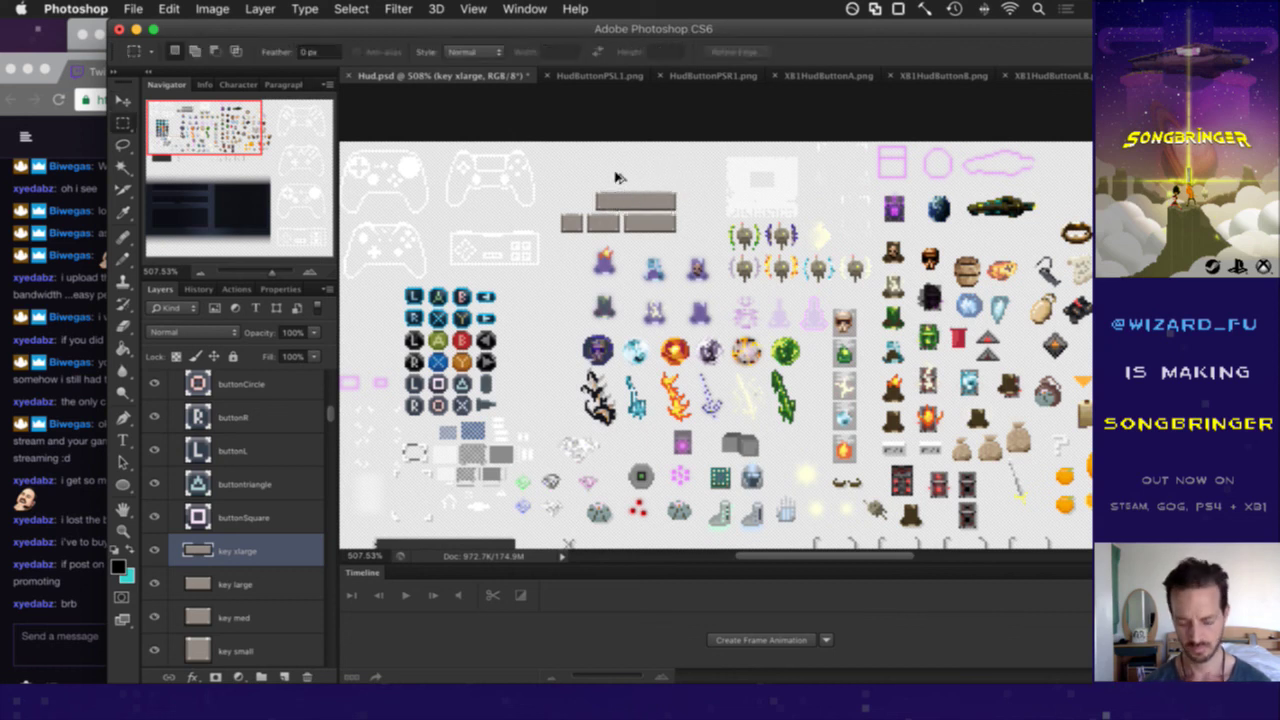
key("super+h")
key("super+h")
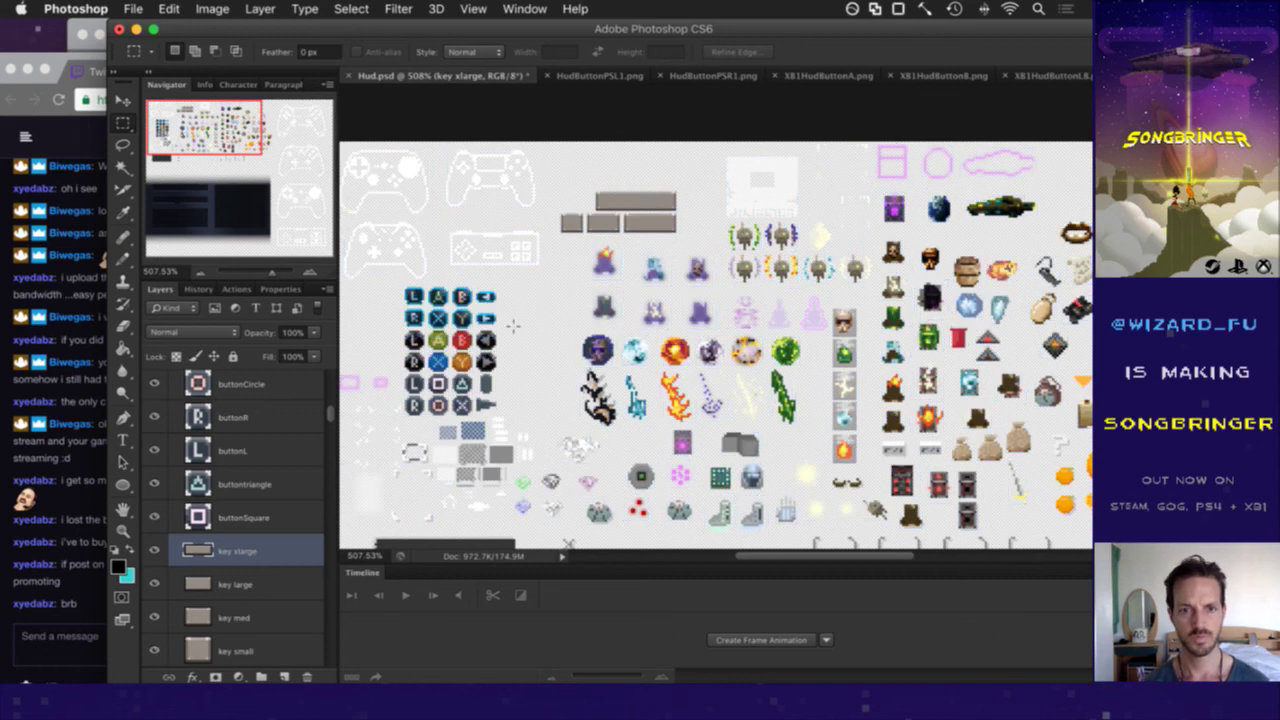
- Copy the whole HudButtonPSL1.png image and paste it into Hud.psd directly above the buttonSelect layer
scroll(422, 337, "up", 3)
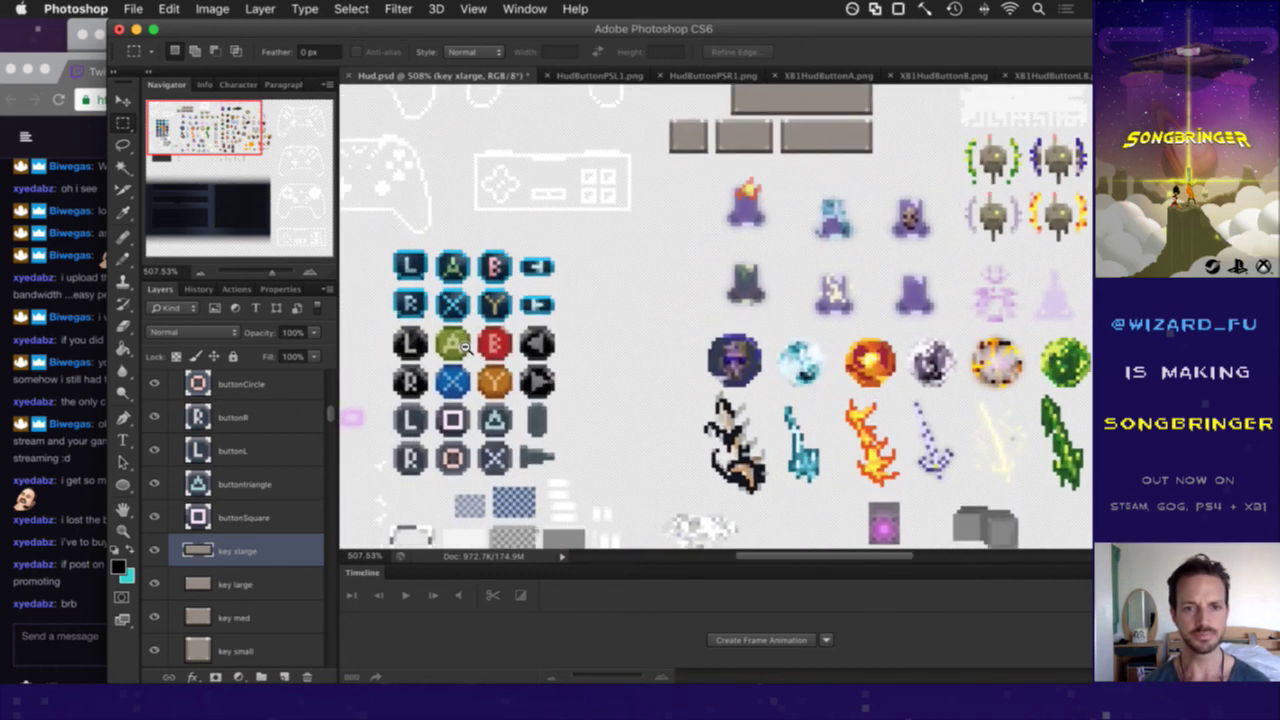
scroll(447, 370, "up", 2)
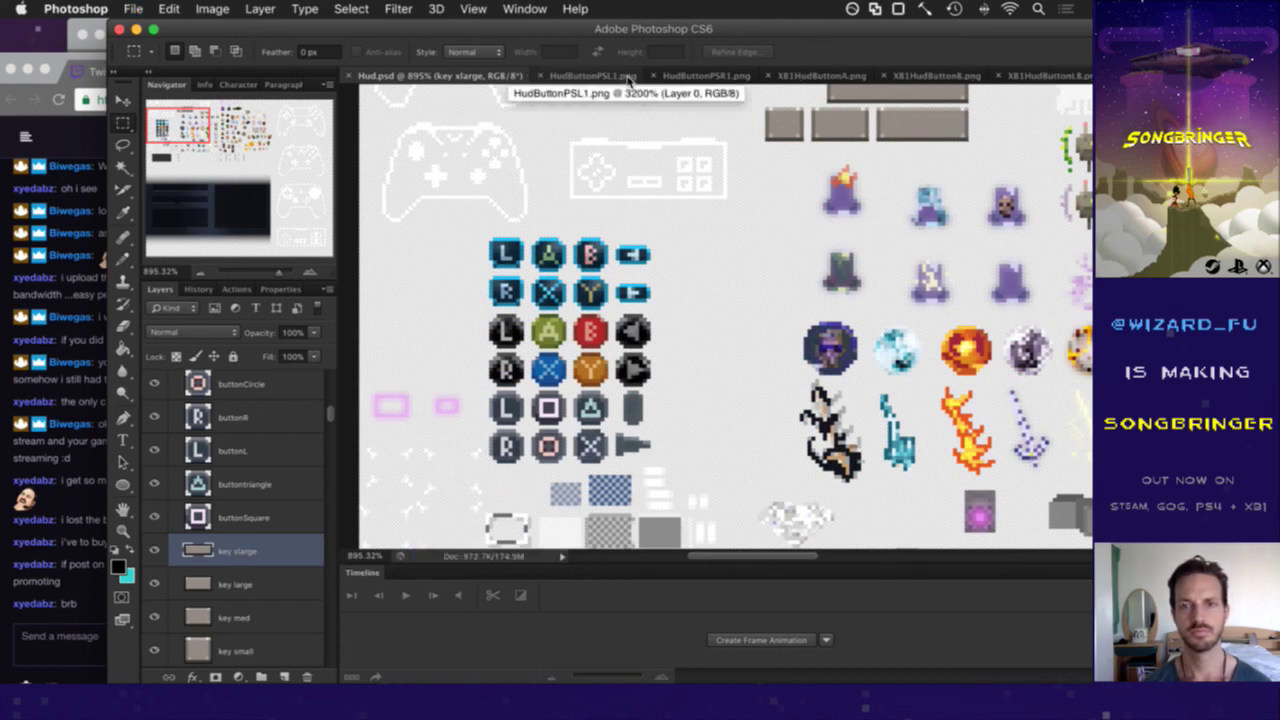
left_click(594, 75)
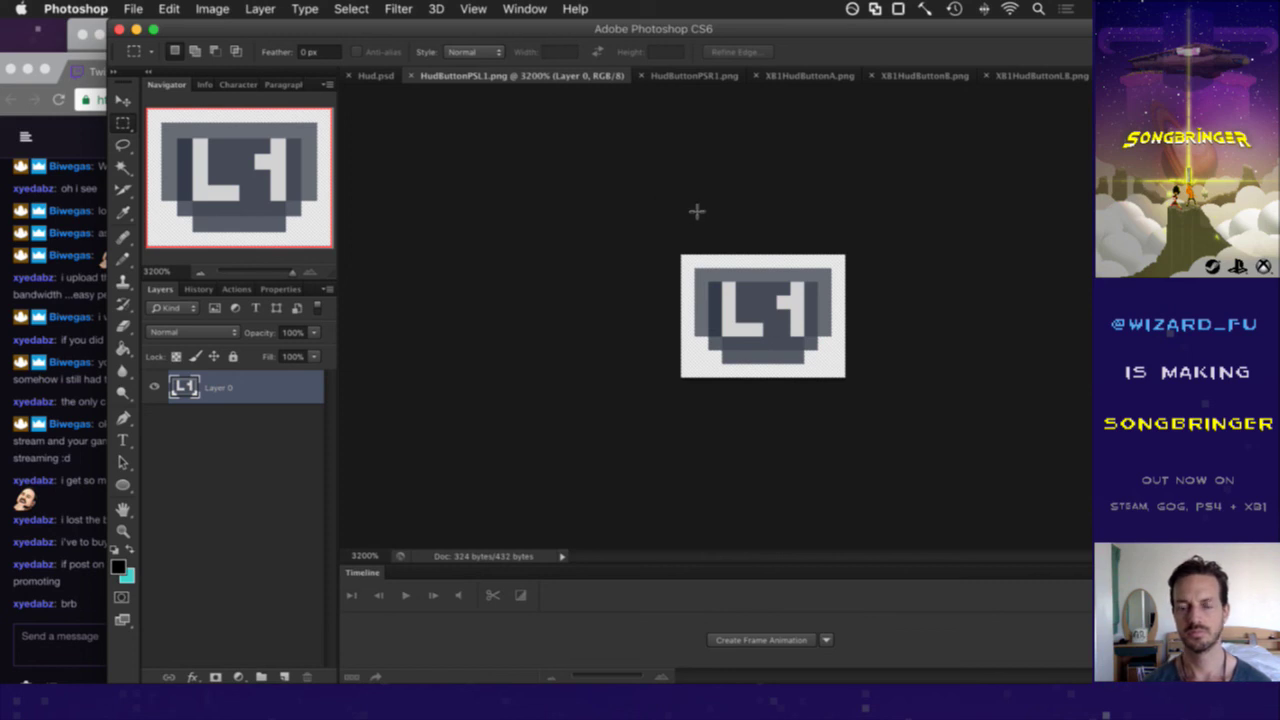
key("super+a")
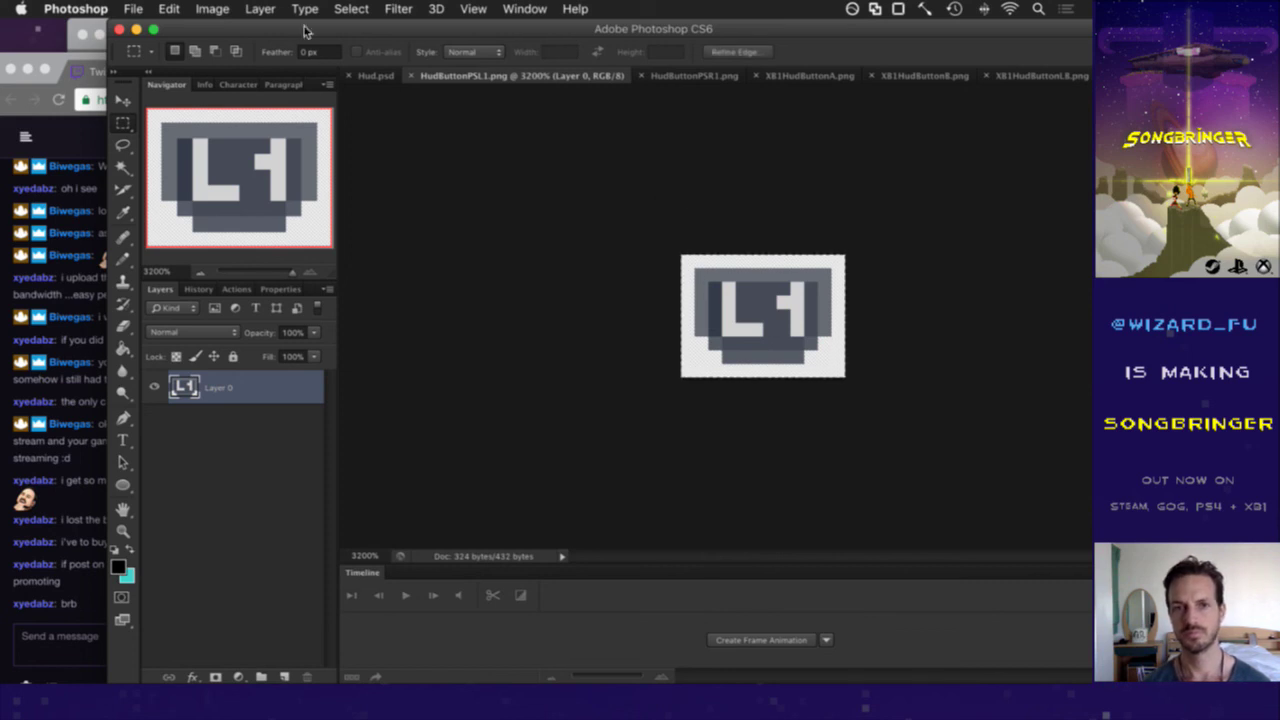
key("v")
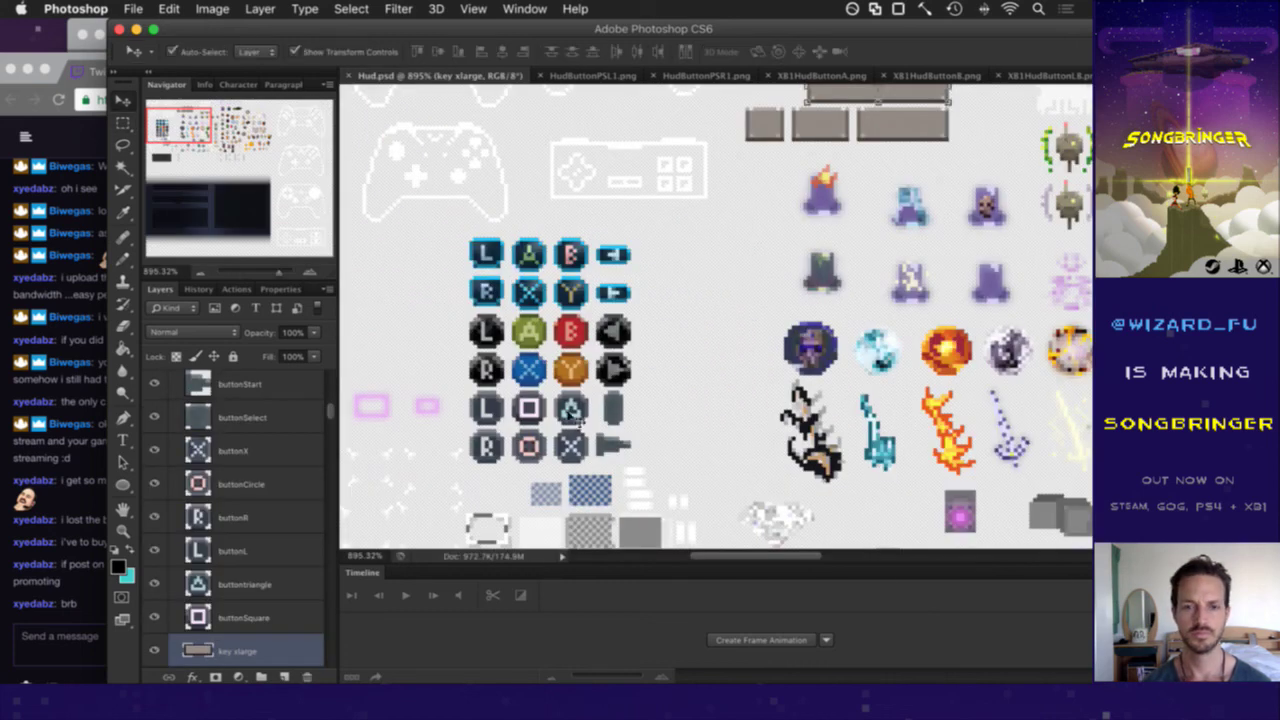
left_click(613, 411)
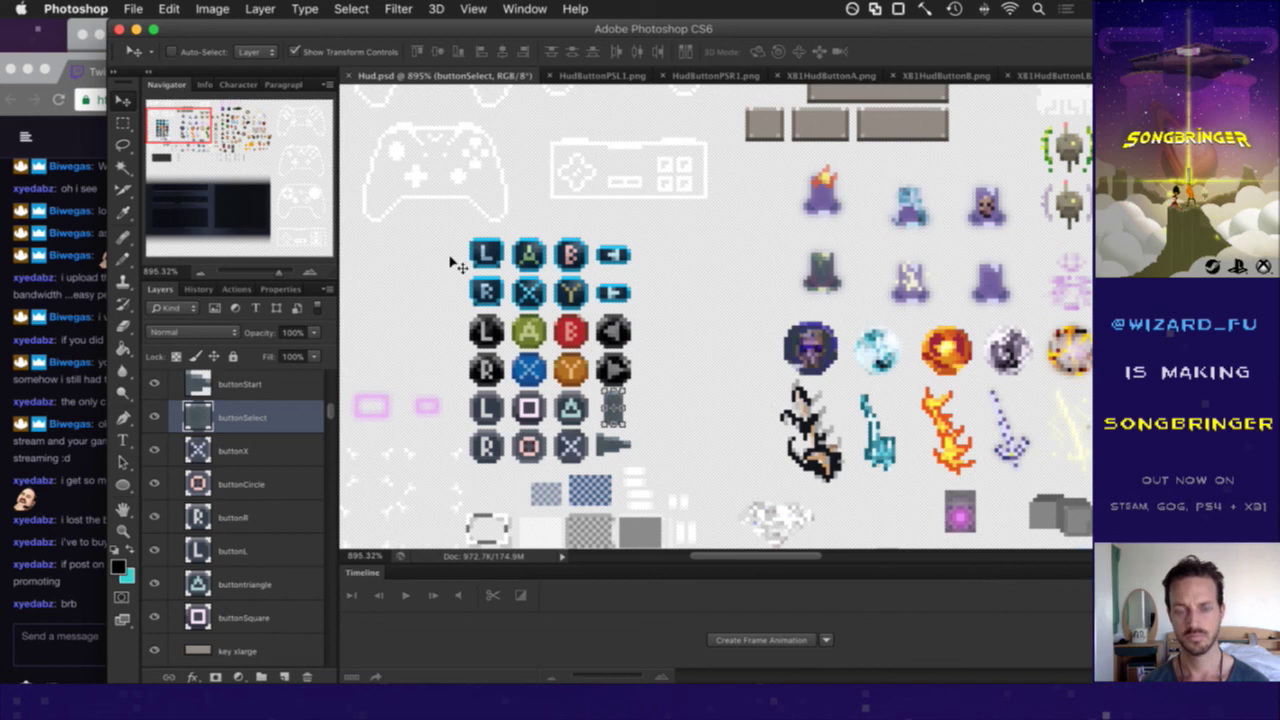
key("super+v")
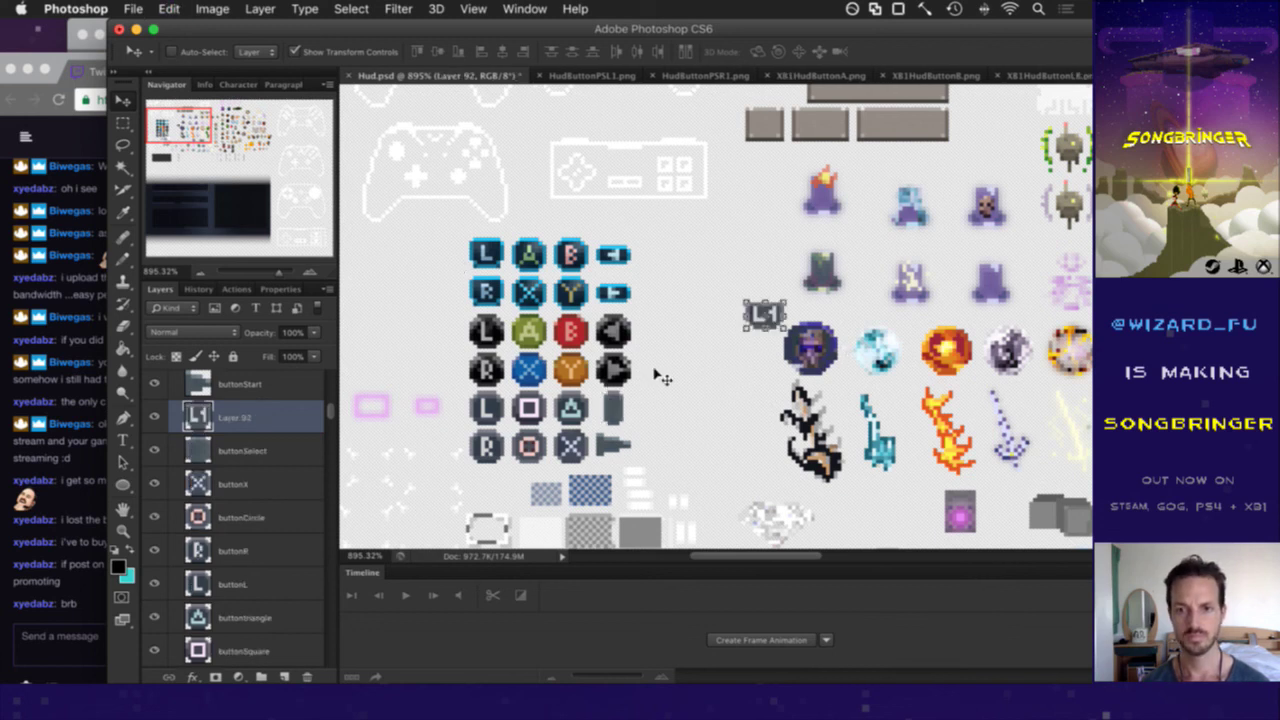
- Place the pasted L1 button just right of the PlayStation select button sprite and save Hud.psd
left_click_drag(742, 321, 649, 404)
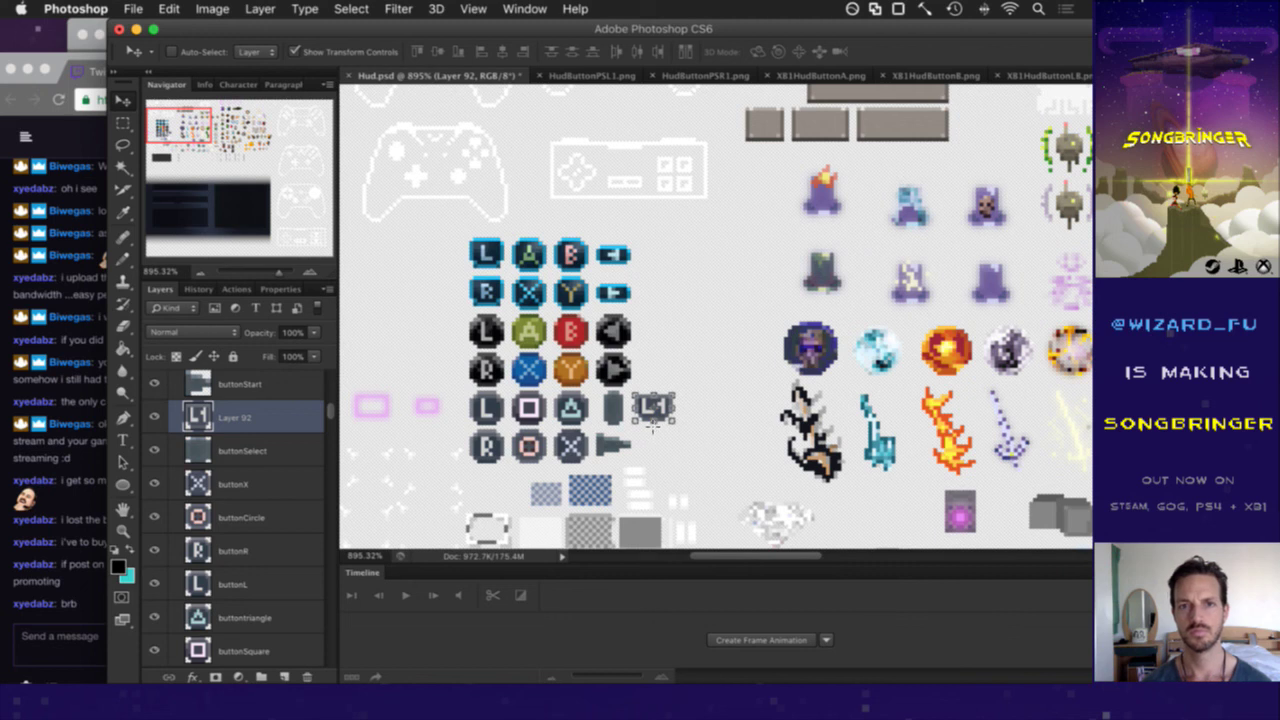
key("m")
key("super+s")
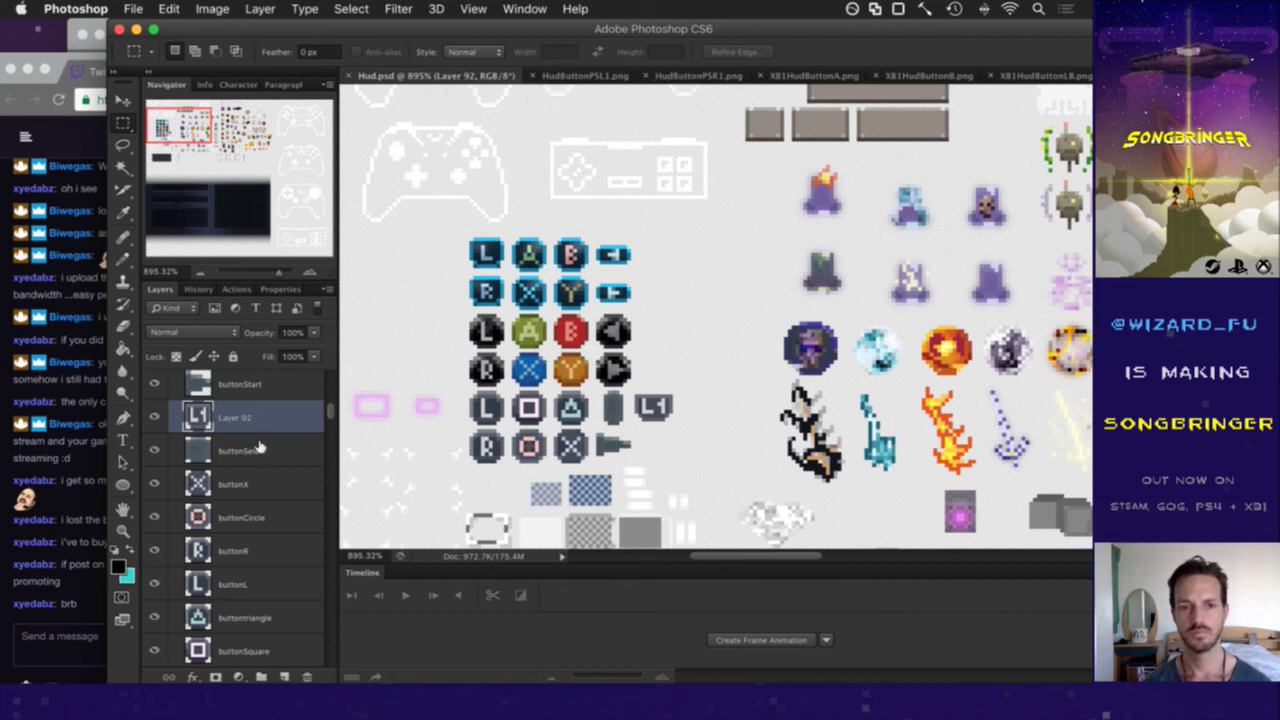
- Rename the pasted L1 layer to buttonl1 and close the HudButtonPSL1.png document
double_click(235, 418)
type("buttonL1")
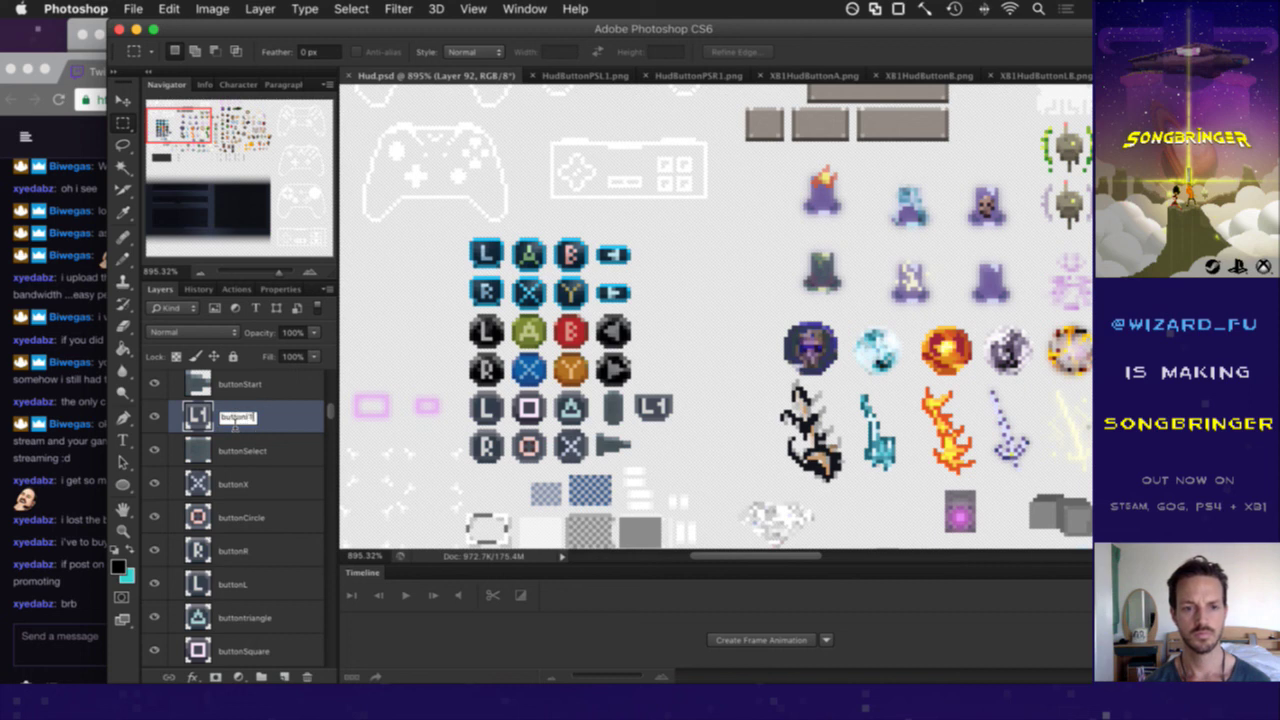
key("Return")
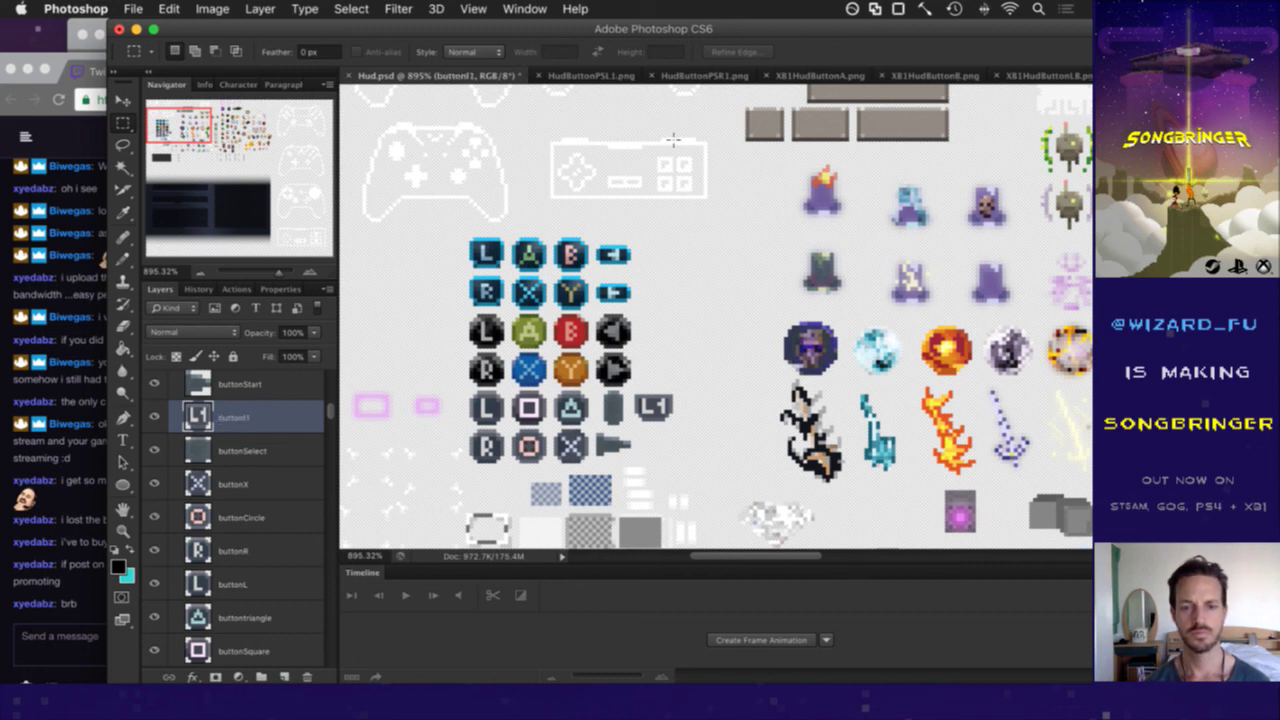
left_click(540, 76)
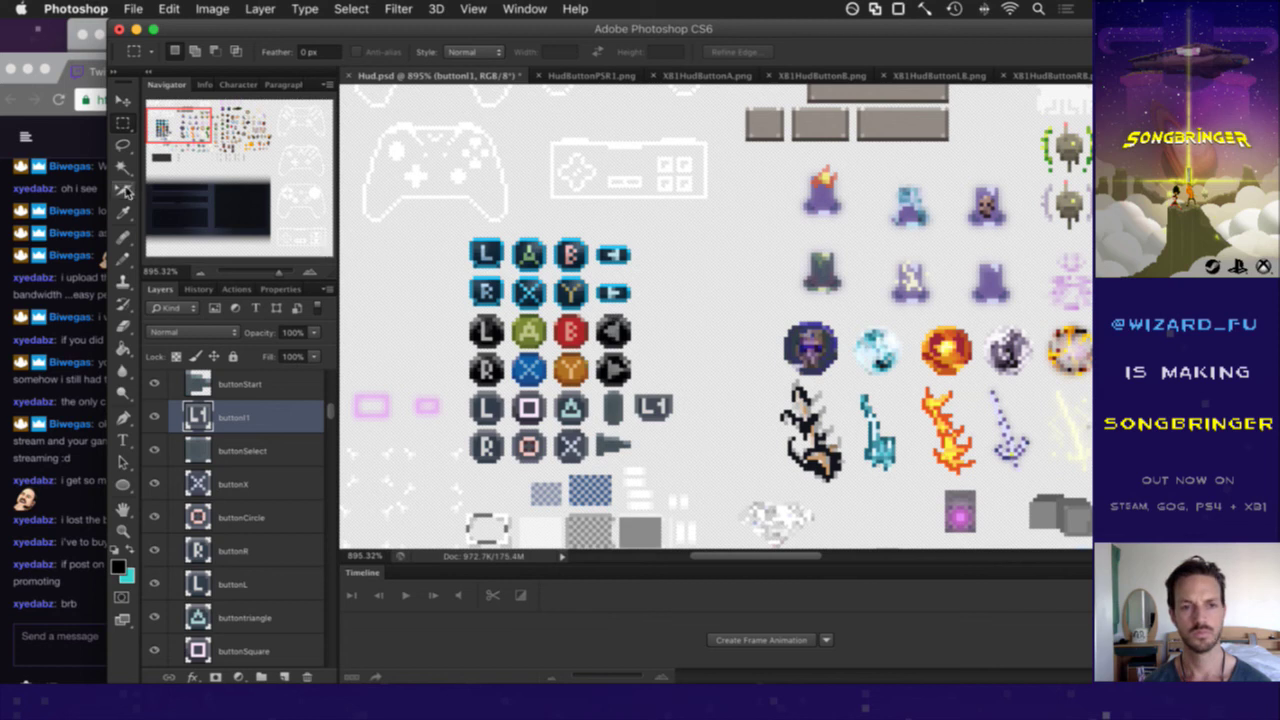
- Copy the whole HudButtonPSR1.png image and paste it into Hud.psd as a layer just below buttonStart
left_click(124, 190)
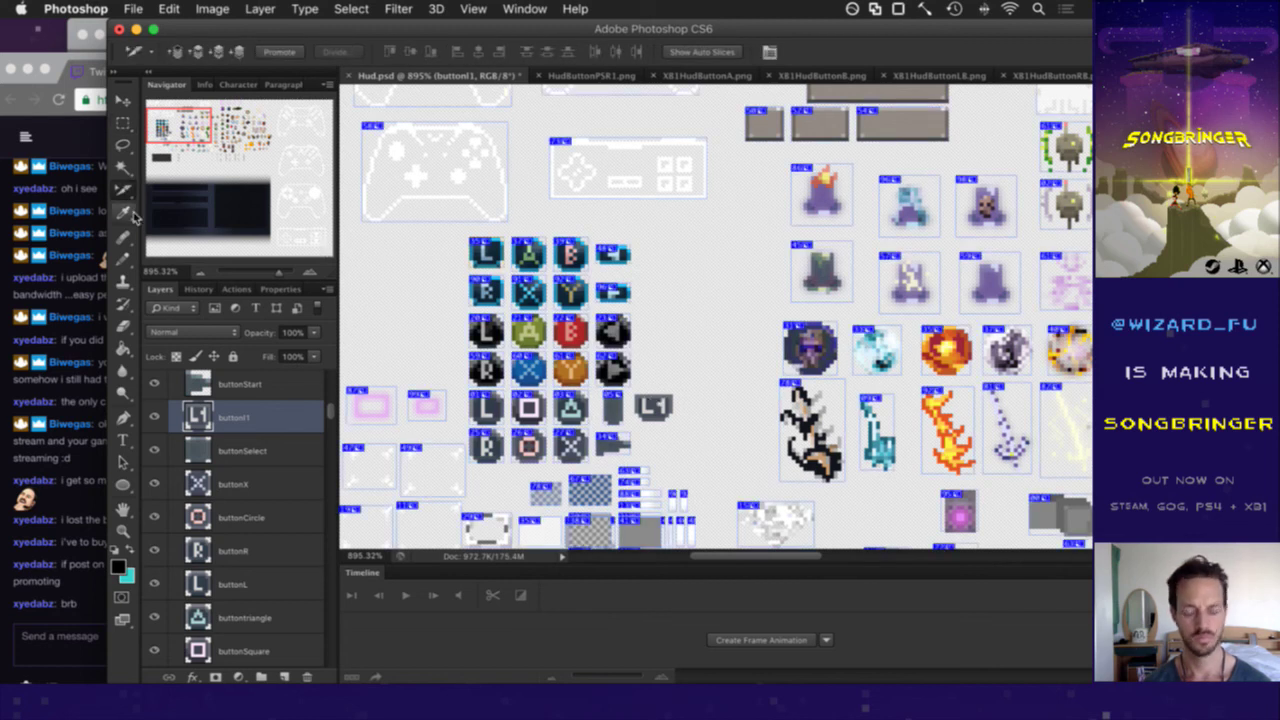
key("super+h")
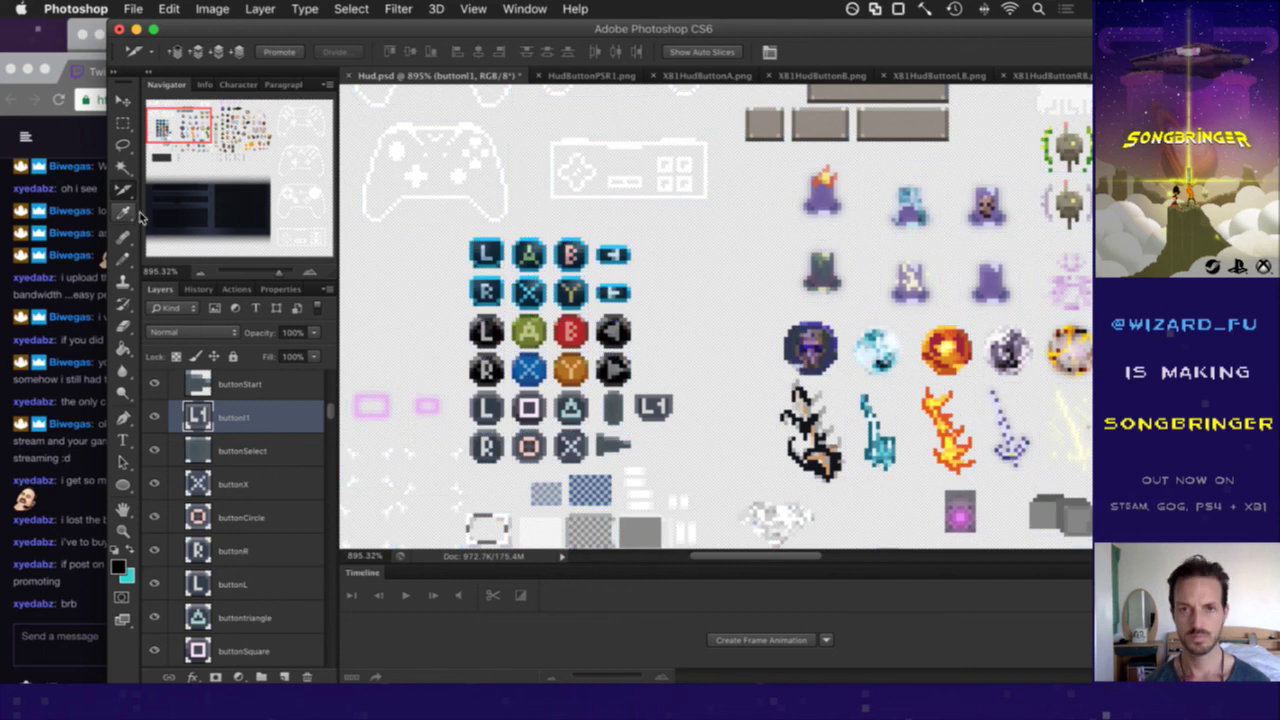
left_click(590, 76)
key("super+a")
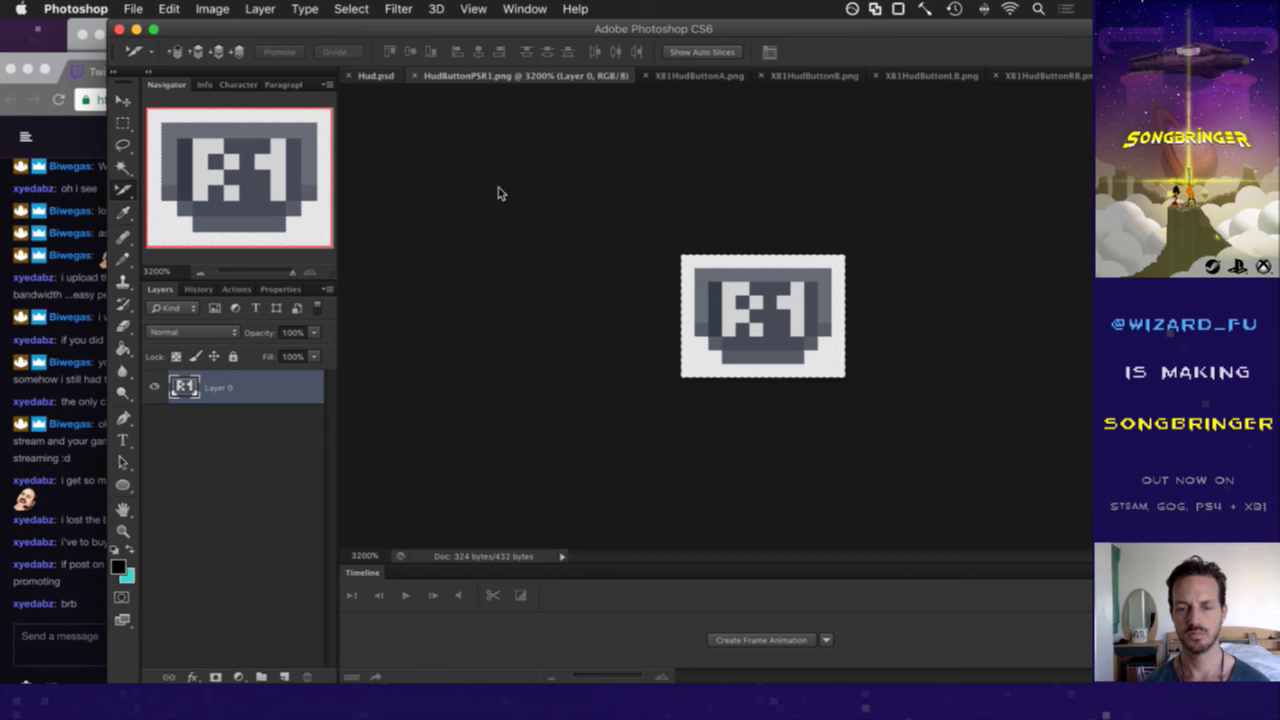
left_click(373, 76)
key("super+v")
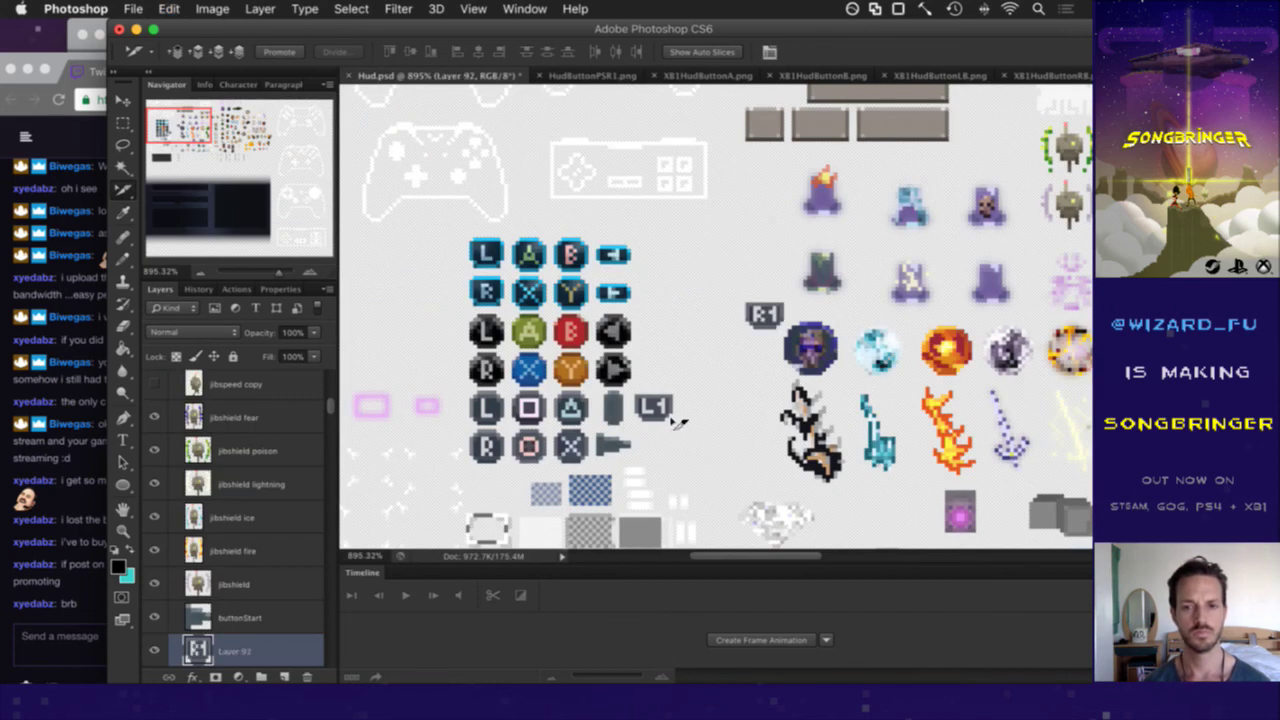
- Move the pasted R1 button directly below the L1 button sprite, beside the PlayStation start button
scroll(716, 382, "down", 3)
scroll(716, 382, "down", 1)
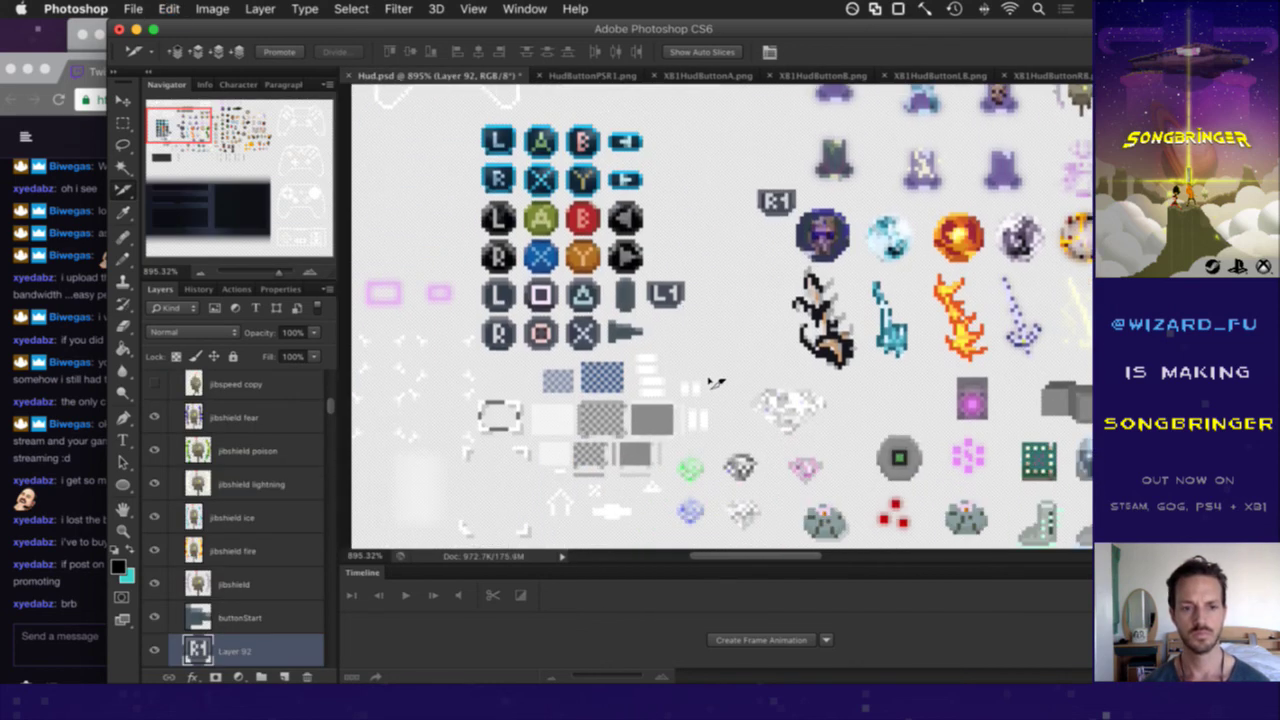
key("v")
left_click_drag(768, 192, 664, 317)
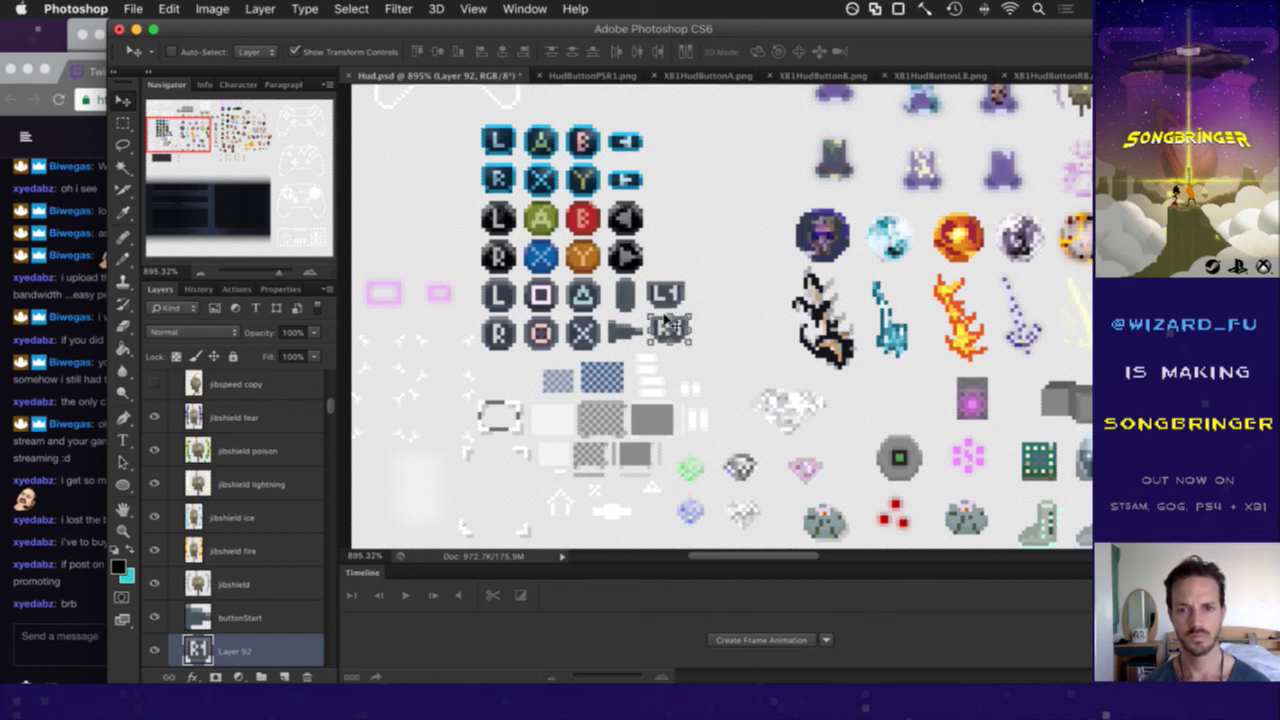
- Rename the pasted R1 layer to buttonr1
scroll(238, 562, "down", 3)
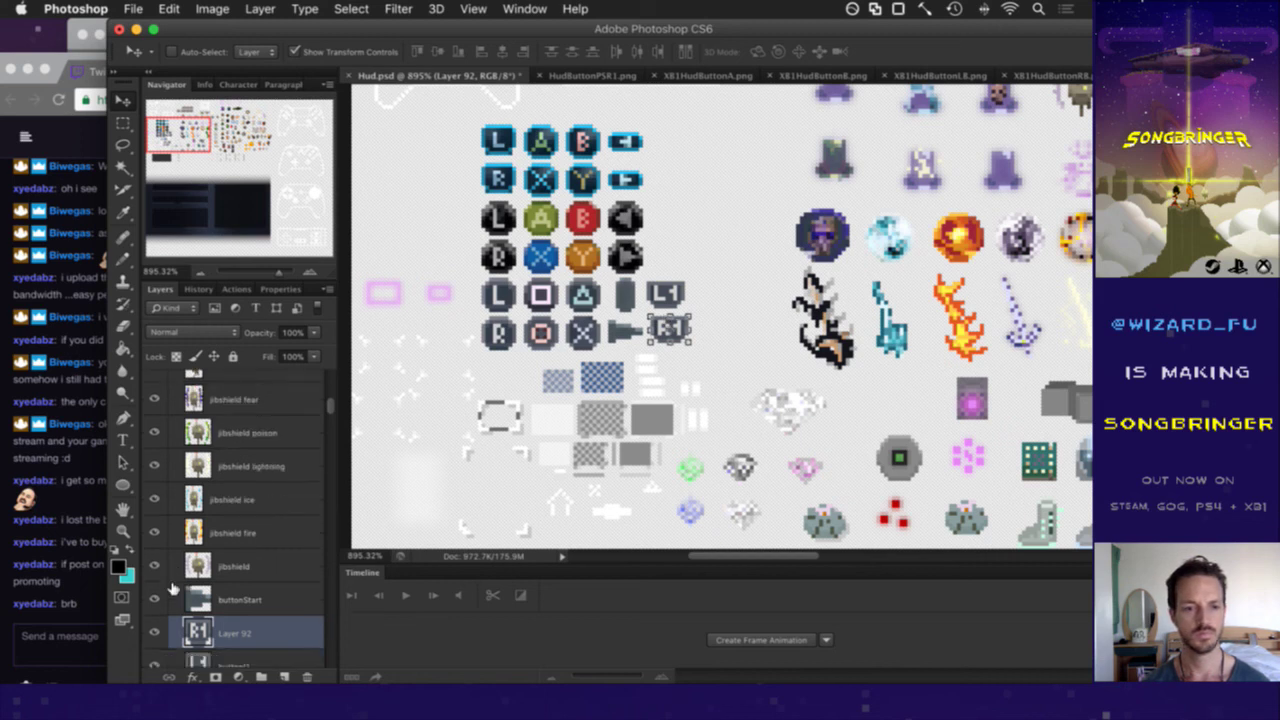
double_click(236, 554)
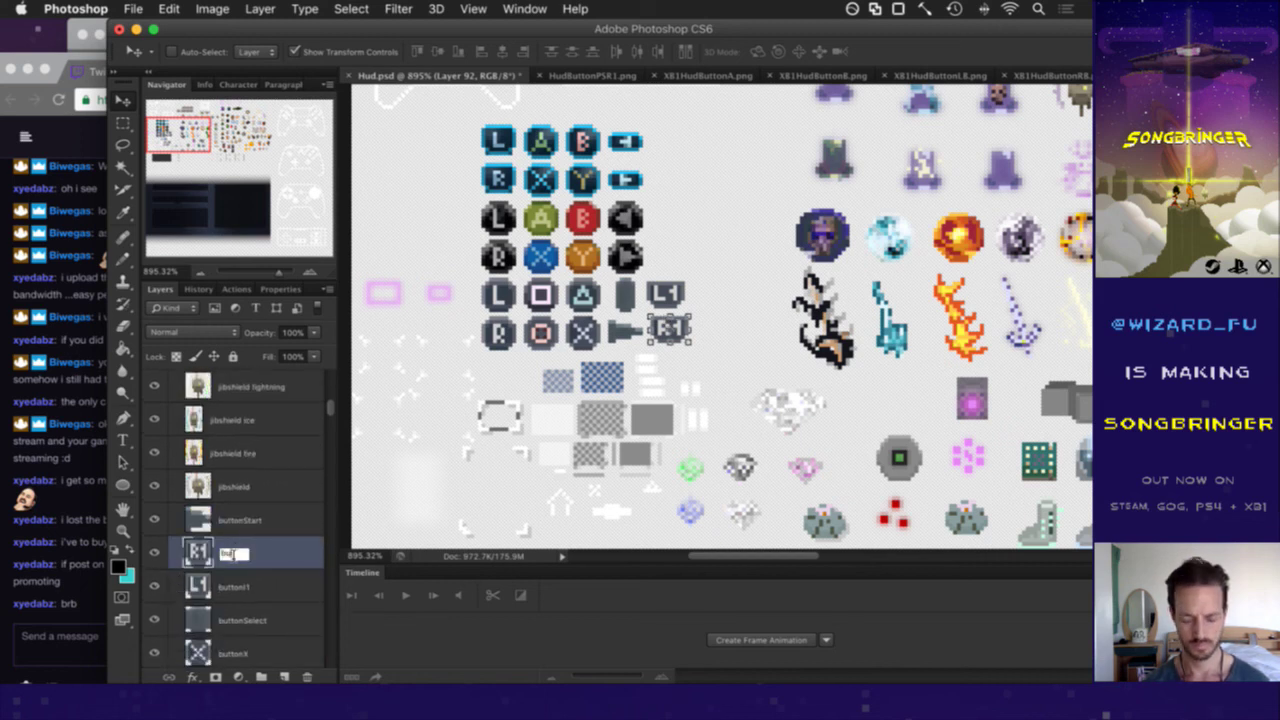
type("buttonR1")
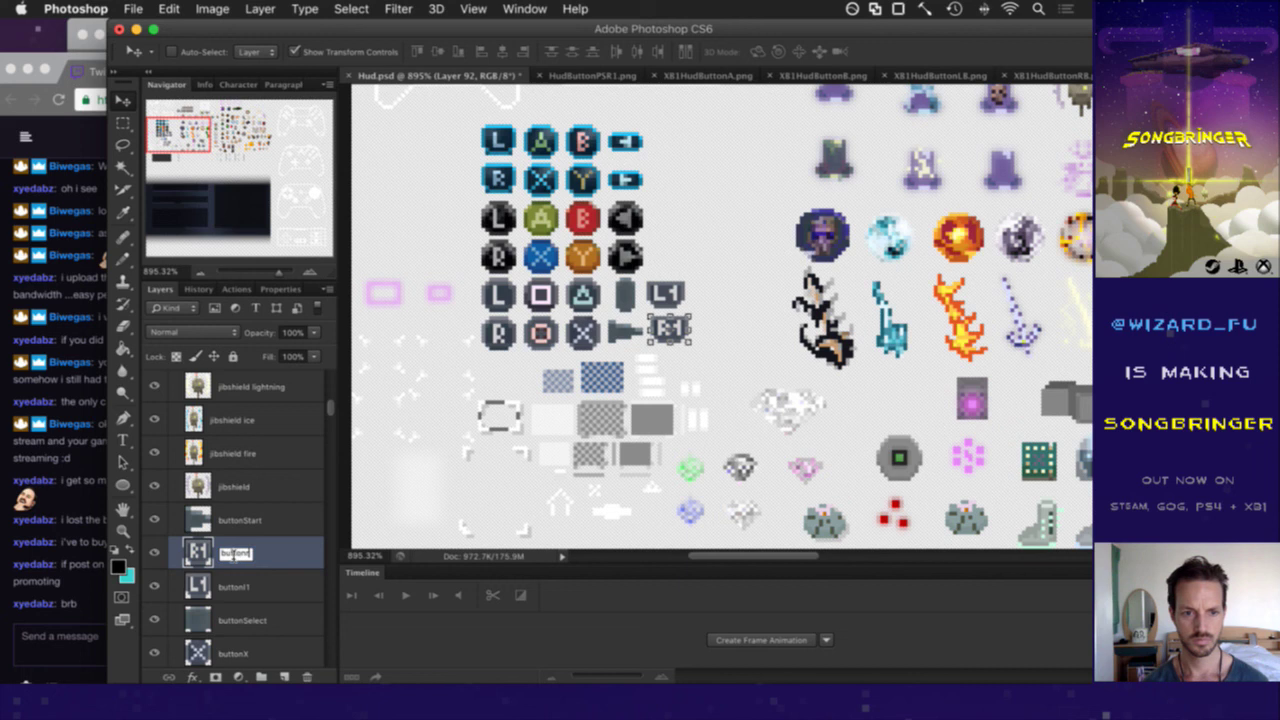
type("1")
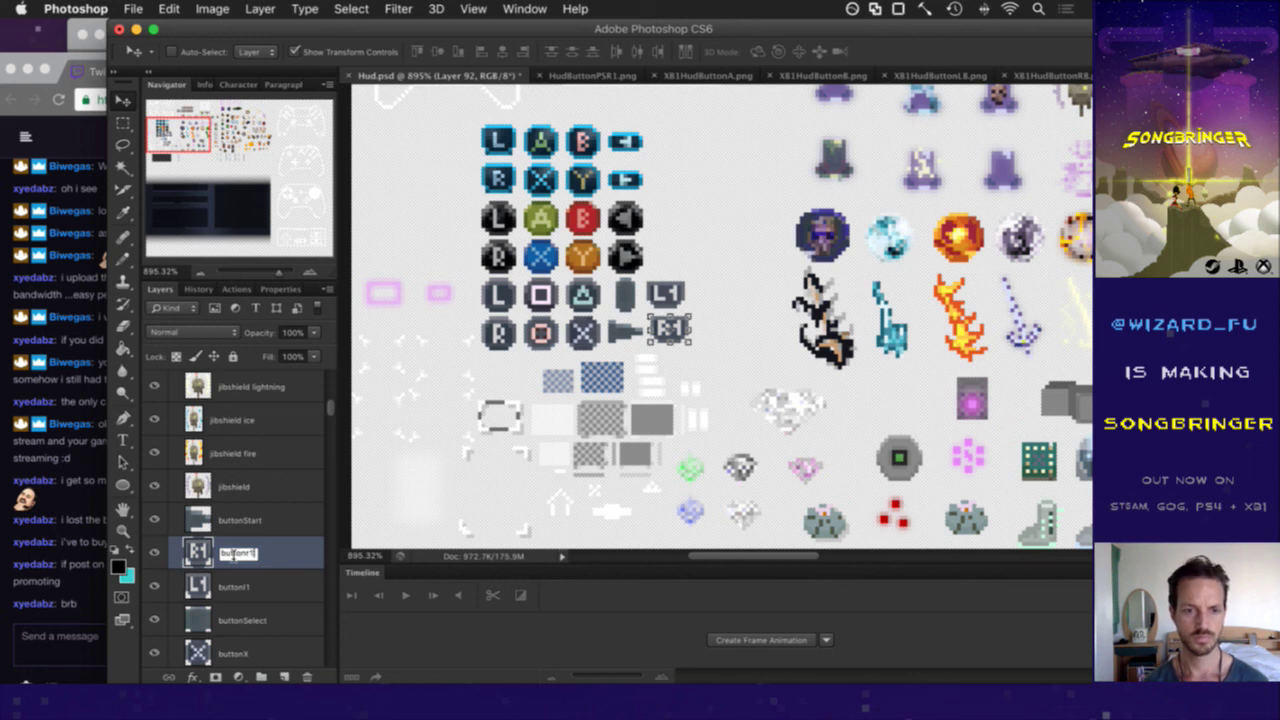
key("Return")
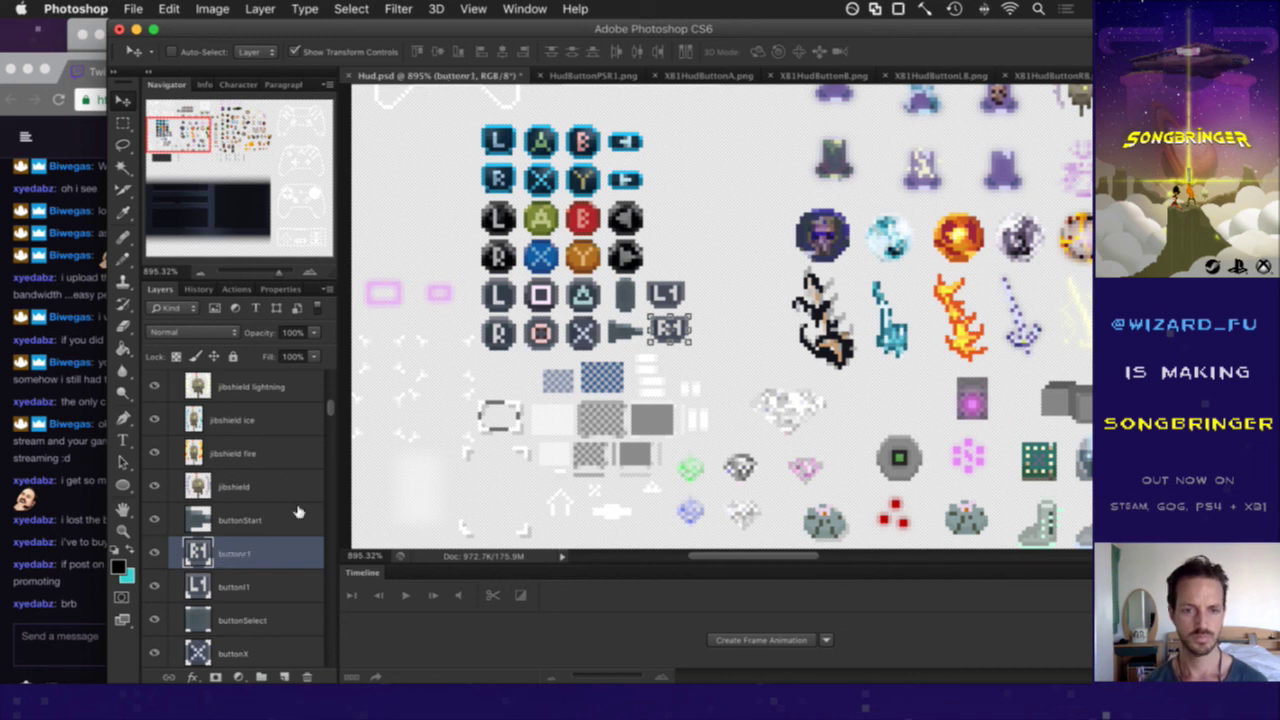
- Duplicate the buttonl1 layer and move the copy to the right of the original L1 sprite, leaving a small gap
left_click(250, 590)
key("m")
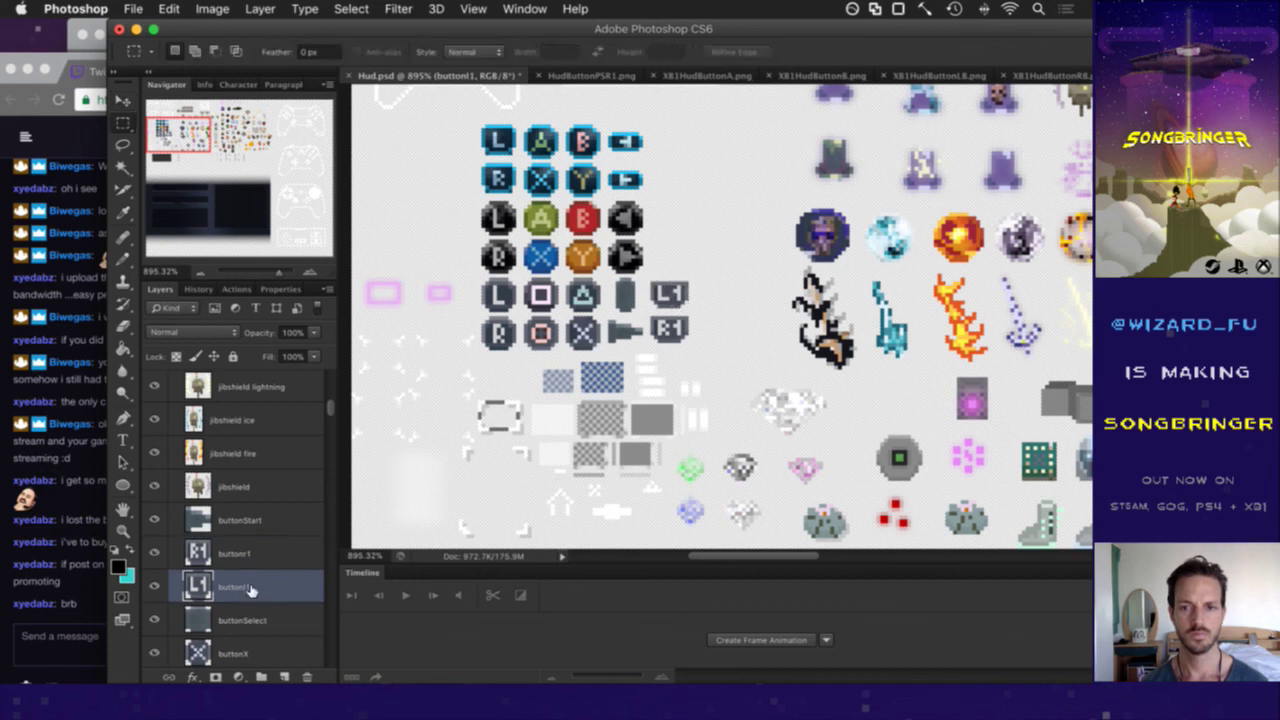
key("super+j")
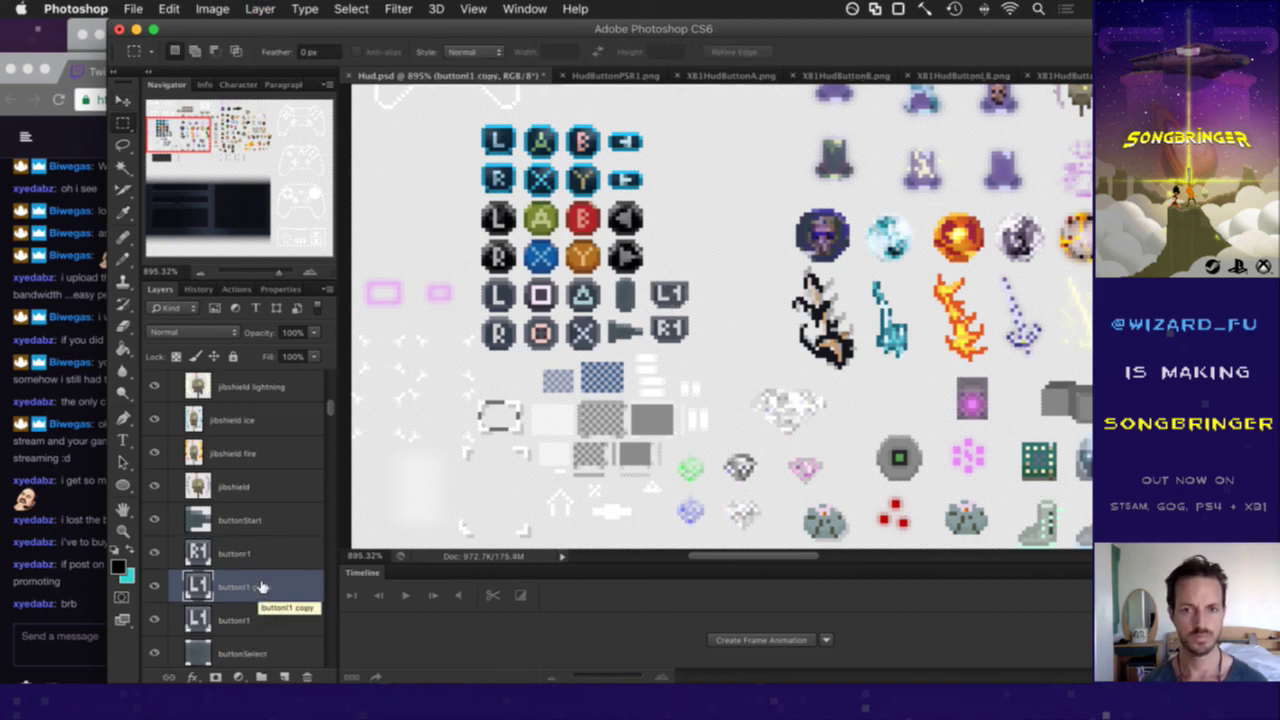
key("v")
key("Right")
key("Right")
key("Right")
key("Right")
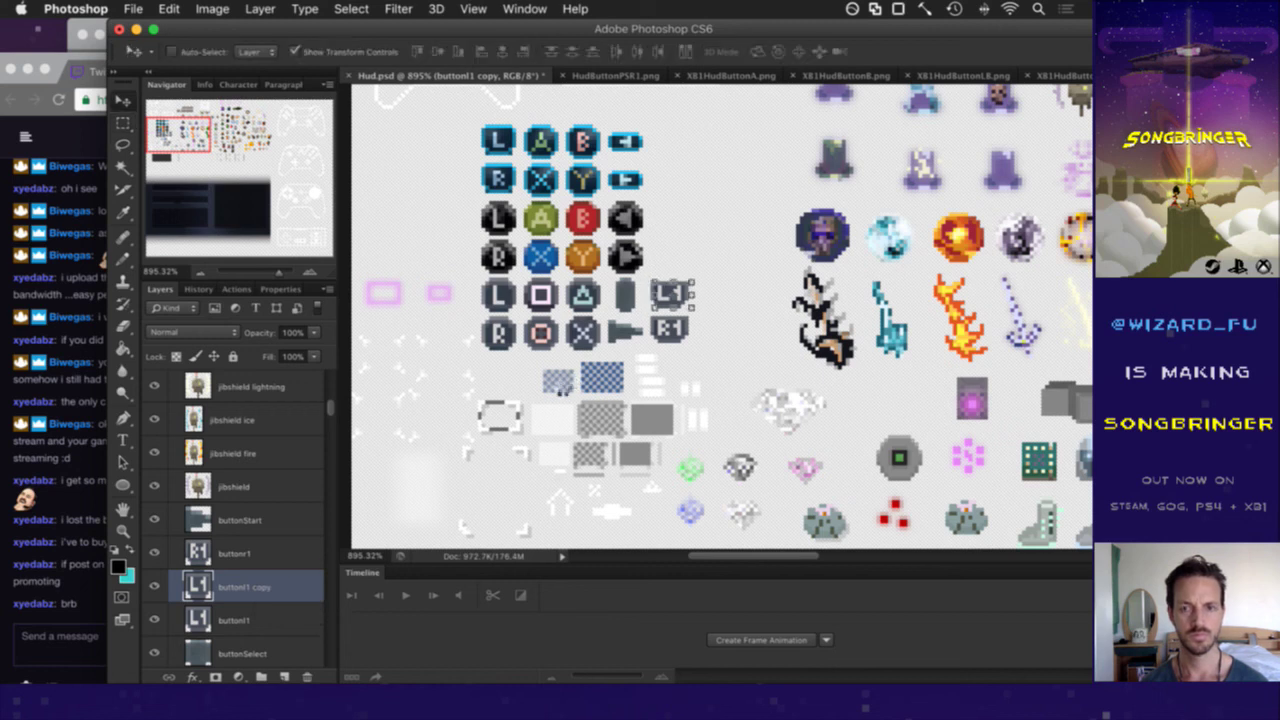
key("Right")
key("Right")
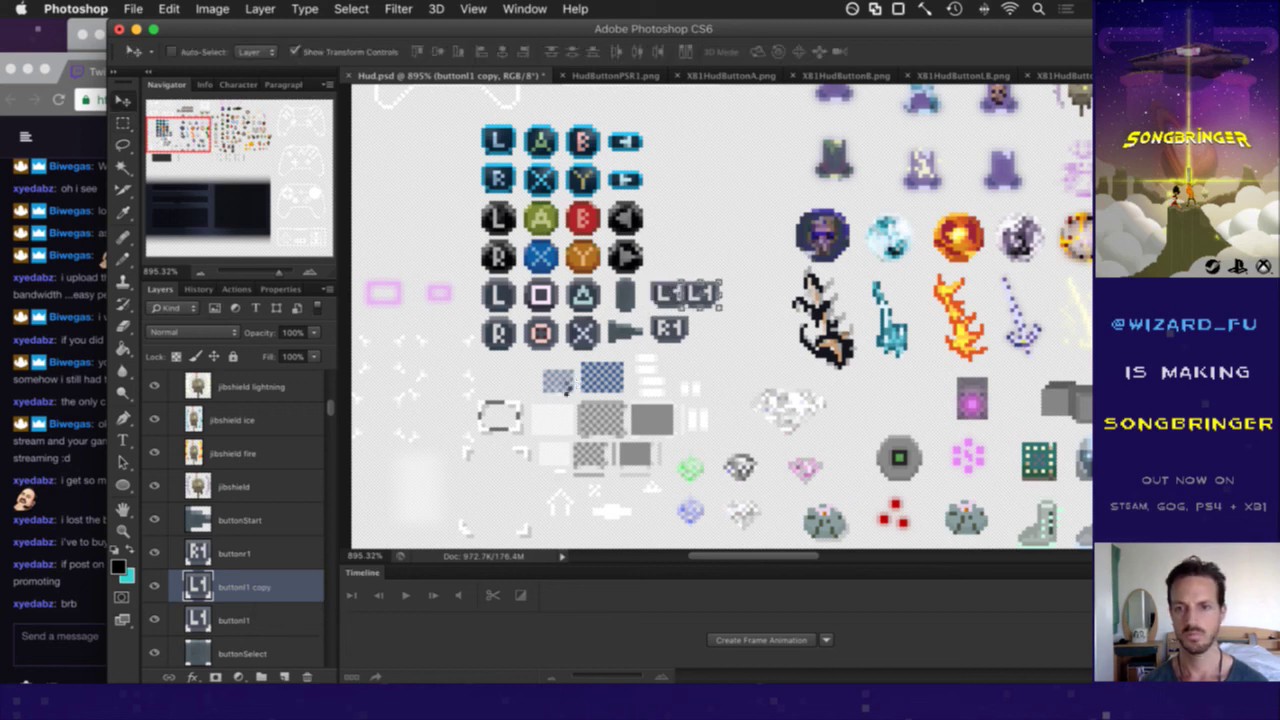
key("Right")
key("Right")
key("Right")
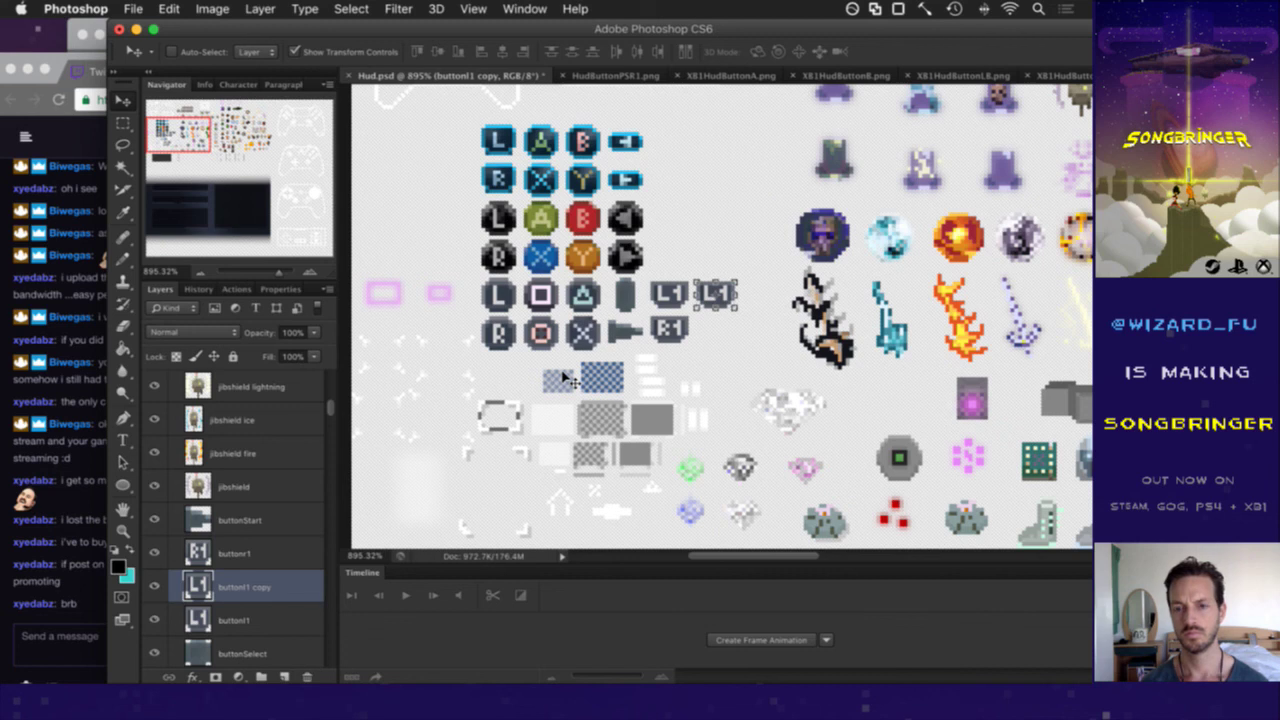
- Duplicate the buttonr1 layer and move the copy right until it lines up below the copied L1 sprite
key("m")
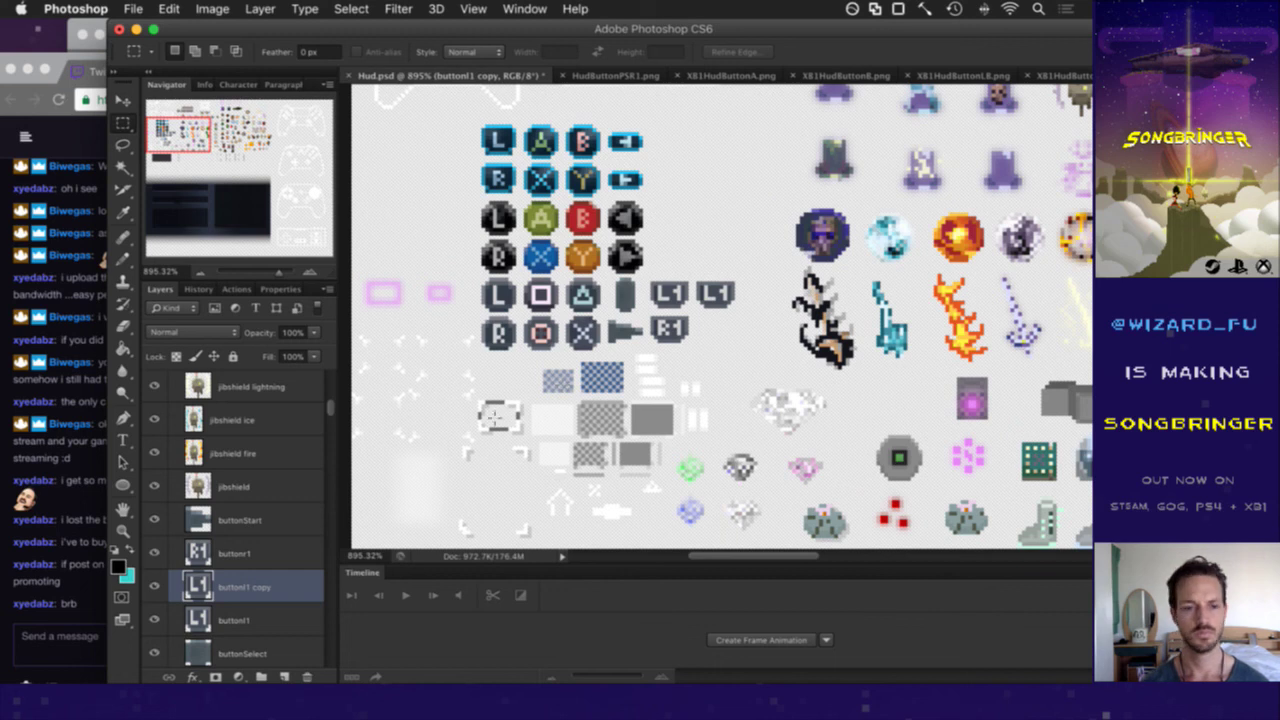
left_click(245, 550)
key("super+j")
key("v")
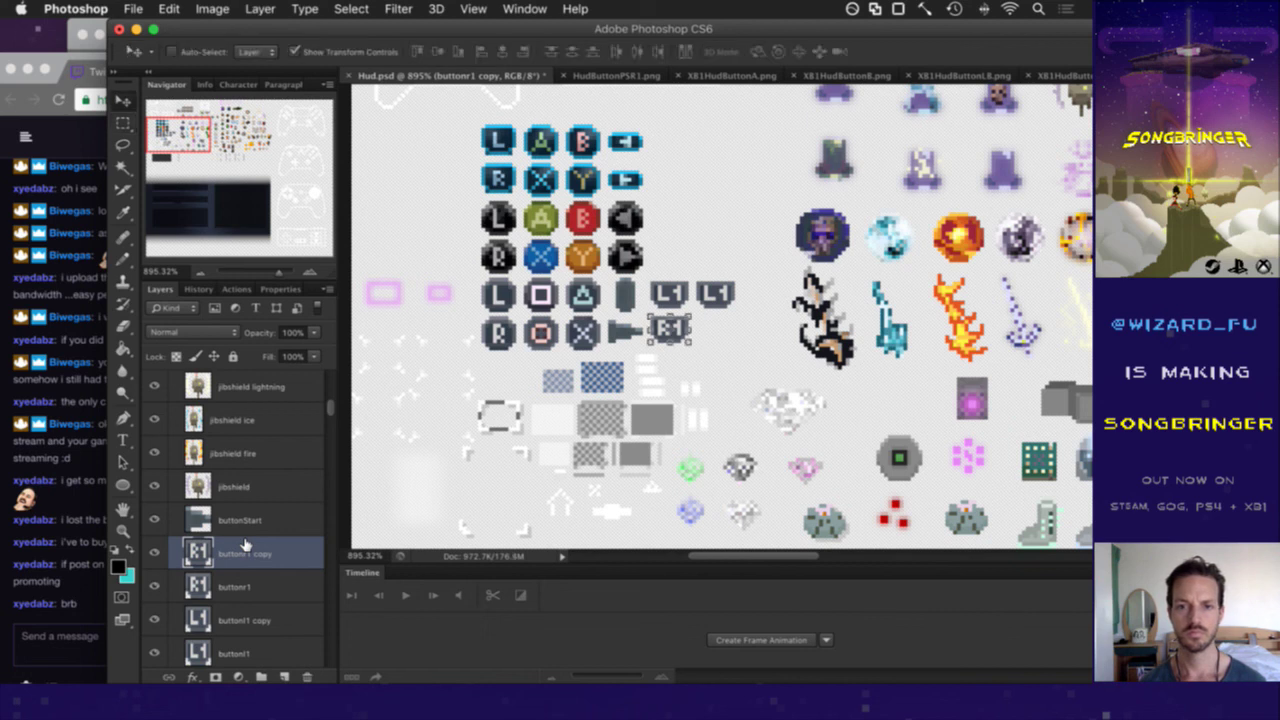
key("Right")
key("Right")
key("Right")
key("Right")
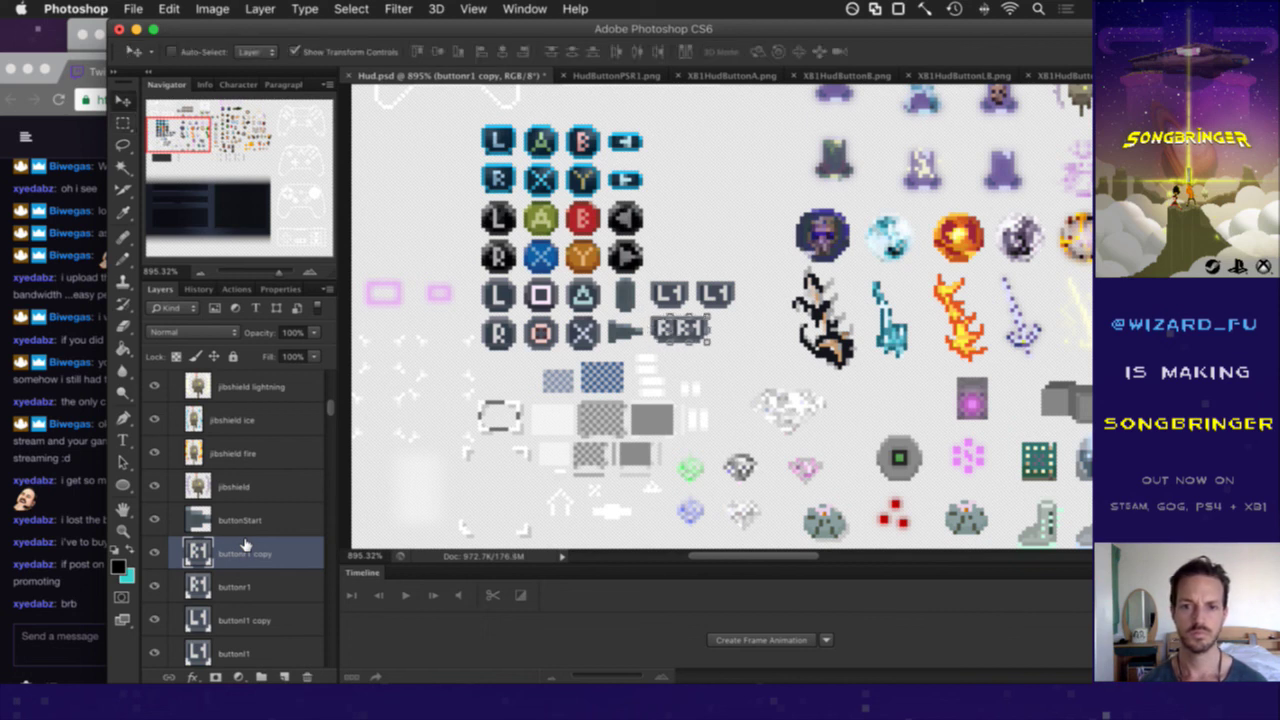
key("Right")
key("Right")
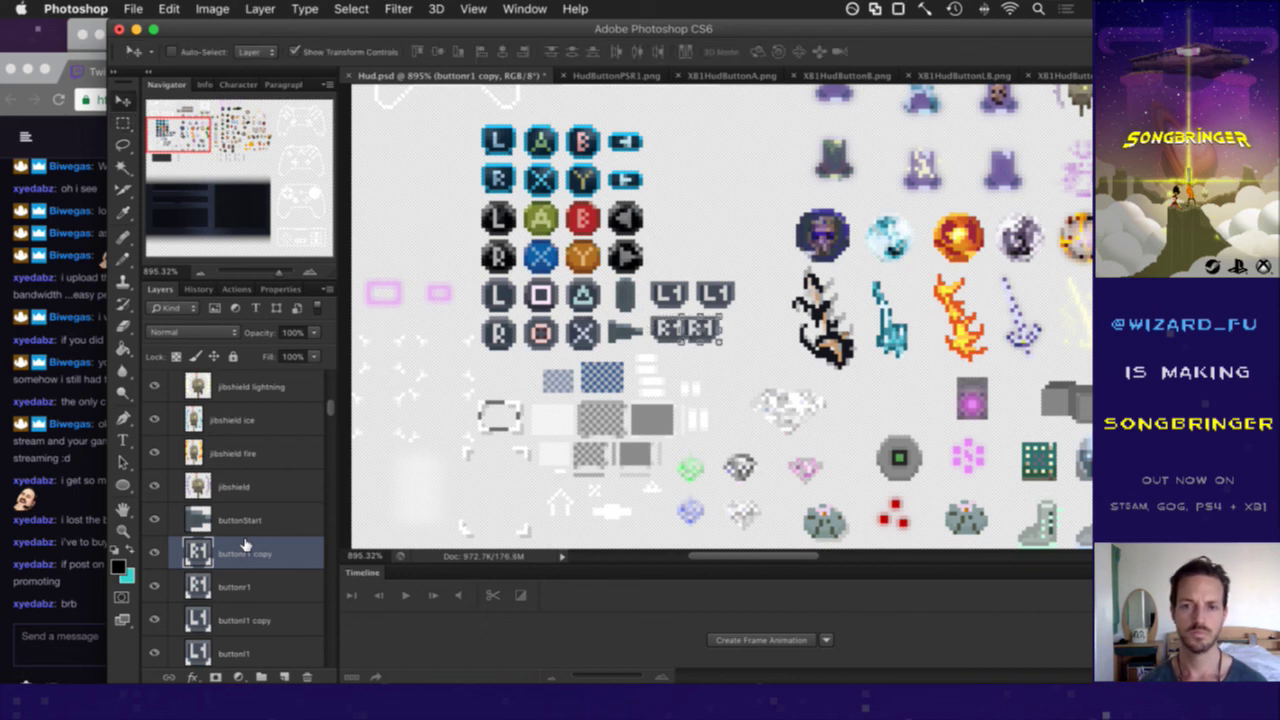
key("Right")
key("Right")
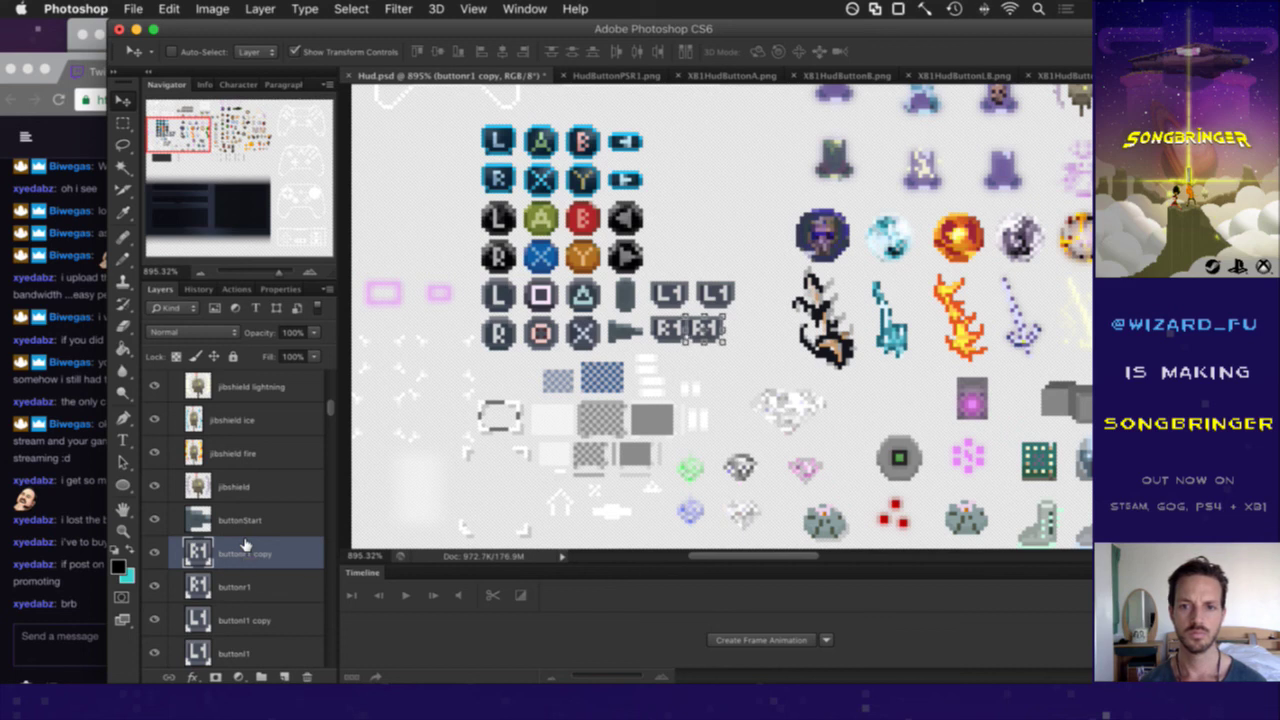
key("Right")
key("Right")
key("Right")
key("m")
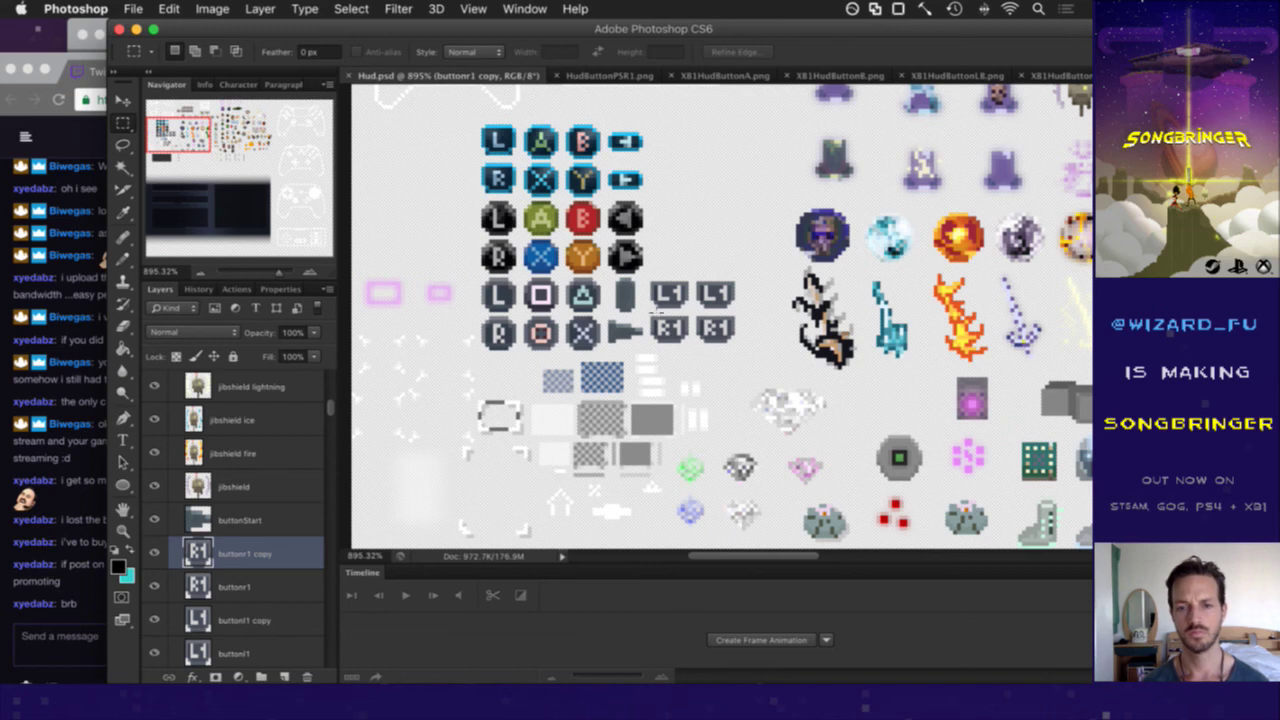
- Widen the original L1 button by 1 px by selecting its right half and shifting a duplicate of it right, then deselect
left_click_drag(670, 307, 757, 309)
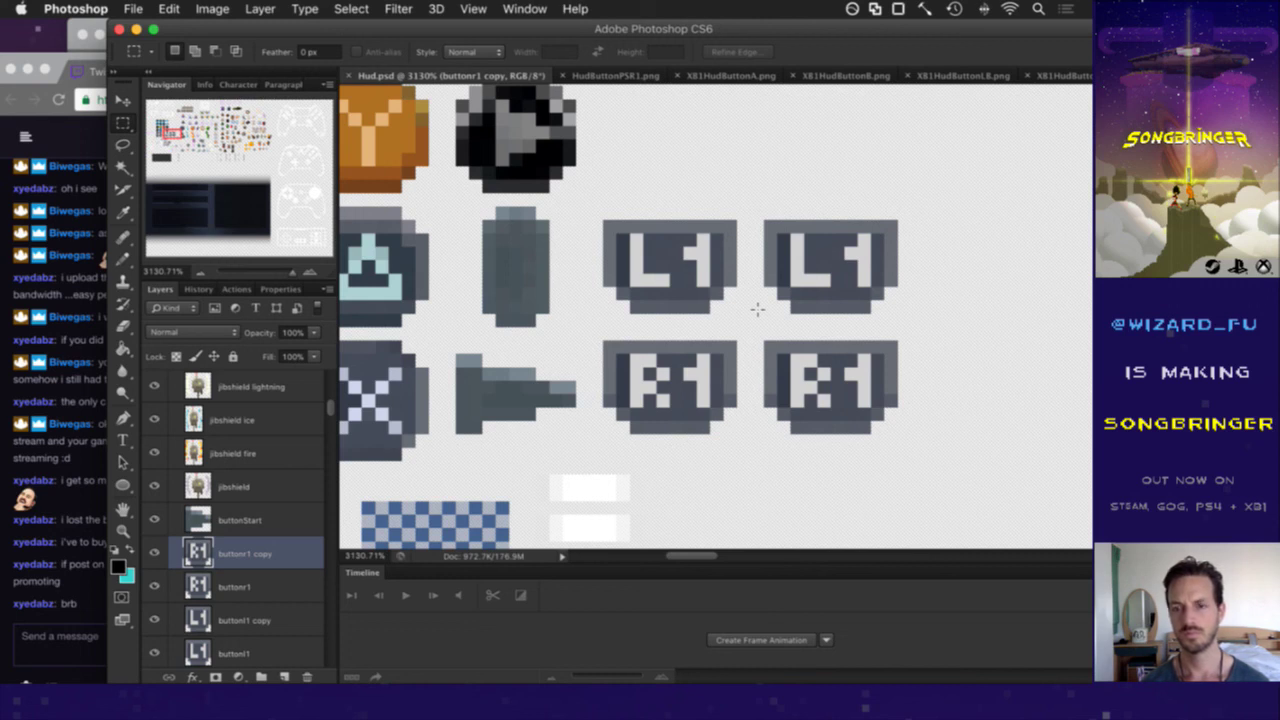
left_click(243, 648)
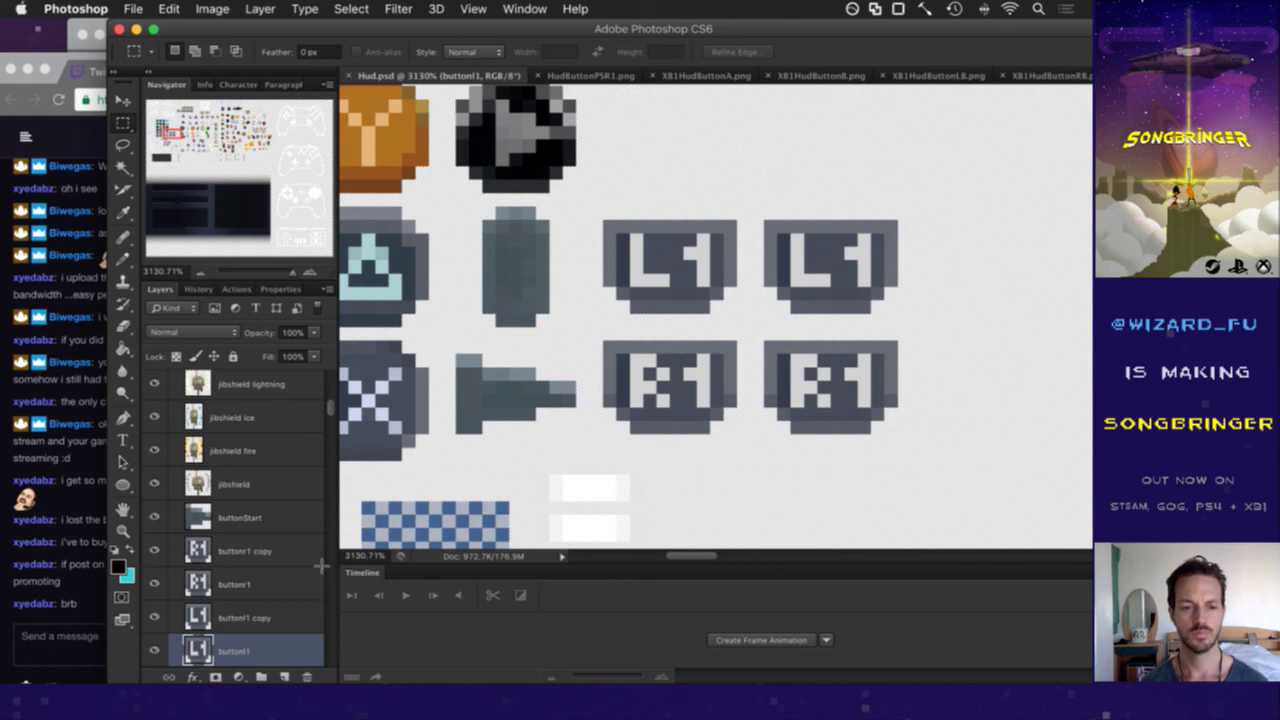
scroll(251, 614, "down", 1)
key("v")
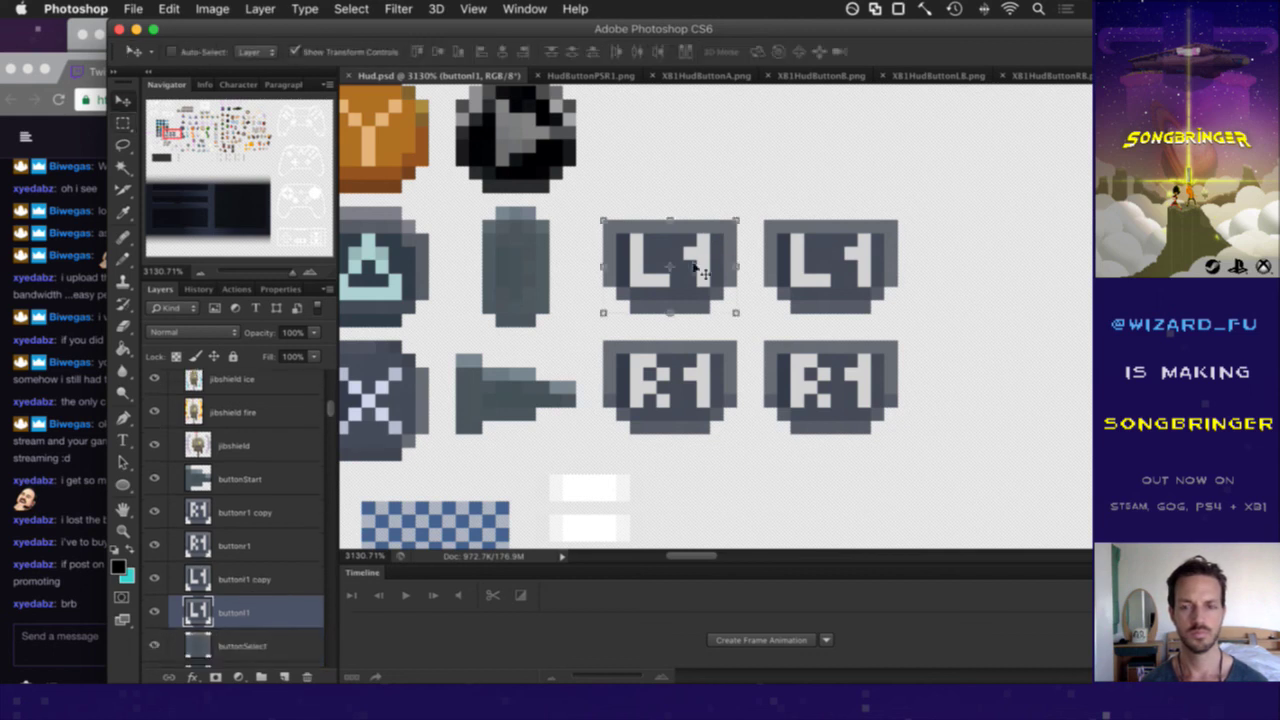
key("m")
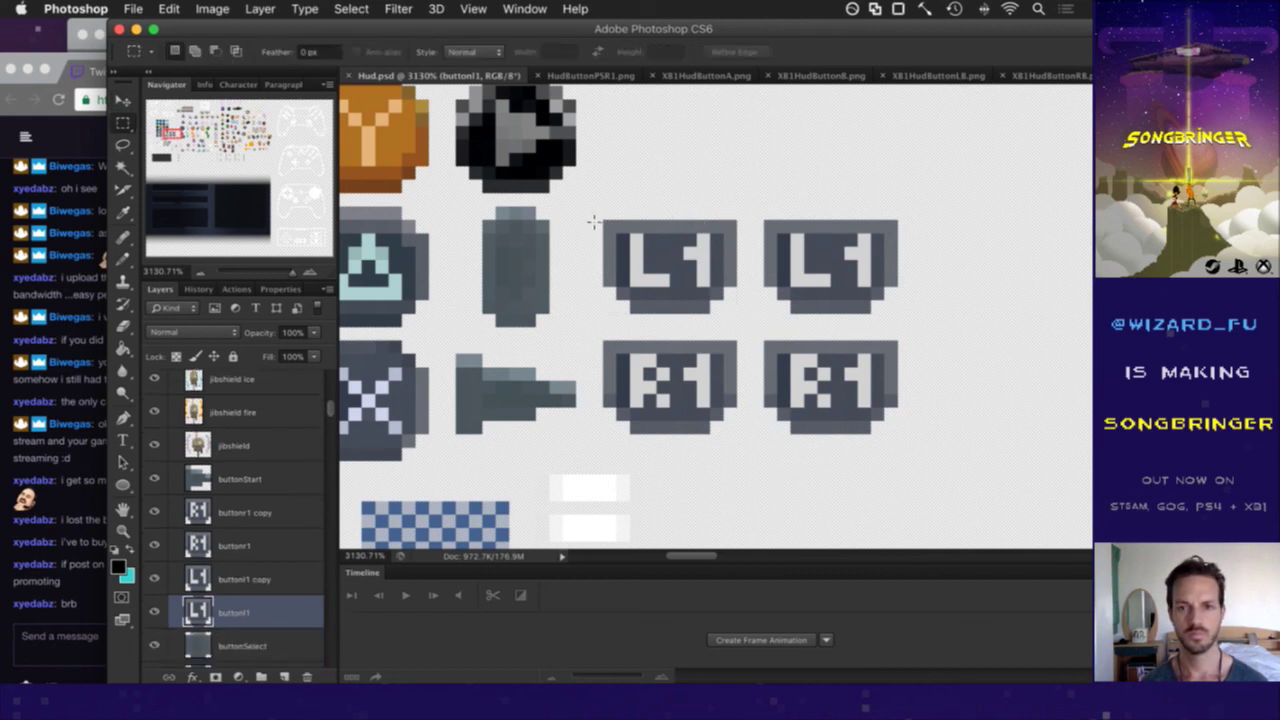
left_click_drag(671, 208, 748, 312)
key("v")
left_click_drag(736, 245, 740, 242)
key("m")
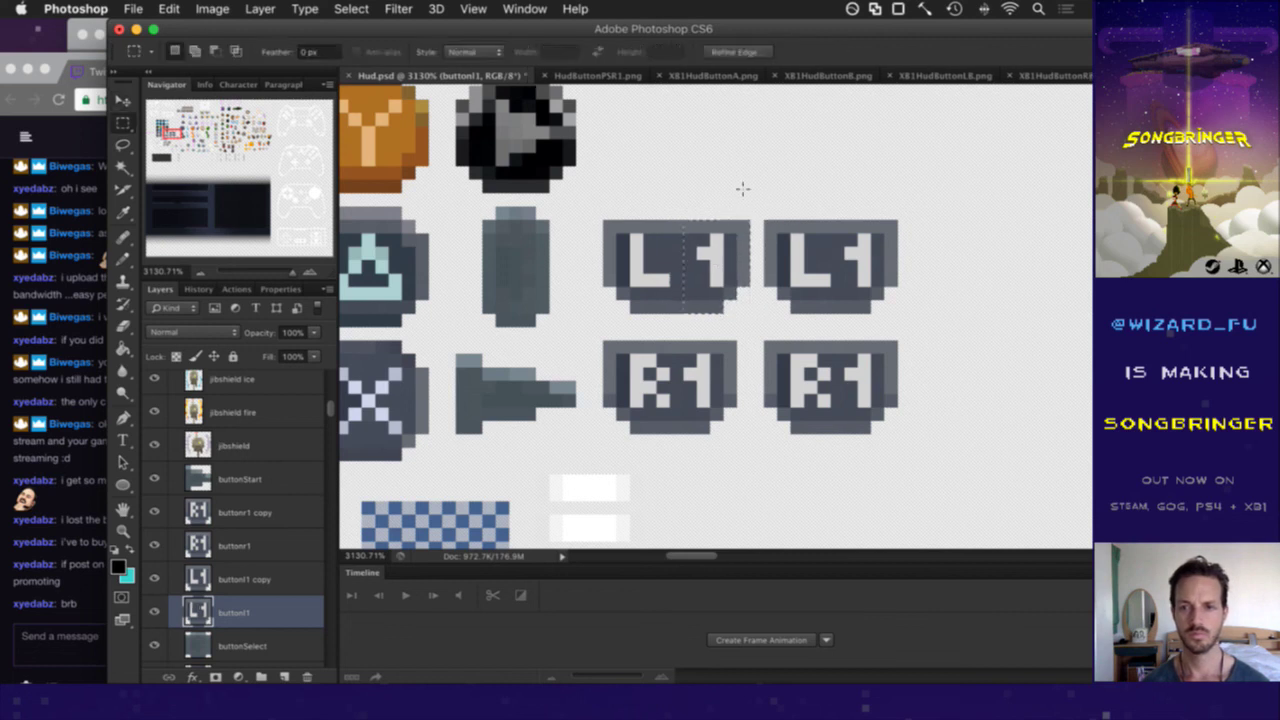
left_click(742, 252)
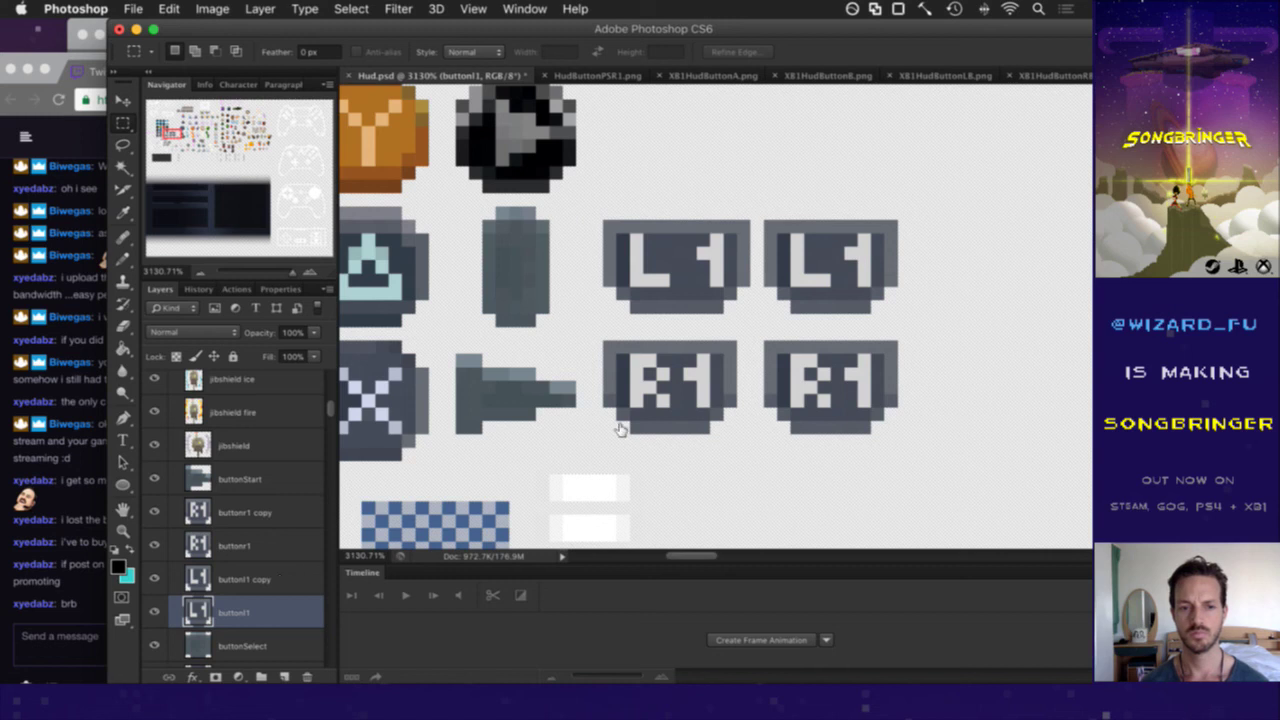
- Widen the copied L1 button on the buttonl1 copy layer by duplicating its right half 1 px to the right
key("alt+bracketright")
left_click_drag(831, 208, 886, 263)
key("v")
key("Right")
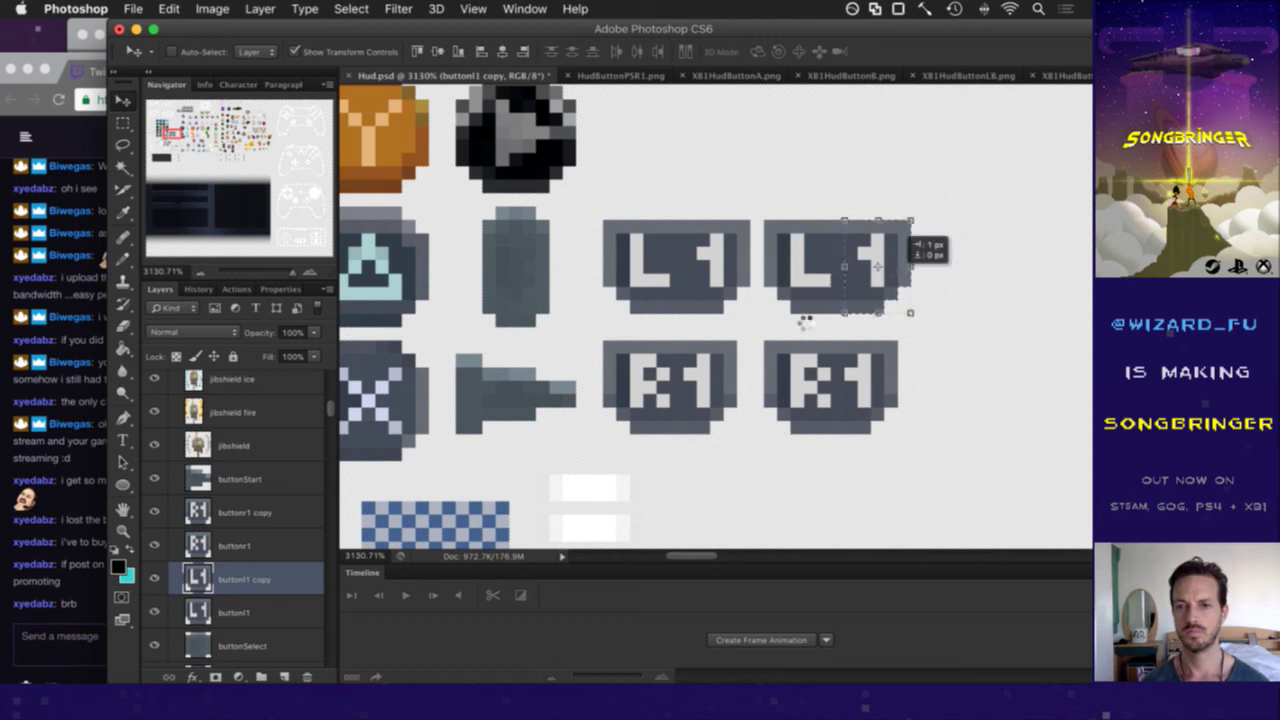
- Widen the original R1 button on the buttonr1 layer by duplicating its right half 1 px to the right, and deselect
key("m")
left_click_drag(670, 327, 740, 441)
key("v")
key("alt+Right")
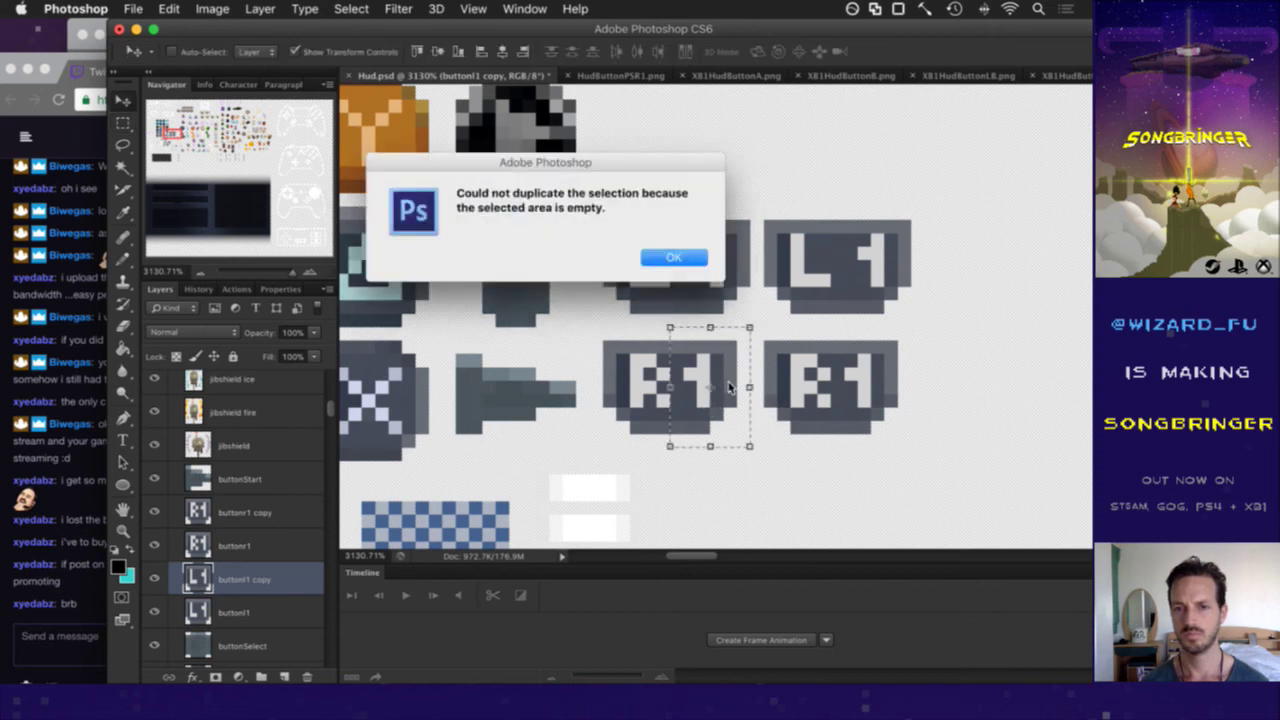
left_click(672, 259)
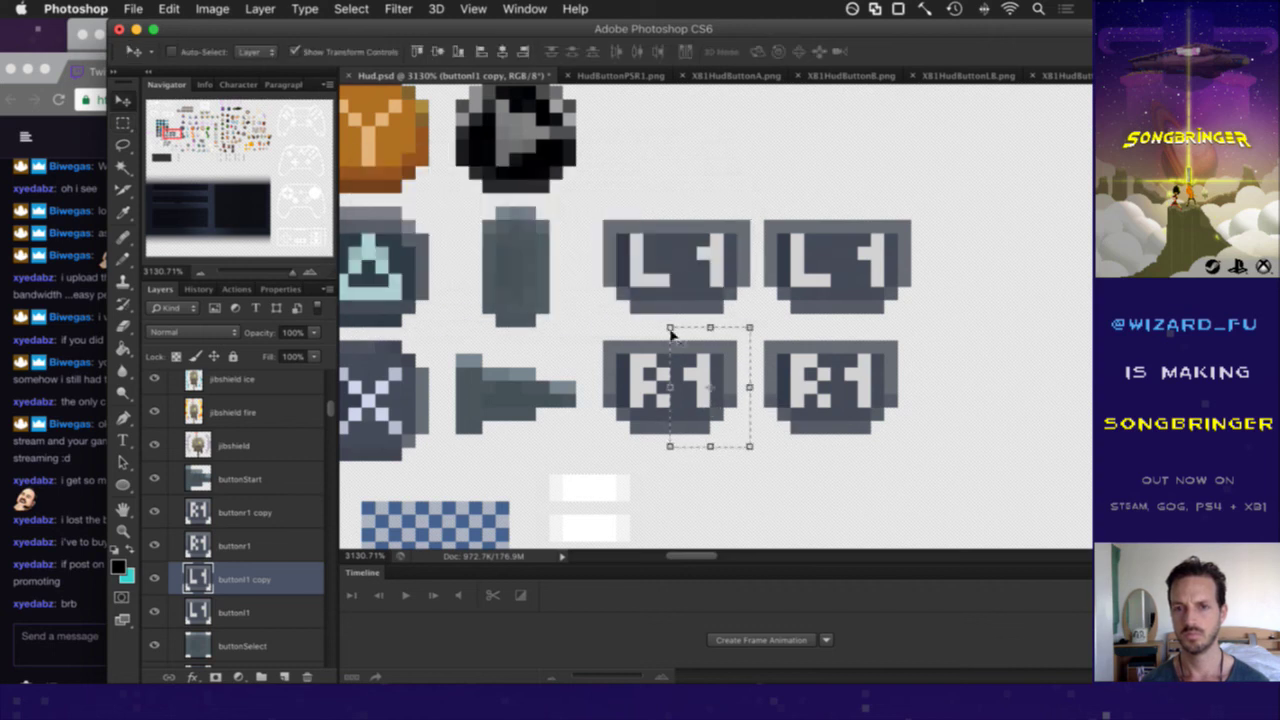
key("alt+]")
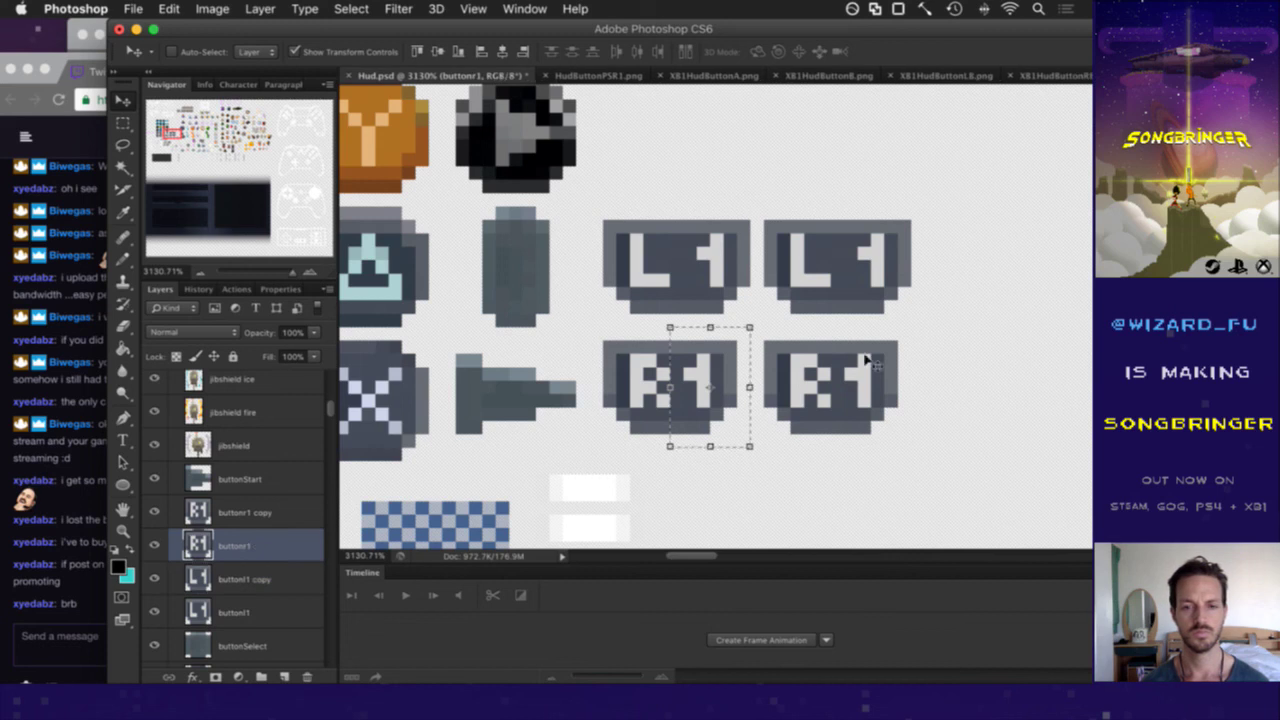
left_click_drag(719, 352, 720, 355)
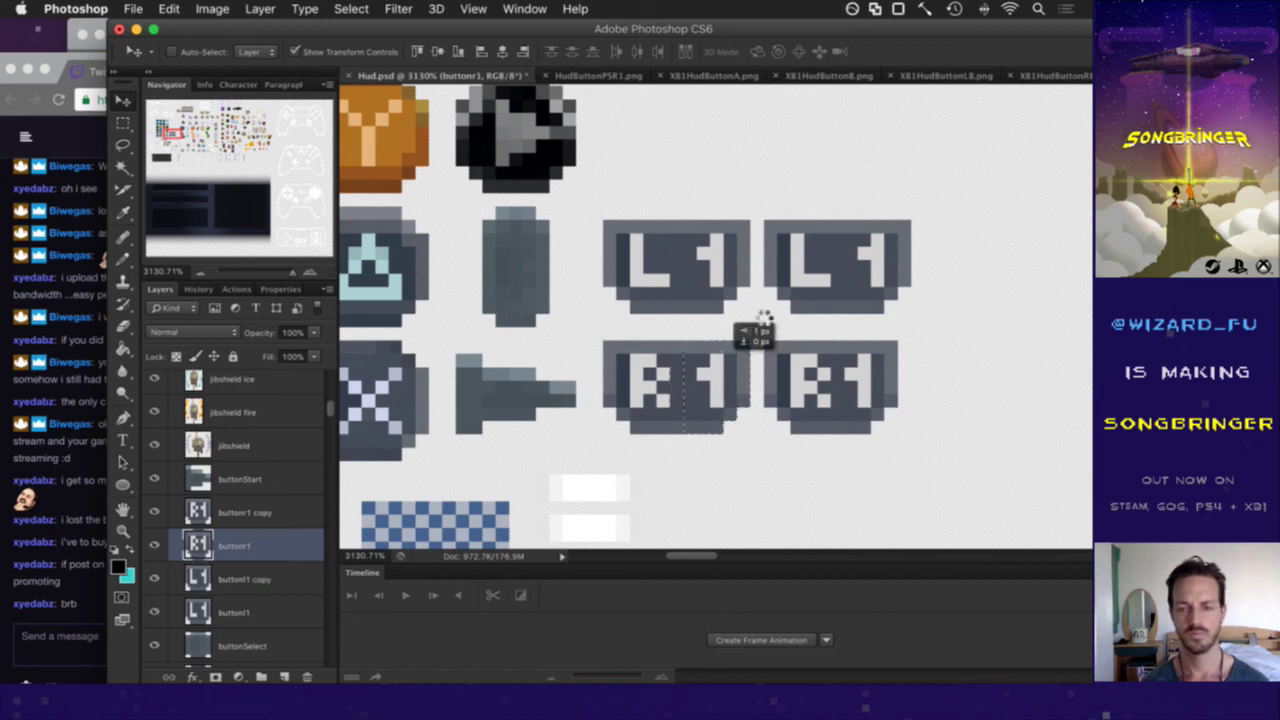
key("ctrl+d")
- Widen the copied R1 button on the buttonr1 copy layer by duplicating its right half 1 px to the right
key("m")
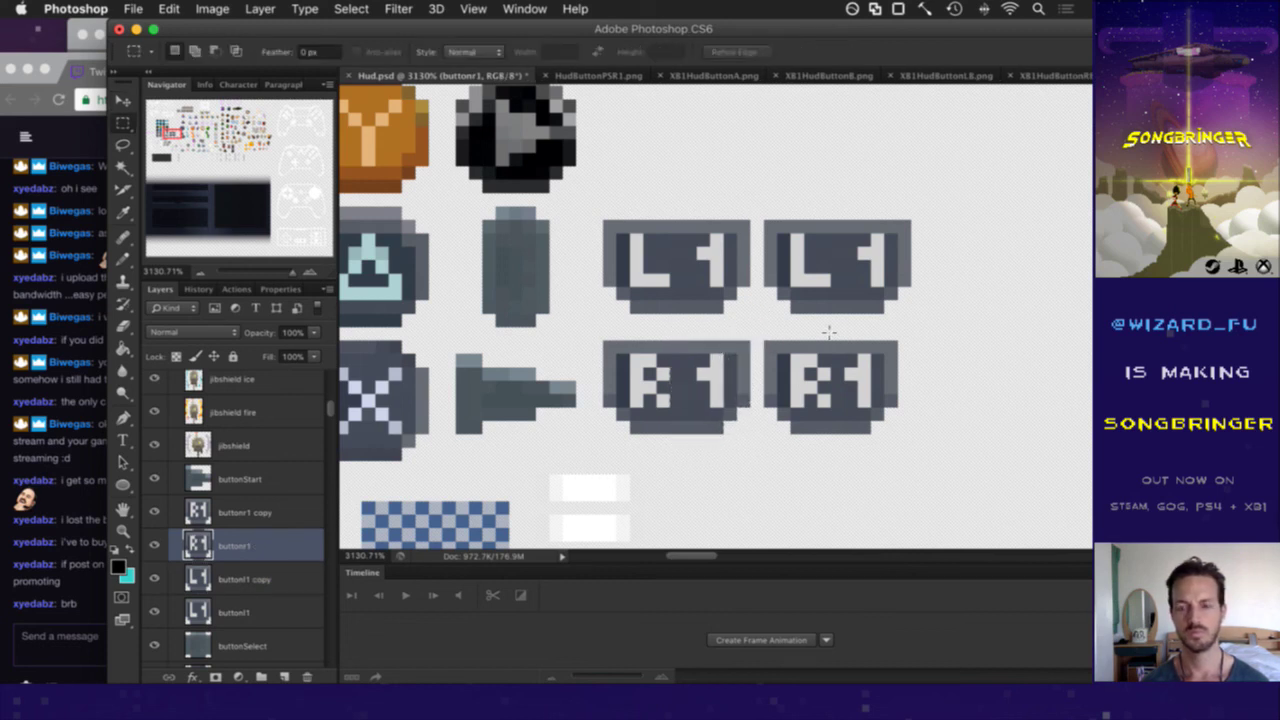
left_click(276, 515)
left_click_drag(840, 334, 910, 446)
key("v")
left_click_drag(903, 355, 903, 355)
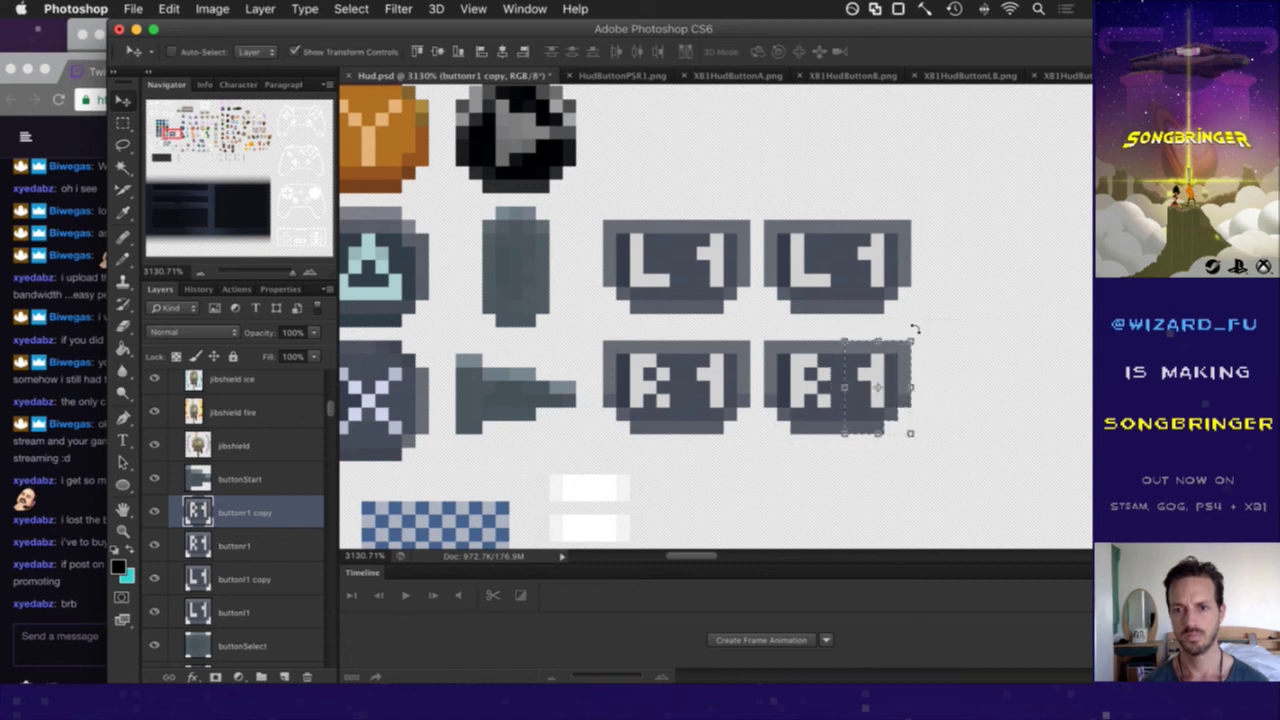
- Save the sprite sheet and make the buttonl1 layer active
key("m")
key("super+s")
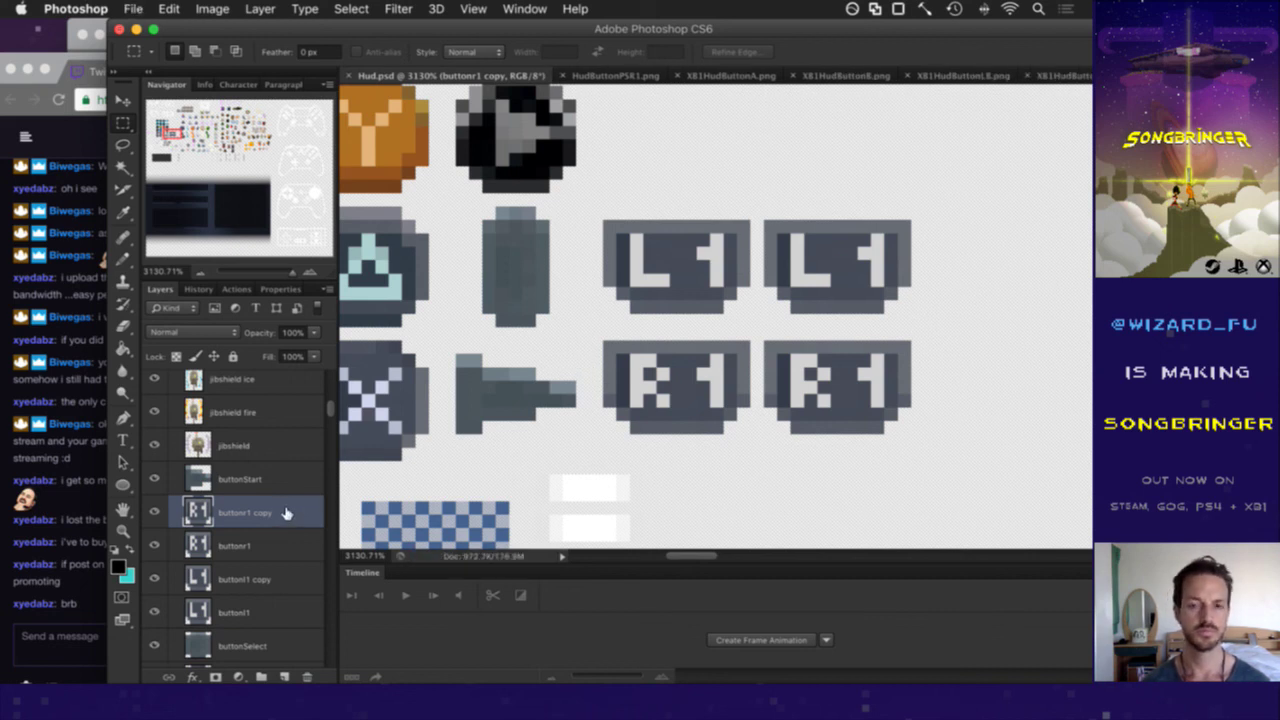
left_click(233, 611)
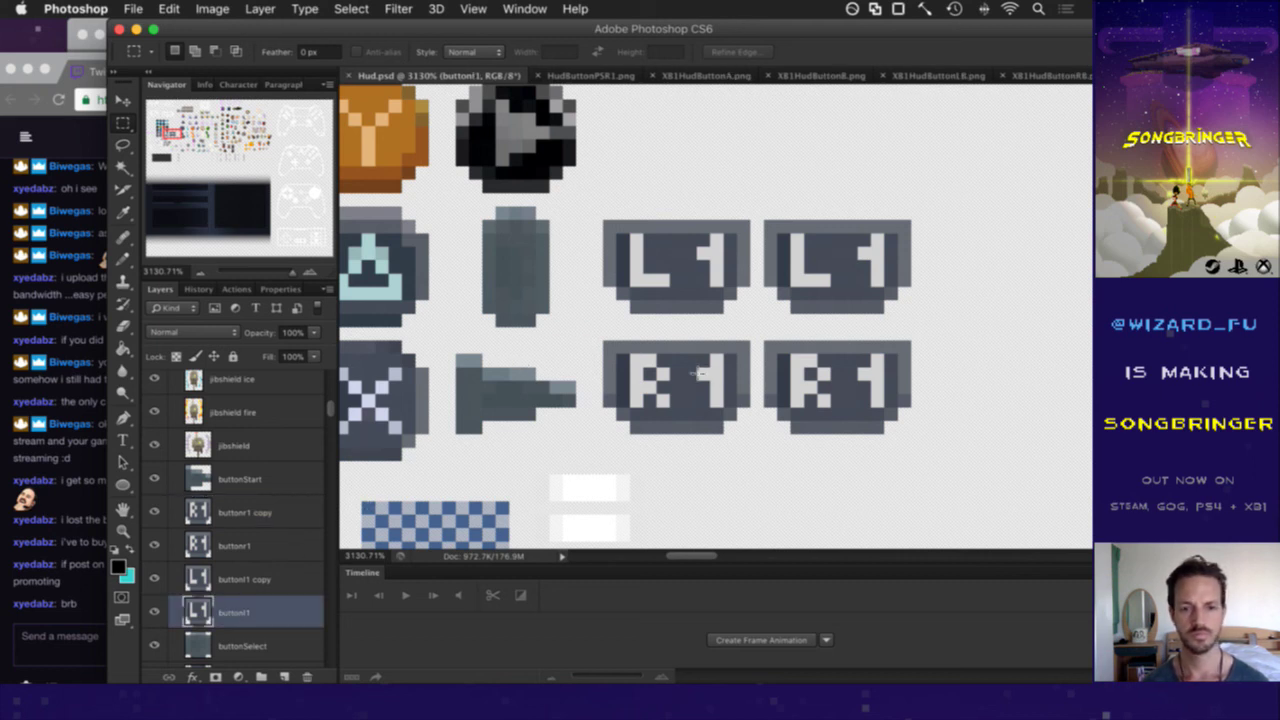
- Repaint the 1 on the buttonl1 button as a T using the sampled light grey and dark background colours
key("i")
left_click(689, 282)
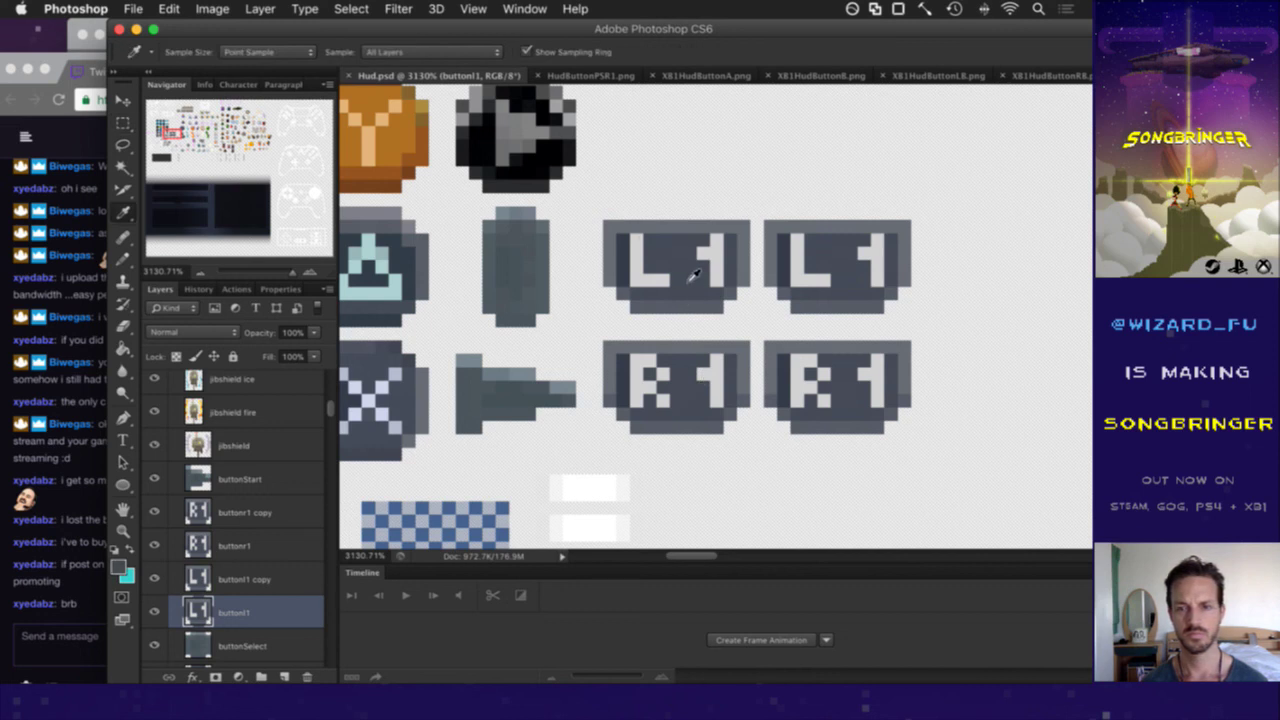
key("b")
left_click(718, 263, "alt")
left_click(697, 240)
left_click(705, 282)
left_click(704, 268)
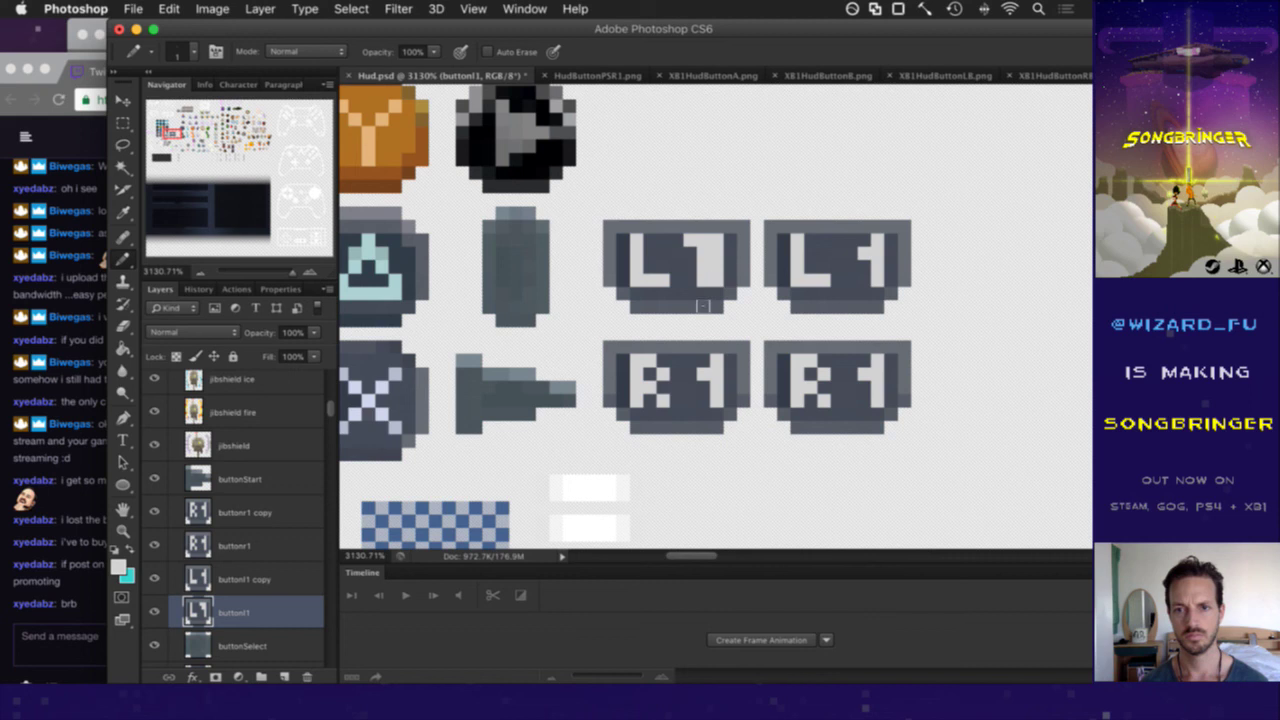
left_click(736, 265, "alt")
left_click_drag(716, 250, 712, 312)
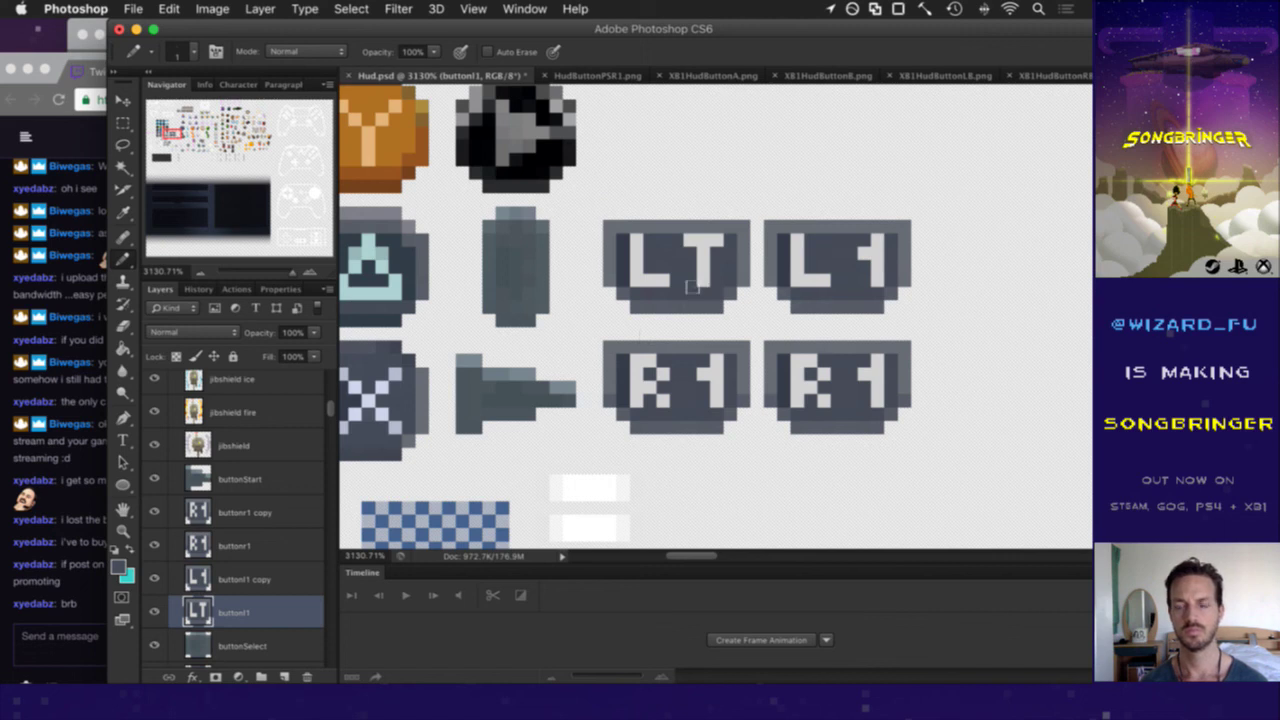
- Repaint the T on the buttonl1 button as a B, carving its gaps with the sampled dark background colour
key("i")
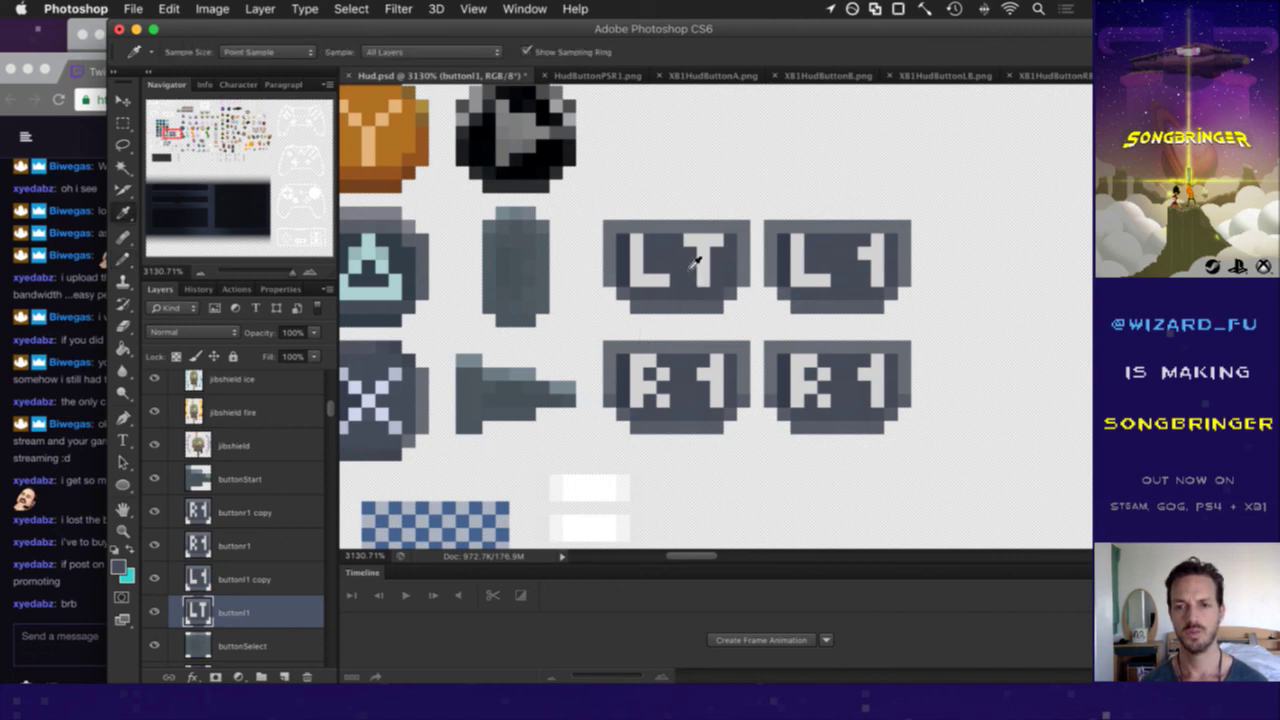
left_click(712, 262)
key("b")
left_click_drag(688, 248, 700, 298)
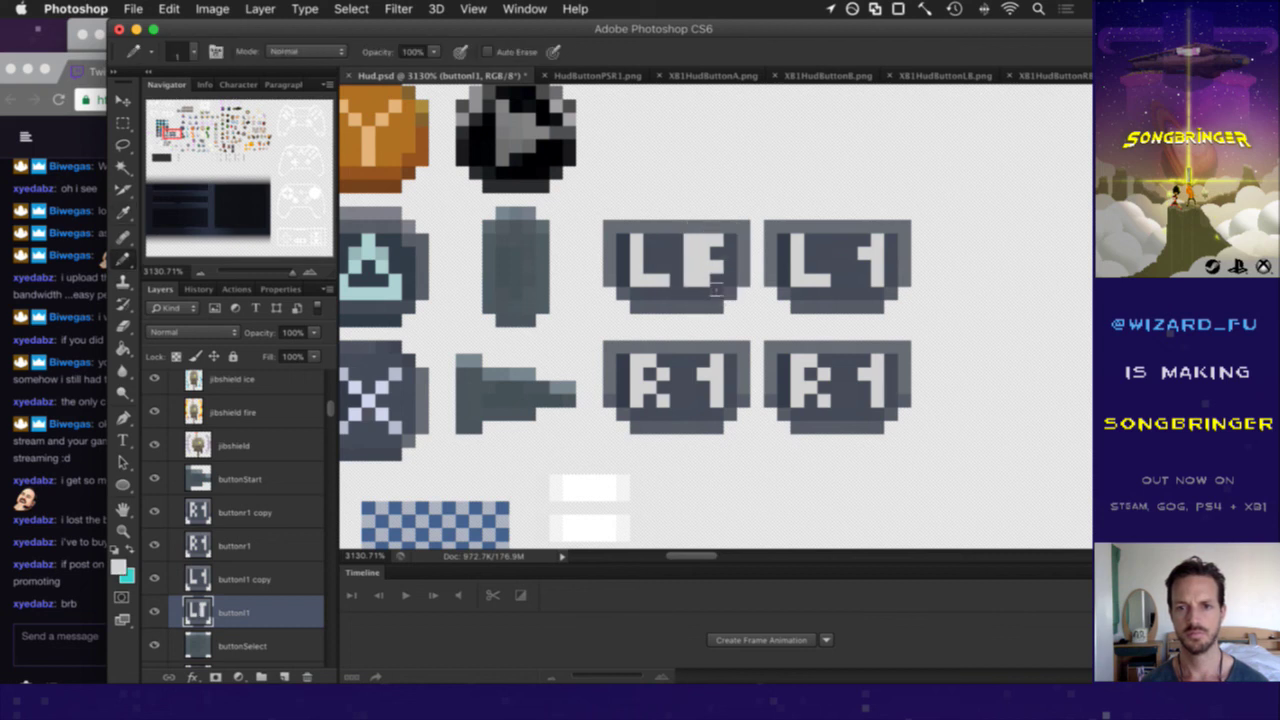
left_click(728, 262, "alt")
left_click(710, 288)
left_click_drag(704, 266, 703, 282)
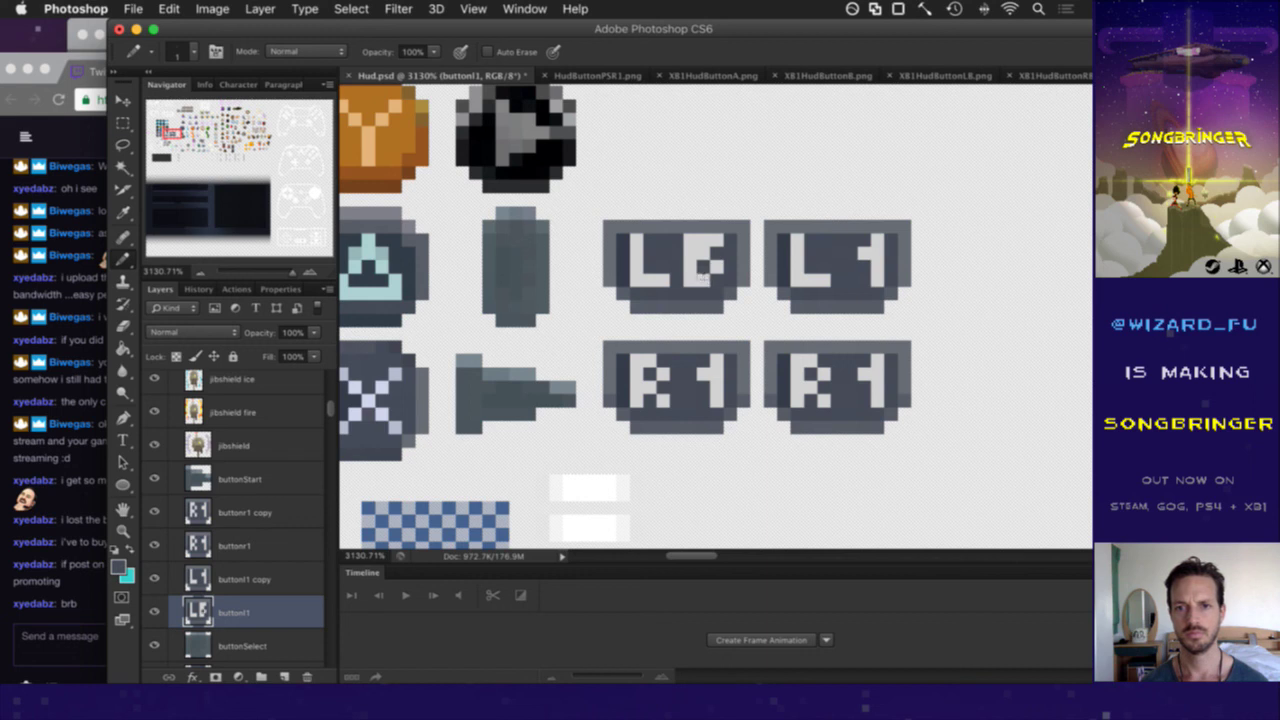
left_click(704, 240)
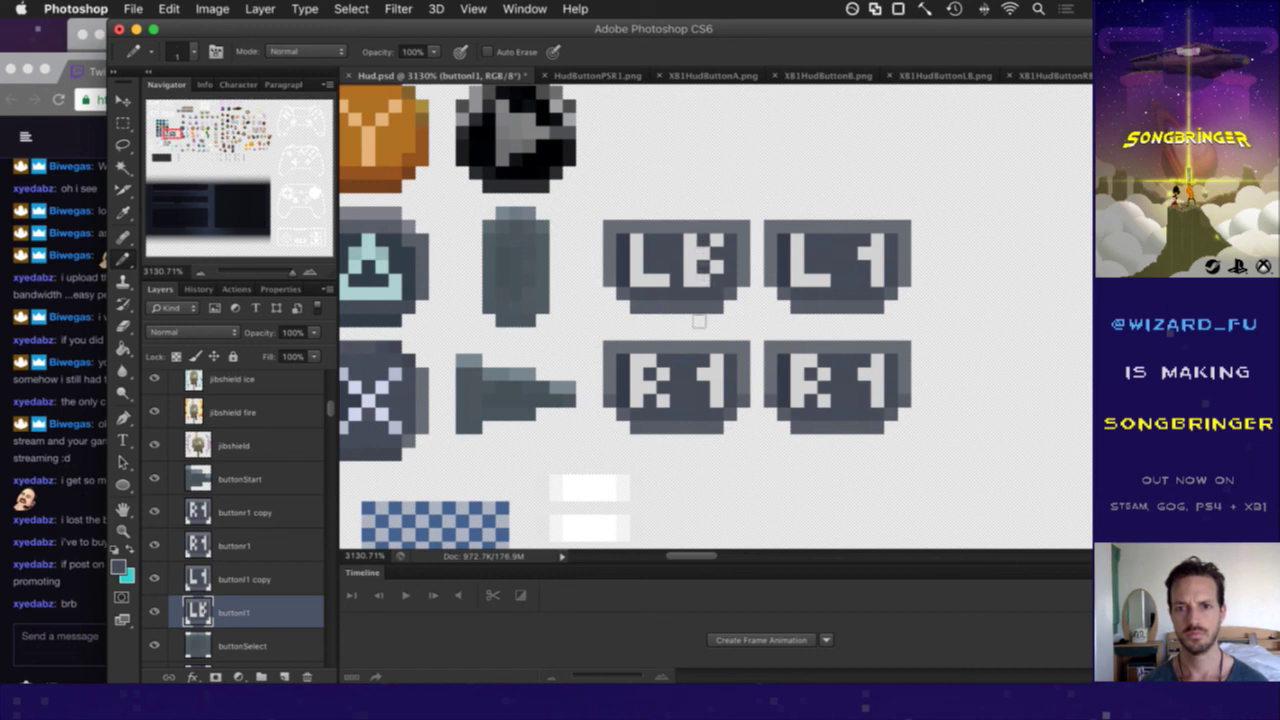
- Extend the B on the buttonl1 button down one pixel row and reshape its bowls and gaps to fit
left_click(697, 290, "alt")
left_click_drag(690, 294, 704, 294)
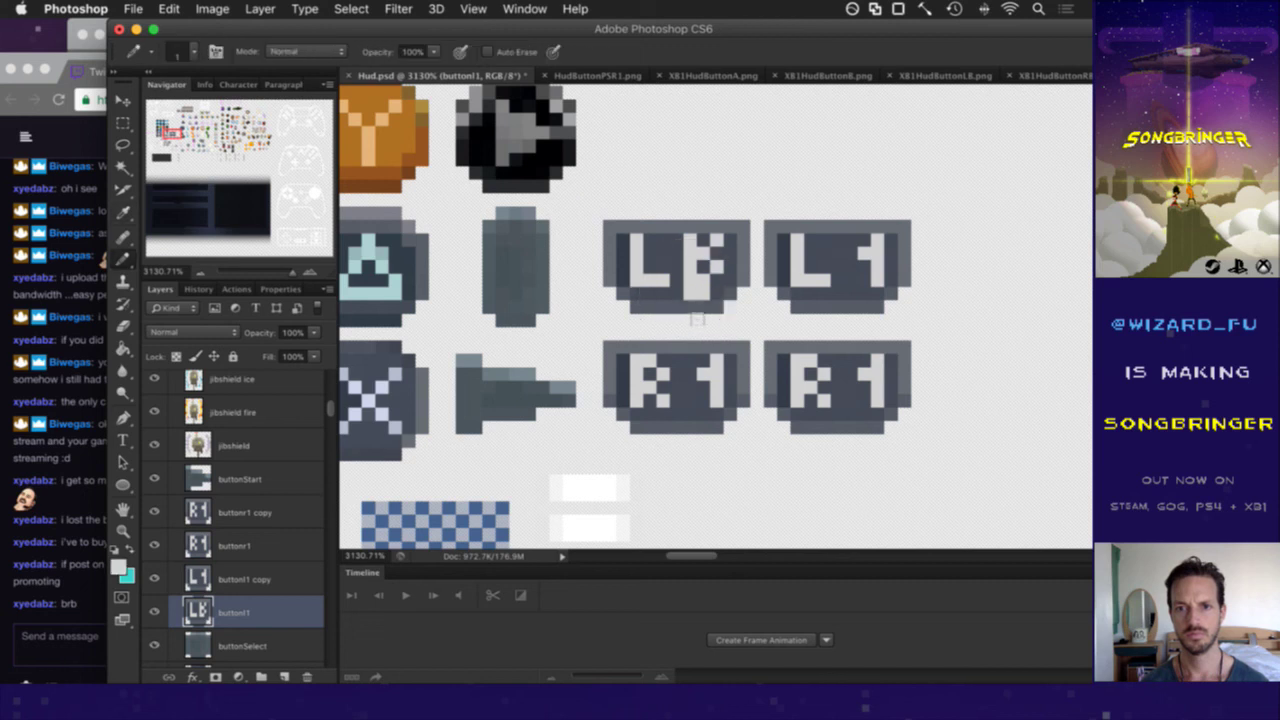
left_click(697, 260, "alt")
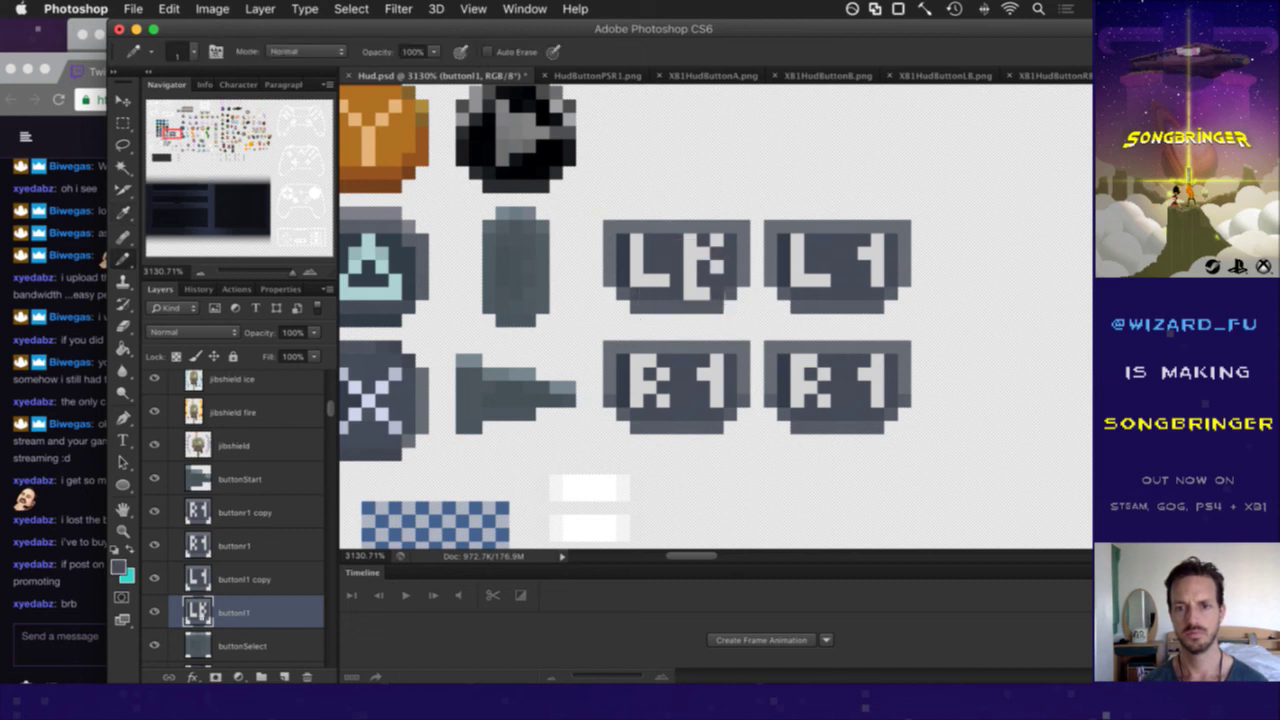
left_click(724, 275, "alt")
left_click(704, 267)
left_click(717, 254)
left_click(704, 240)
left_click(722, 276)
left_click(734, 263, "alt")
left_click(704, 254)
left_click(702, 284)
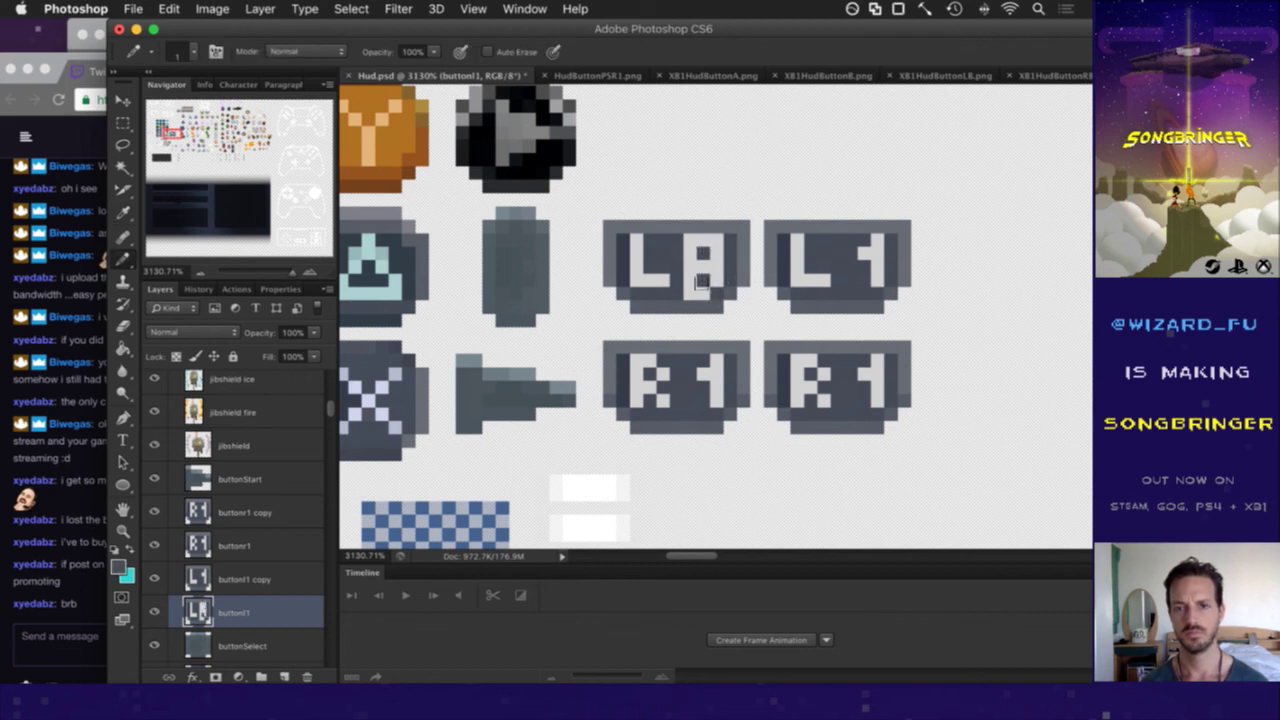
left_click(717, 267)
- Lower the foot of the L on the buttonl1 button by one pixel row to match the B, and save
key("i")
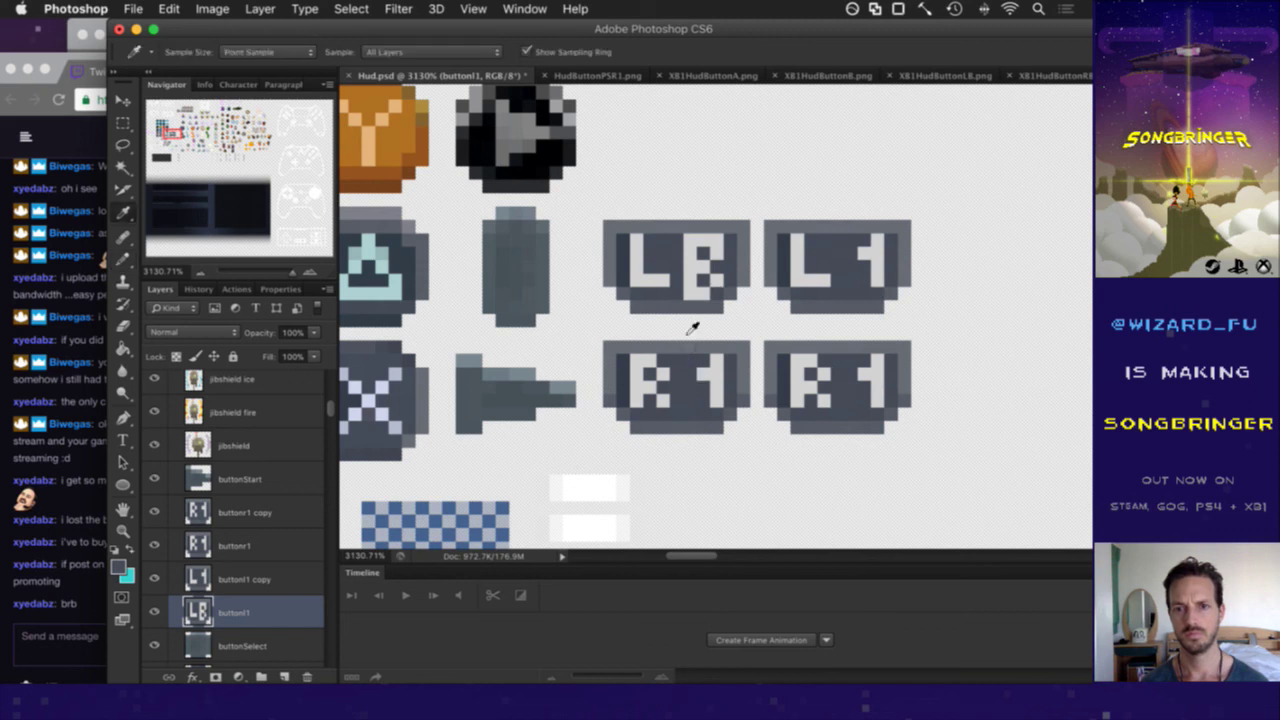
left_click(659, 289)
key("b")
left_click_drag(634, 294, 672, 294)
left_click(666, 278, "alt")
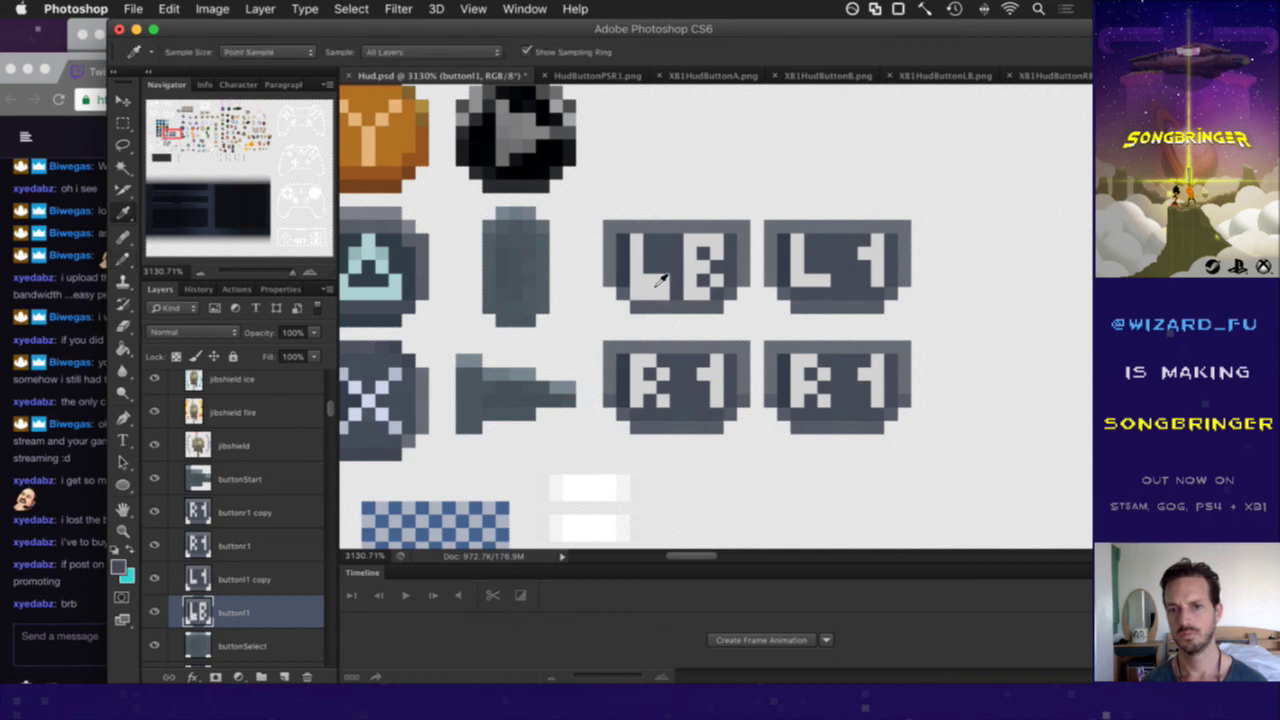
left_click_drag(672, 258, 594, 272)
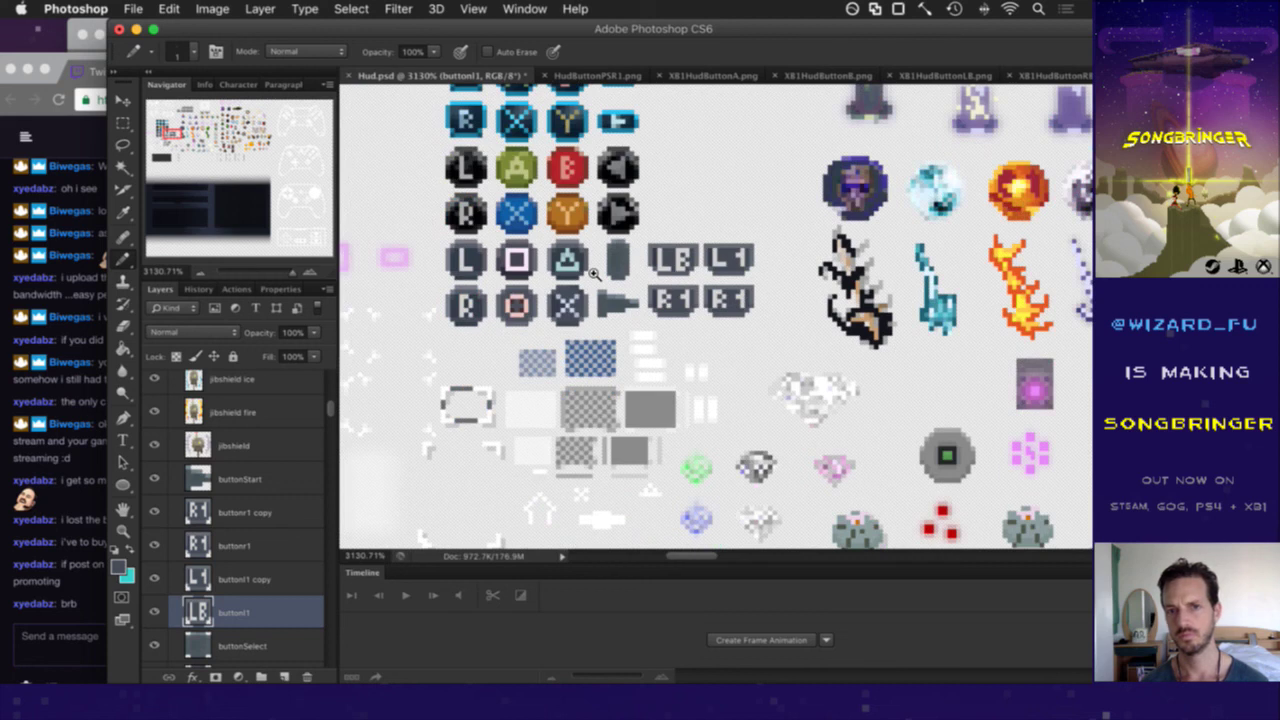
left_click_drag(594, 272, 676, 259)
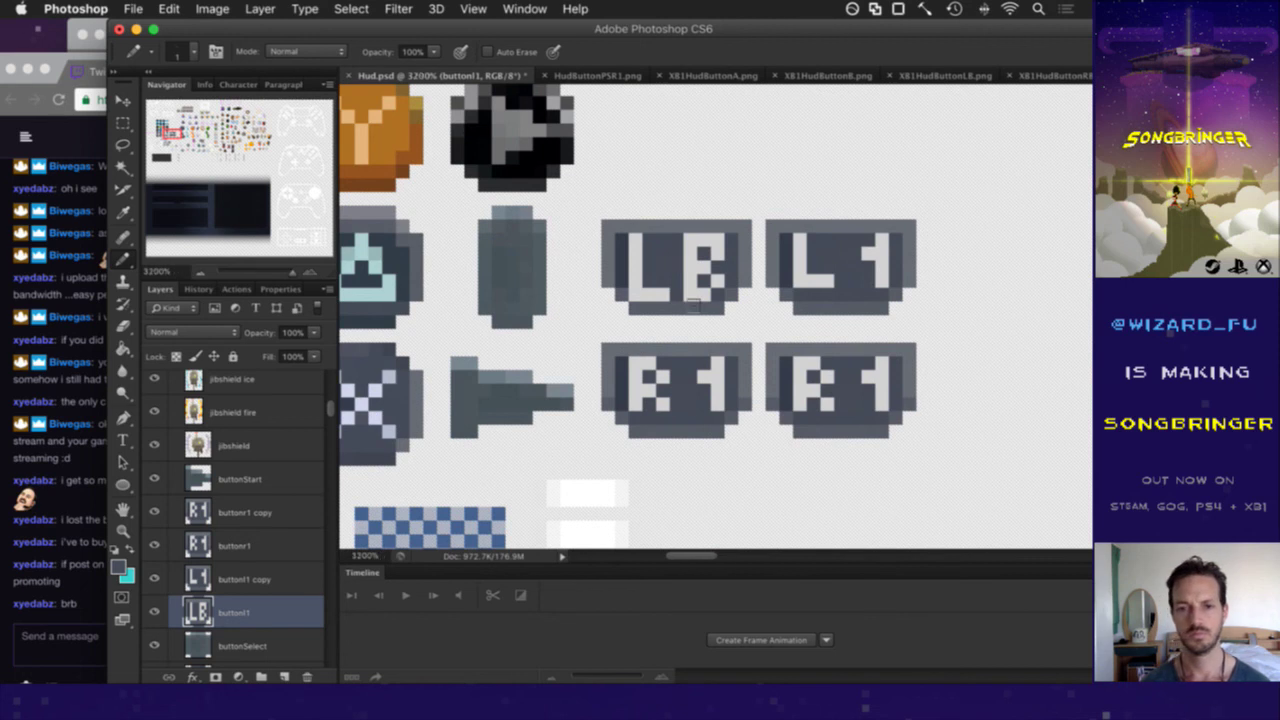
key("super+s")
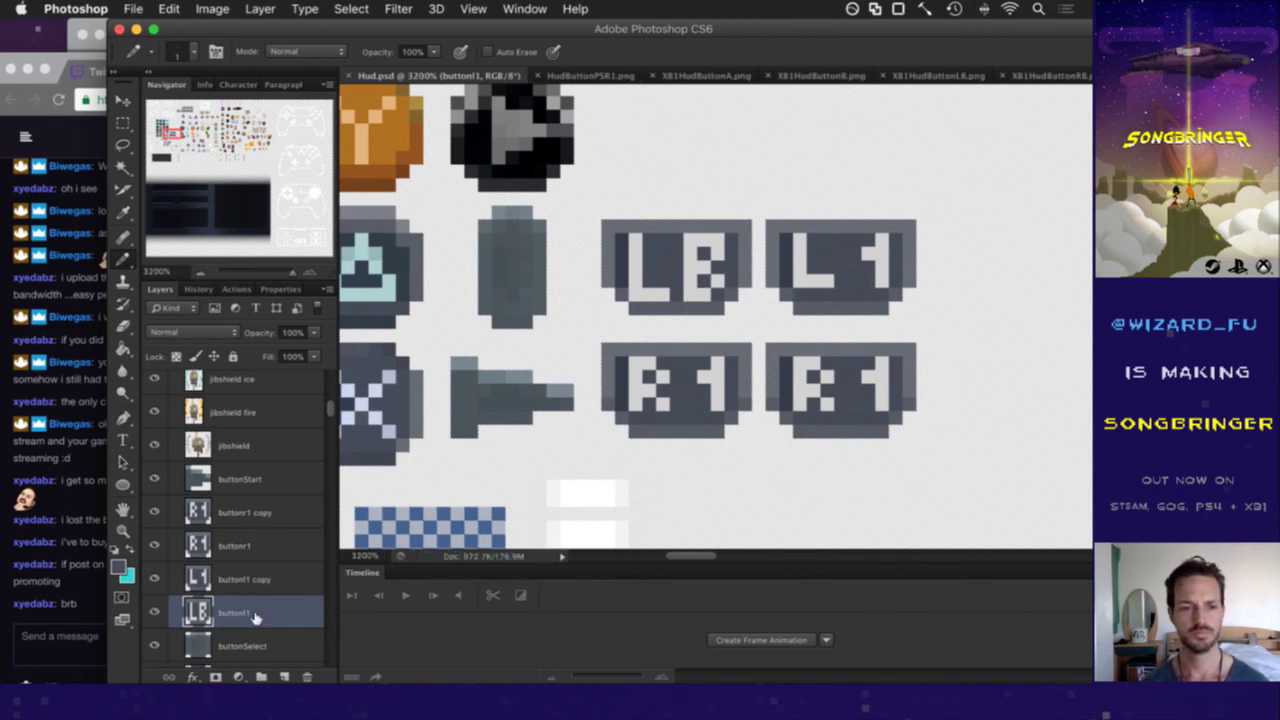
- Repaint the 1 as a T on the buttonl1 copy layer so the button reads LT, and save
left_click(268, 585)
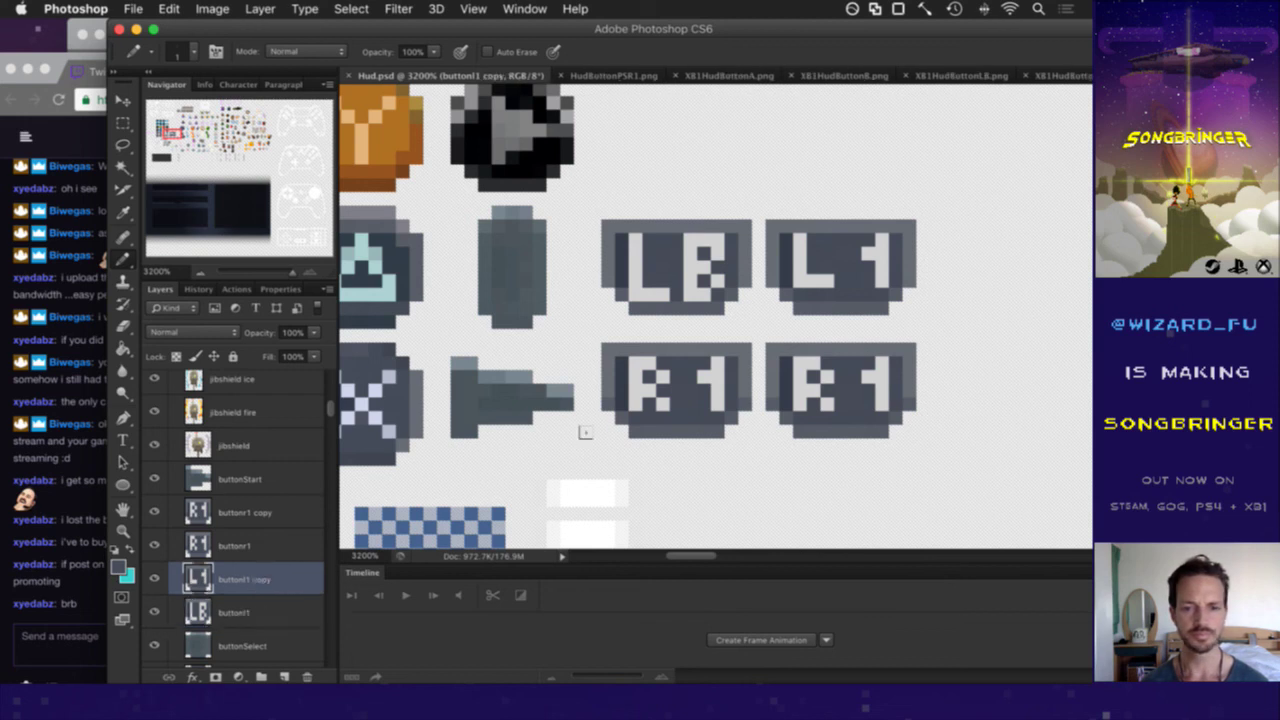
key("i")
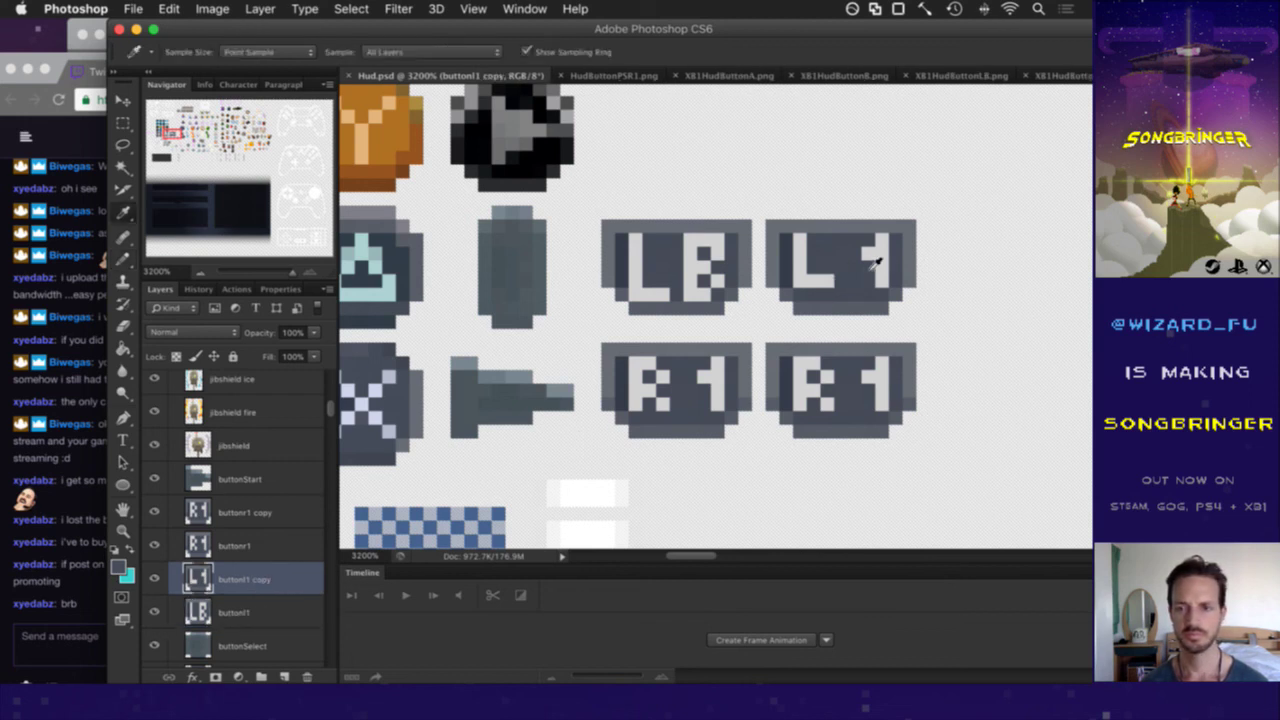
key("b")
left_click(868, 268)
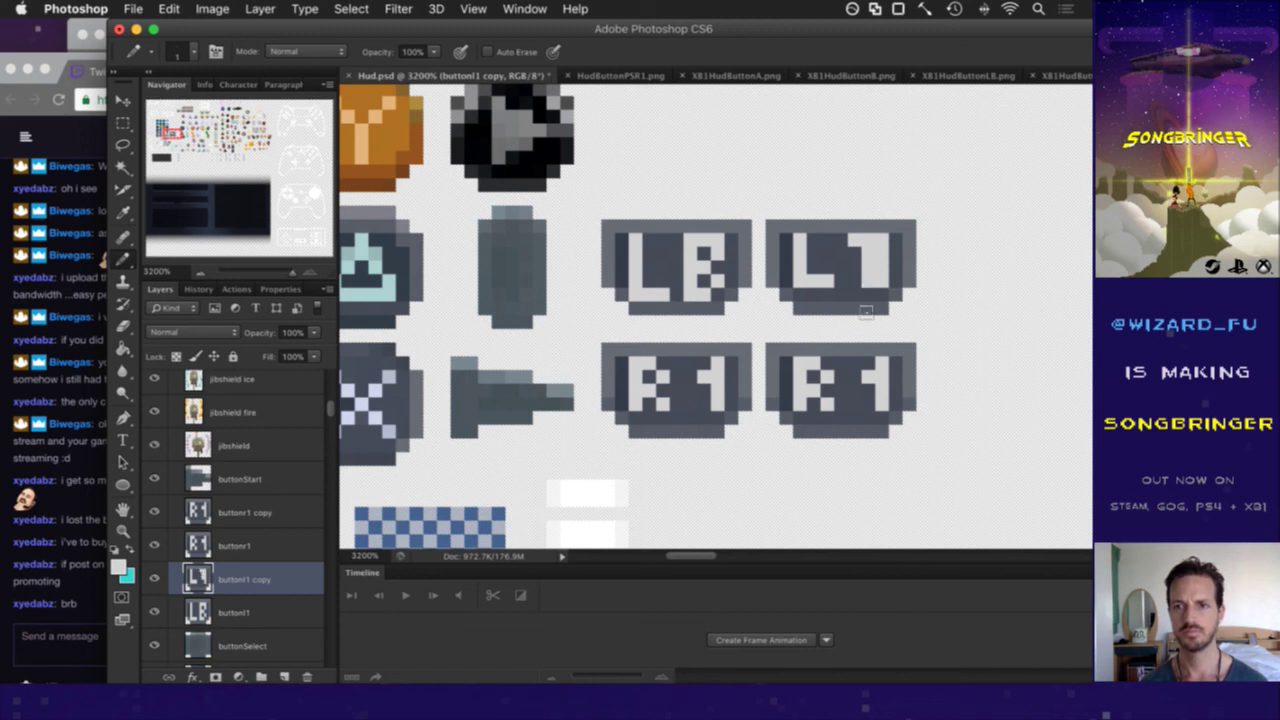
key("i")
left_click(900, 270)
key("b")
left_click_drag(882, 248, 879, 300)
key("super+s")
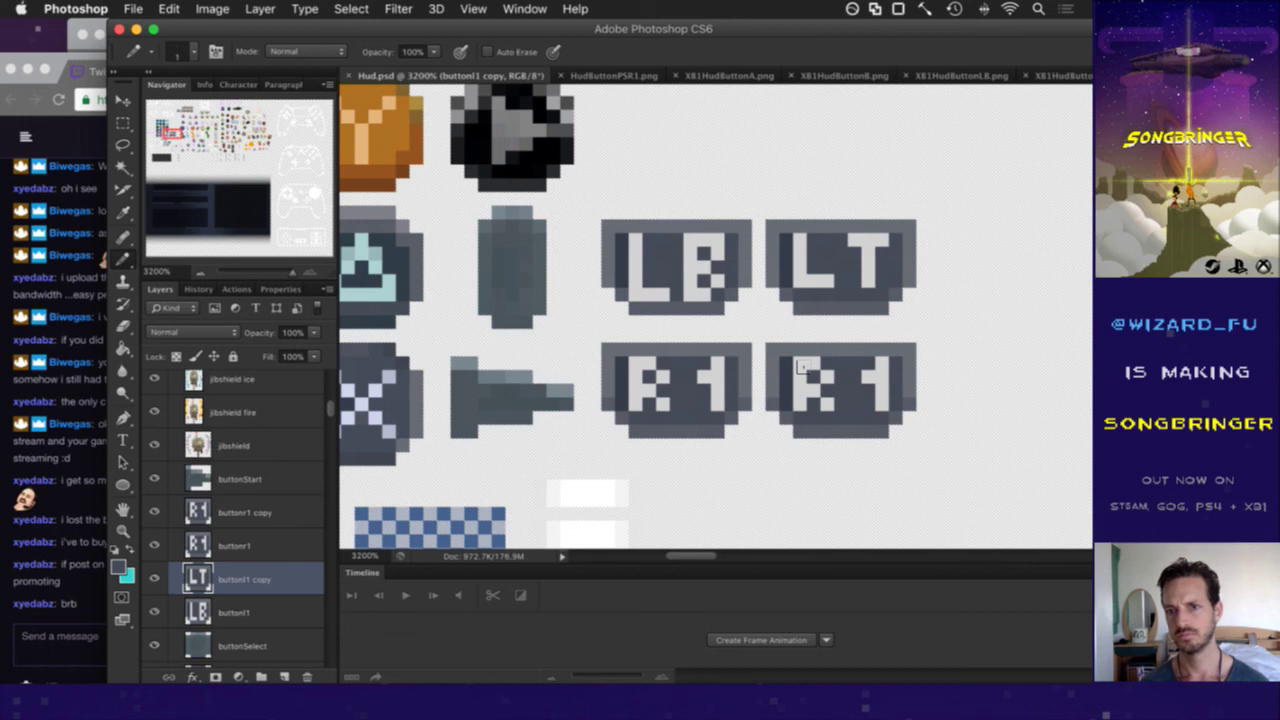
- Lengthen the legs of the R on the buttonr1 layer by one pixel row in the sampled light grey
scroll(772, 287, "down", 10)
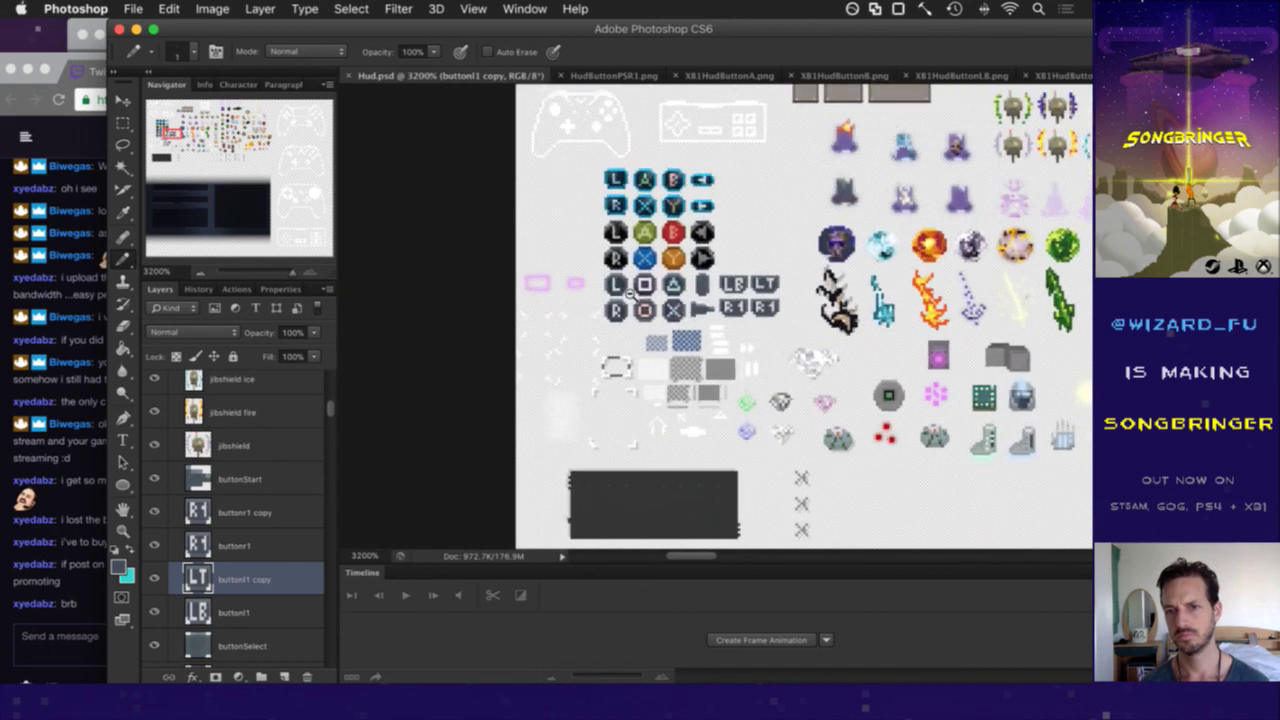
scroll(650, 292, "up", 3)
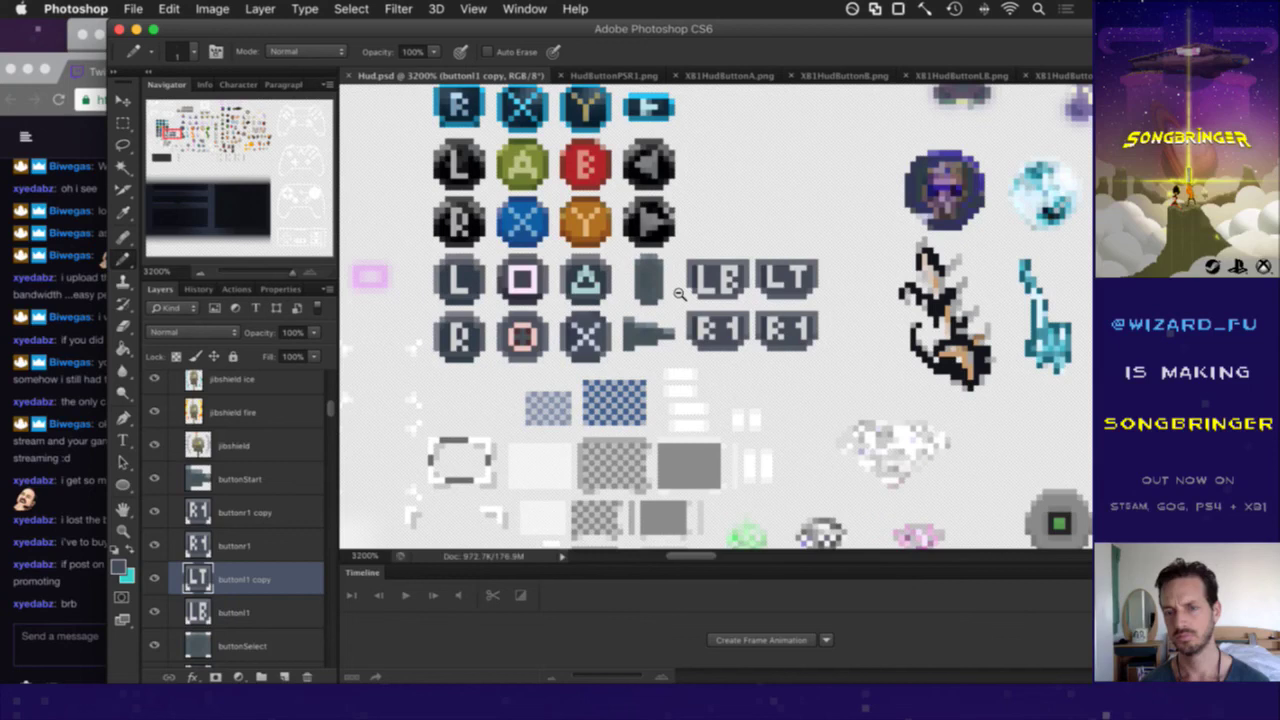
scroll(678, 293, "up", 3)
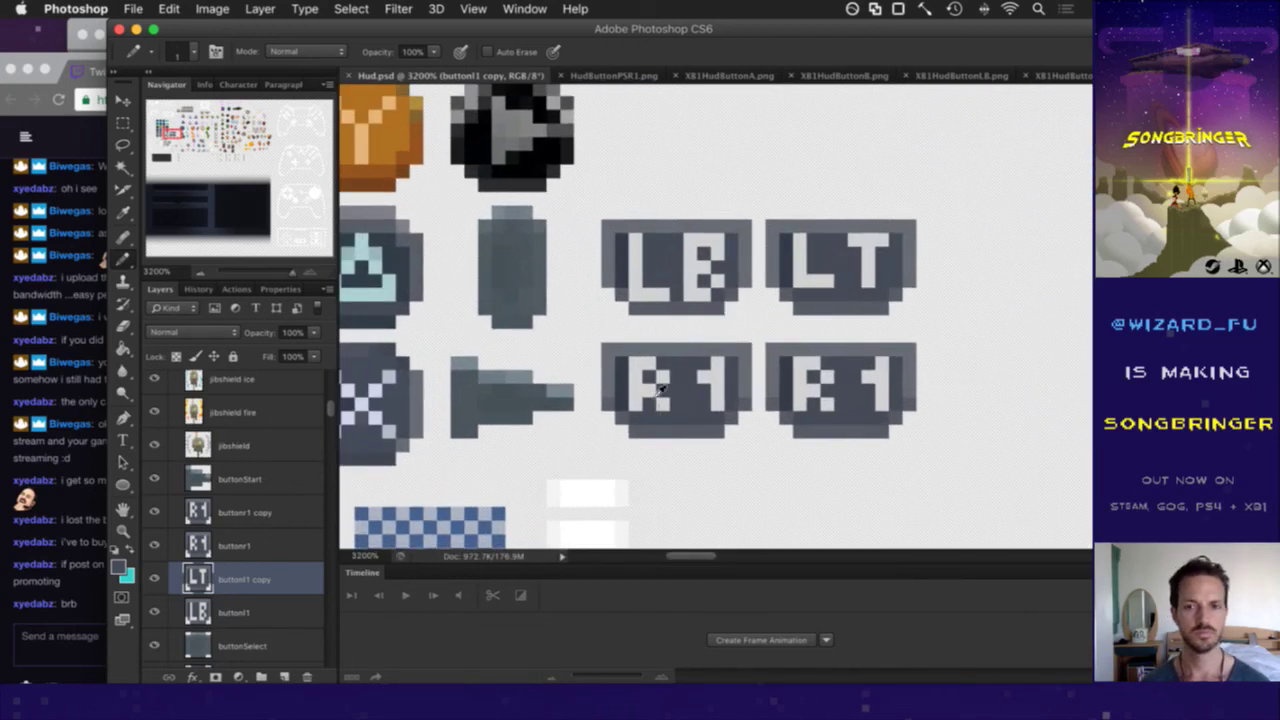
key("i")
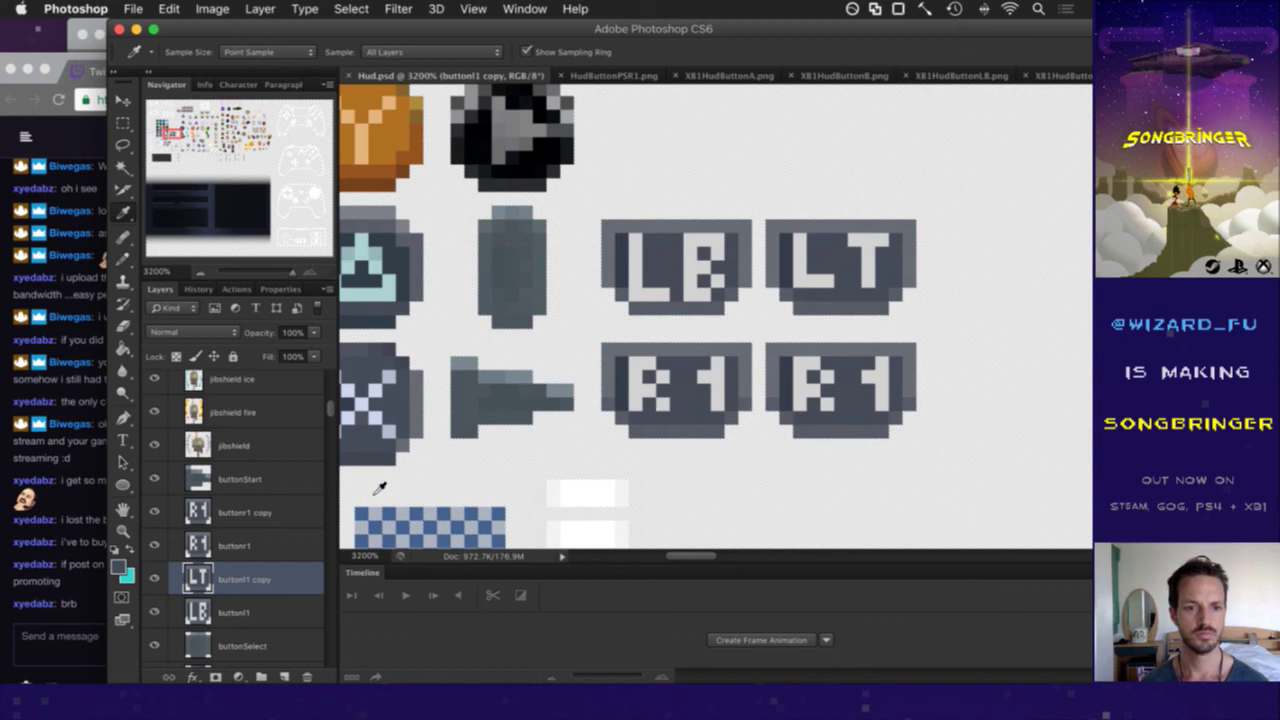
left_click(258, 548)
left_click(640, 398)
key("b")
left_click(660, 442)
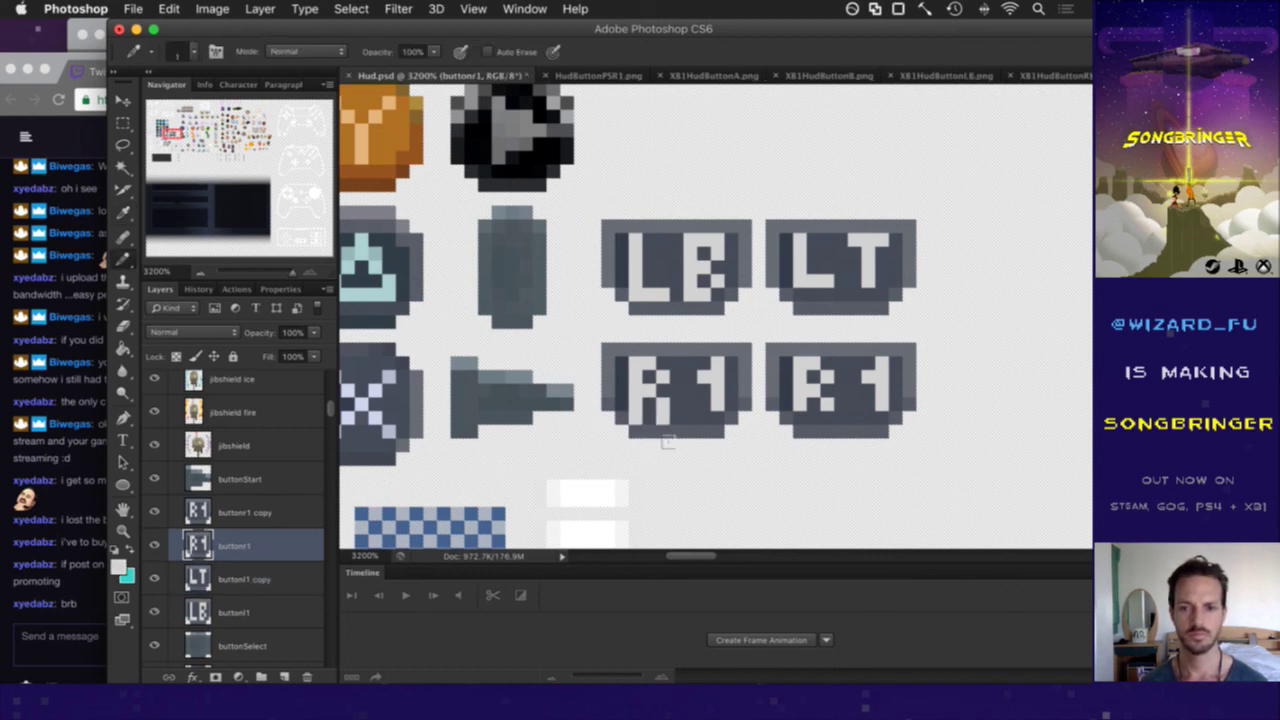
- Repaint the 1 on the buttonr1 button as a tall B with dark gaps, so the button reads RB
mouse_move(690, 362)
left_mouse_down()
mouse_move(690, 410)
mouse_move(704, 425)
mouse_move(704, 390)
mouse_move(704, 404)
mouse_move(727, 402)
left_mouse_up()
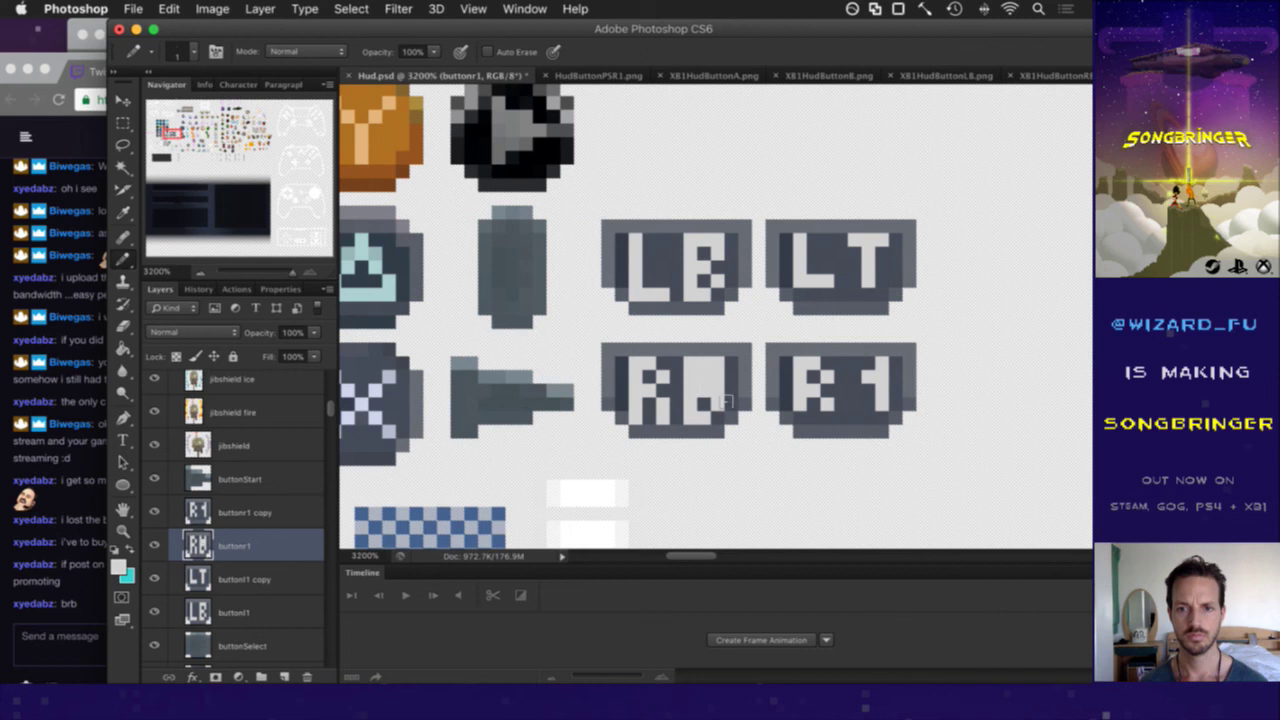
left_click(729, 380, "alt")
left_click(704, 376)
left_click(718, 389)
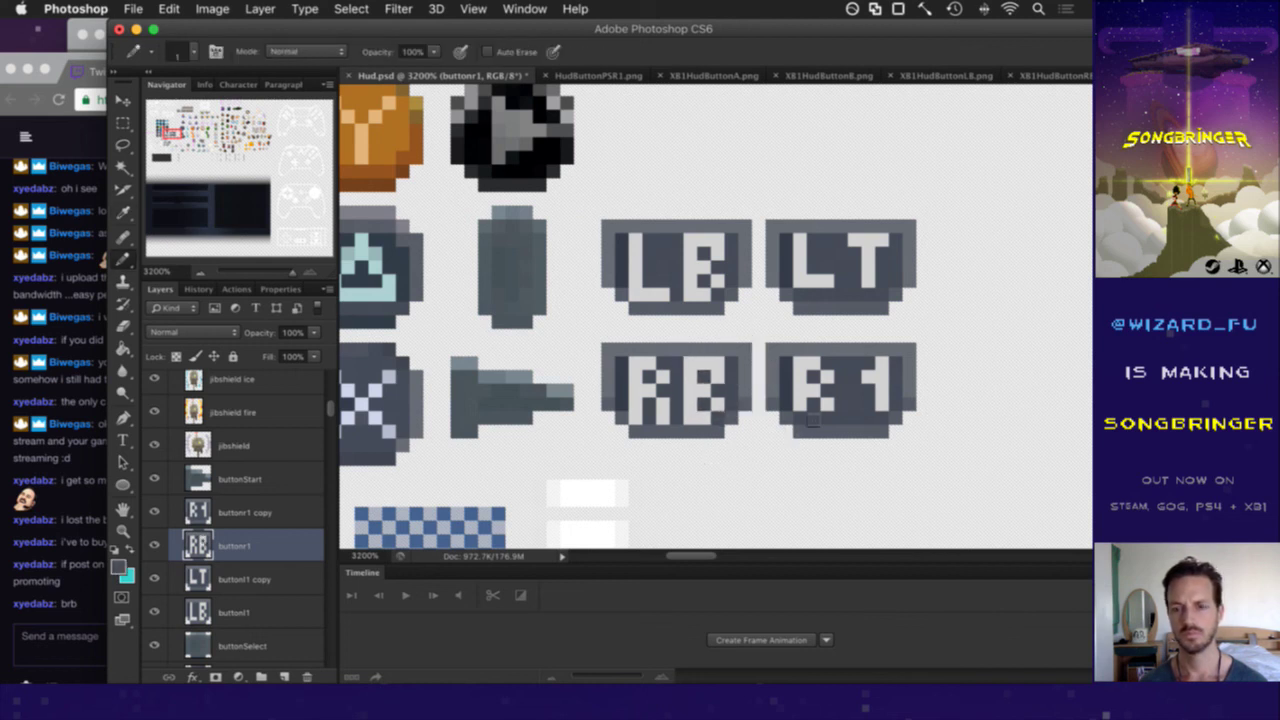
- Undo the stray stroke on buttonr1 and repaint the 1 on the buttonr1 copy layer as a T, making the button read RT
left_click(818, 398, "alt")
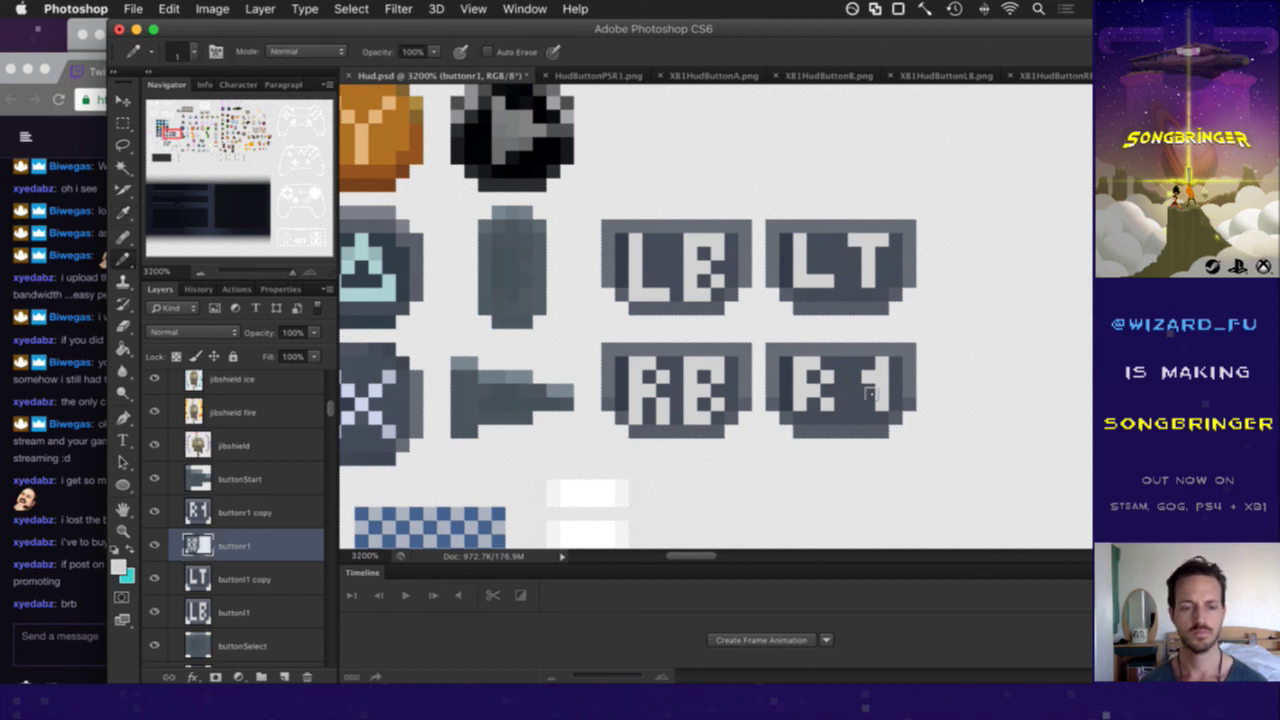
key("super+z")
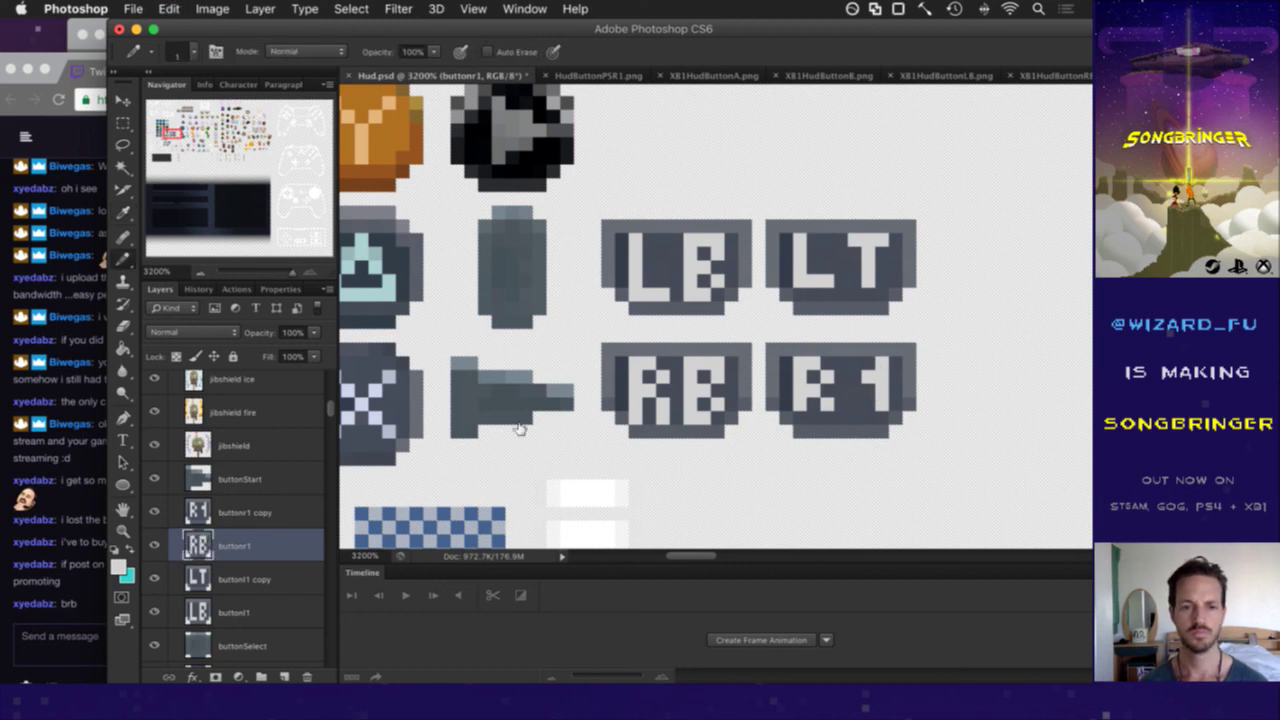
key("alt+bracketright")
mouse_move(851, 391)
left_mouse_down()
mouse_move(868, 392)
mouse_move(866, 432)
left_mouse_up()
left_click(855, 364)
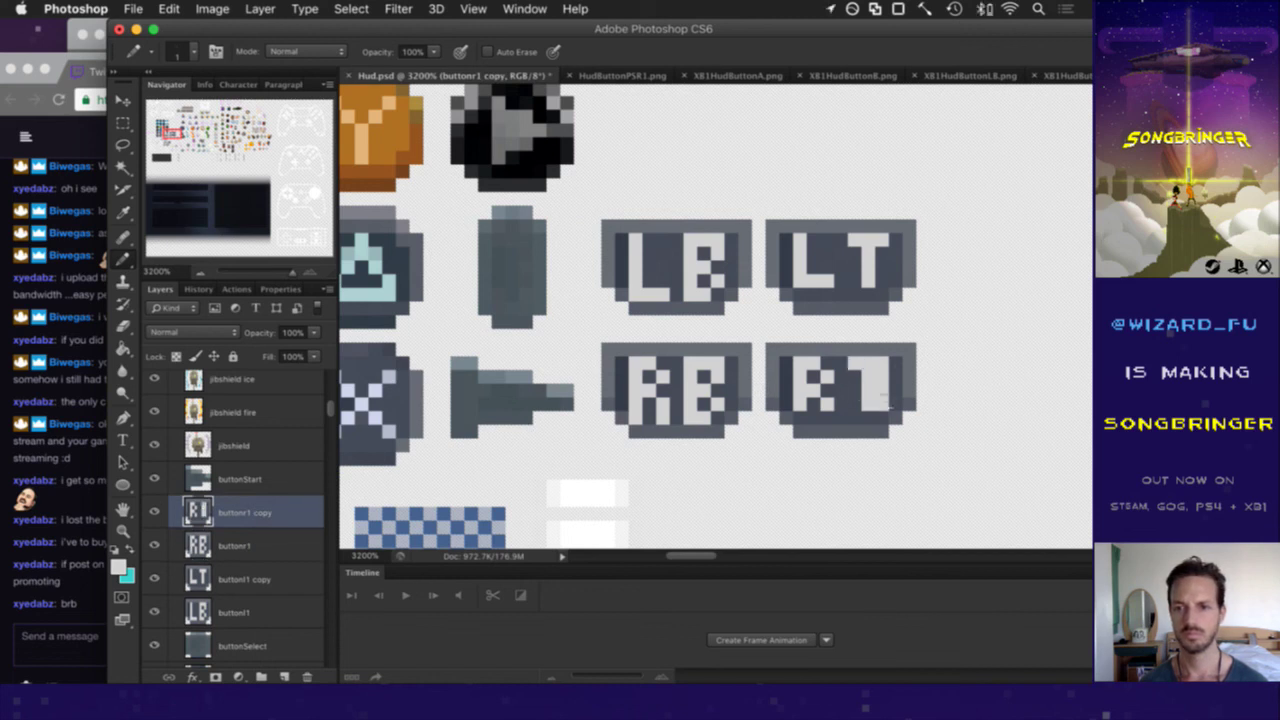
left_click(892, 373, "alt")
left_click_drag(882, 376, 885, 424)
left_click(882, 404)
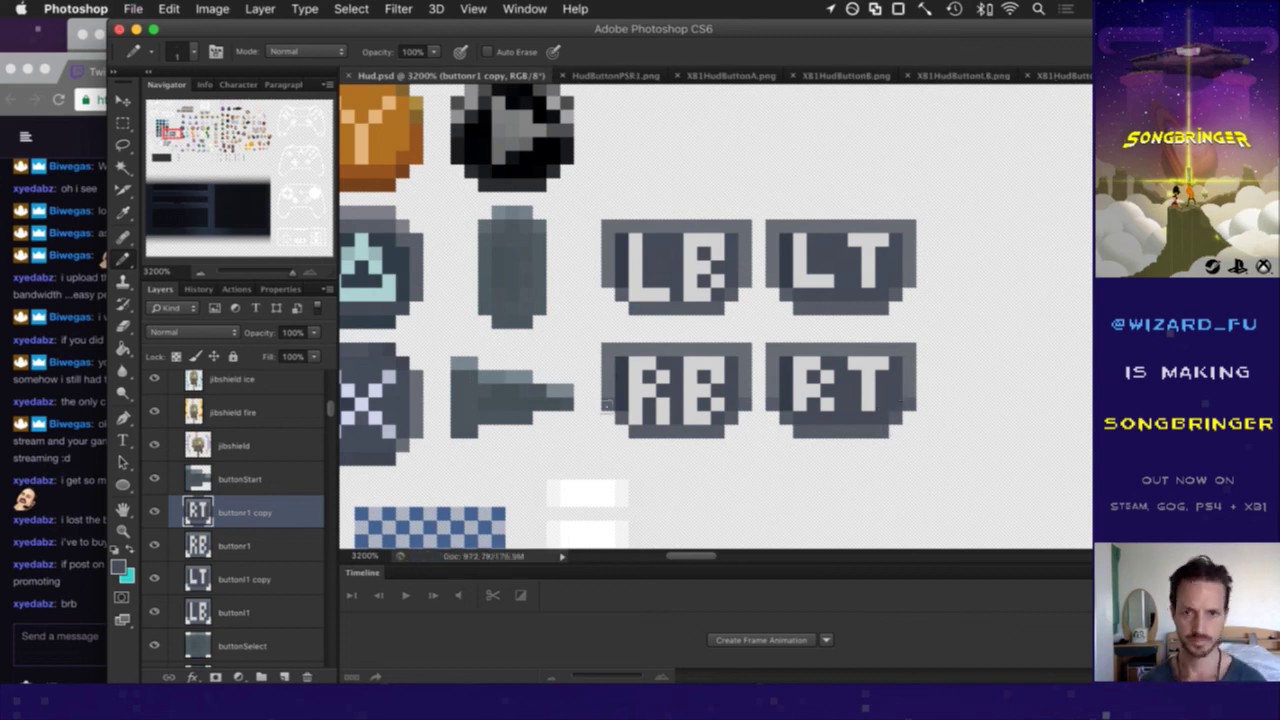
- Show the slices and create a layer-based slice from the LB button's buttonl1 layer
key("super")
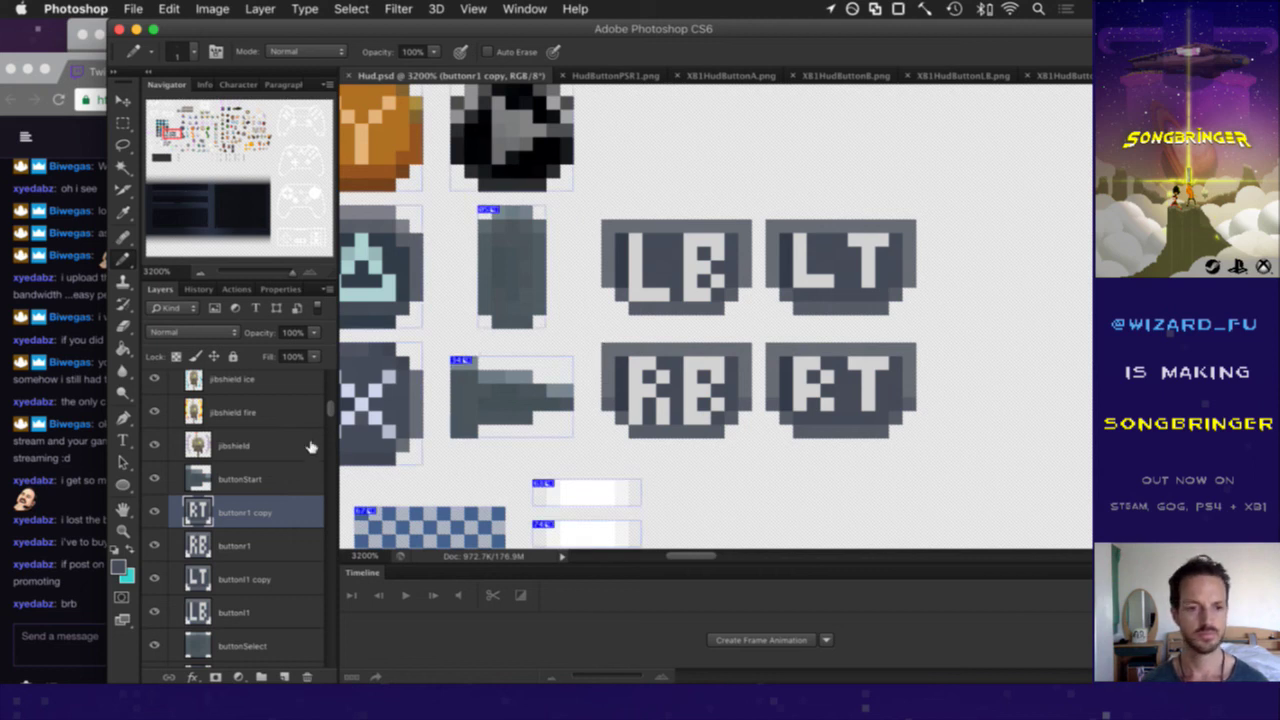
left_click(257, 601)
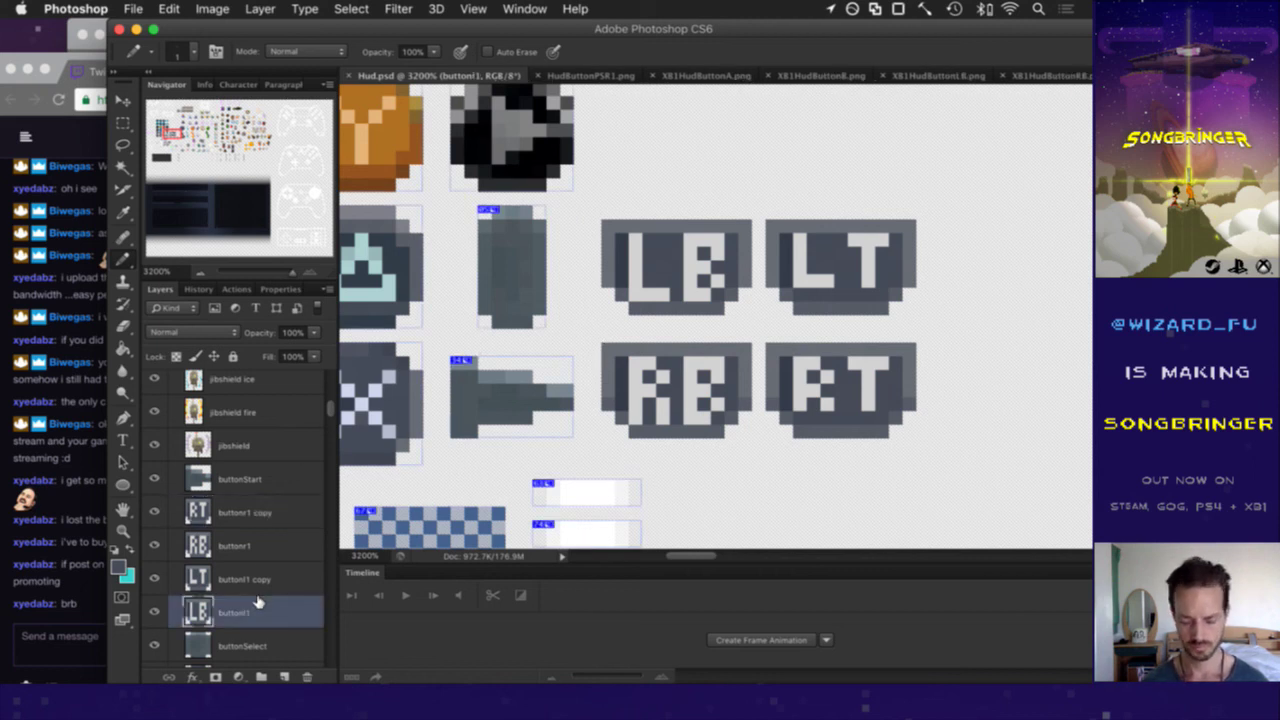
key("super+j")
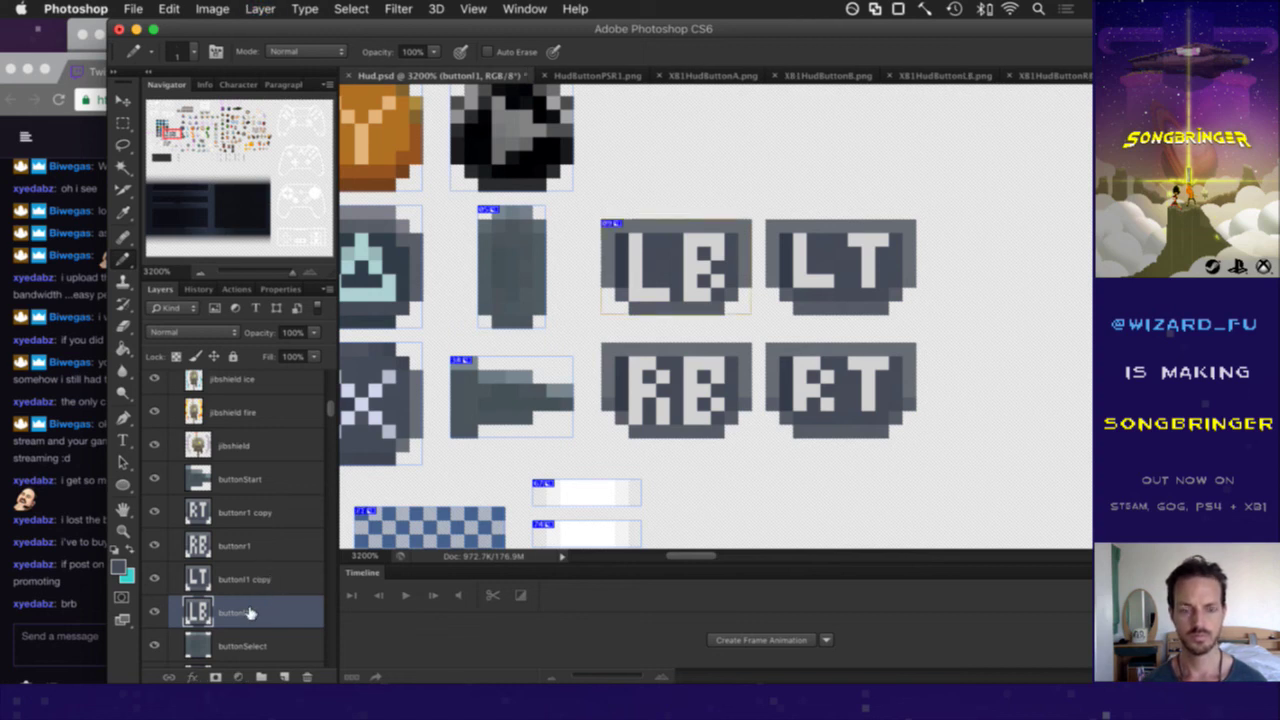
- Rename the LT button's layer to buttonlt and the LB button's layer to buttonlb
double_click(249, 613)
type("buttonLB")
key("Return")
double_click(262, 578)
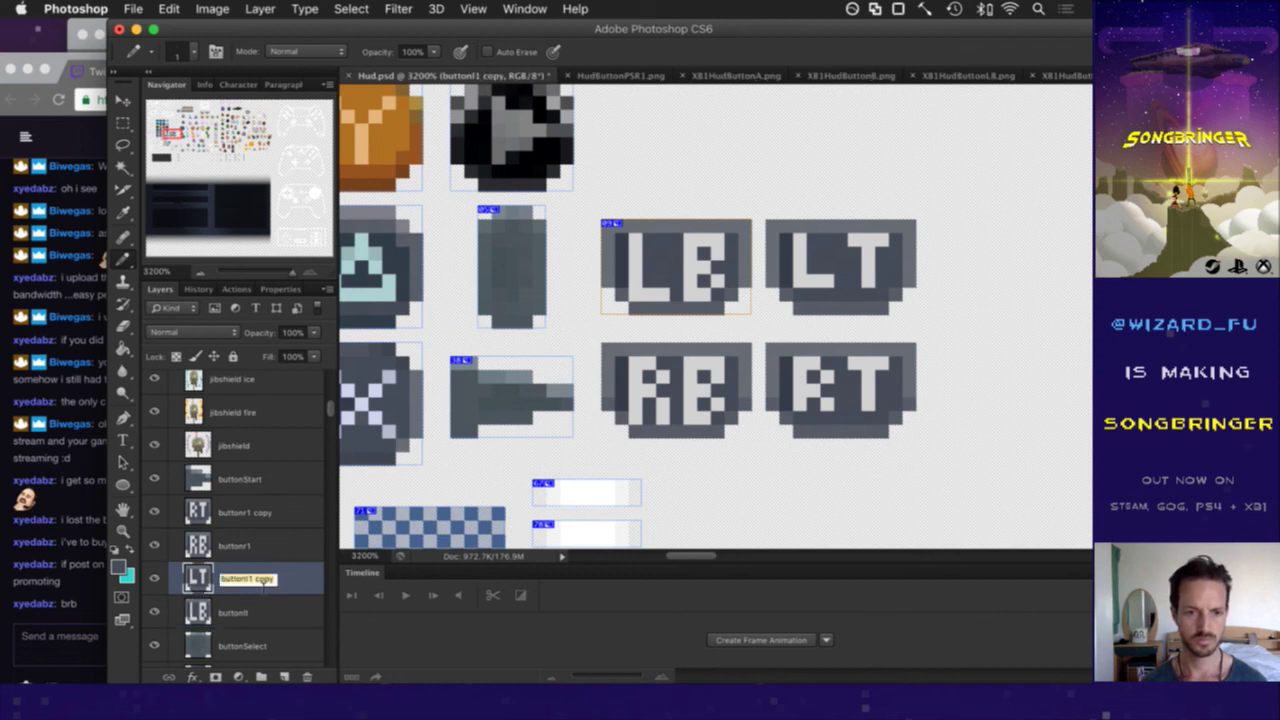
type("buttonLT")
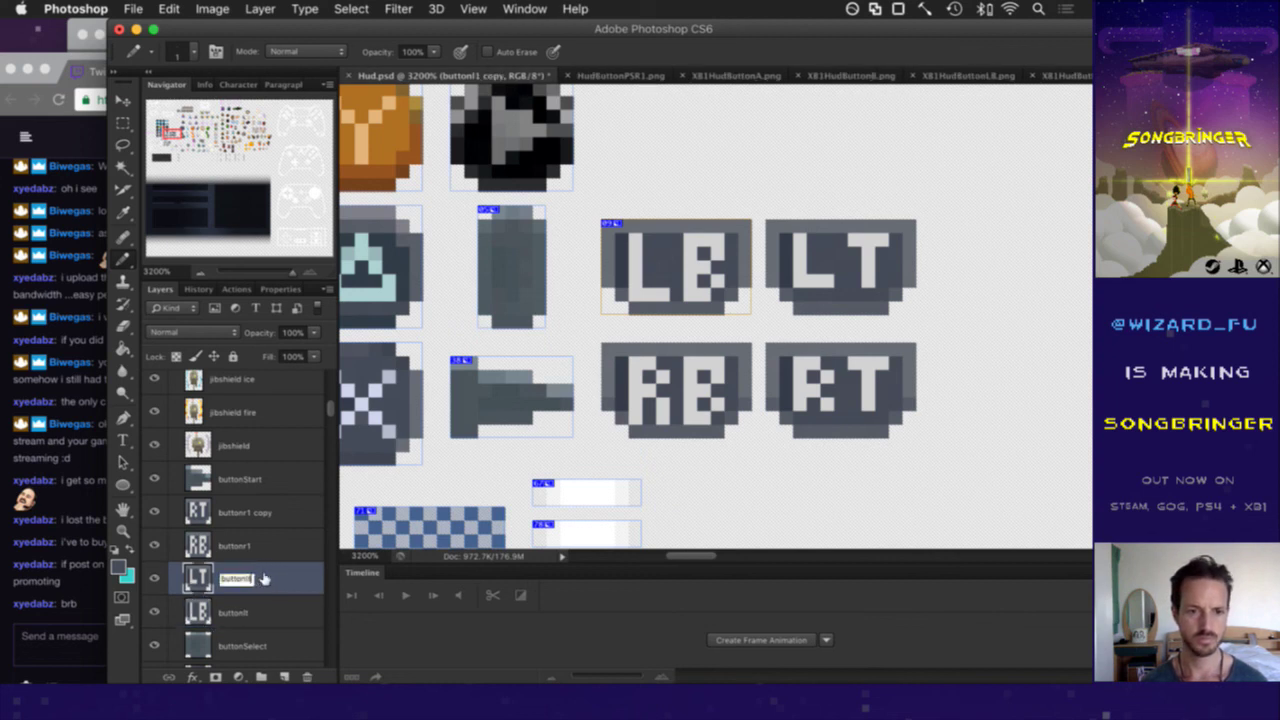
key("Return")
double_click(231, 613)
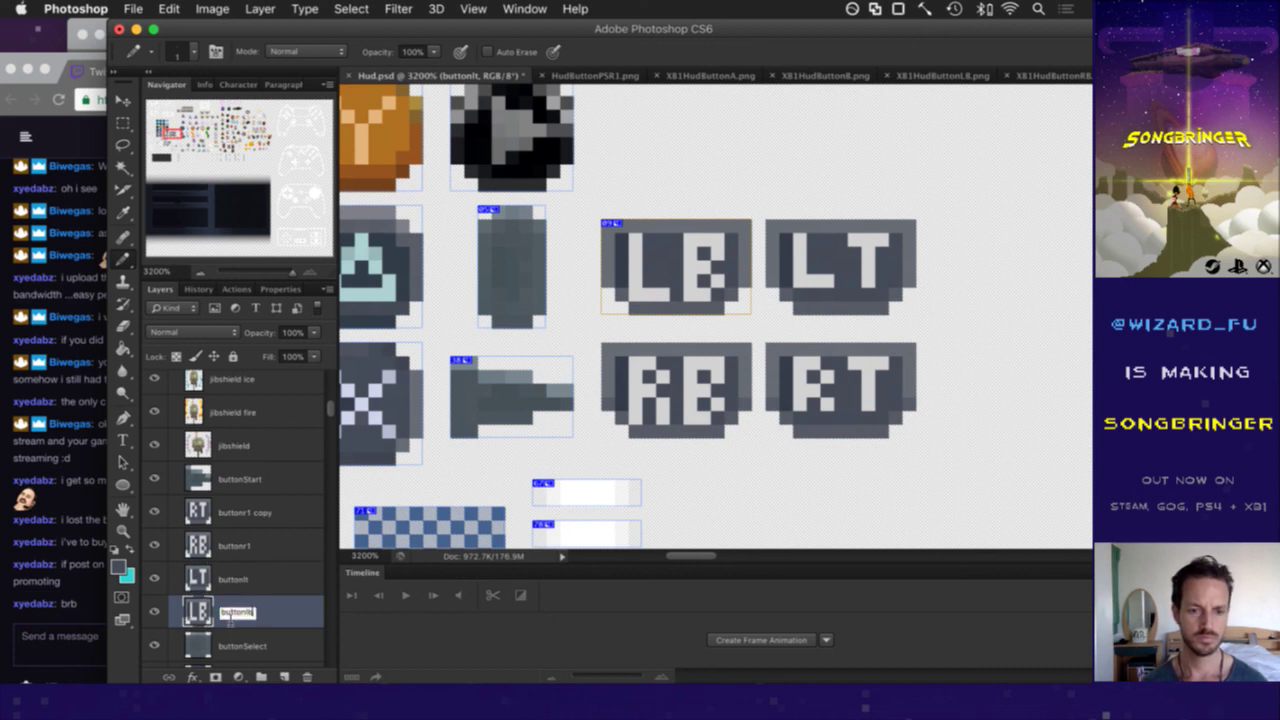
type("buttonLB")
key("Return")
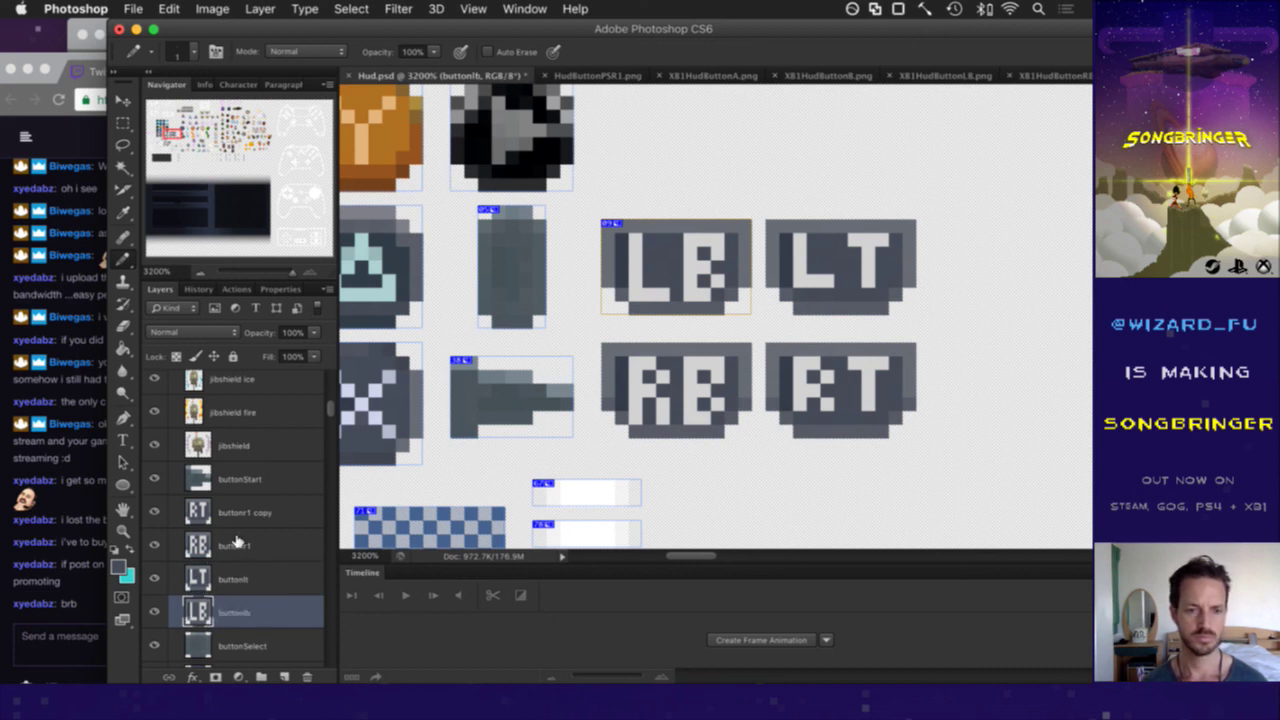
- Rename the RB button's layer to buttonrb
double_click(236, 543)
type("buttonrb")
key("Return")
- Rename the RT button's layer to buttonrt and save the document
double_click(245, 513)
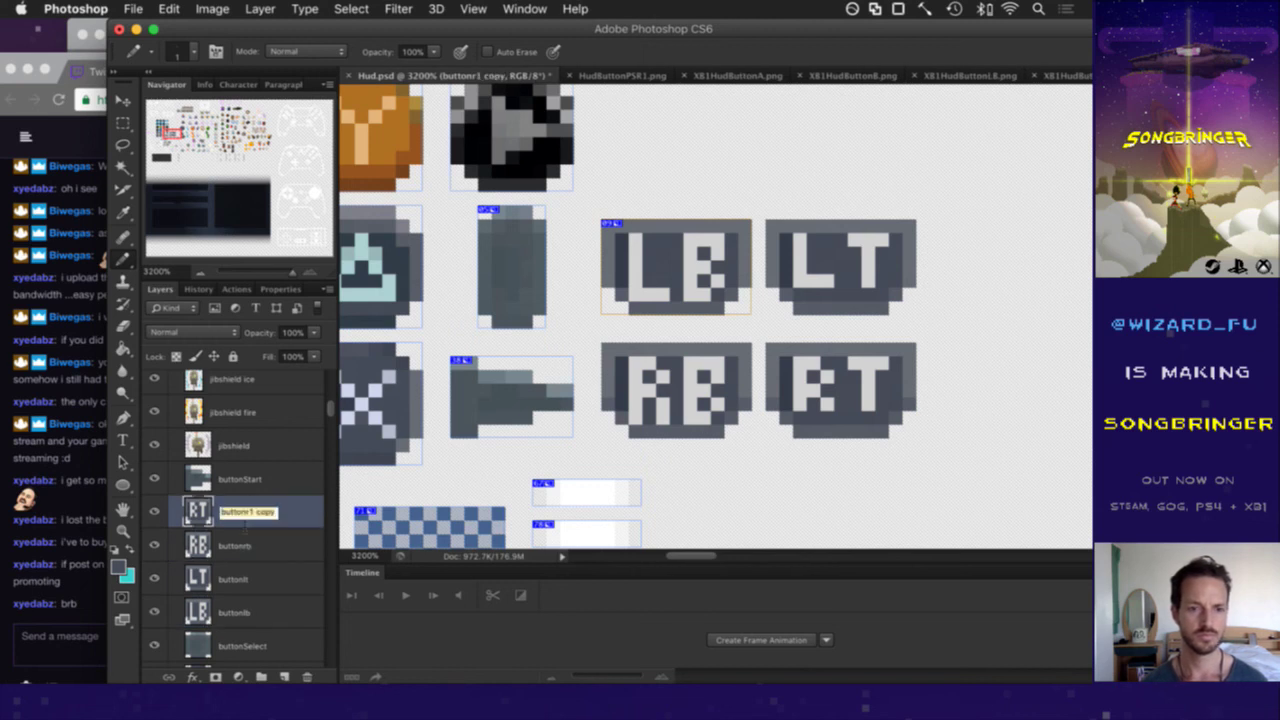
key("Right")
key("BackSpace")
key("BackSpace")
key("BackSpace")
key("BackSpace")
key("BackSpace")
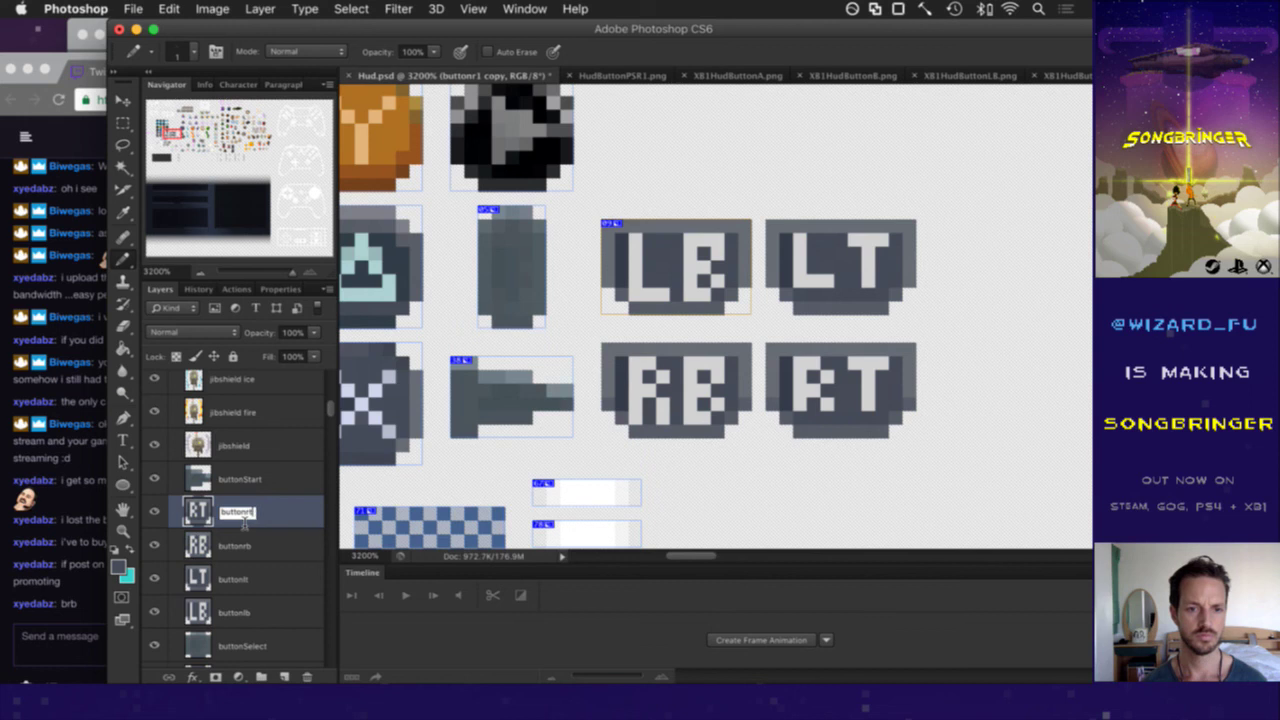
type("t")
key("Return")
key("super+s")
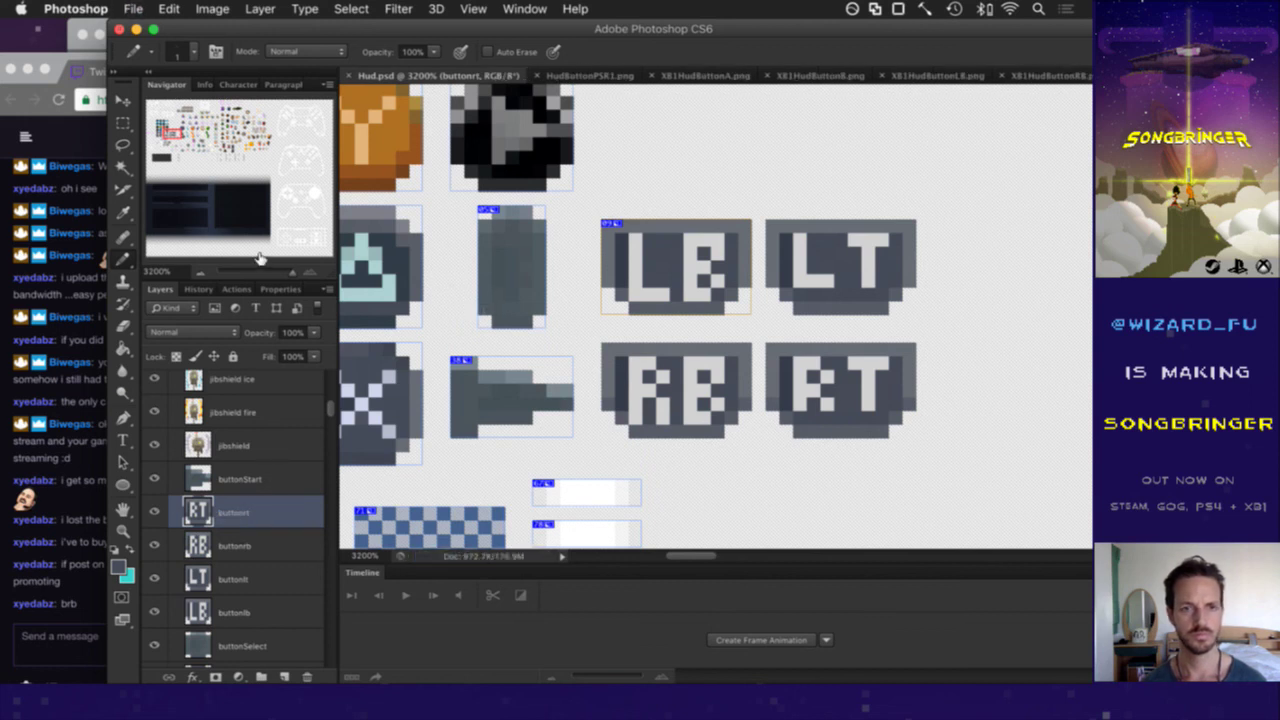
- Copy the slice name HudButtonPSSelect from the Select button and adapt it to name the LB button's slice HudButtonPSLB
left_click(124, 190)
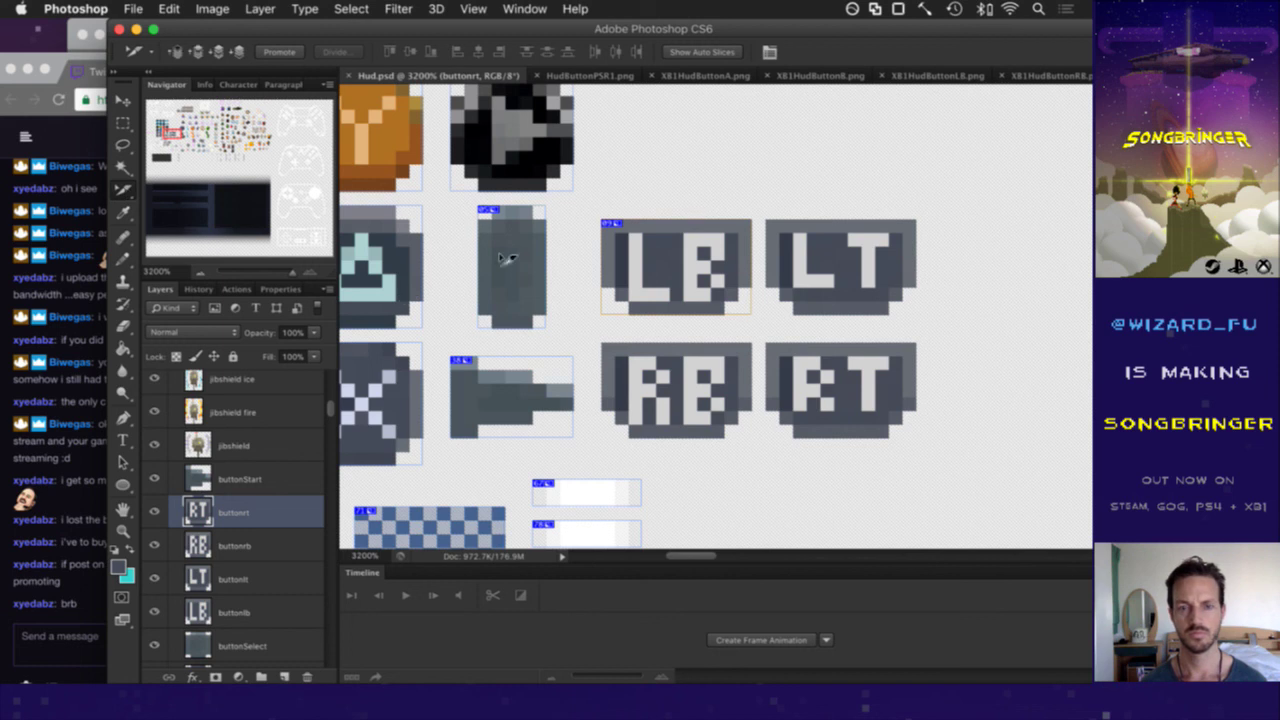
double_click(490, 257)
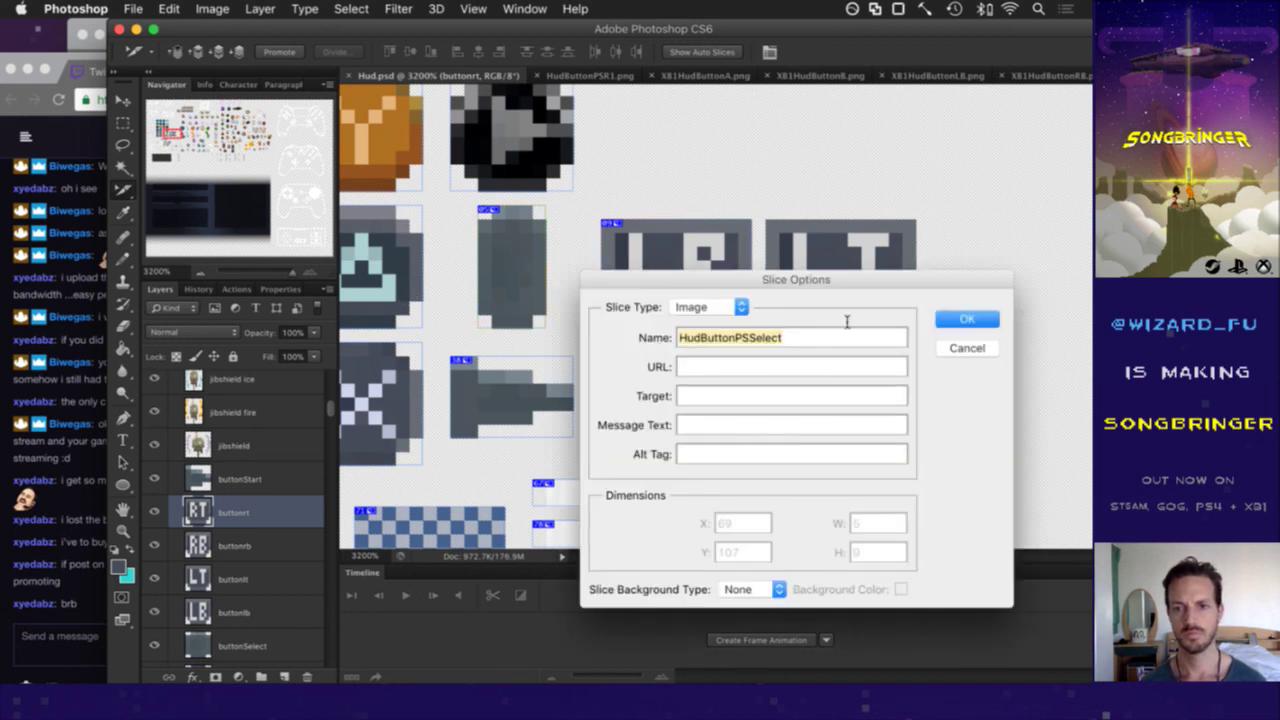
key("super+c")
key("Return")
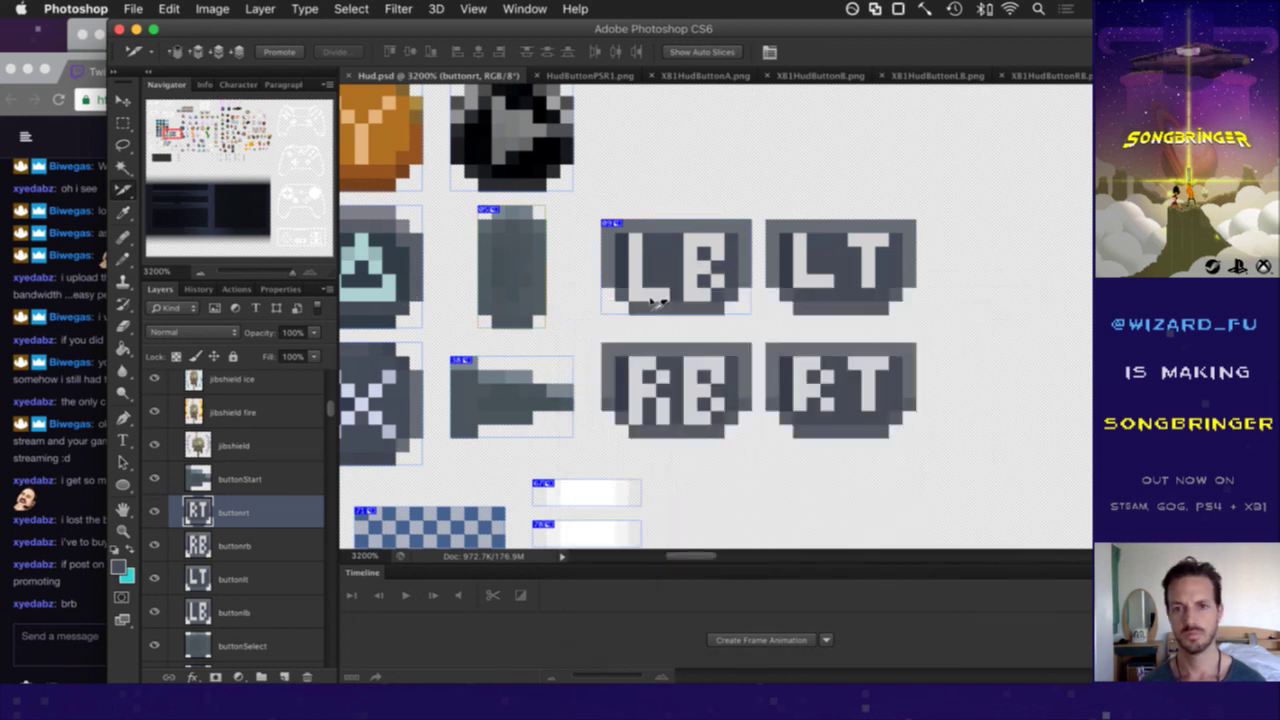
double_click(678, 308)
key("super+v")
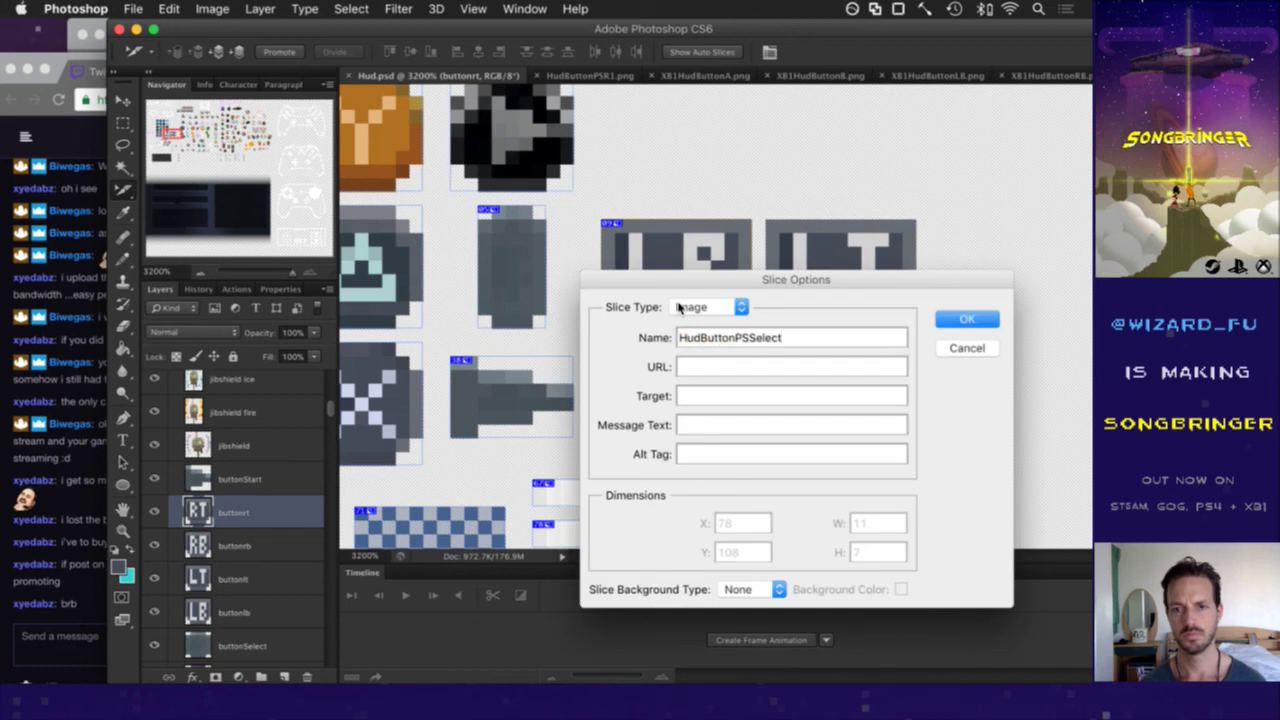
key("BackSpace")
key("BackSpace")
key("BackSpace")
type("LB")
key("Return")
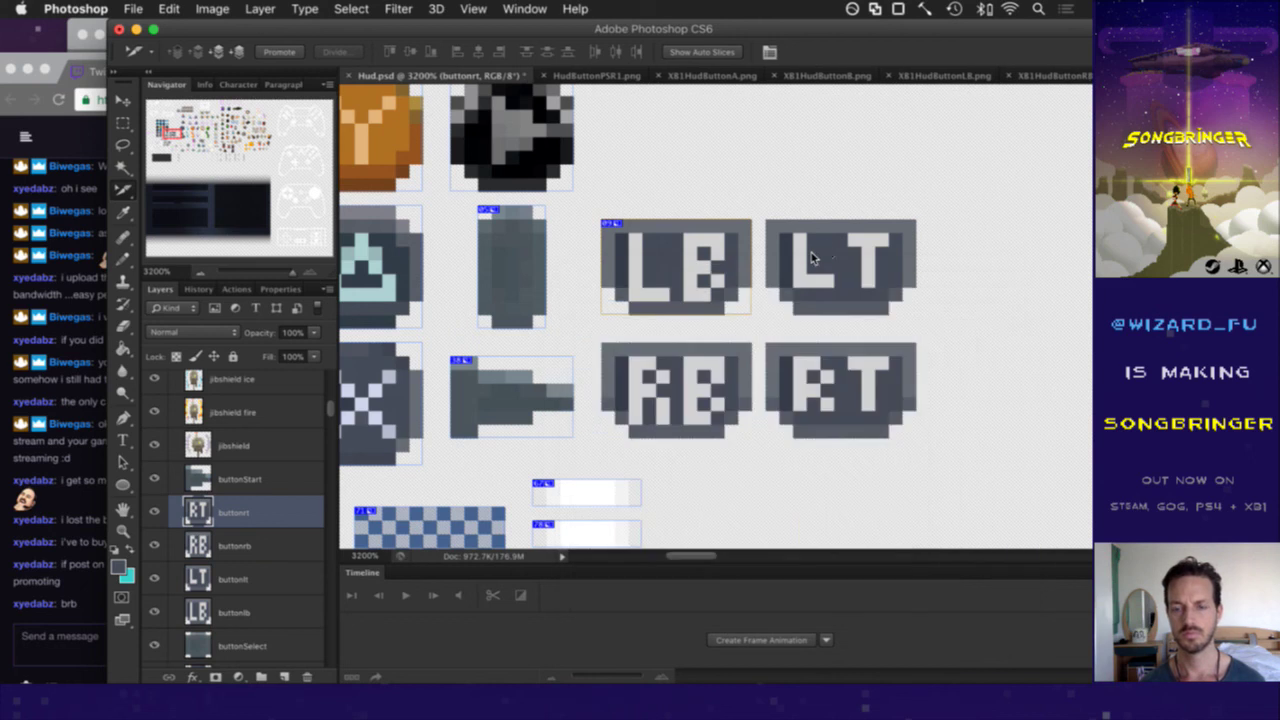
double_click(820, 265)
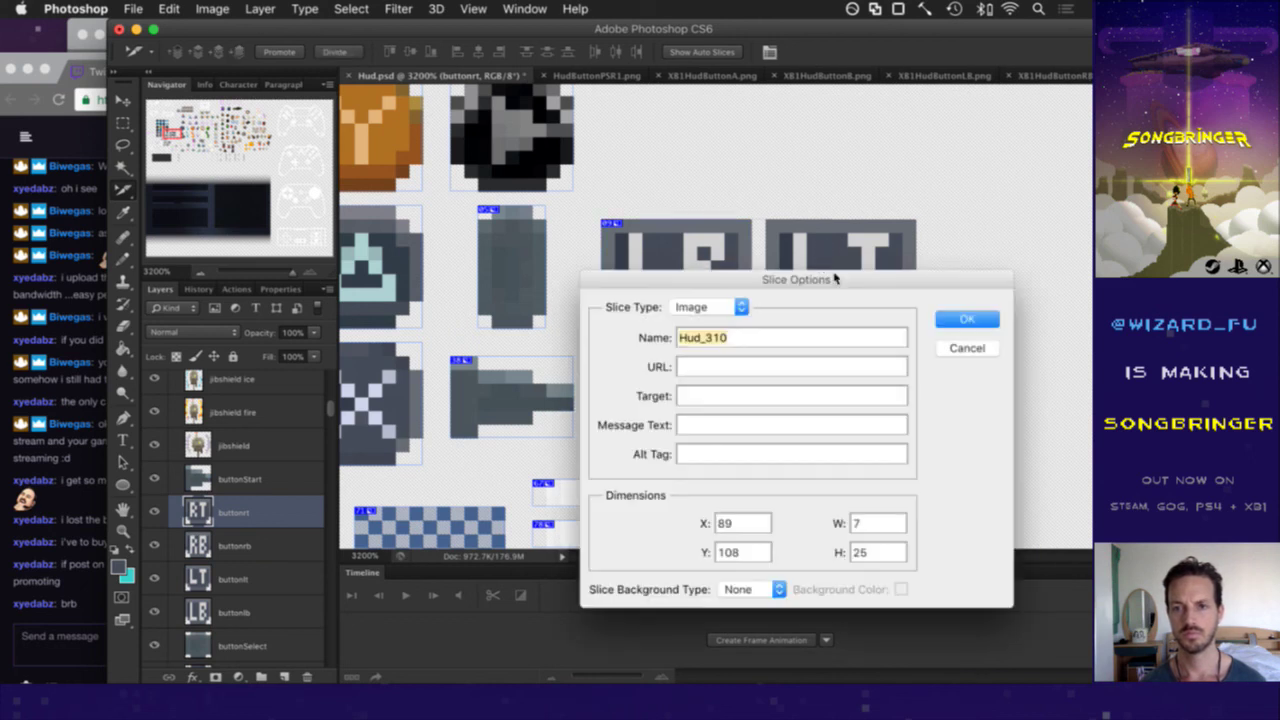
left_click(945, 349)
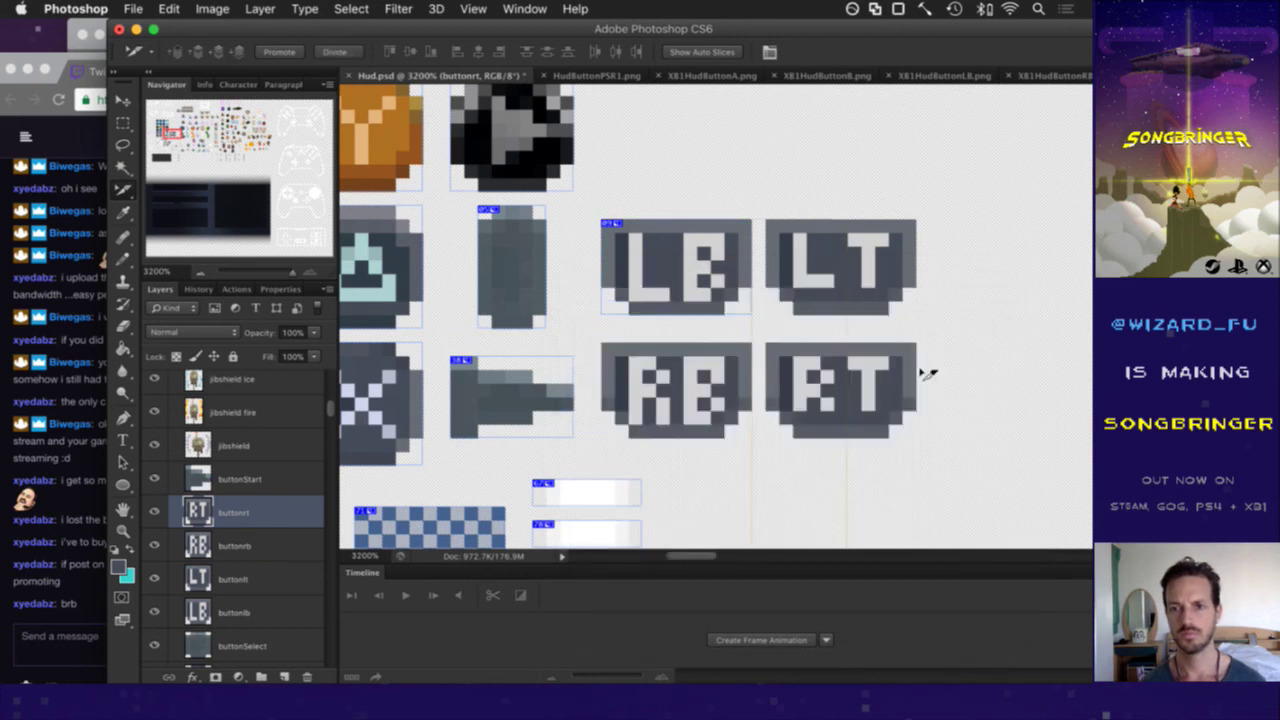
key("super+z")
key("super+z")
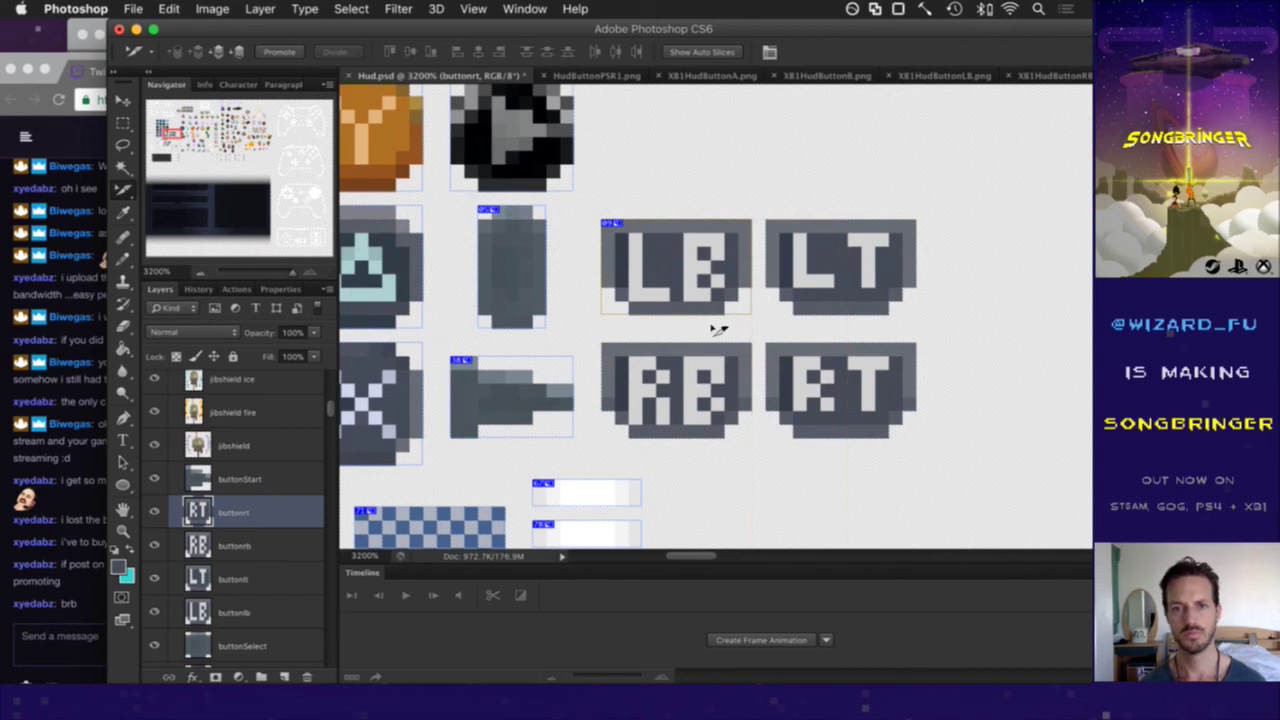
- Create layer-based slices from the buttonrb and buttonlt layers
left_click(262, 552)
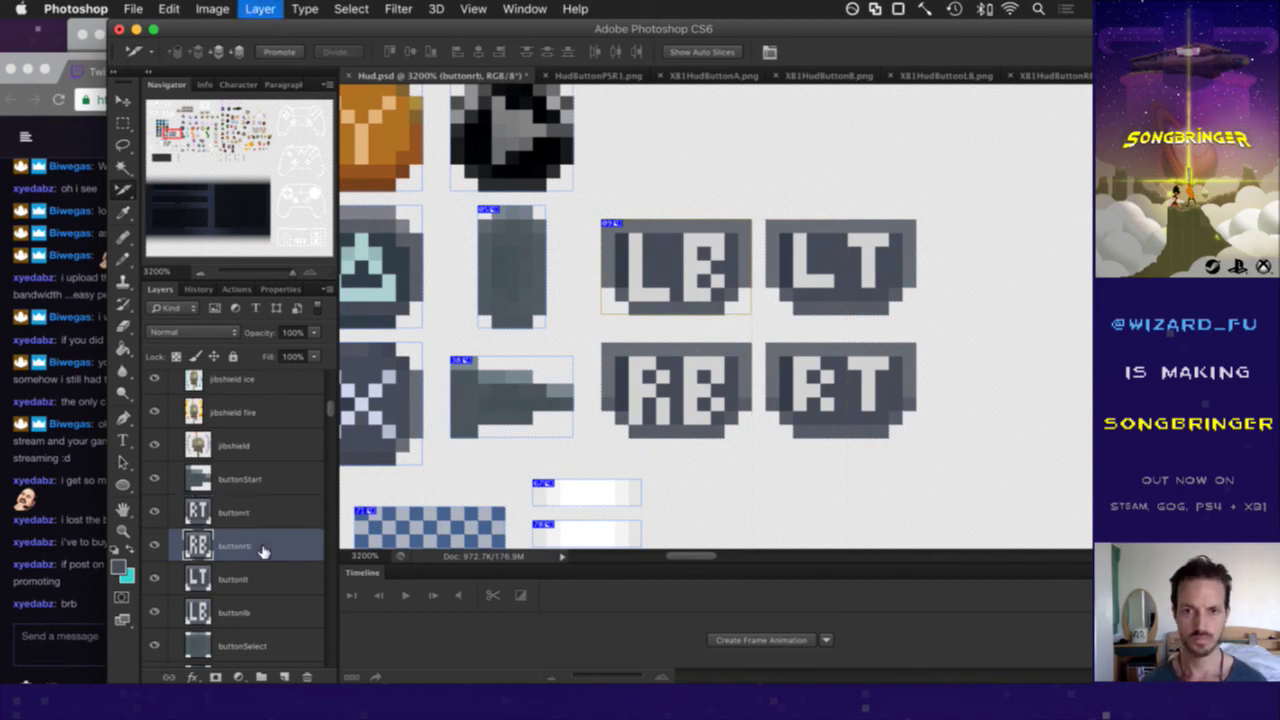
left_click(258, 578)
key("super+shift+l")
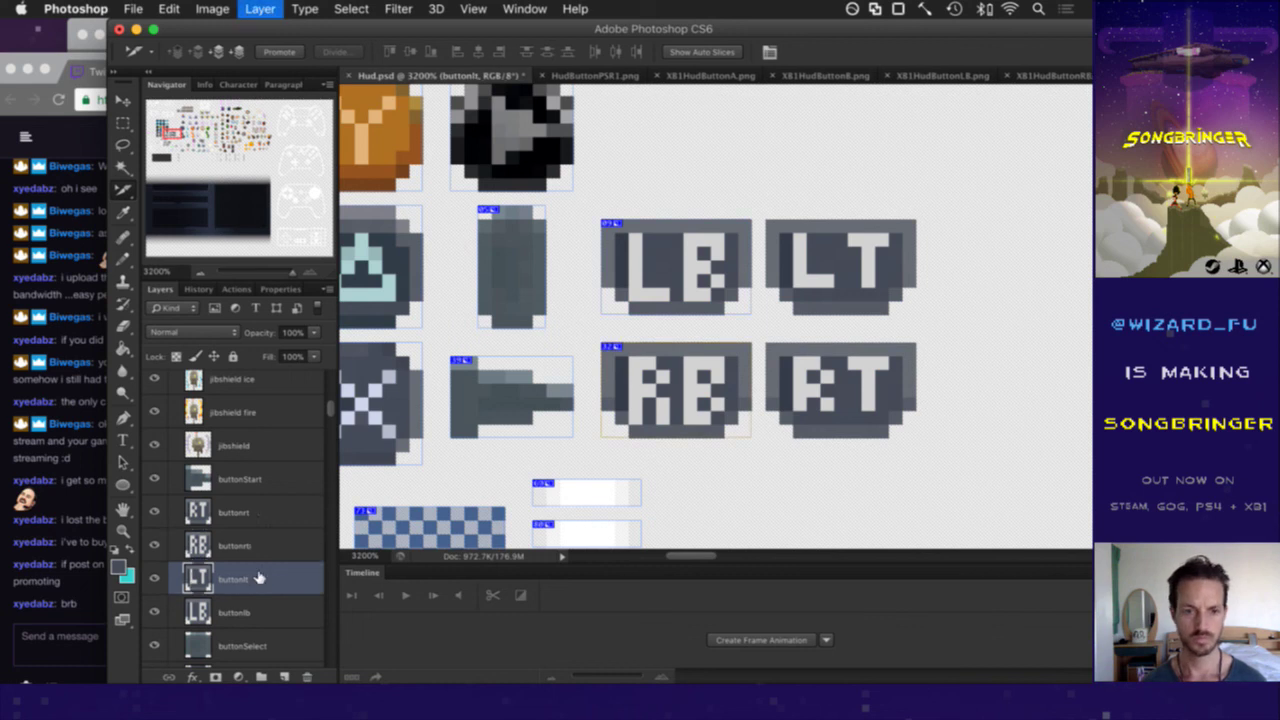
left_click(245, 610)
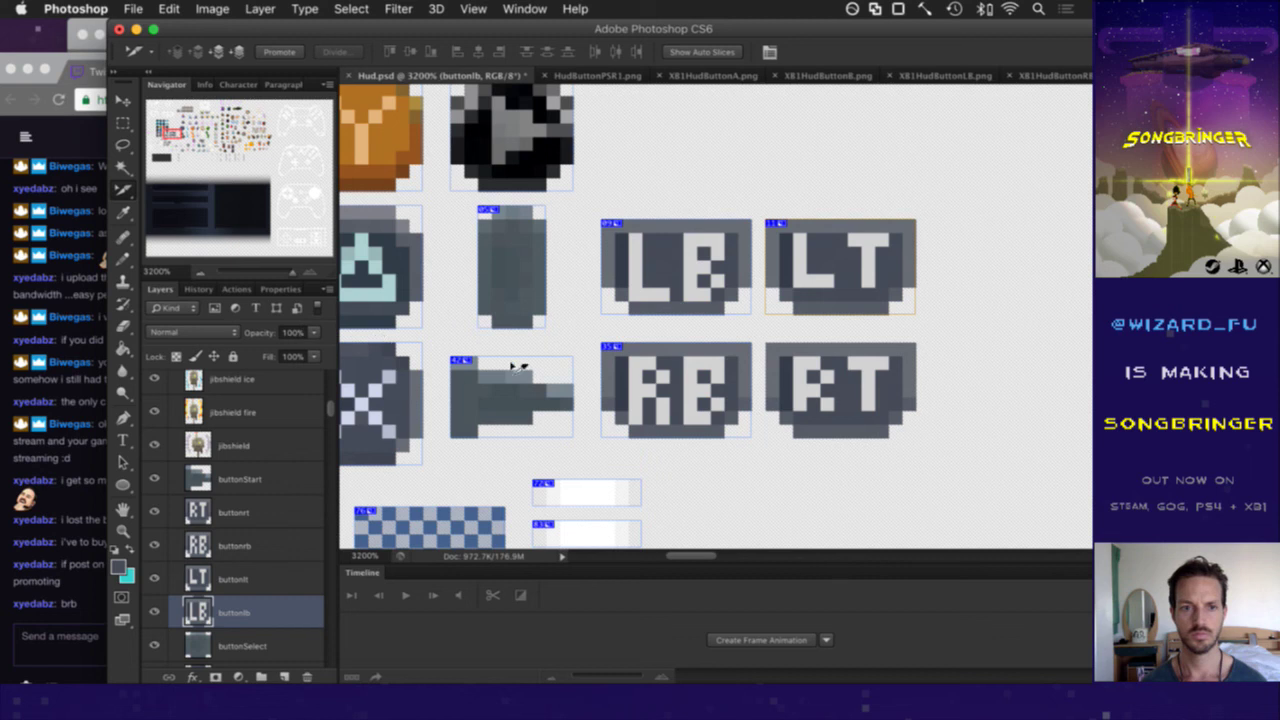
- Name the LT button's slice HudButtonPSLT, reusing the copied slice name
double_click(808, 281)
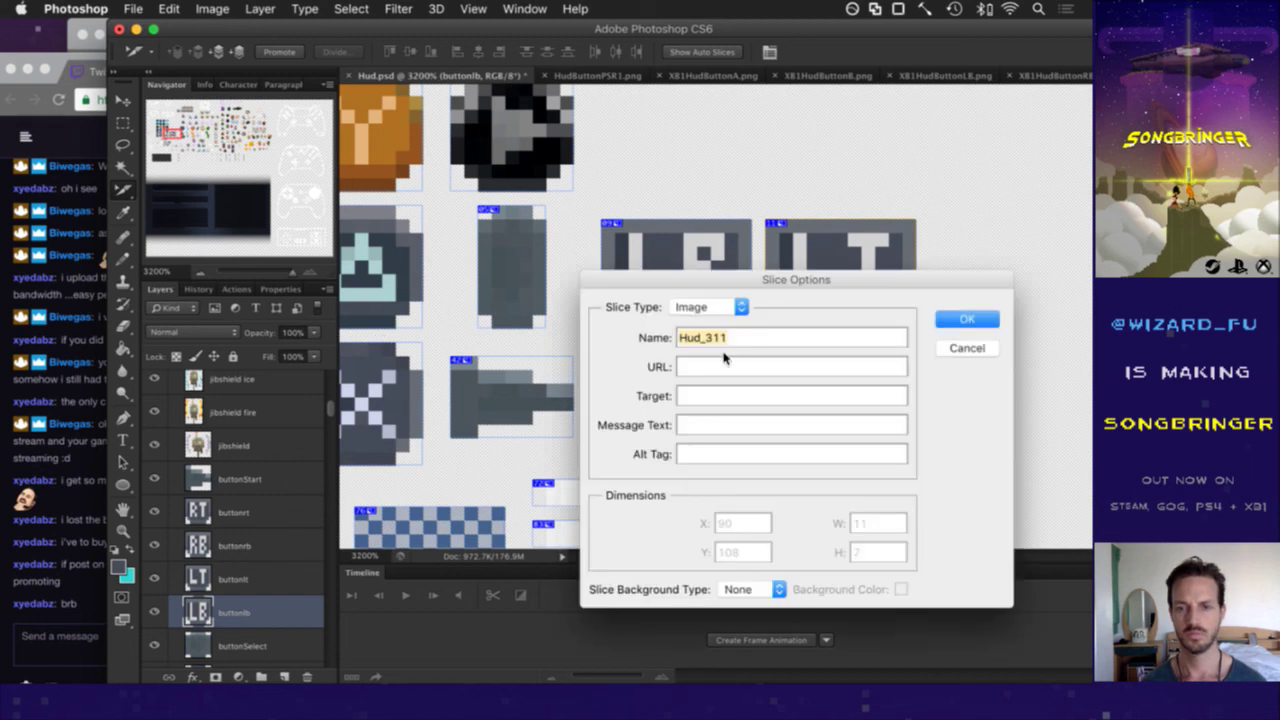
key("super+v")
key("BackSpace")
key("BackSpace")
key("BackSpace")
key("BackSpace")
key("BackSpace")
key("BackSpace")
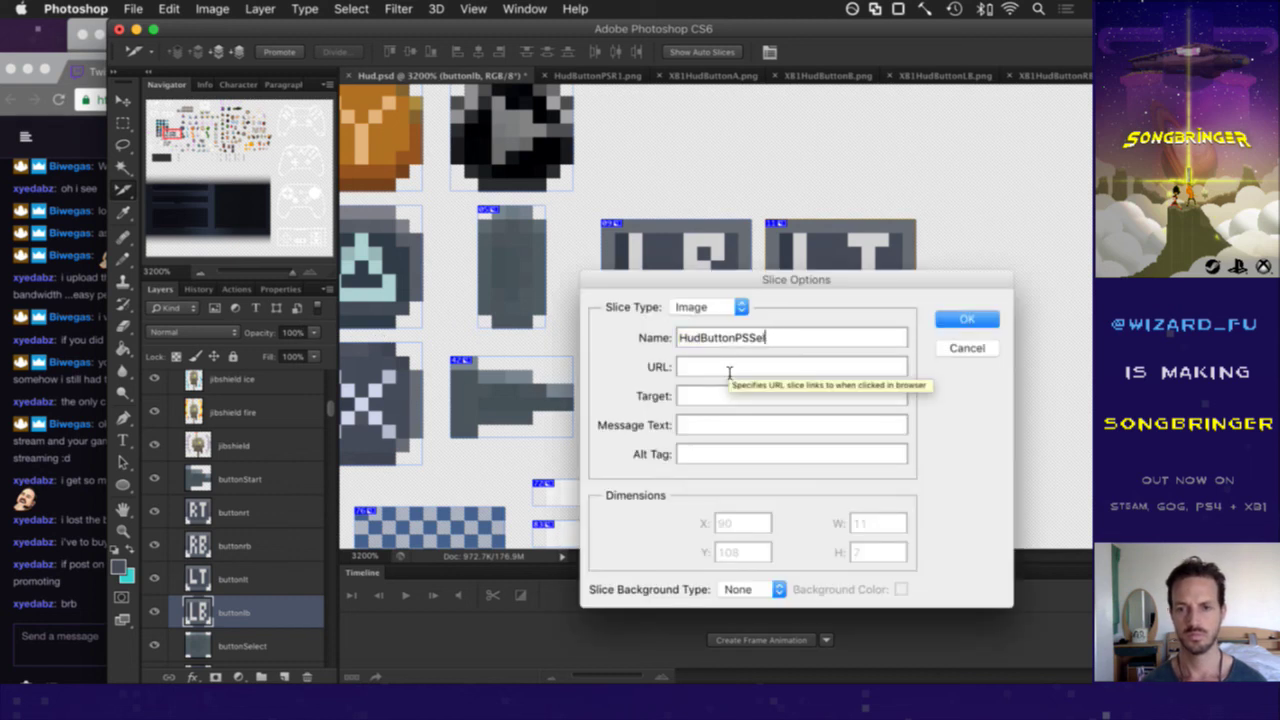
key("super+a")
key("Right")
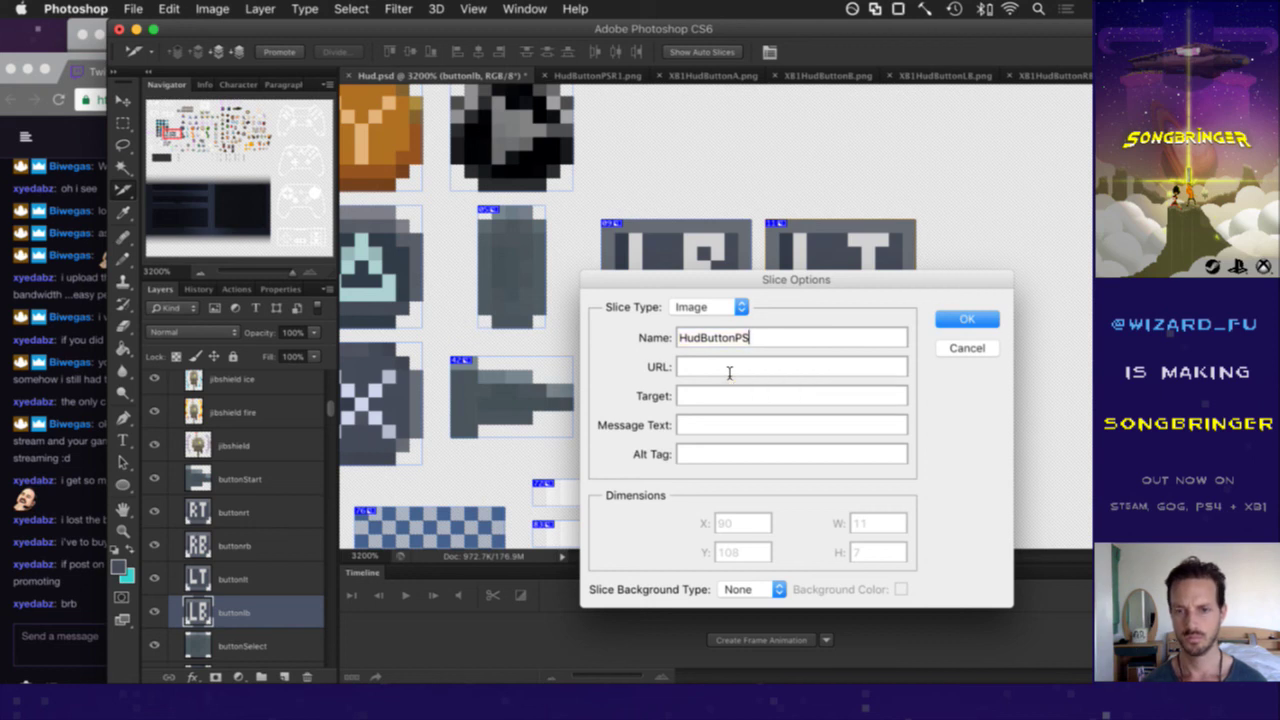
type("LT")
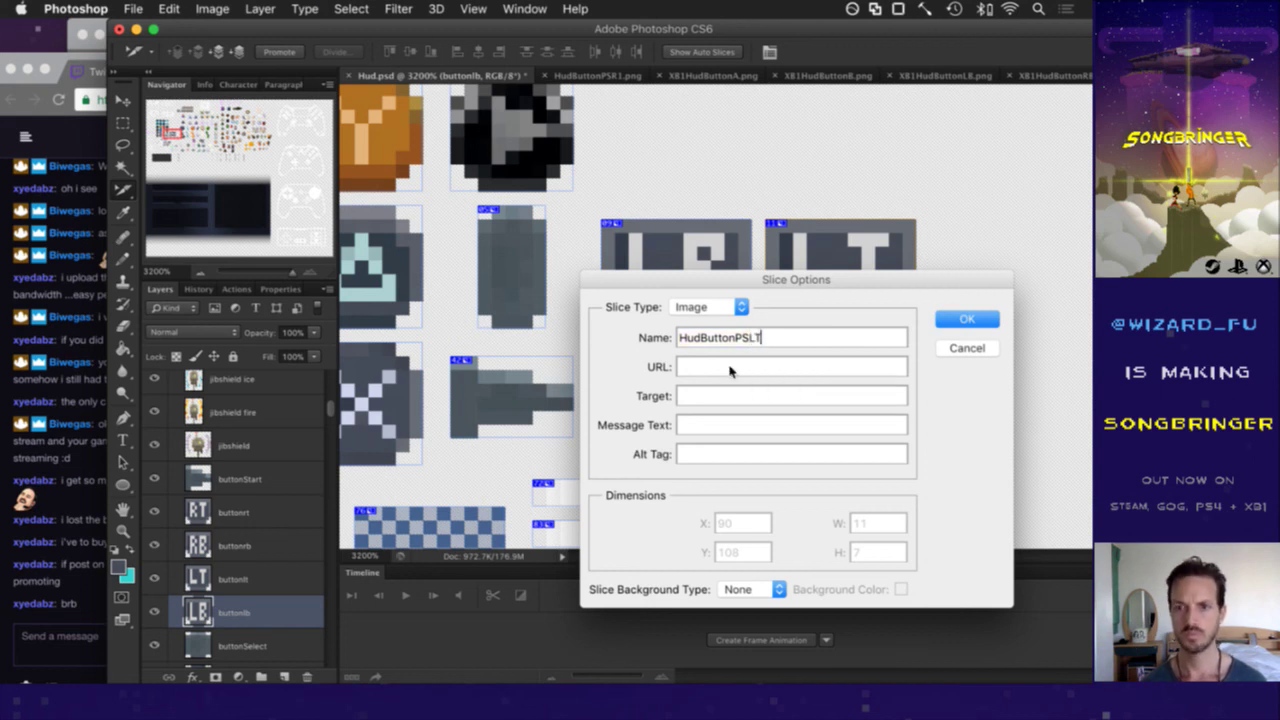
key("Return")
- Name the RB button's slice HudButtonPSRB
double_click(697, 391)
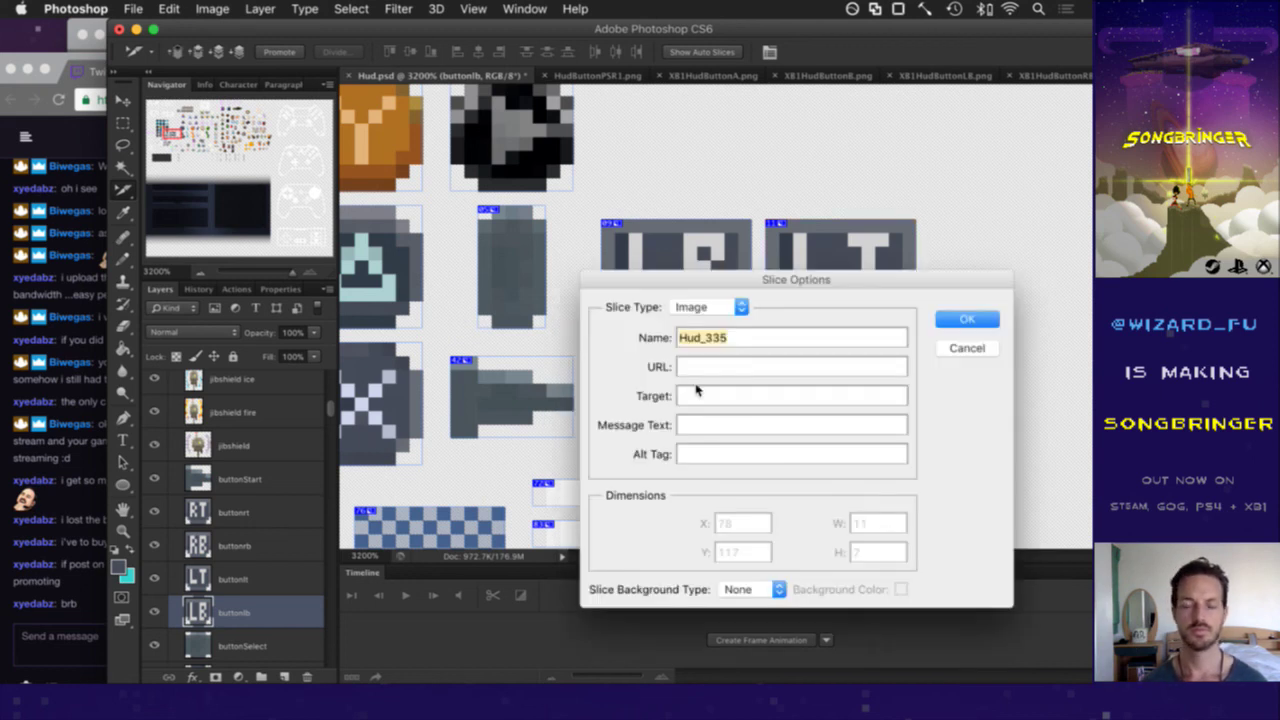
key("cmd+v")
type("RB")
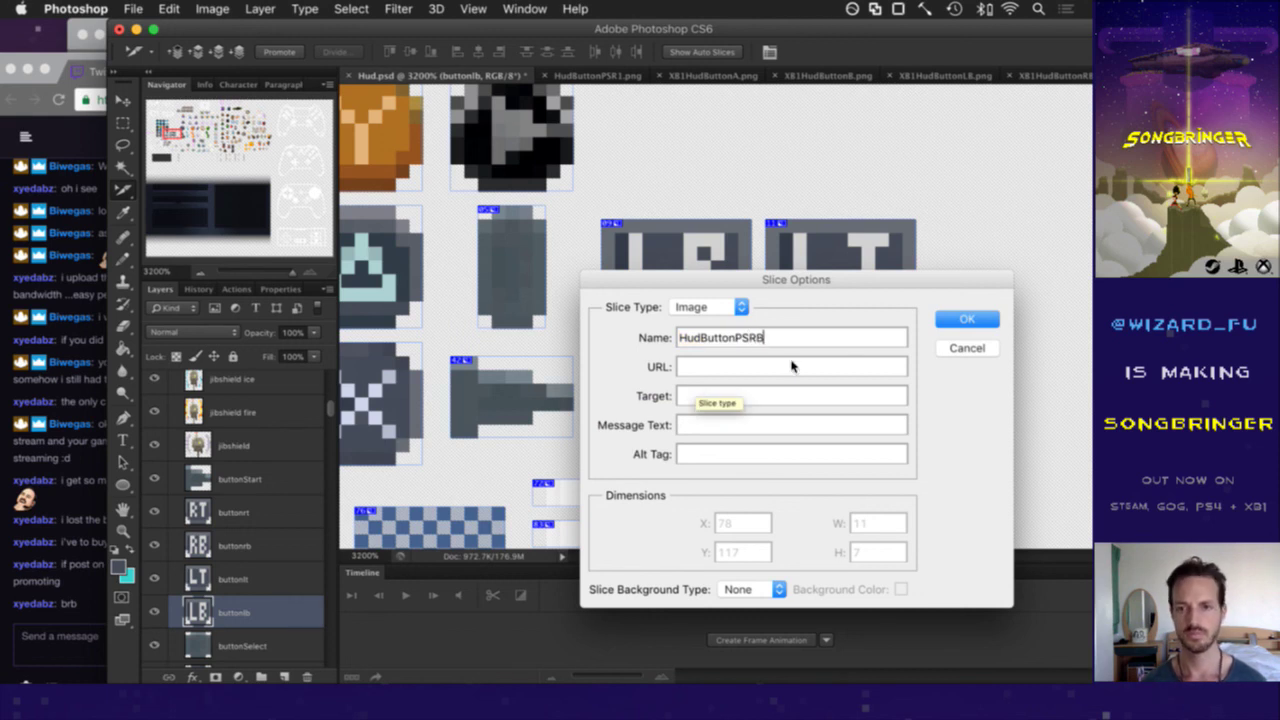
key("Return")
double_click(830, 368)
key("cmd+v")
type("RT")
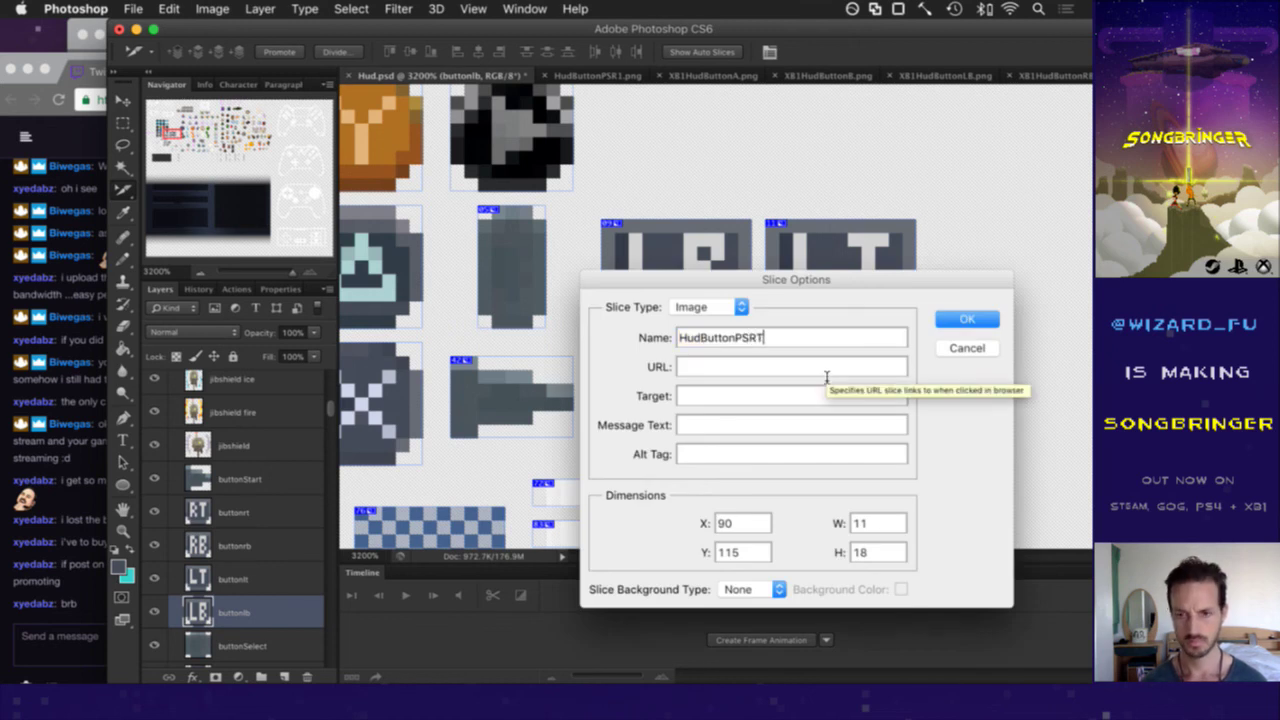
key("Return")
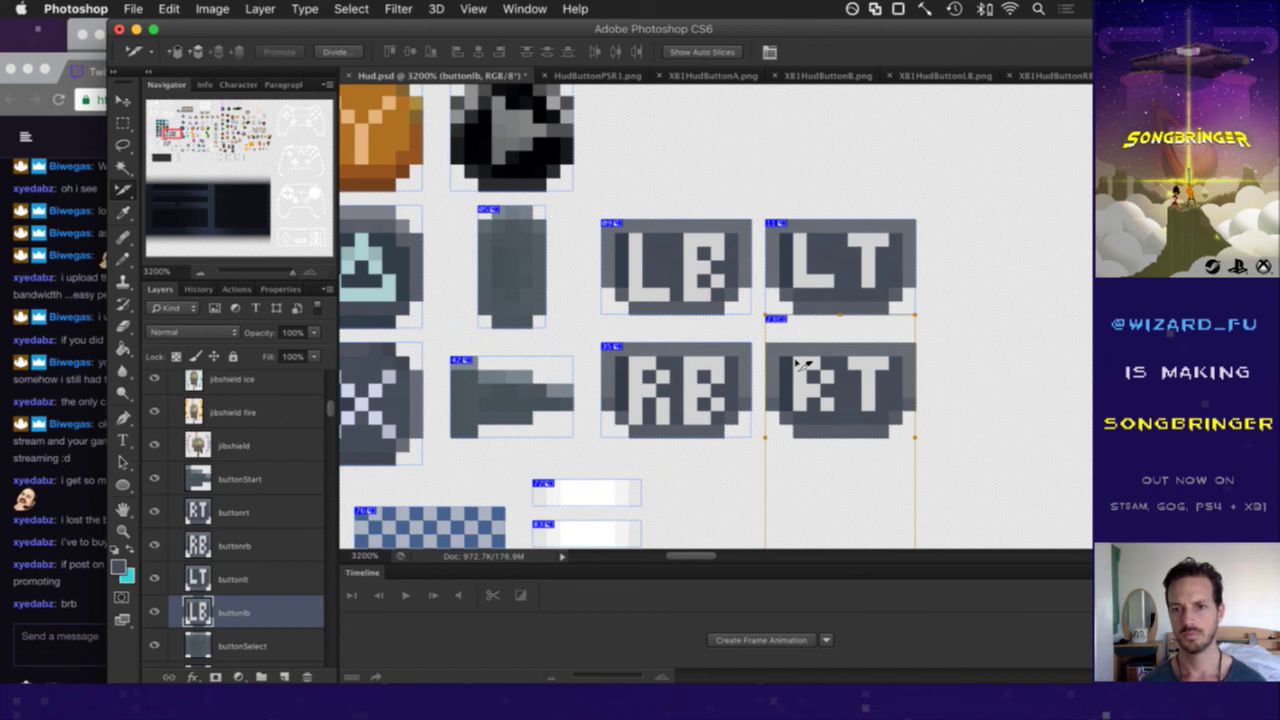
left_click(817, 451)
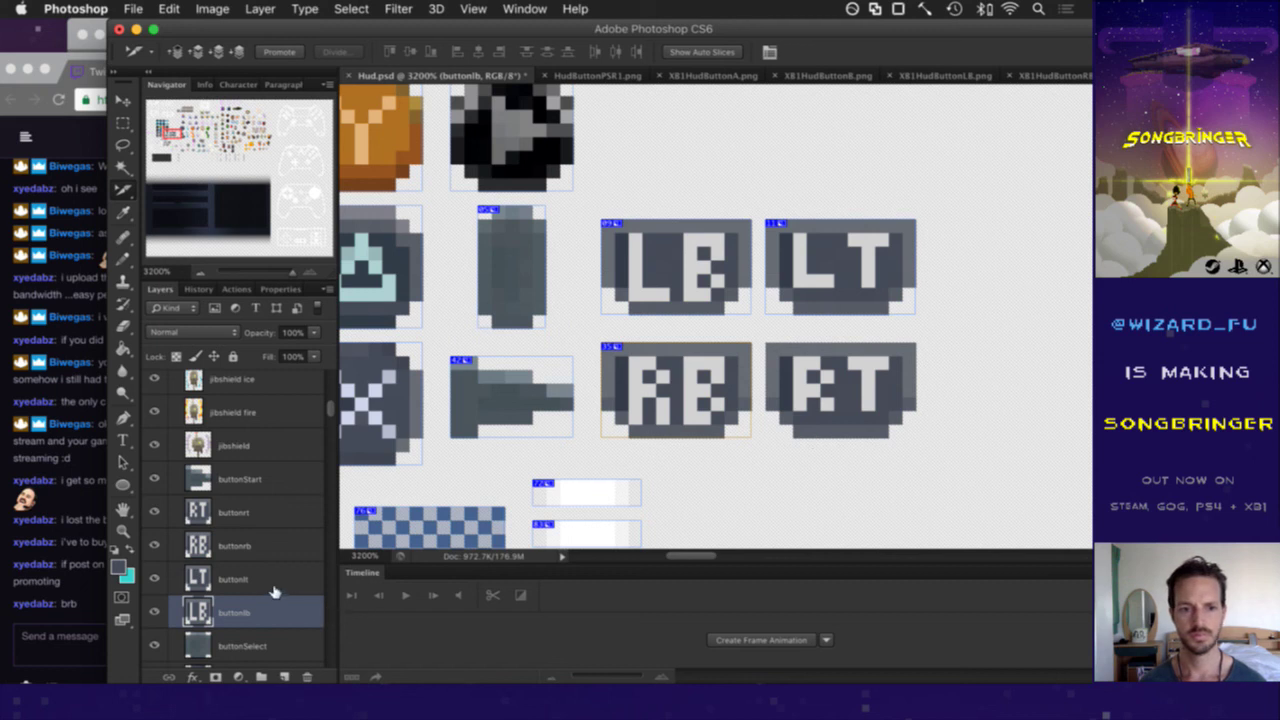
- Create a layer-based slice named HudButtonPSRT from the buttonrt layer and save the document
left_click(250, 513)
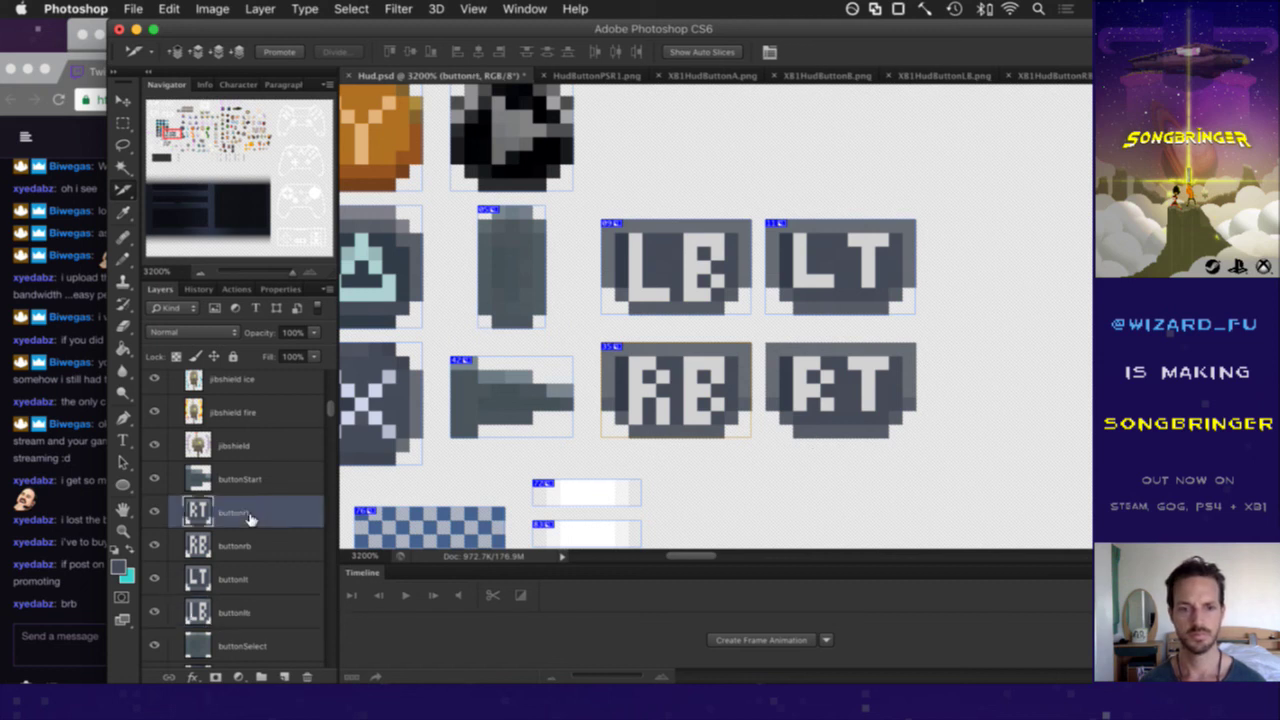
key("super+alt+shift+s")
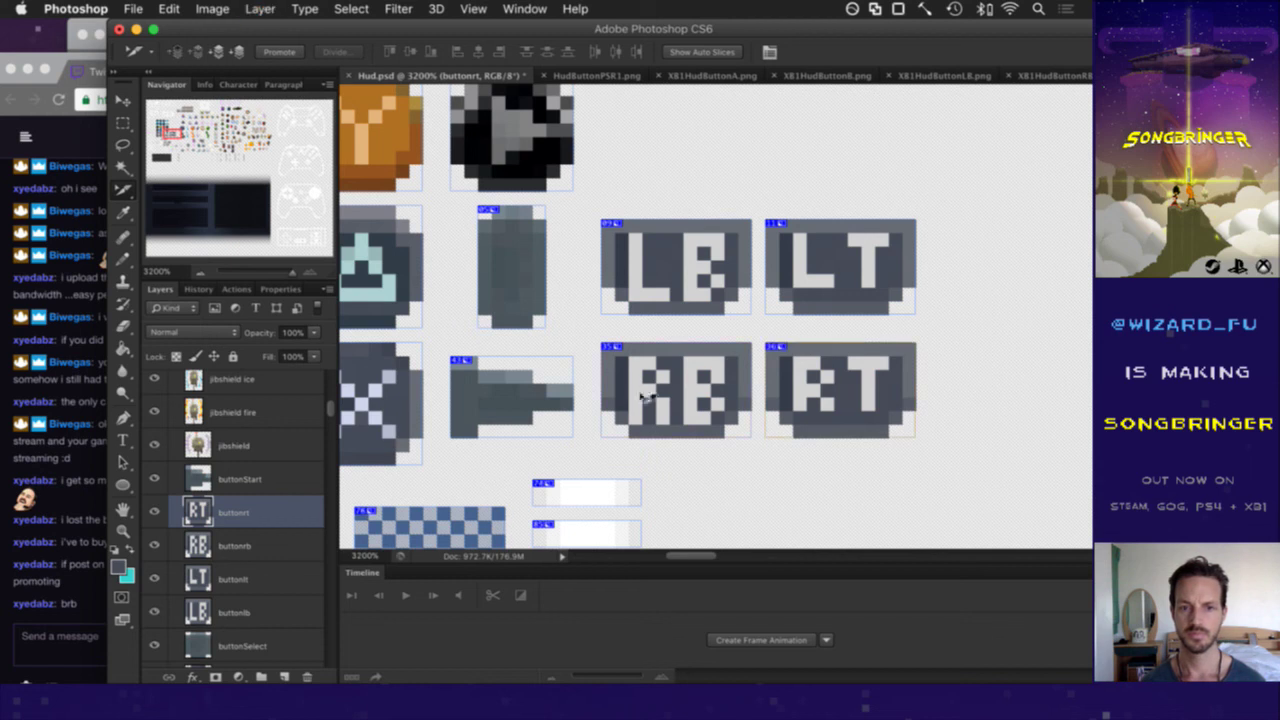
double_click(808, 385)
type("HudButtonPS")
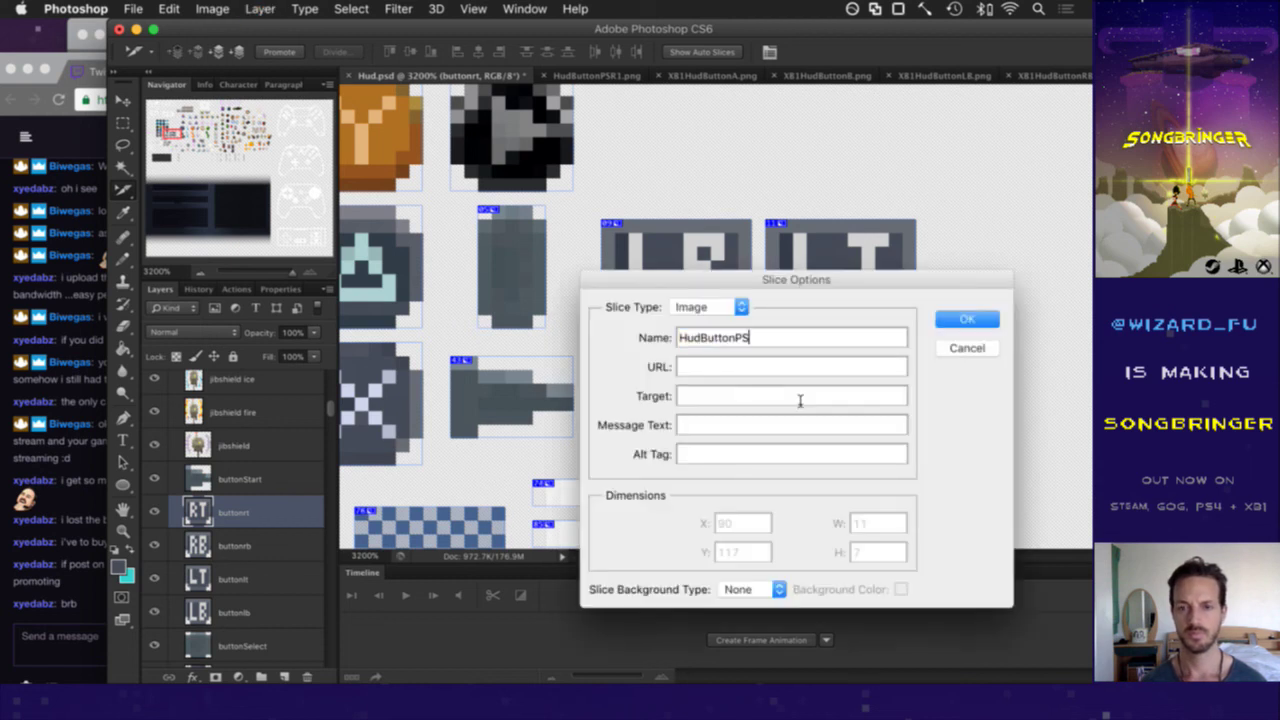
type("RT")
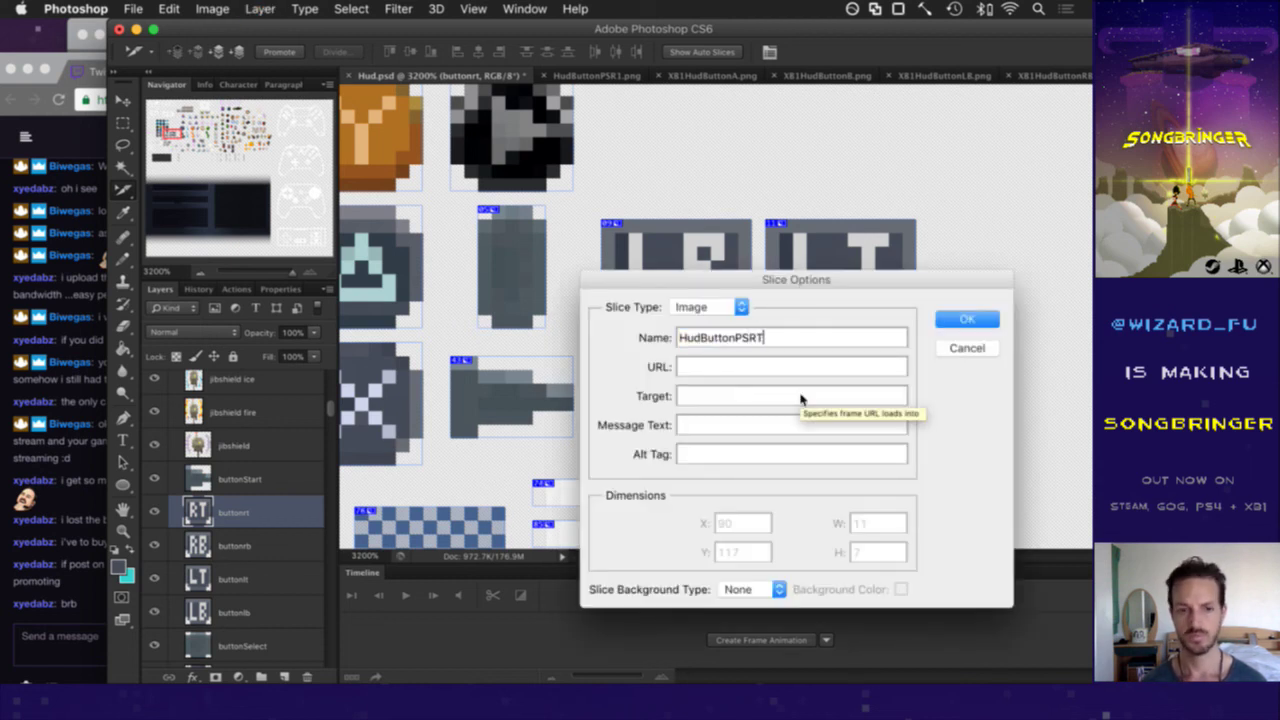
key("Return")
key("super+alt+shift+s")
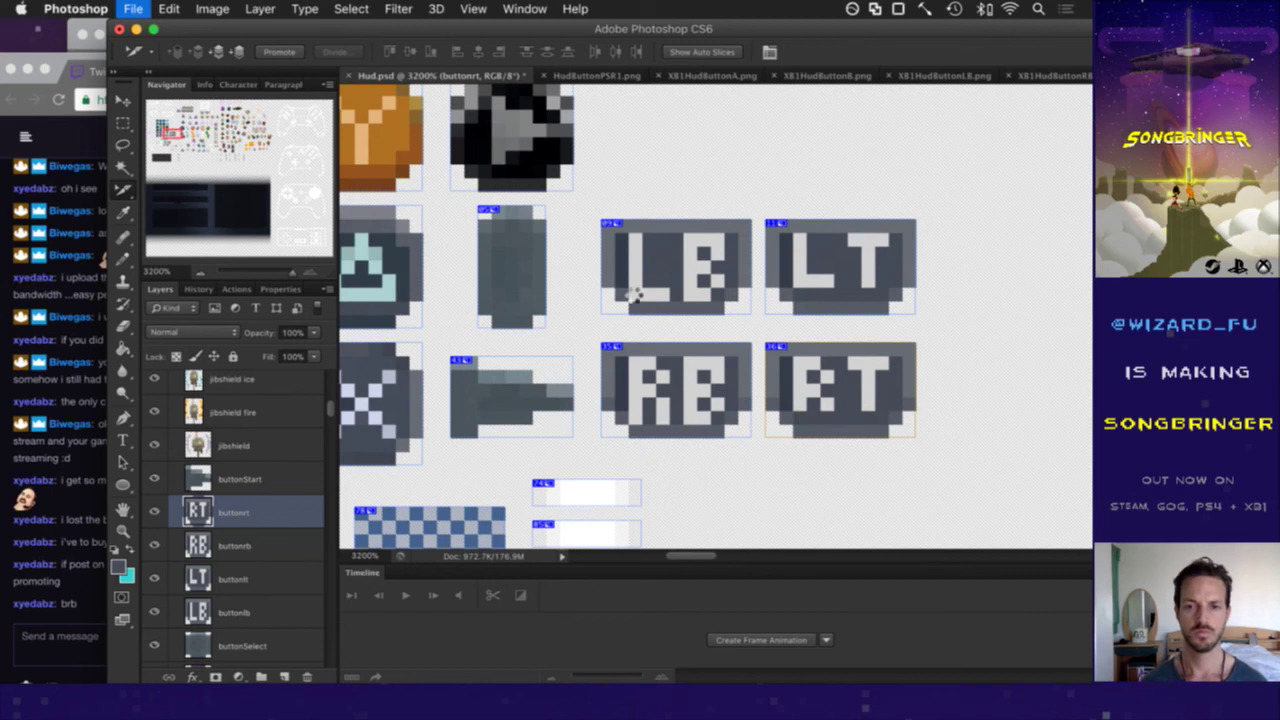
scroll(616, 272, "down", 2)
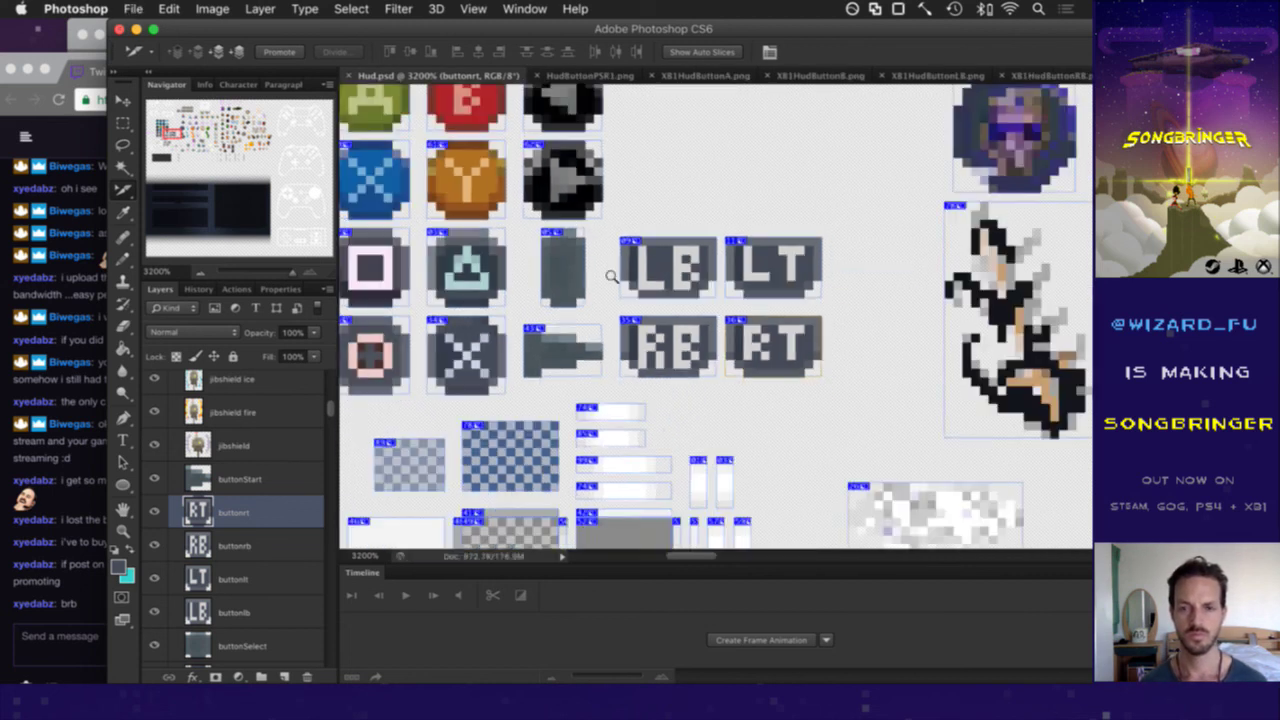
scroll(616, 272, "down", 2)
scroll(667, 288, "up", 1)
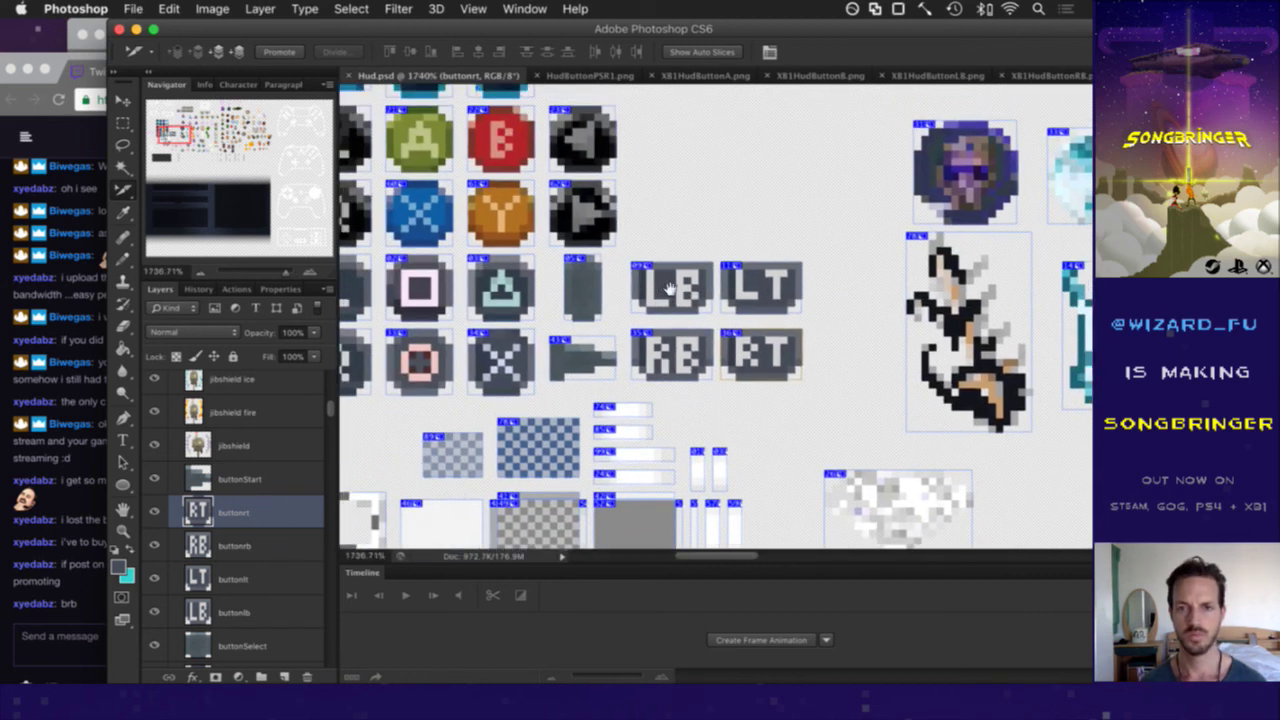
scroll(680, 300, "up", 3)
scroll(680, 300, "left", 2)
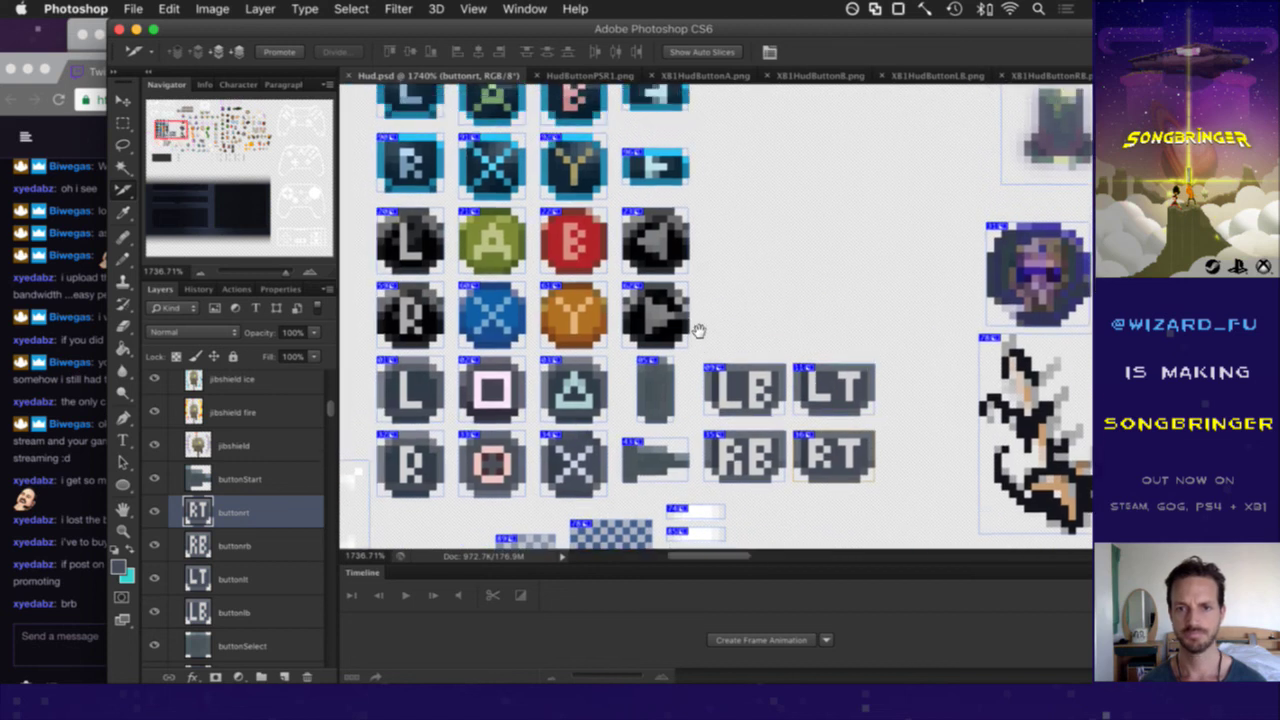
- Review the button sprite rows in Hud.psd and look at the XB1HudButtonA.png sprite
scroll(698, 331, "up", 1)
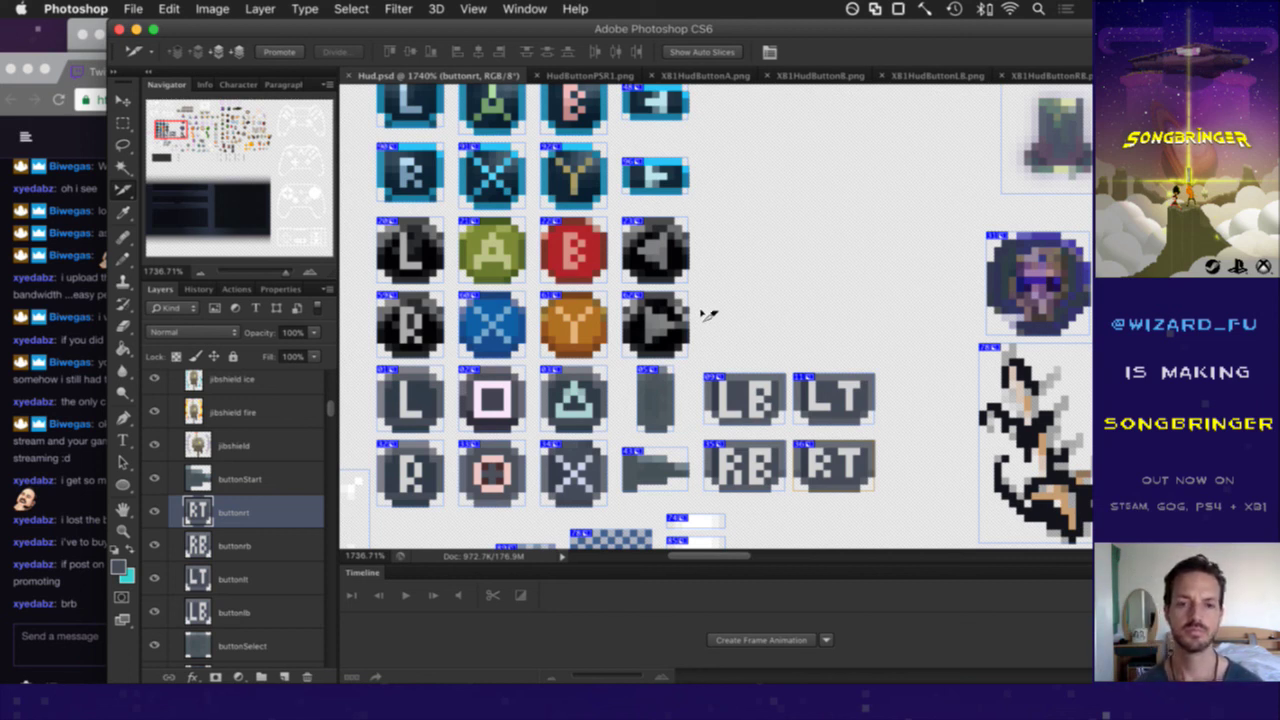
scroll(707, 315, "up", 2)
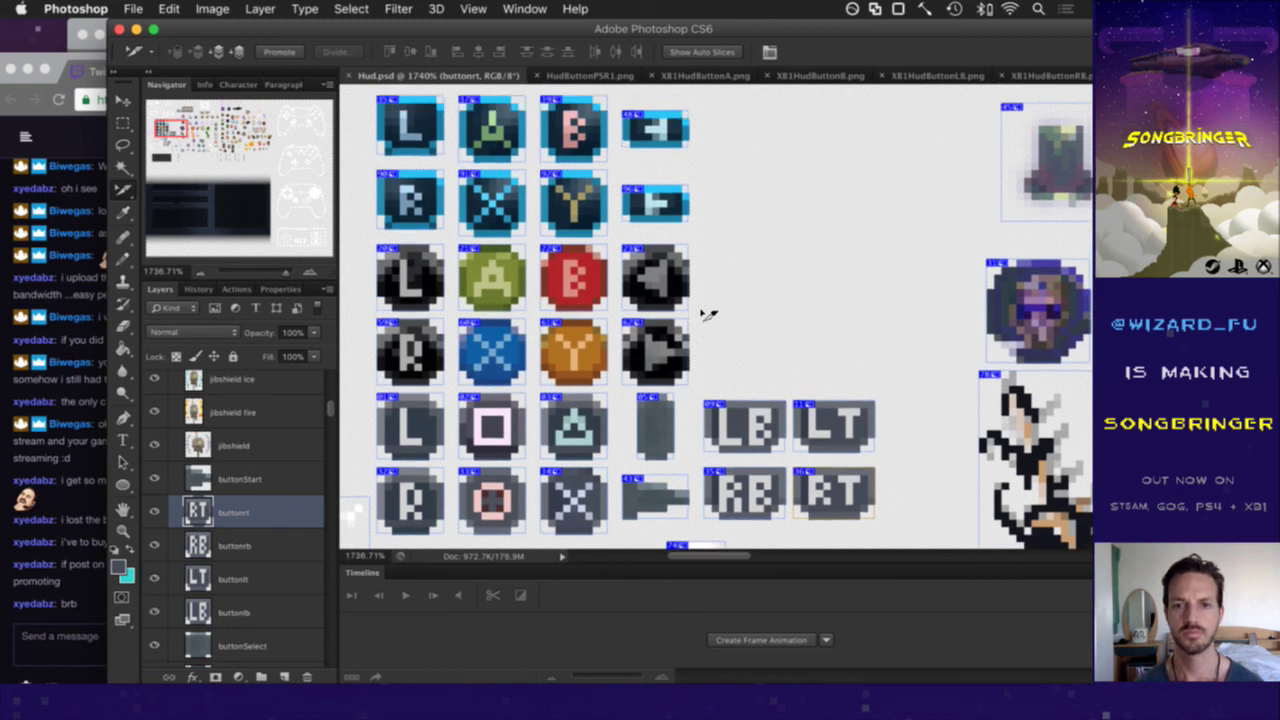
scroll(707, 315, "up", 1)
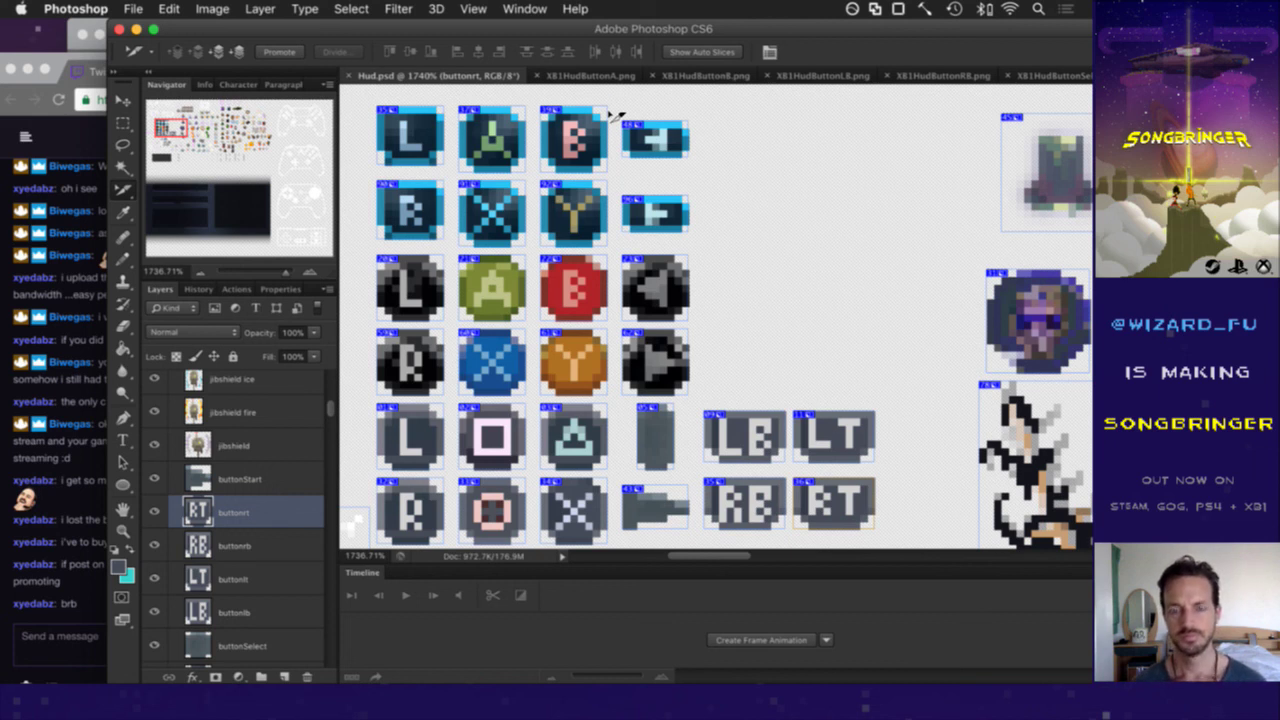
left_click(604, 77)
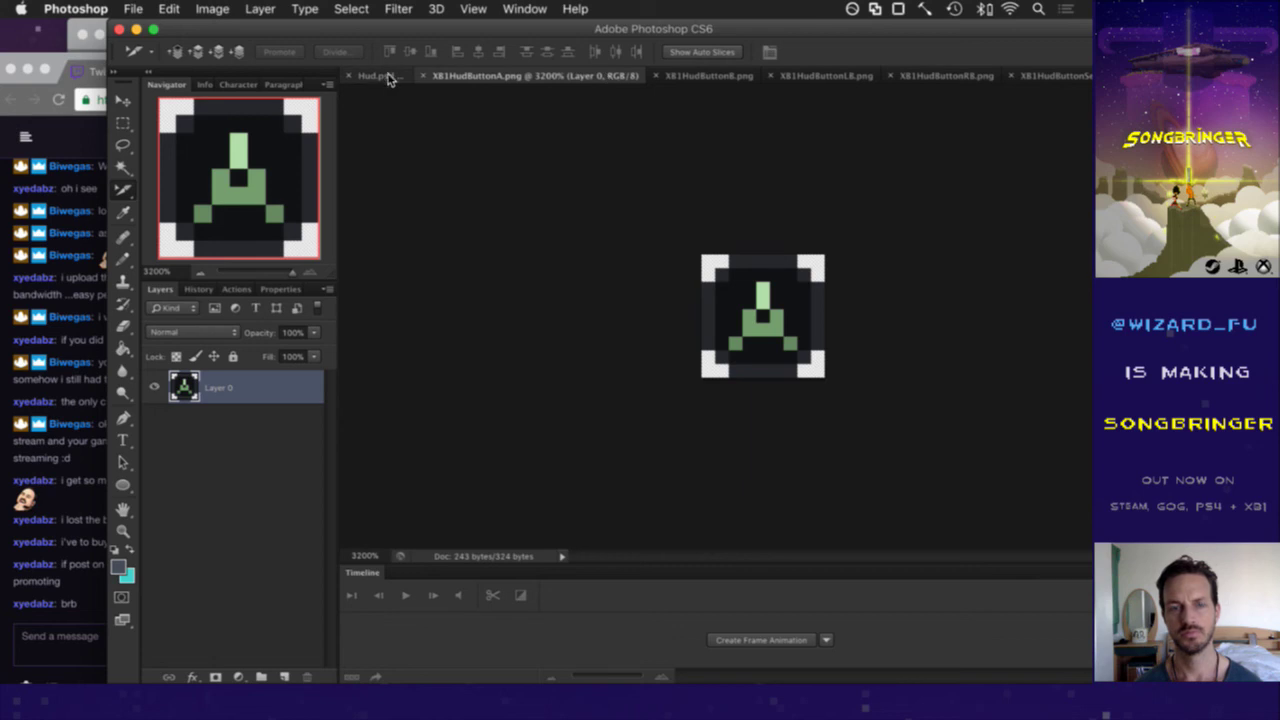
key("ctrl+shift+Tab")
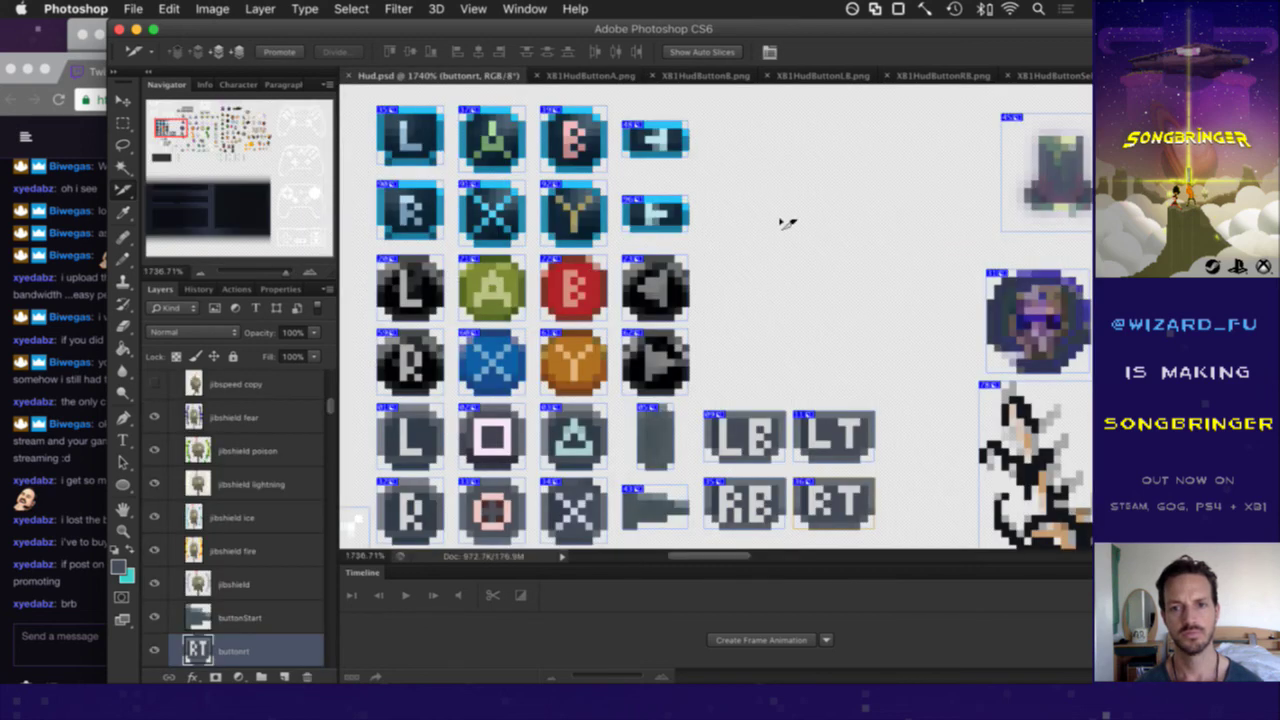
- Widen the Hud.psd canvas to 700 pixels, anchoring the artwork at the middle left so the extra space is added on its right
scroll(717, 234, "down", 5)
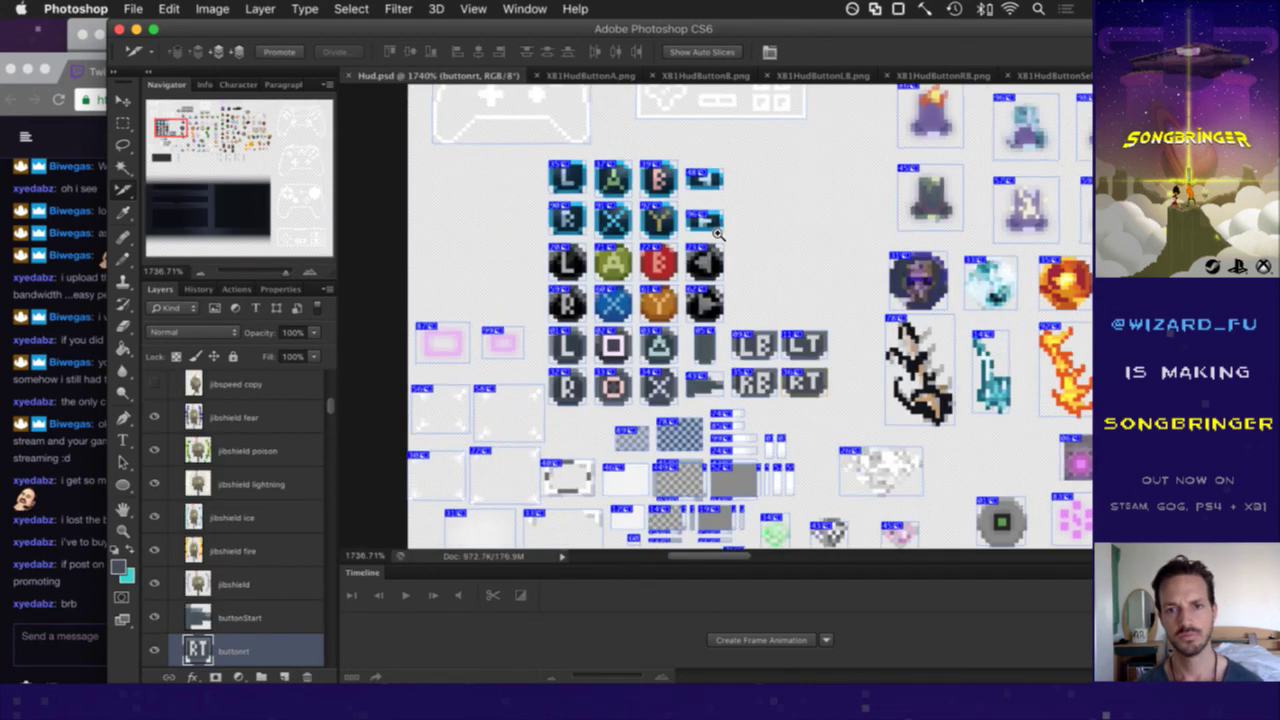
scroll(734, 240, "up", 2)
scroll(734, 240, "right", 1)
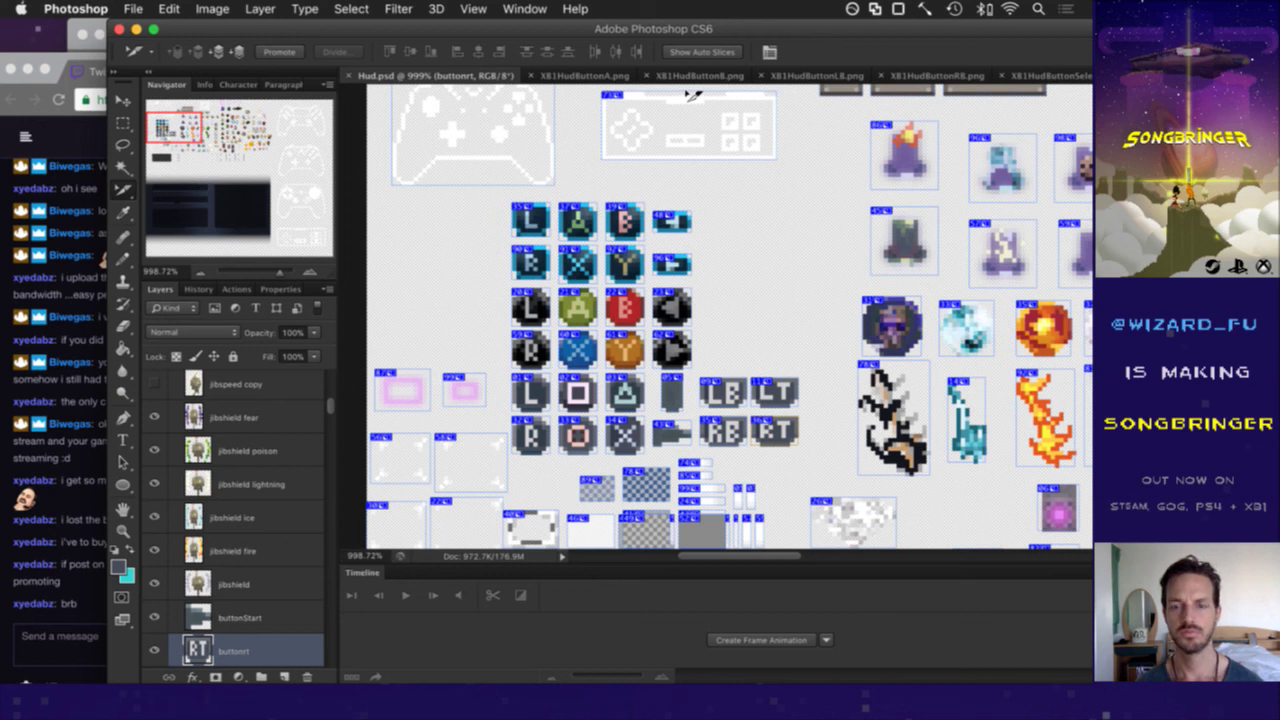
scroll(626, 213, "down", 2)
scroll(626, 213, "down", 3)
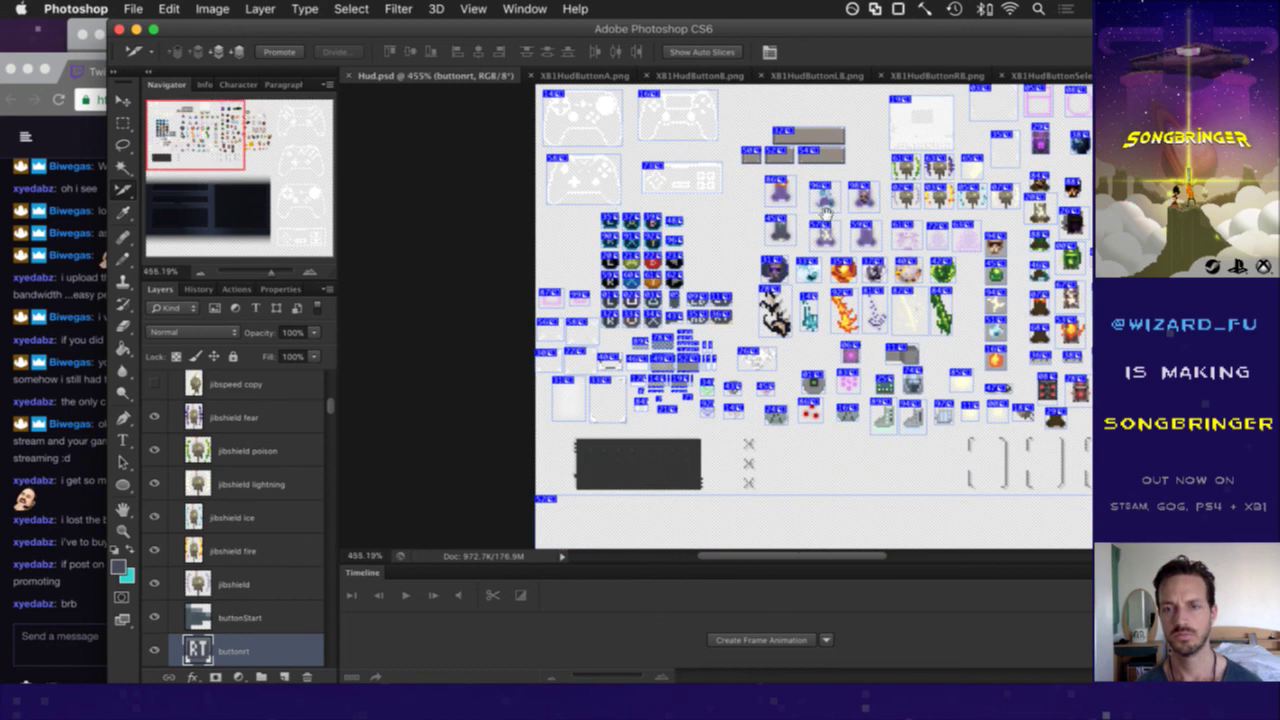
scroll(676, 235, "right", 5)
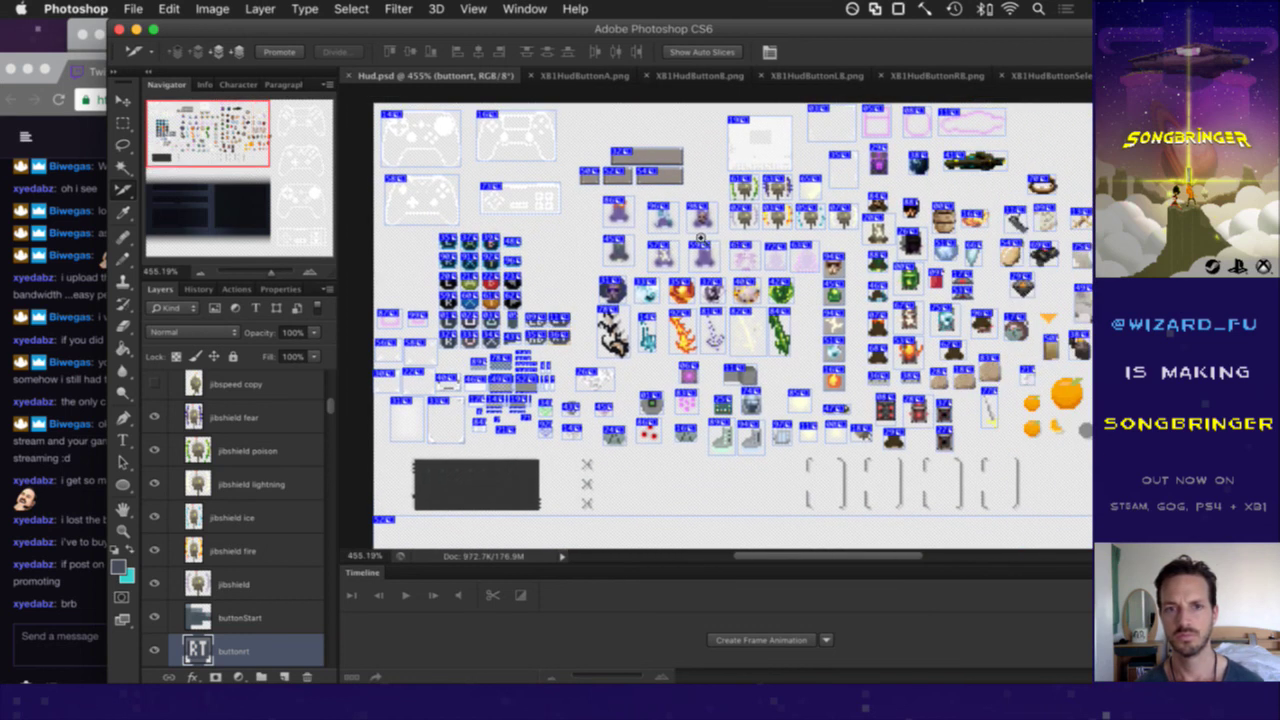
scroll(708, 237, "down", 2)
scroll(708, 235, "right", 2)
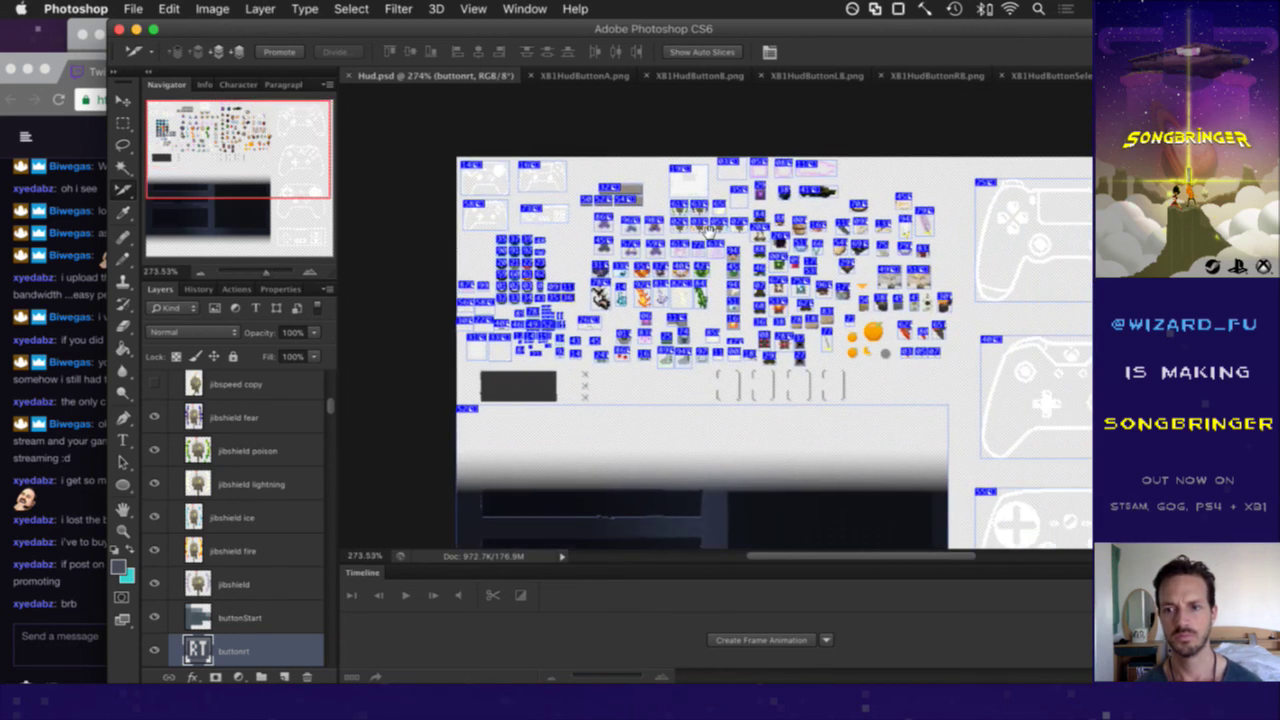
scroll(709, 230, "down", 4)
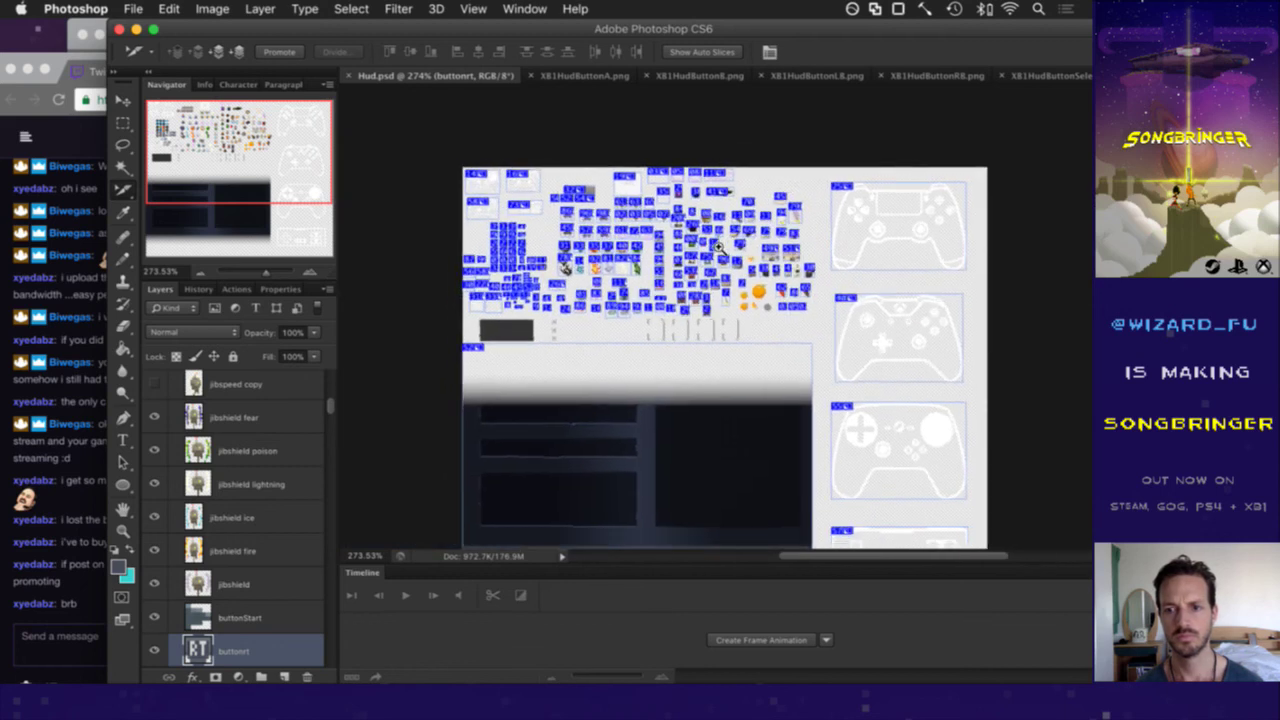
scroll(718, 247, "down", 3)
scroll(706, 250, "up", 2)
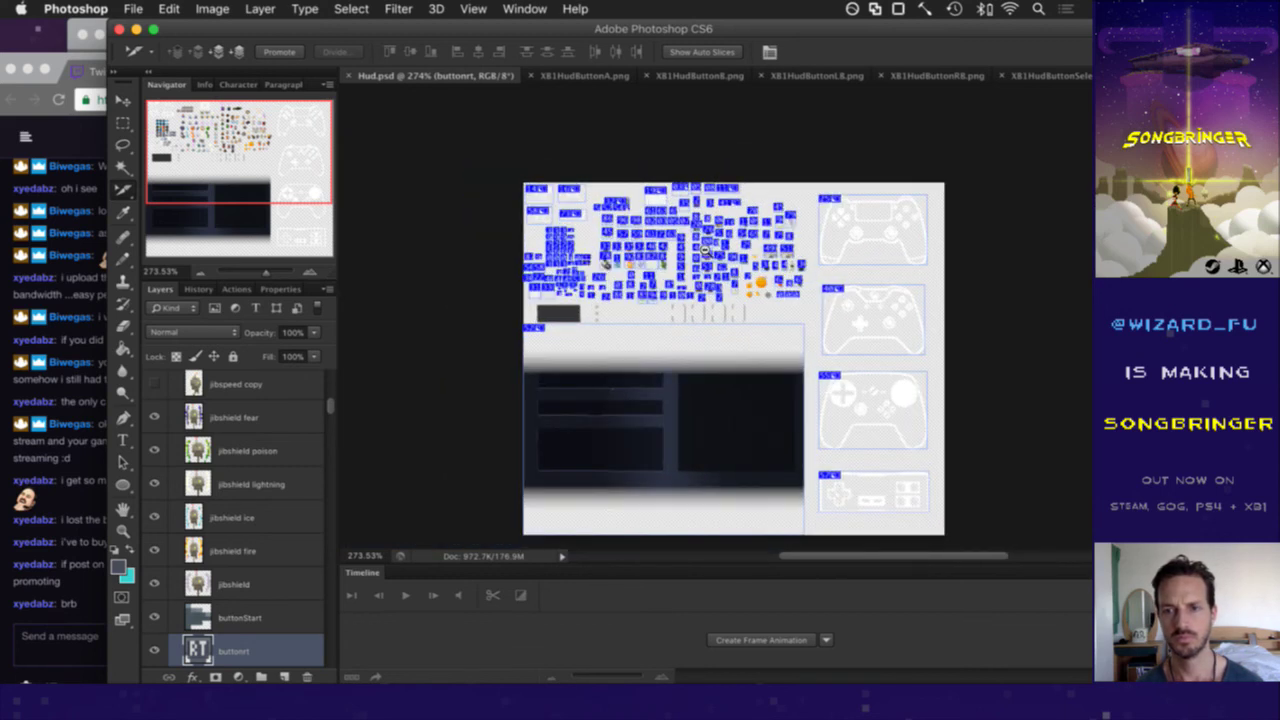
scroll(708, 247, "down", 2)
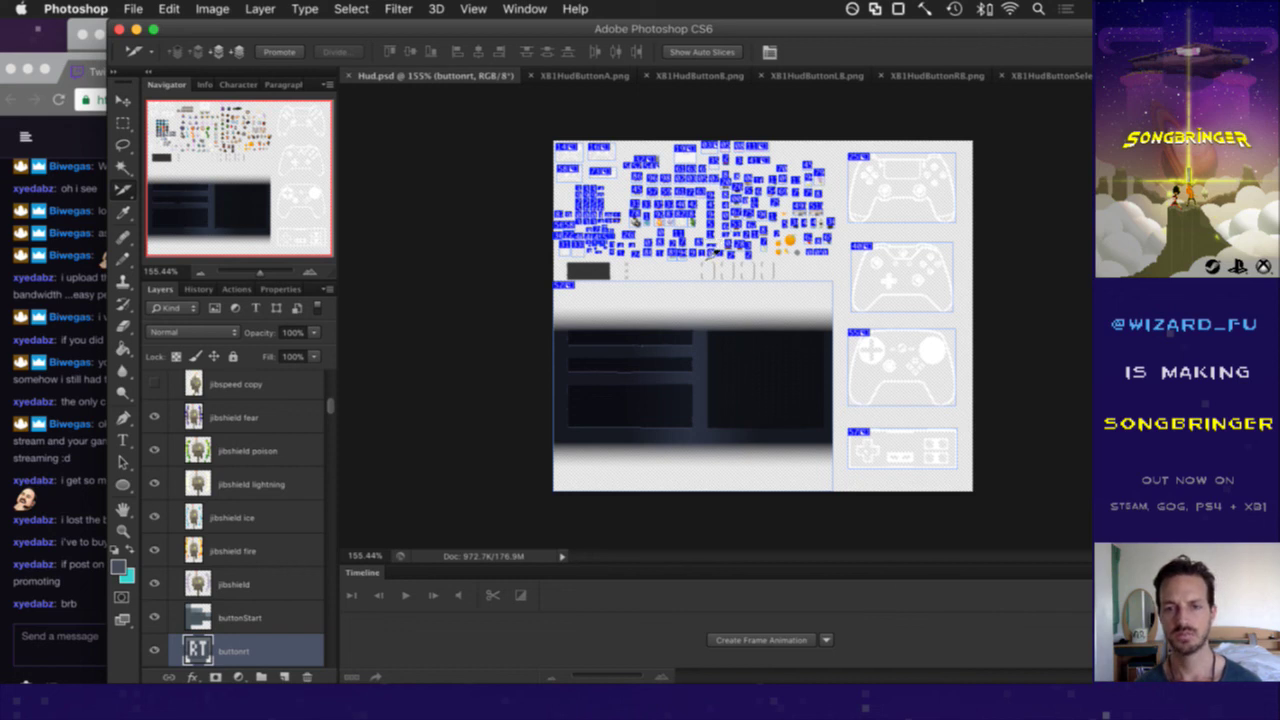
key("super+alt+c")
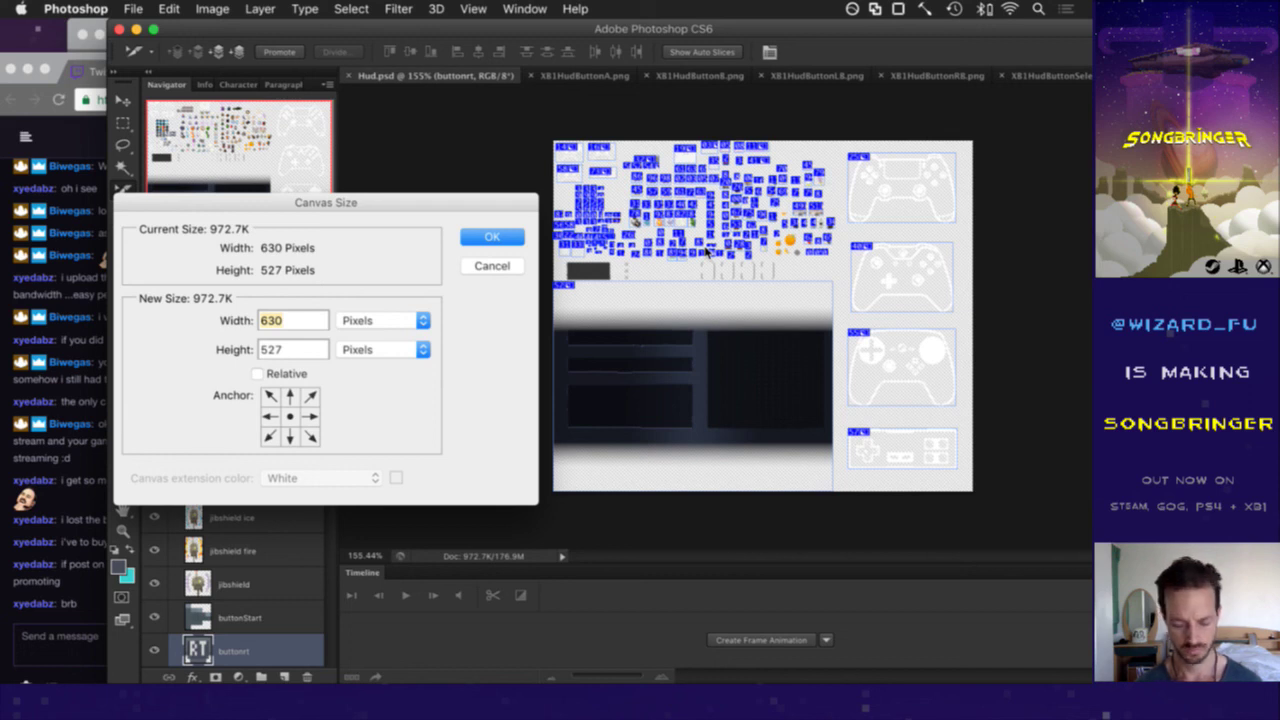
type("700")
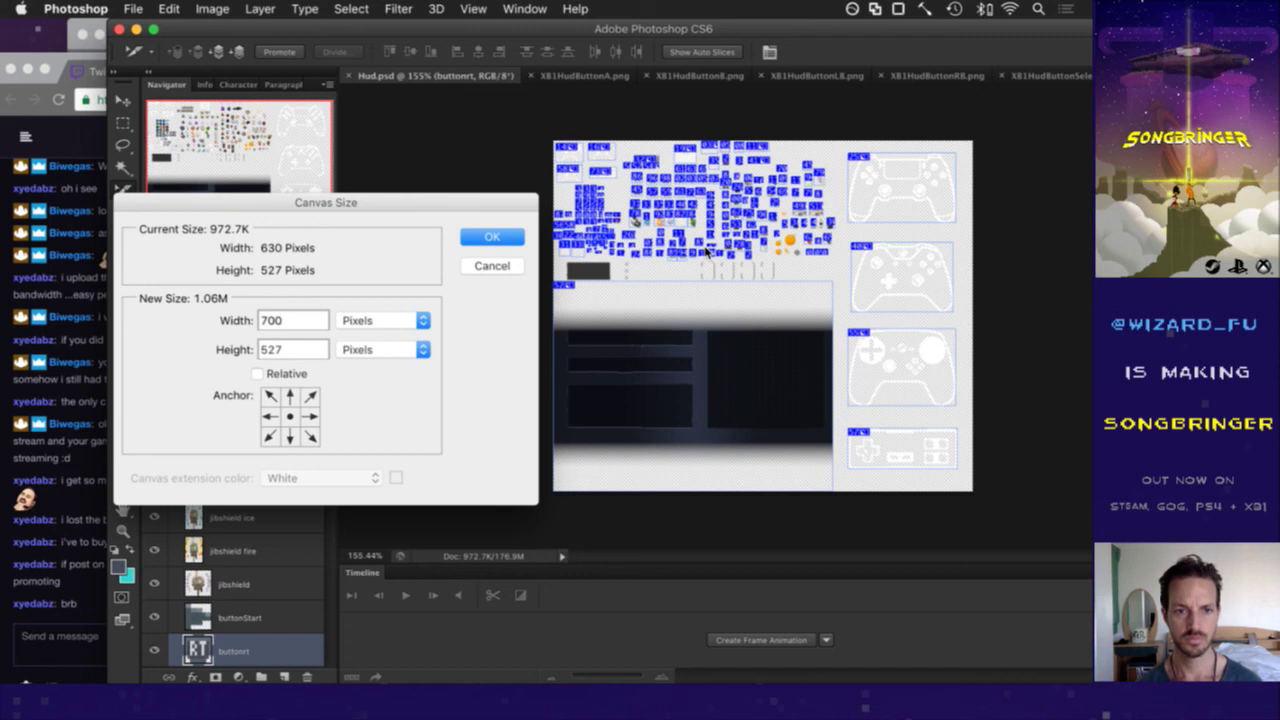
left_click(277, 416)
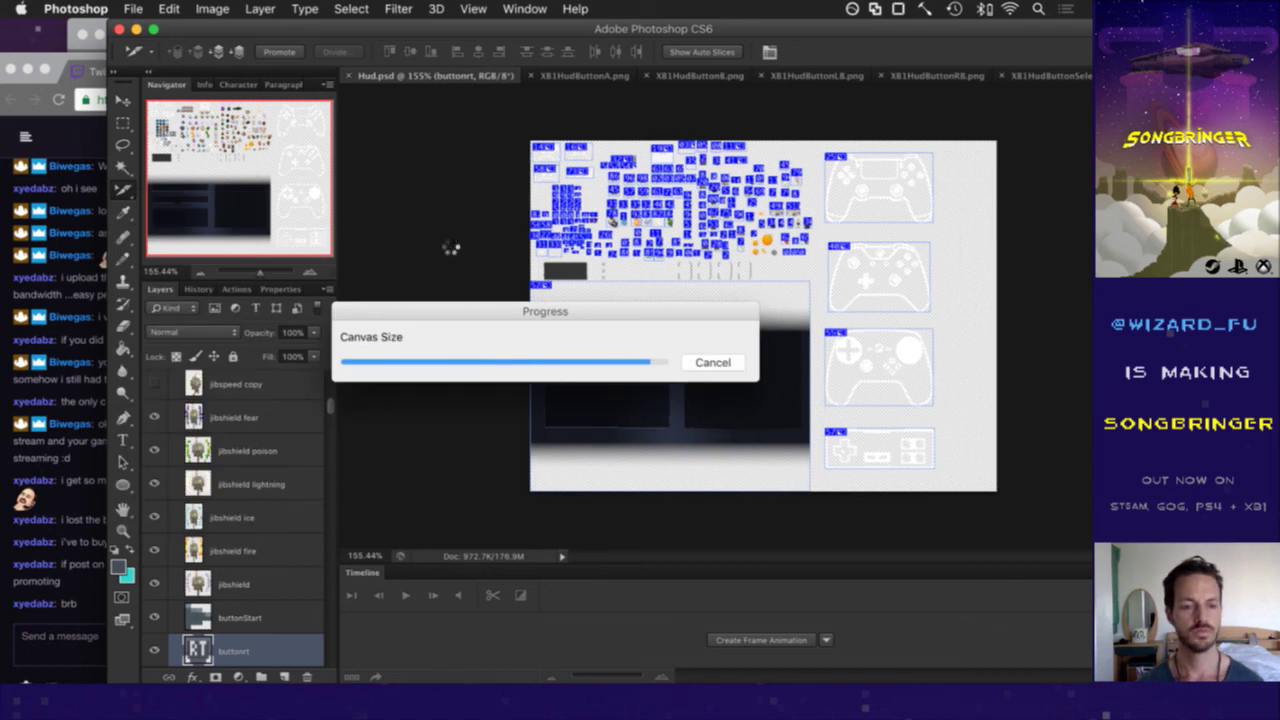
- Switch to the Move tool with automatic layer selection enabled
key("v")
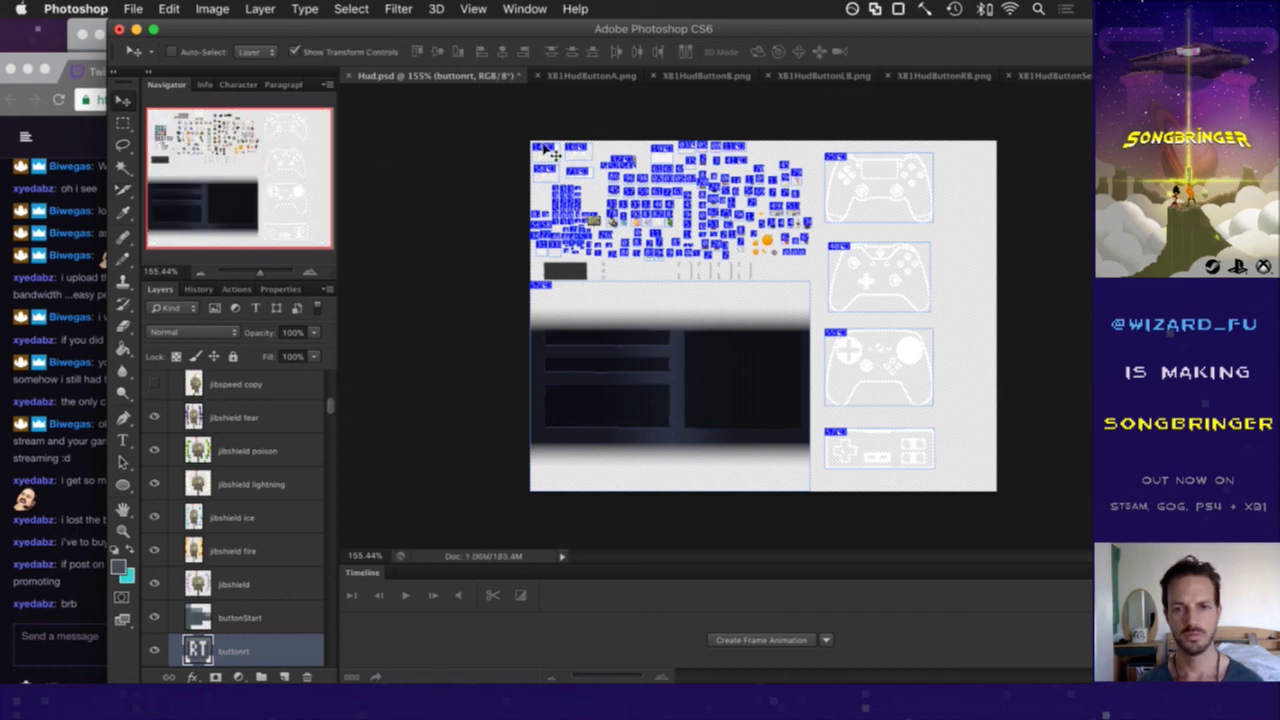
left_click(172, 51)
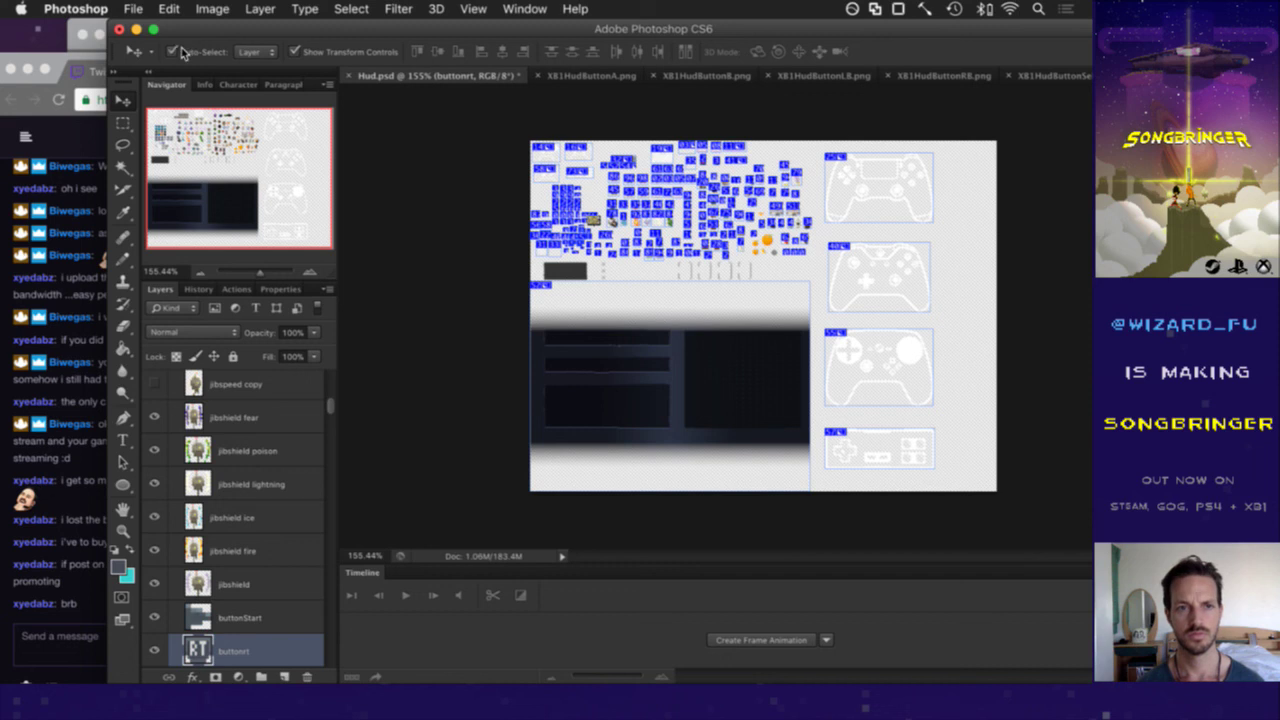
left_click(556, 152)
left_click_drag(556, 152, 648, 176)
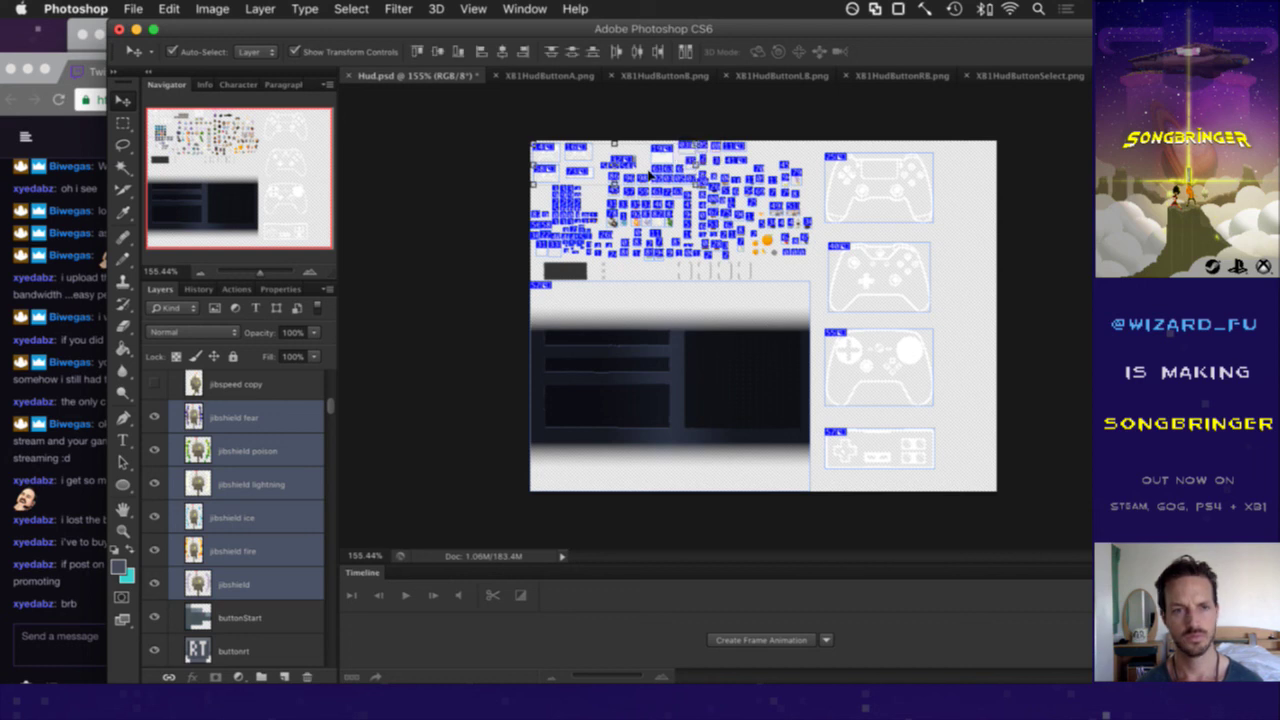
left_click(590, 196)
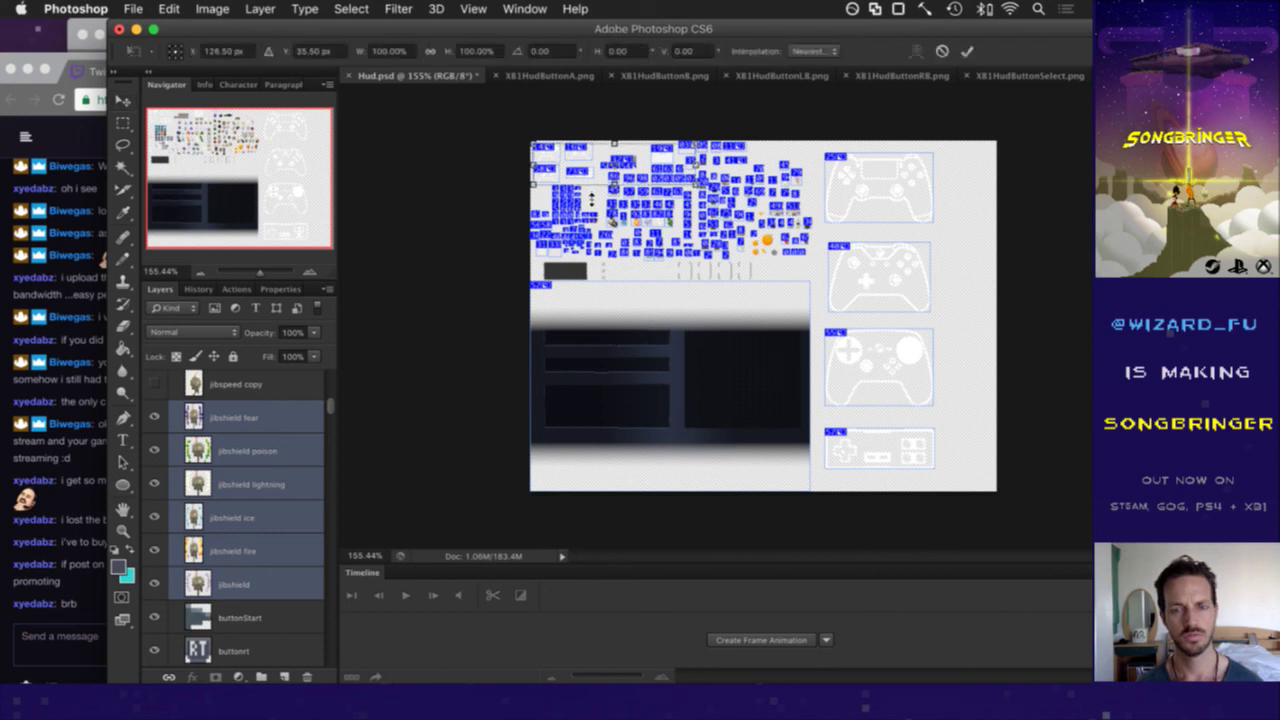
left_click(942, 51)
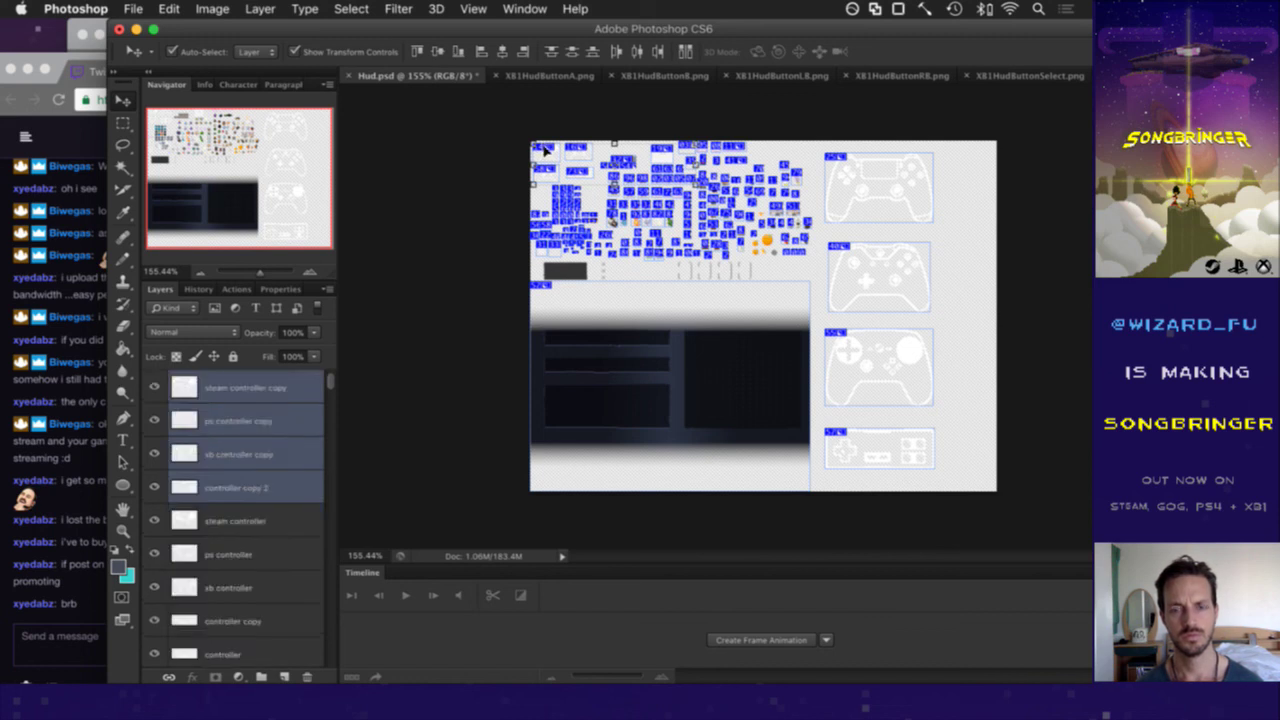
left_click(798, 171)
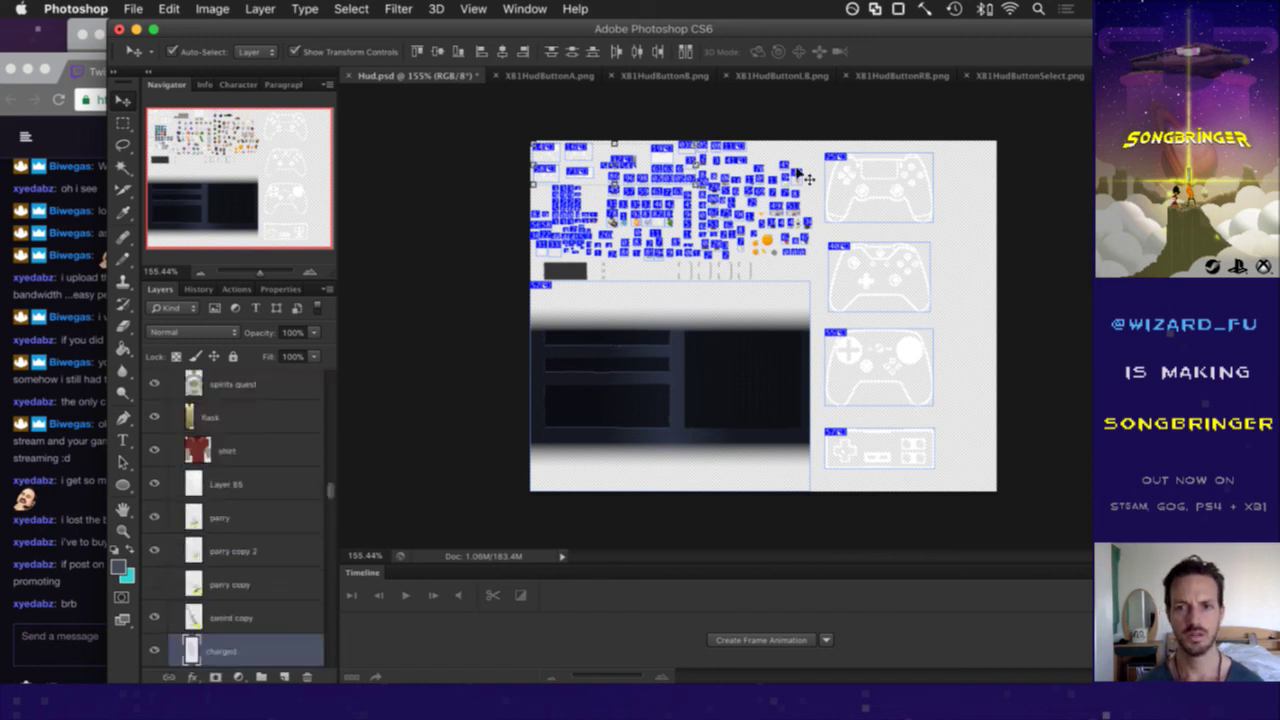
left_click(548, 150)
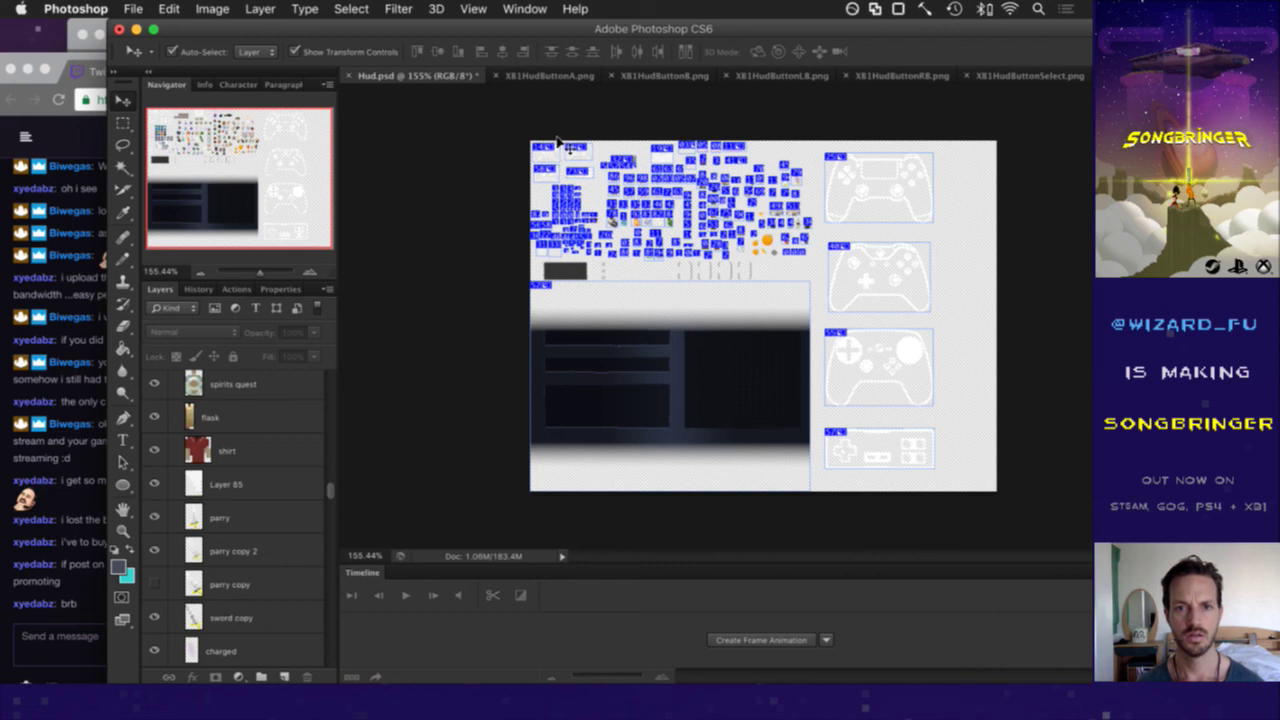
- Move only the steam controller copy icon into the new empty strip, beside the topmost large controller drawing
left_click(560, 142)
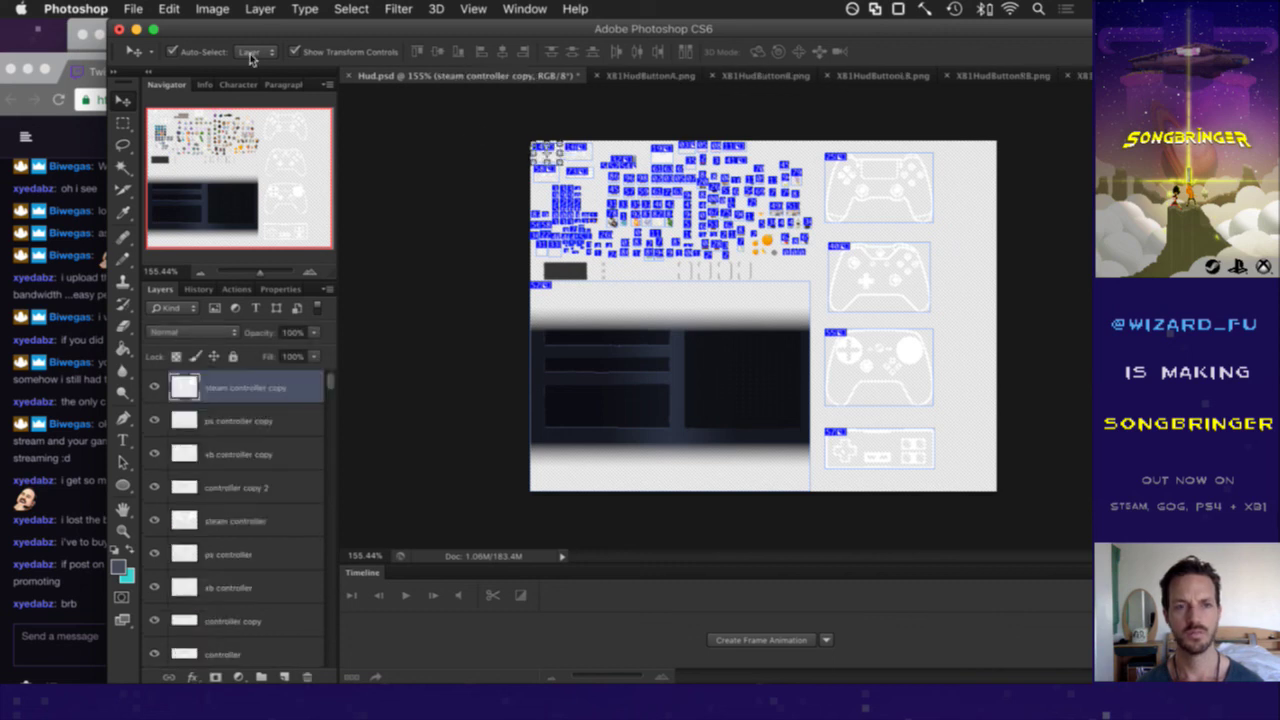
left_click(171, 51)
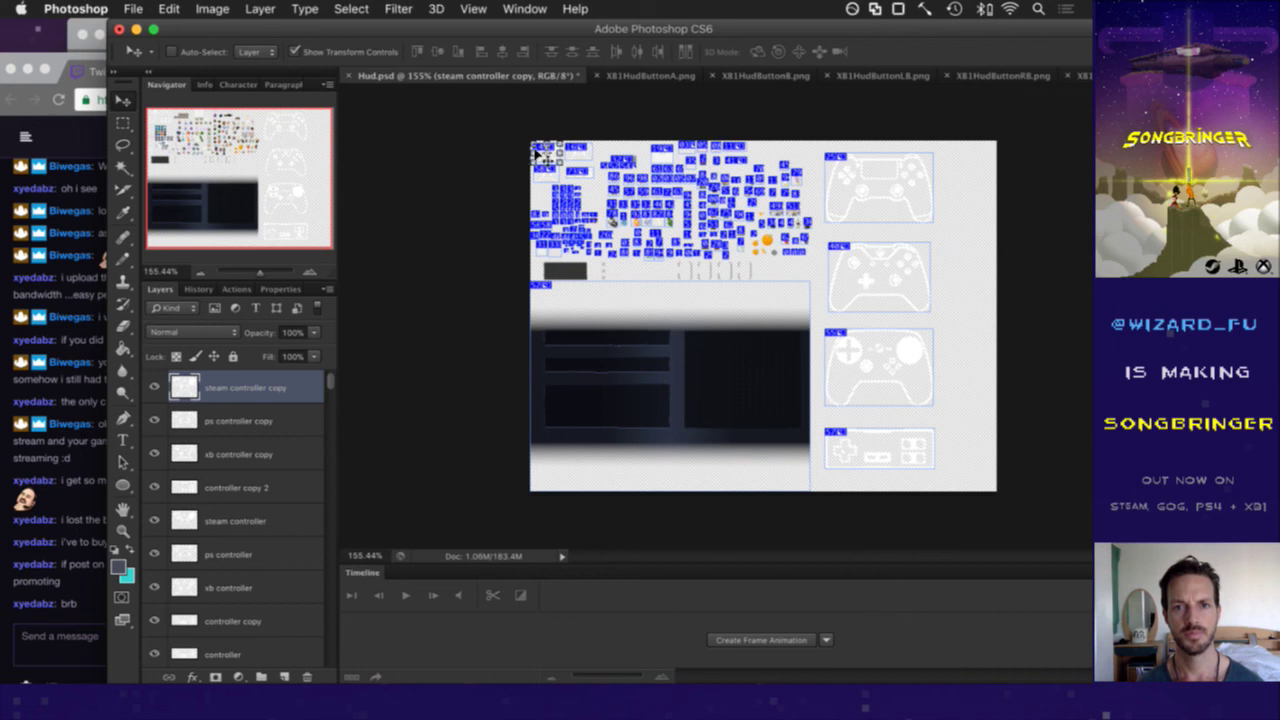
left_click_drag(543, 150, 958, 162)
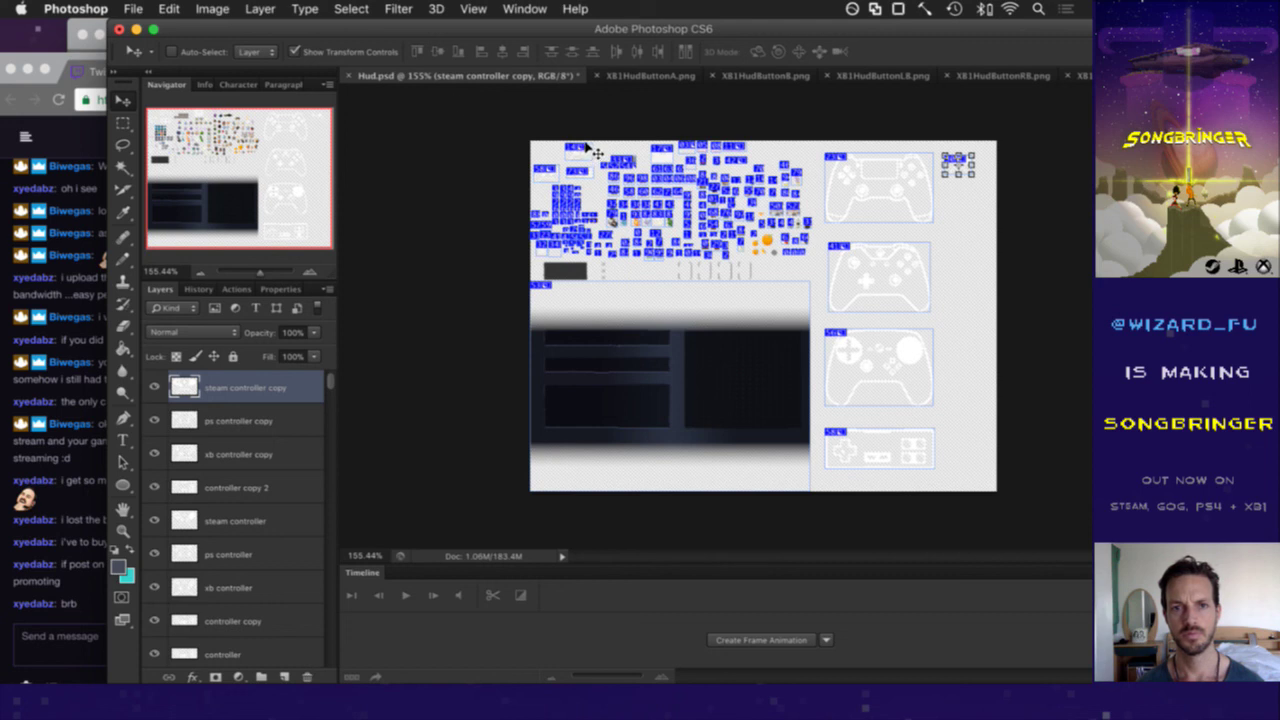
- With automatic layer selection enabled, move the ps controller copy icon directly below the steam controller copy icon
left_click(200, 53)
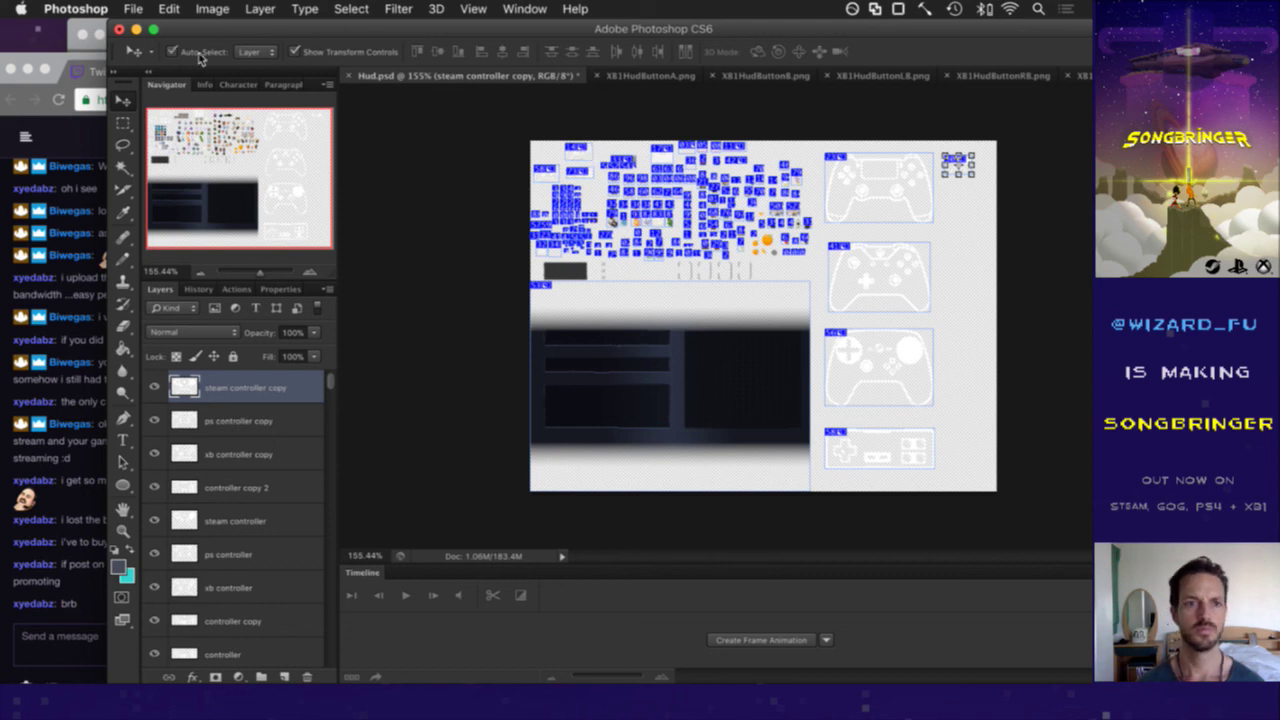
left_click(590, 150)
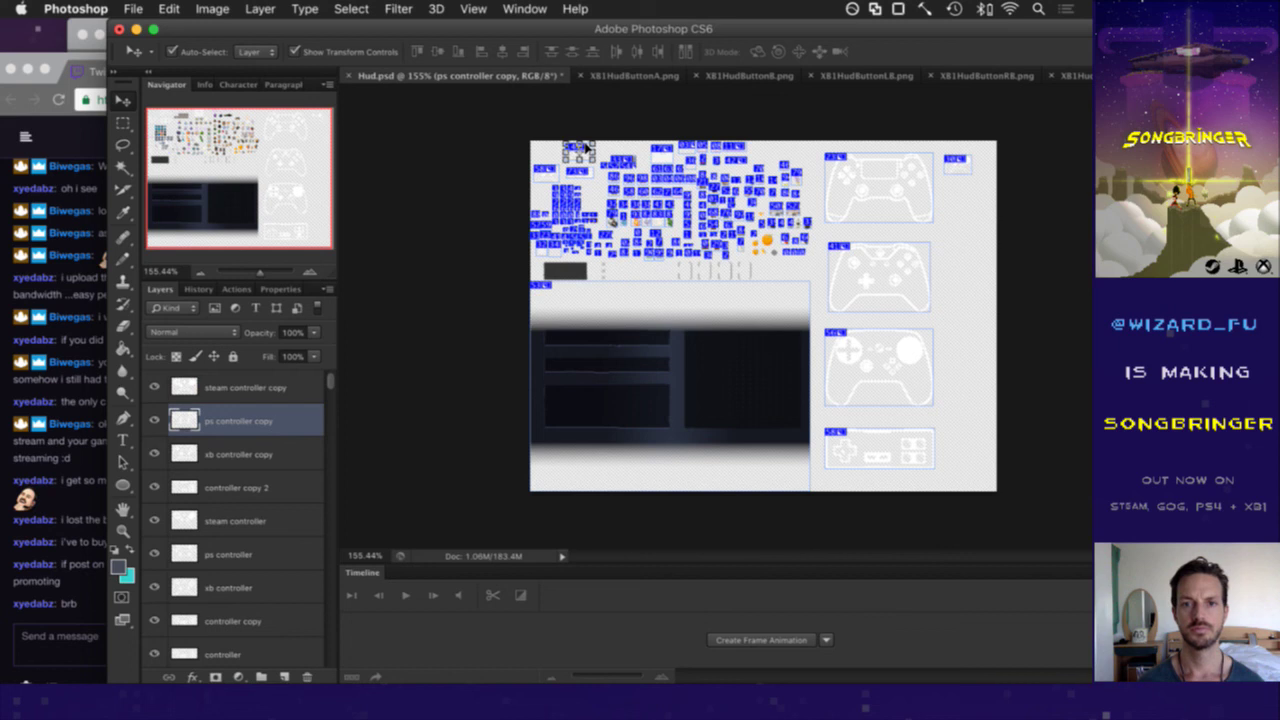
left_click_drag(588, 148, 968, 188)
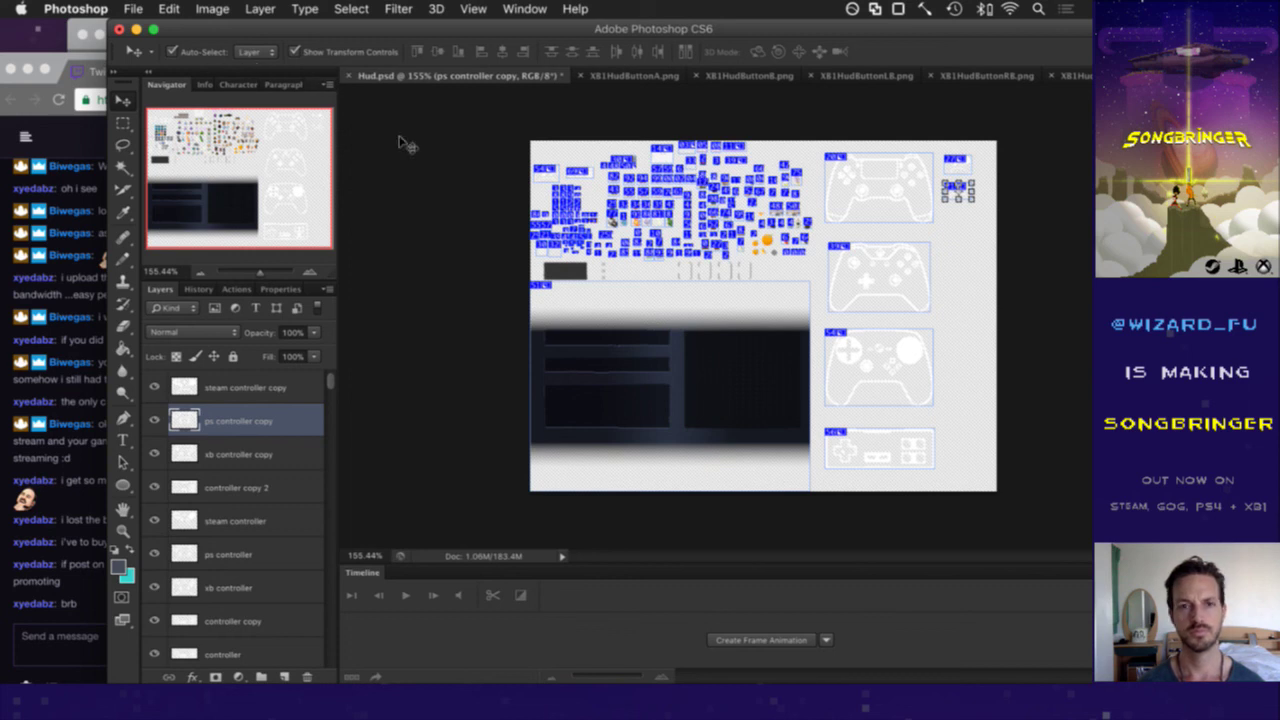
- Move the xb controller copy icon below the ps controller copy icon, undoing a misplaced first drop
left_click(550, 172)
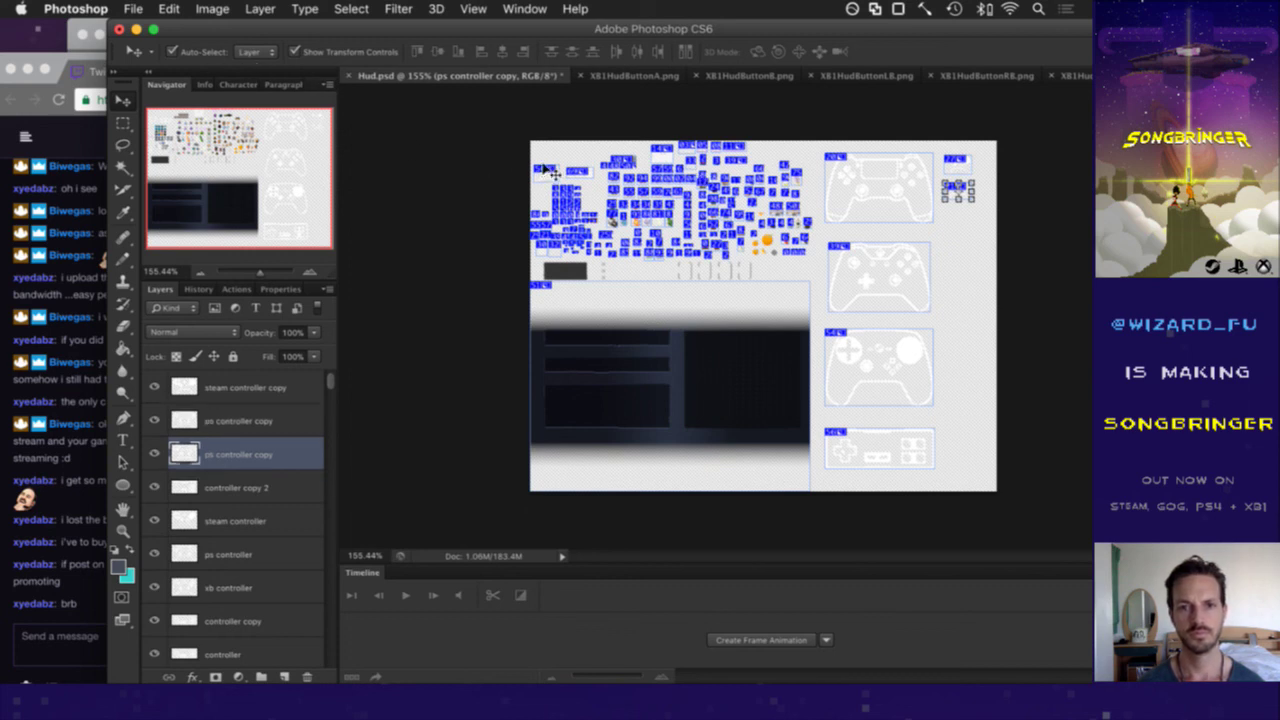
left_click_drag(545, 168, 828, 207)
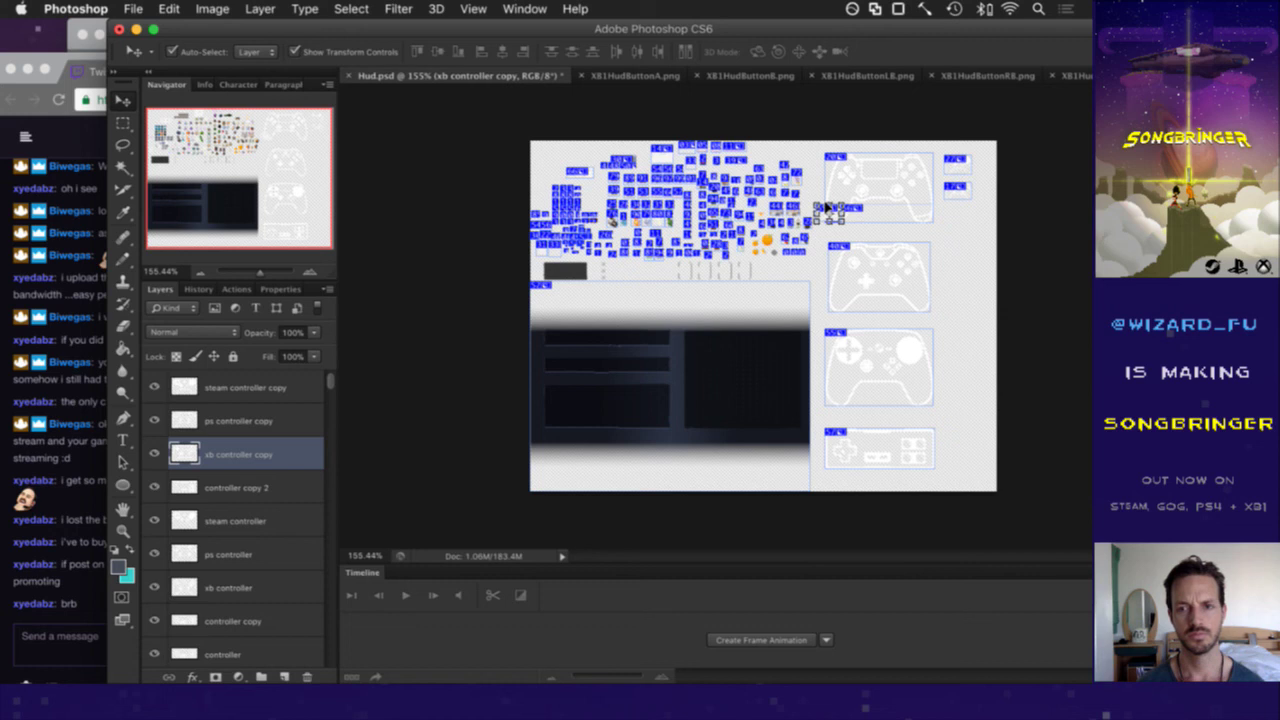
key("super+z")
left_click(550, 172)
left_click_drag(550, 172, 956, 212)
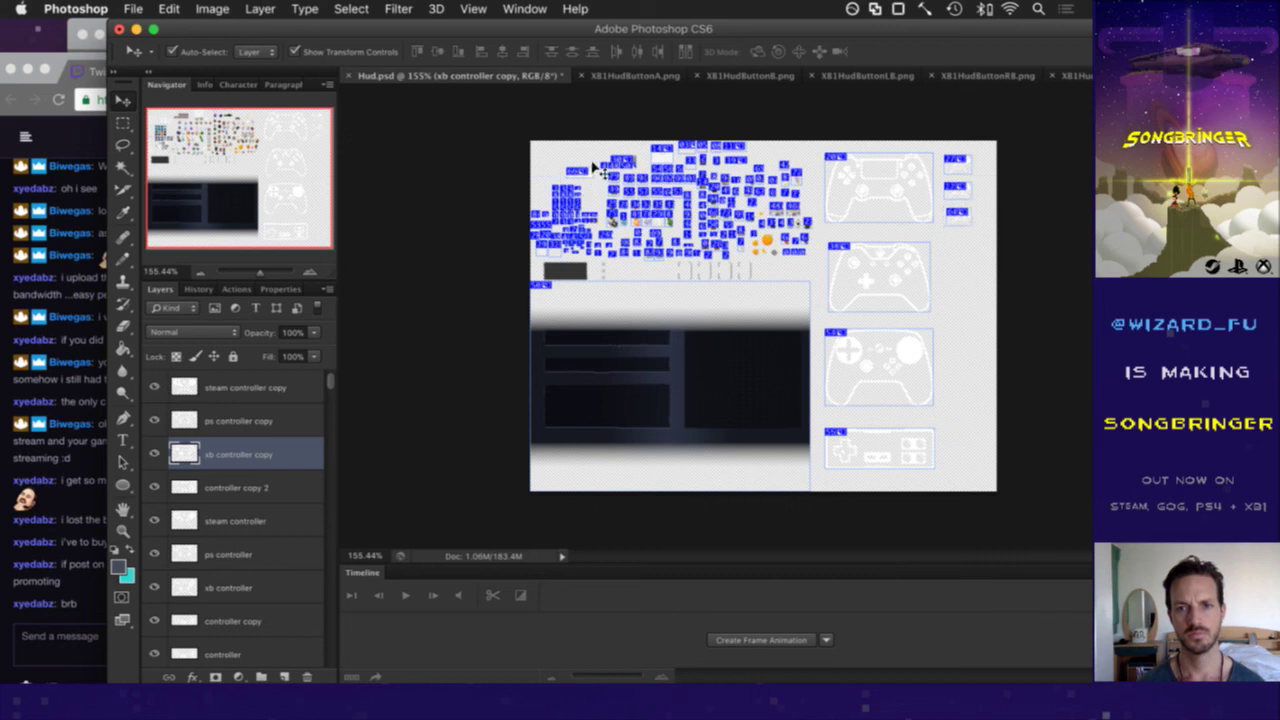
- Select only the controller copy 2 icon and move it into the new strip, directly below the xb controller copy icon
left_click(595, 168)
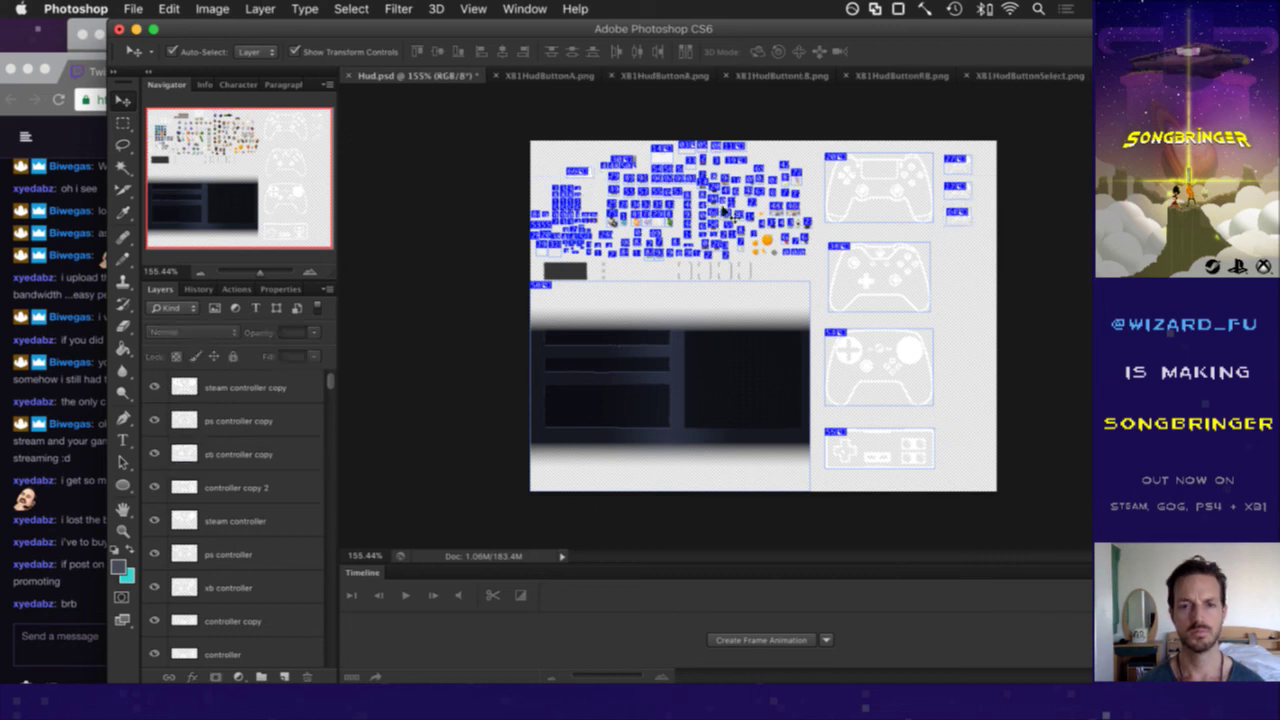
left_click(877, 256)
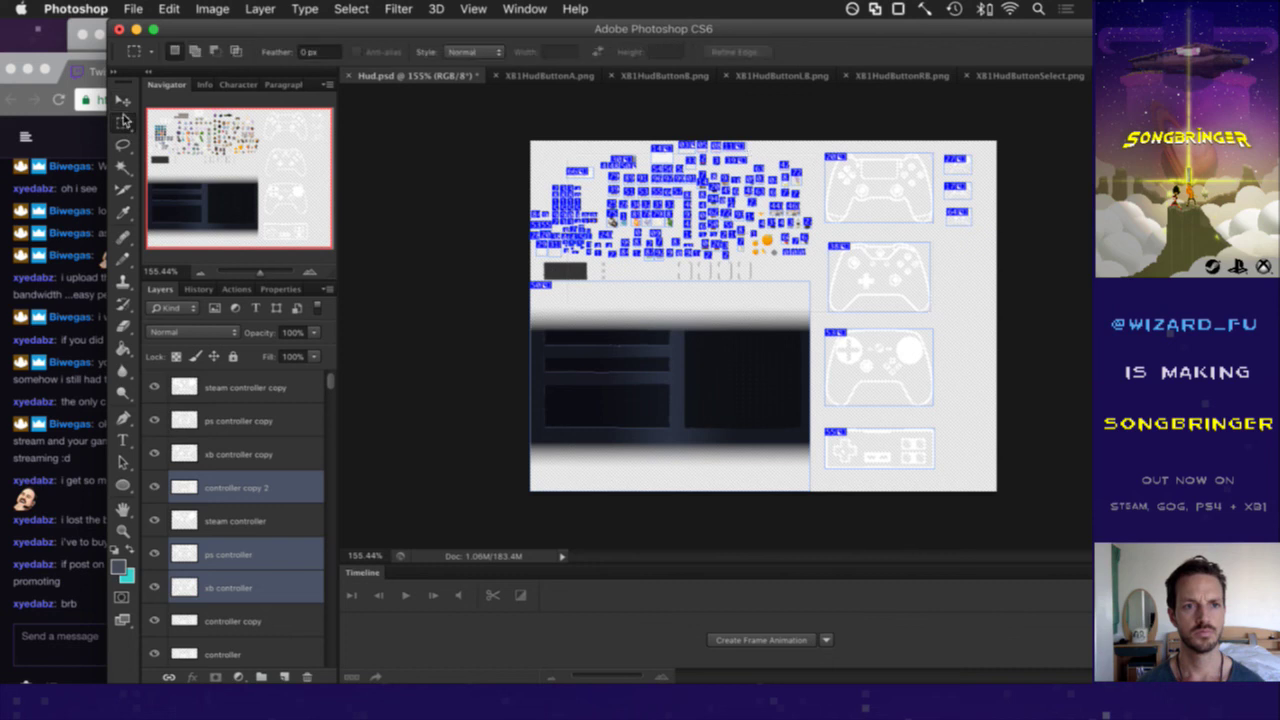
key("m")
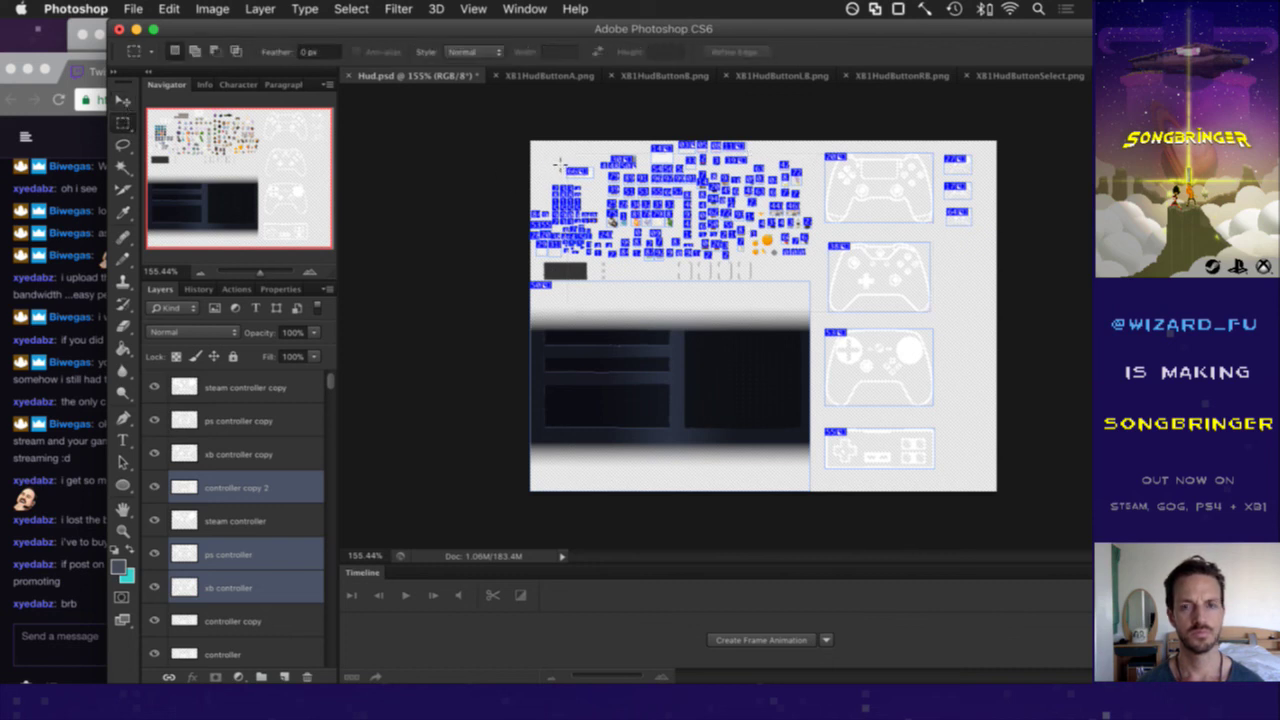
left_click(122, 101)
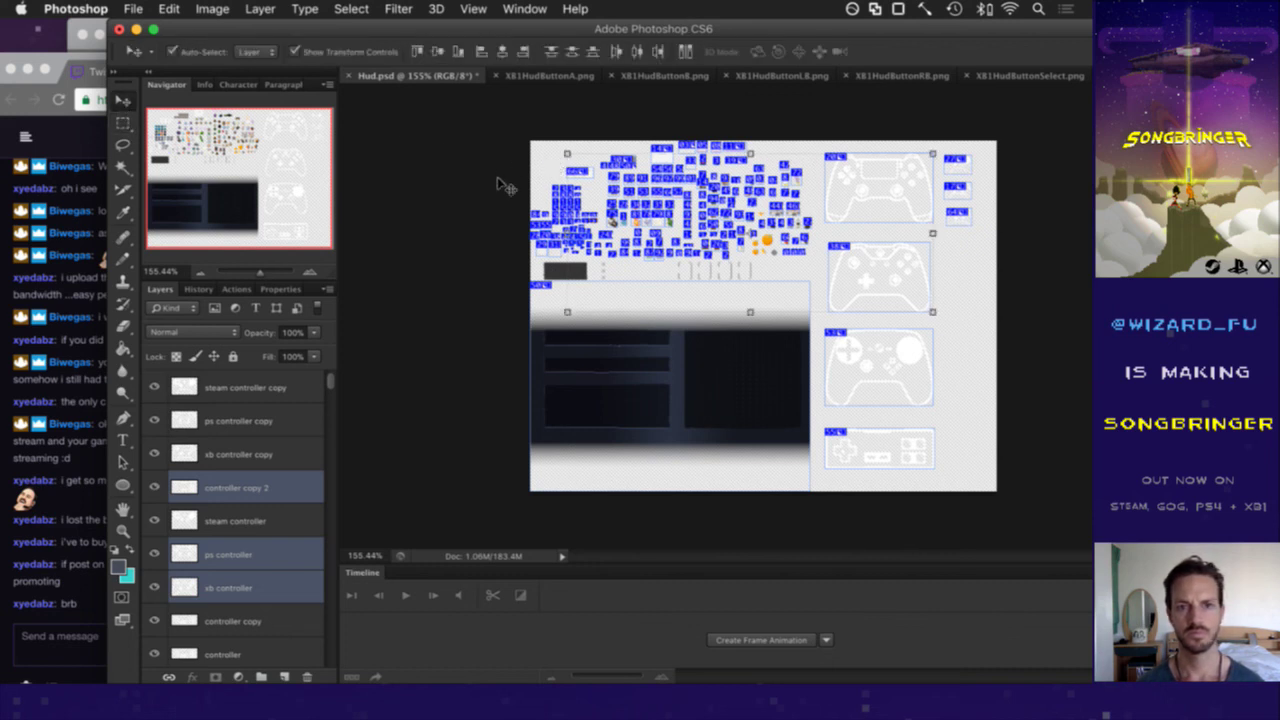
left_click(590, 172)
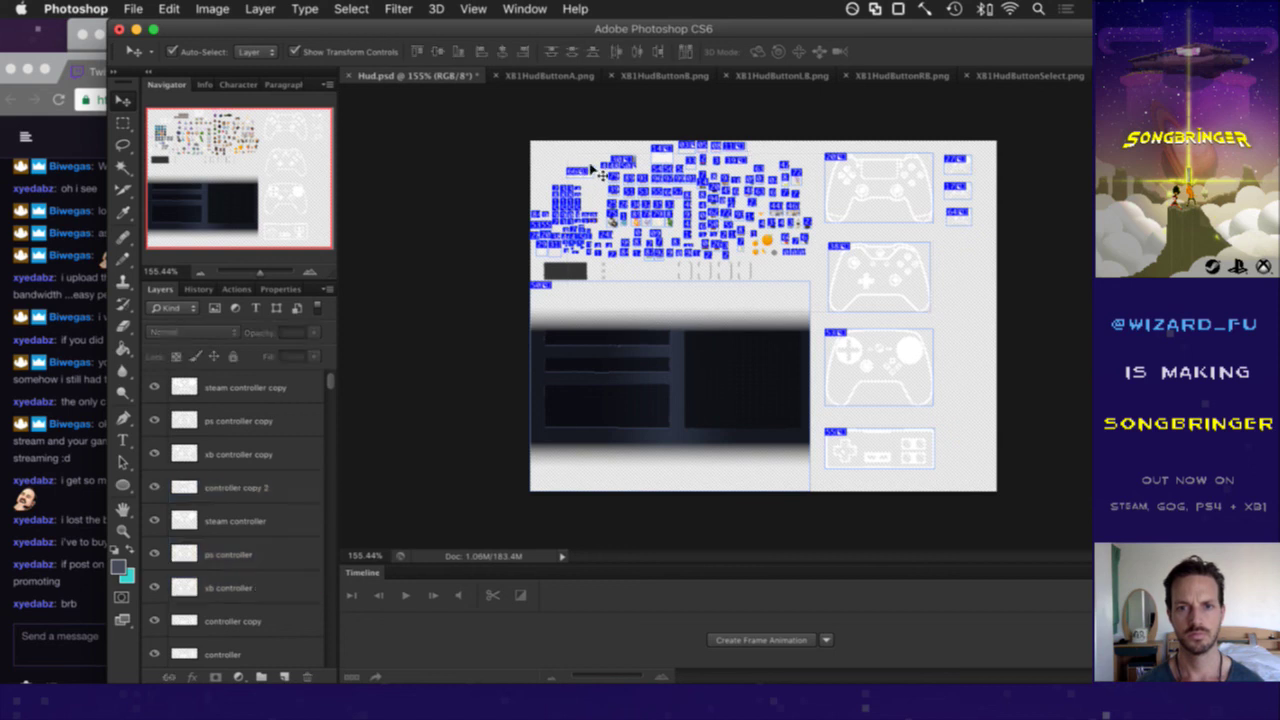
left_click(591, 172)
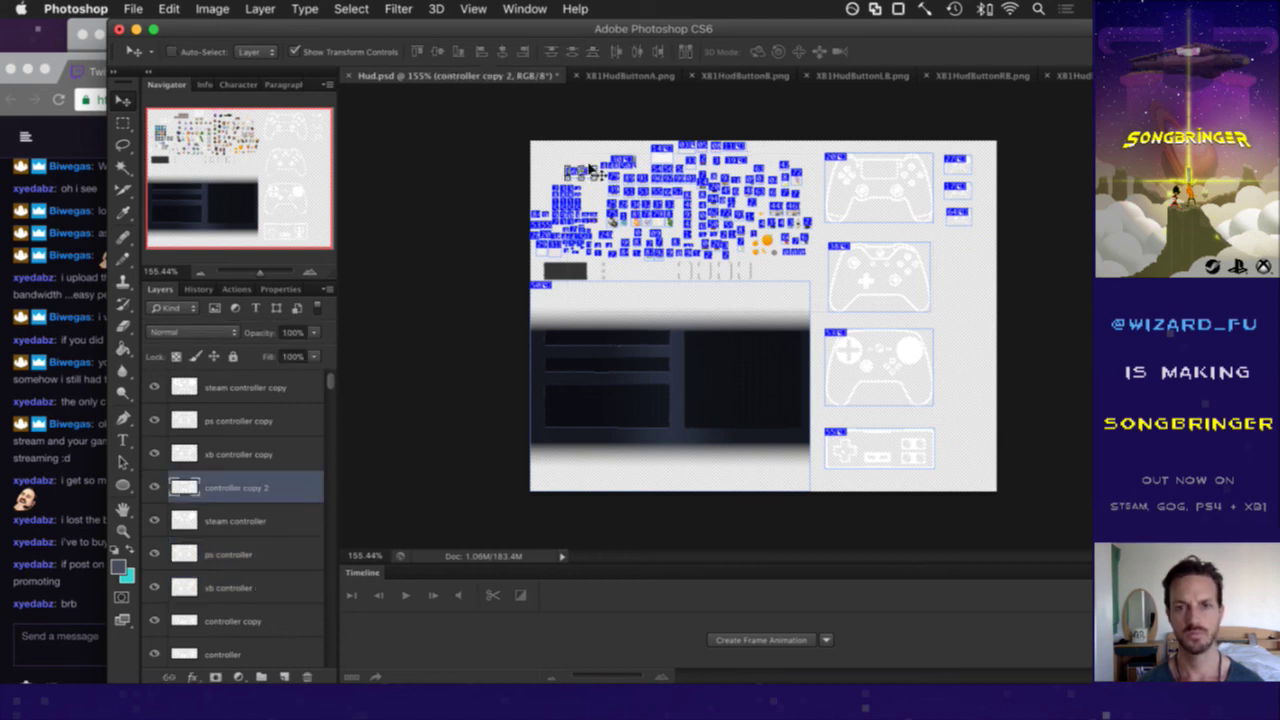
left_click_drag(591, 172, 966, 249)
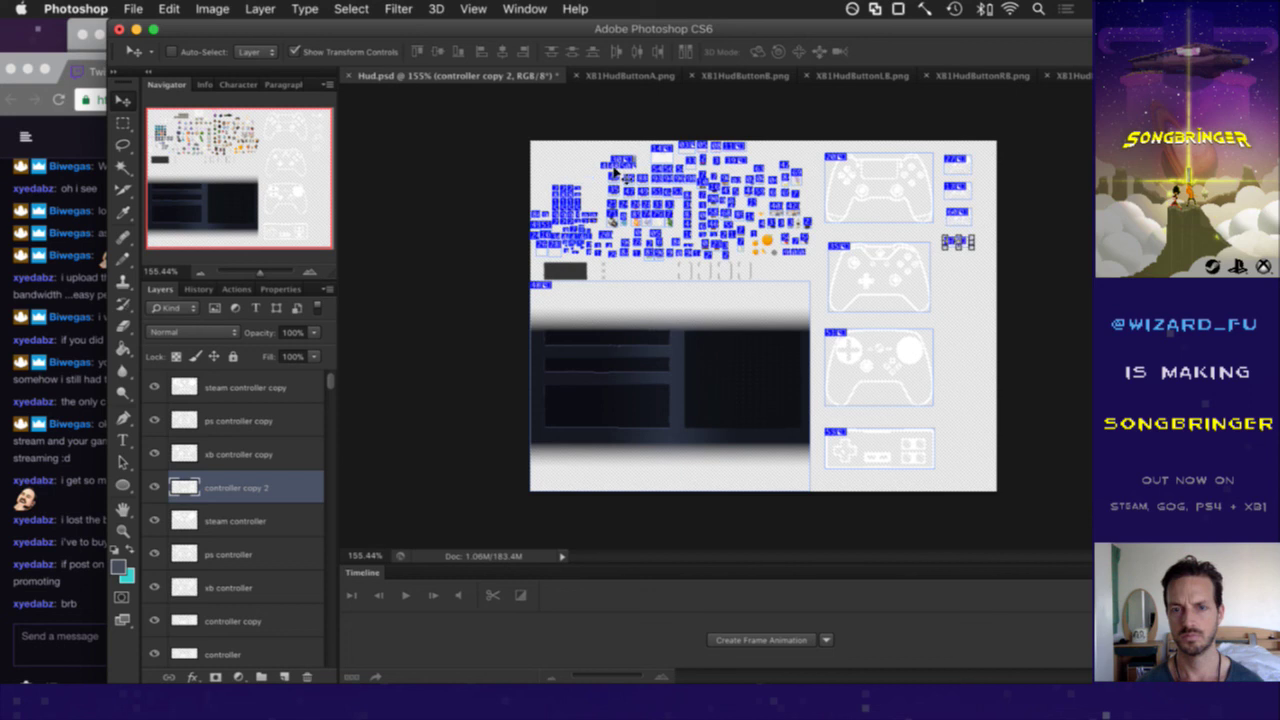
- Check the slice options of the small XB, PS and Steam controller icons with the Slice Select tool
key("m")
key("super+space")
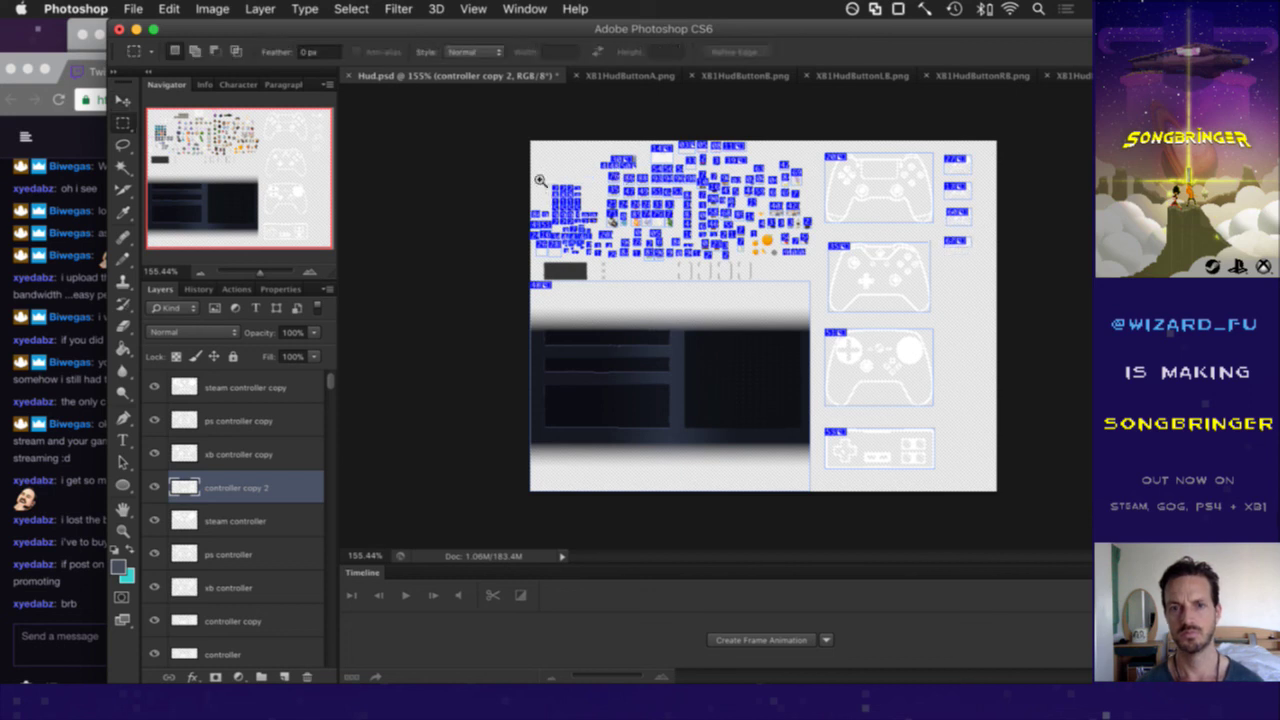
left_click_drag(540, 180, 356, 258)
left_click_drag(256, 150, 278, 150)
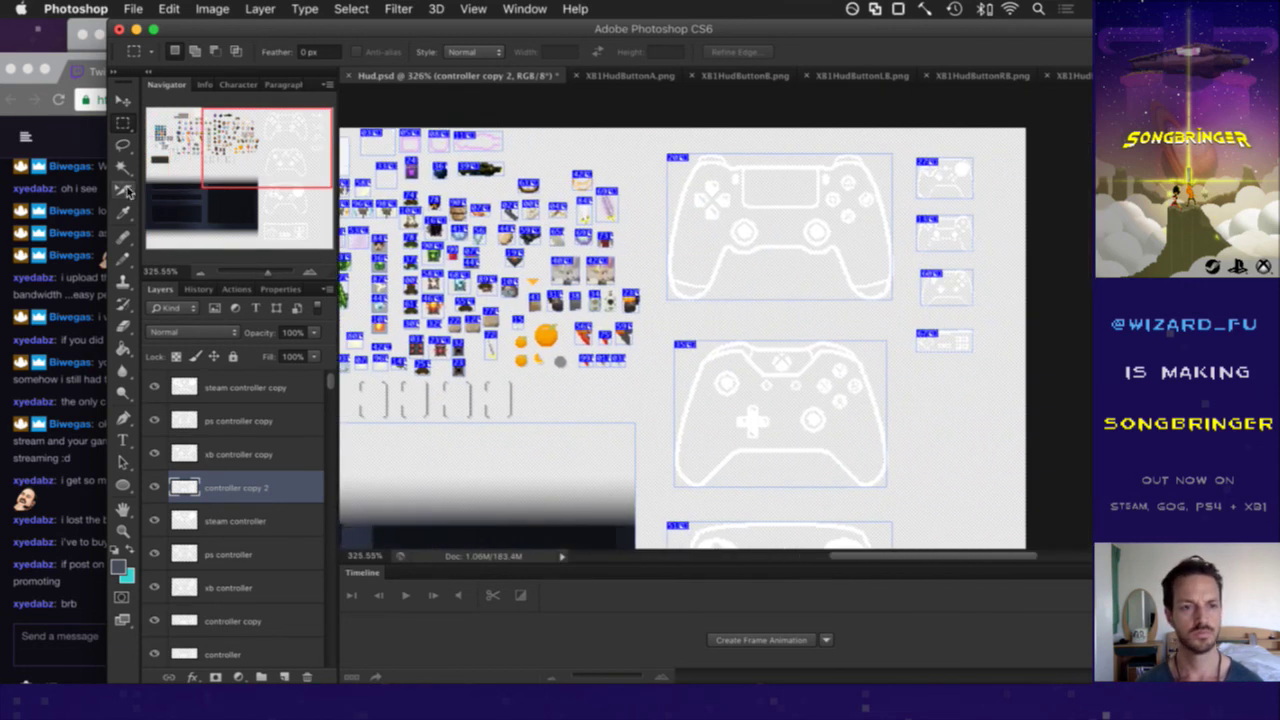
left_click(124, 189)
double_click(966, 297)
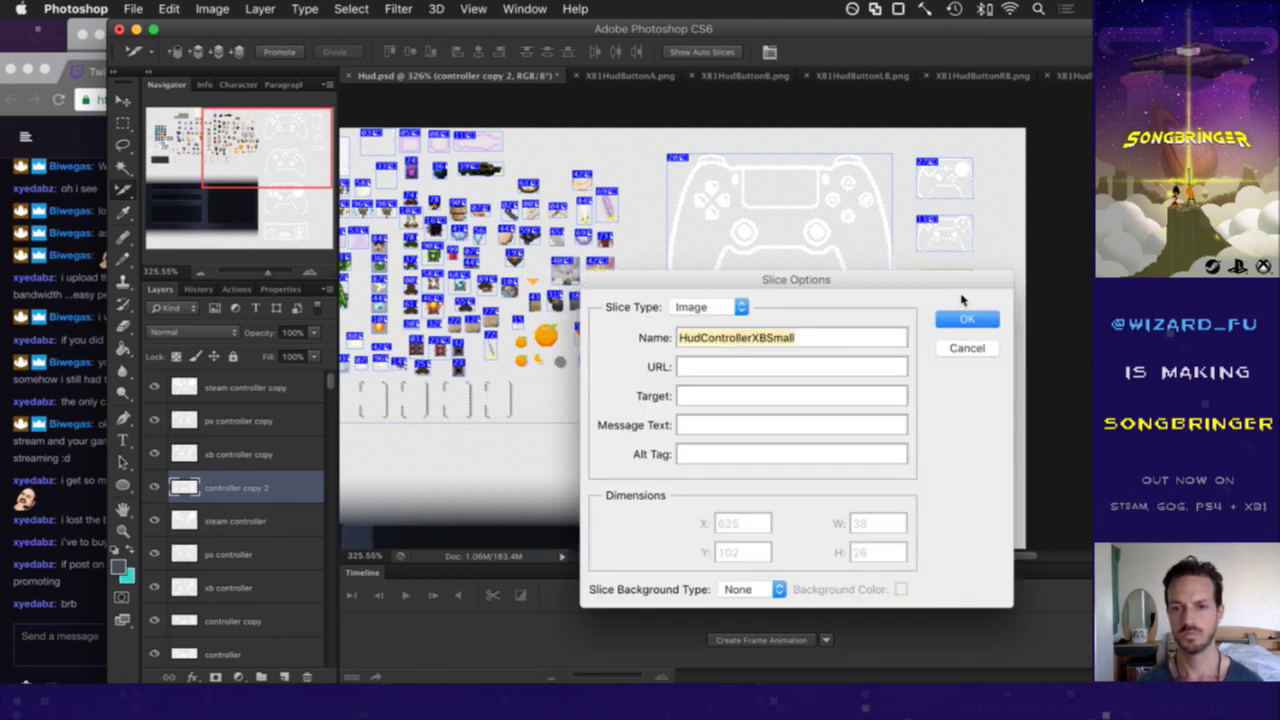
key("Return")
double_click(955, 232)
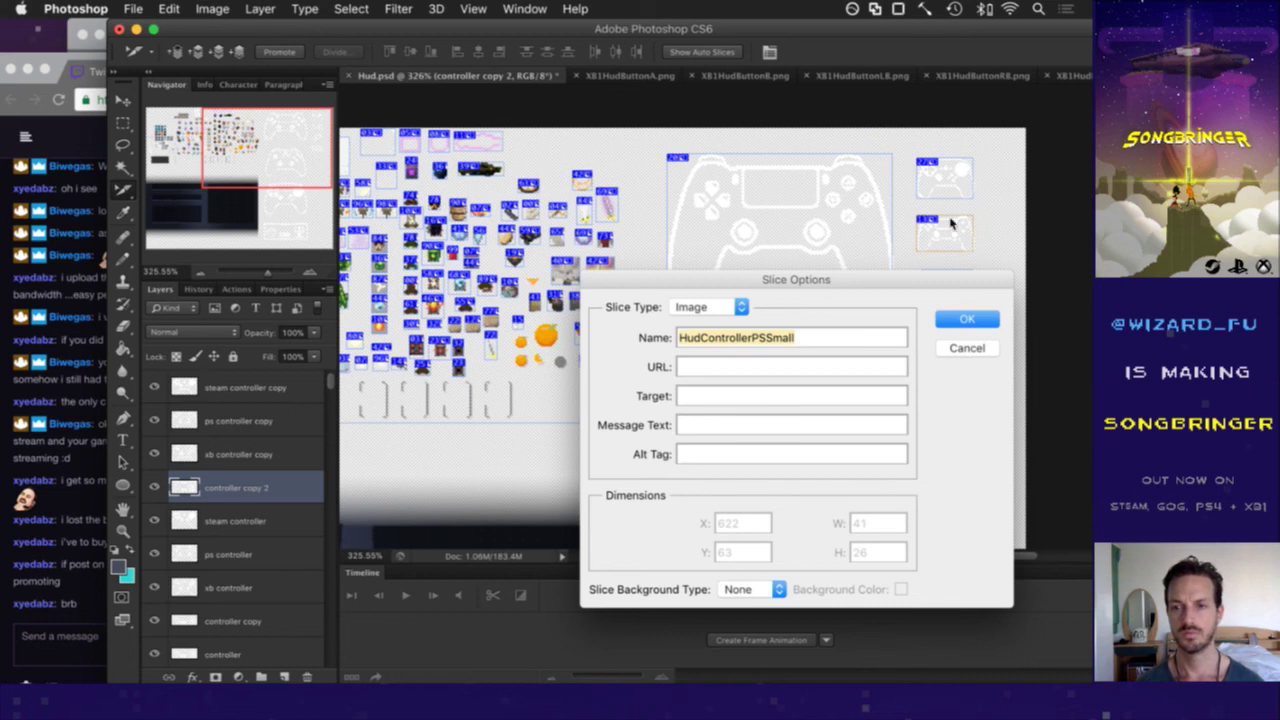
key("Return")
double_click(961, 176)
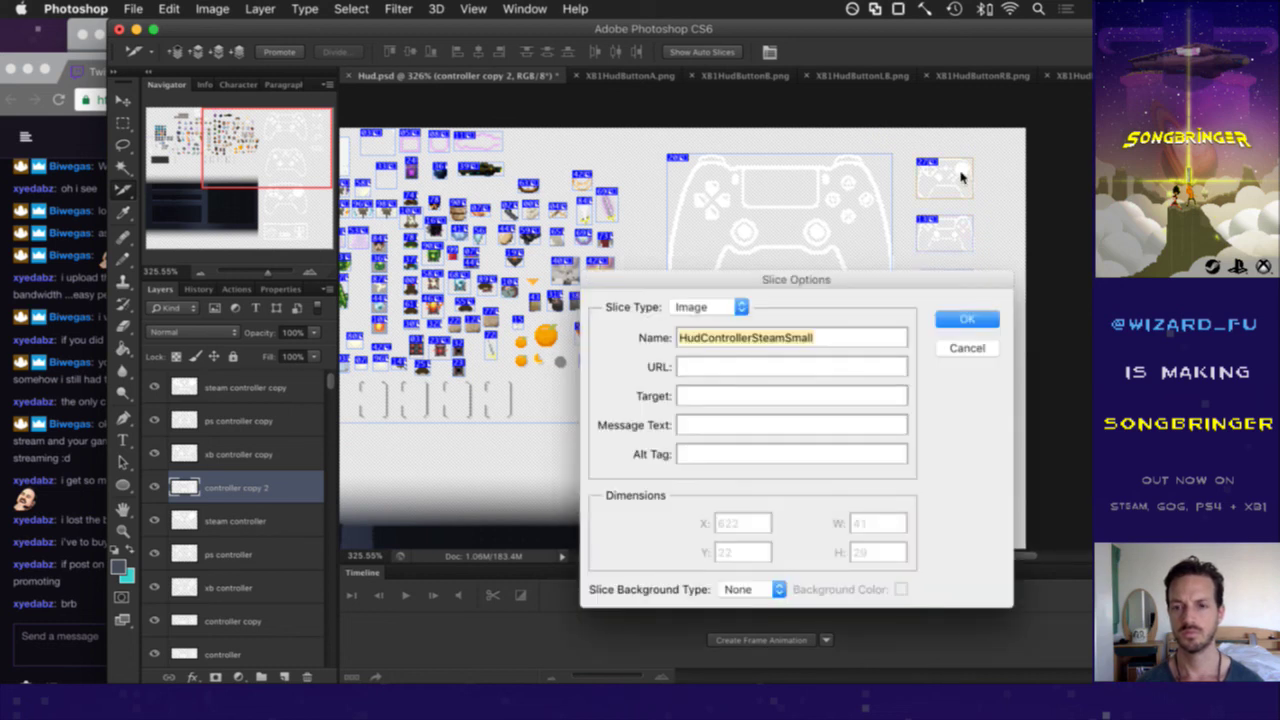
key("Return")
- Save Hud.psd with the relocated small controller icons
left_click_drag(496, 266, 663, 258)
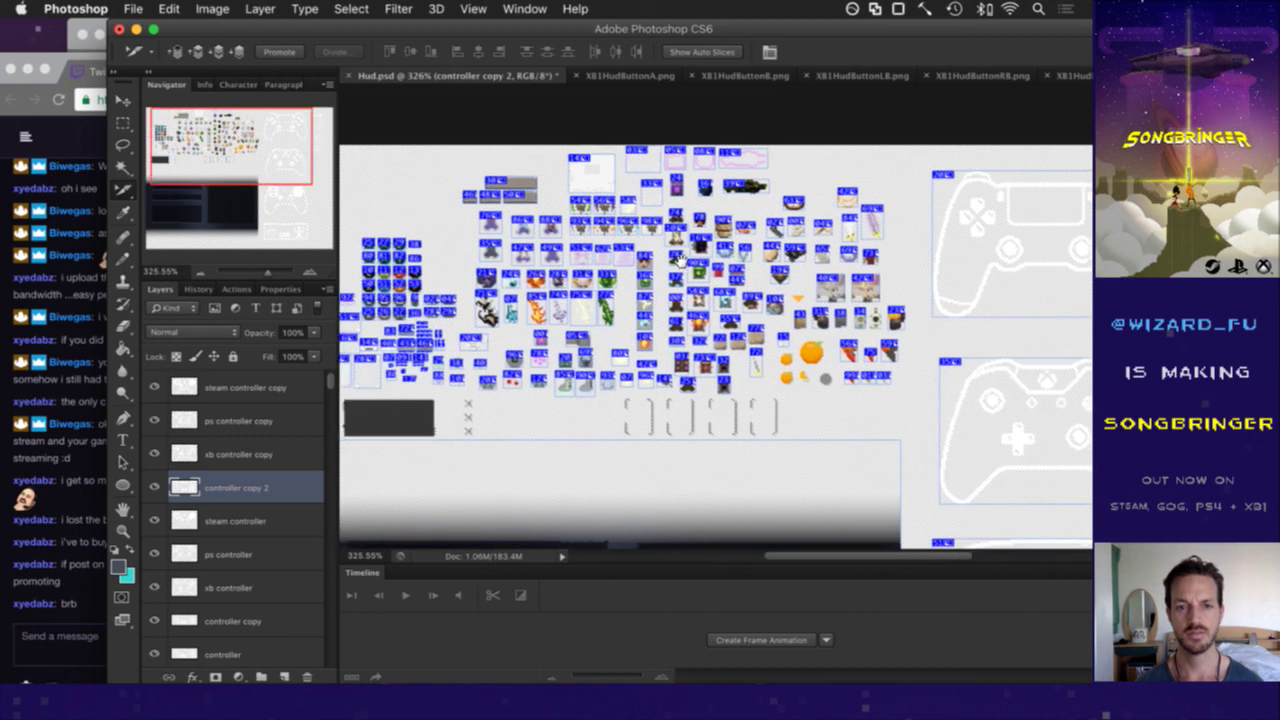
scroll(664, 260, "left", 5)
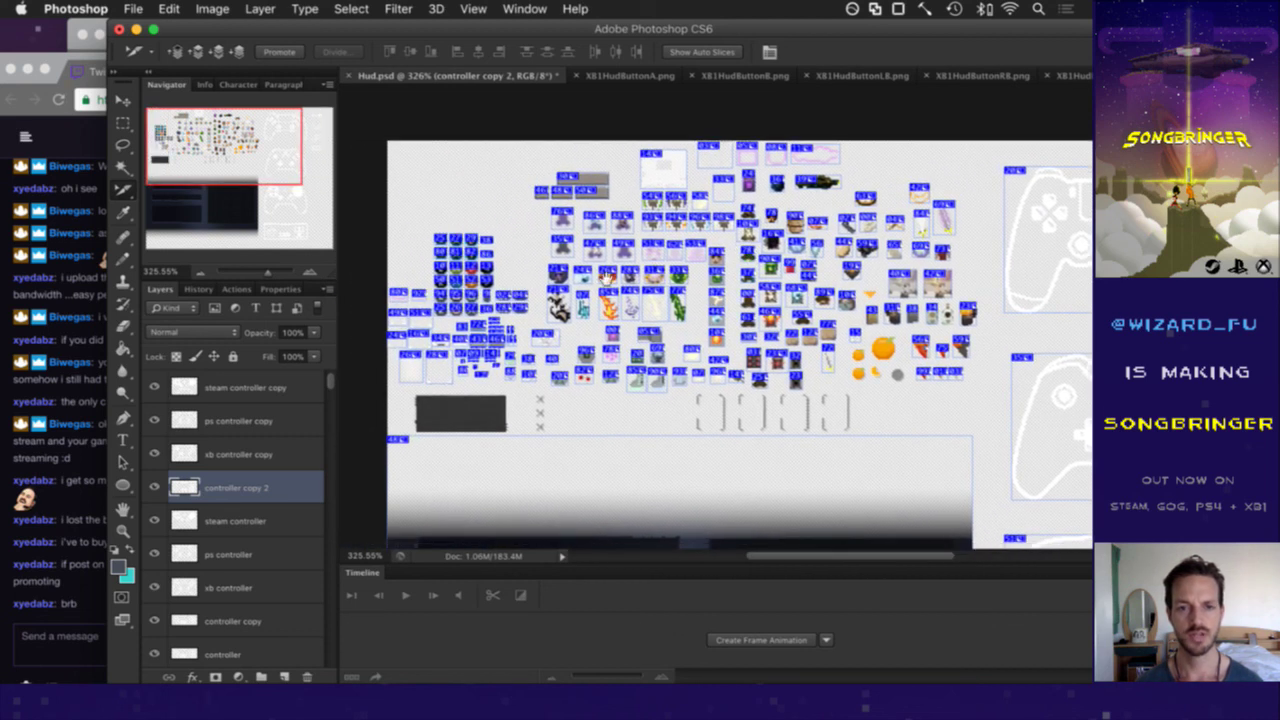
scroll(428, 276, "up", 5)
scroll(486, 303, "up", 5)
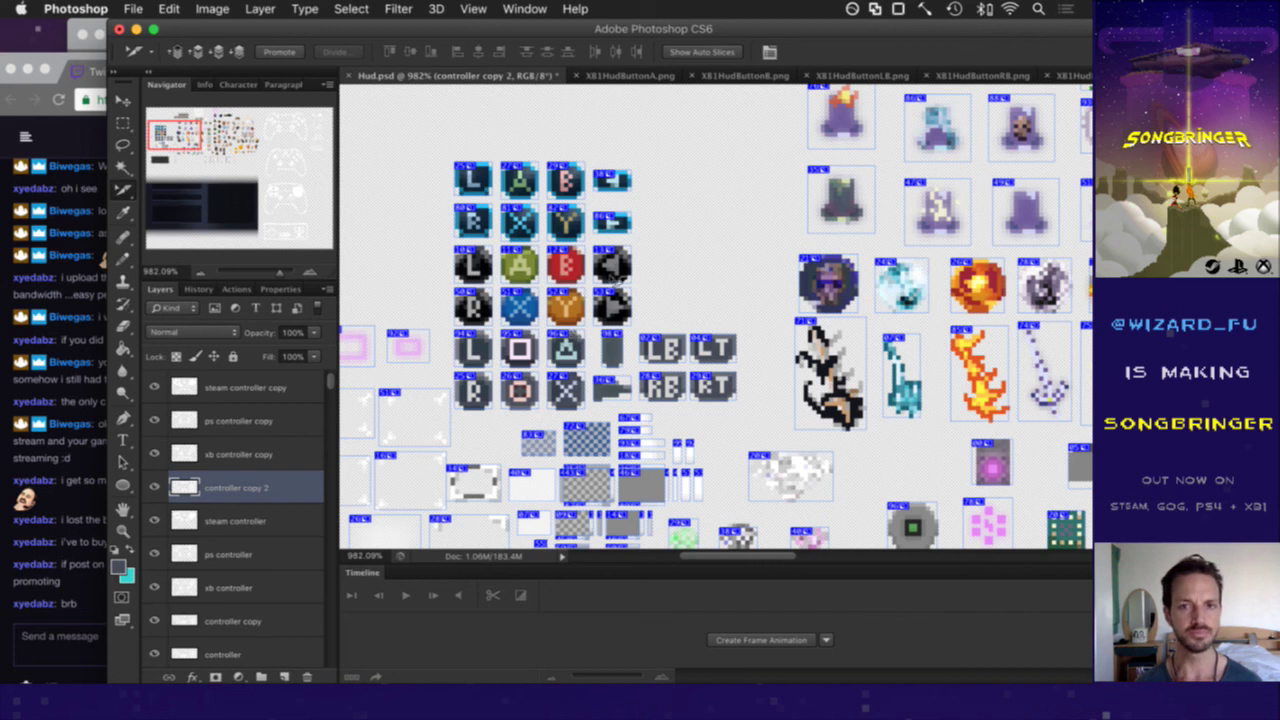
key("super+s")
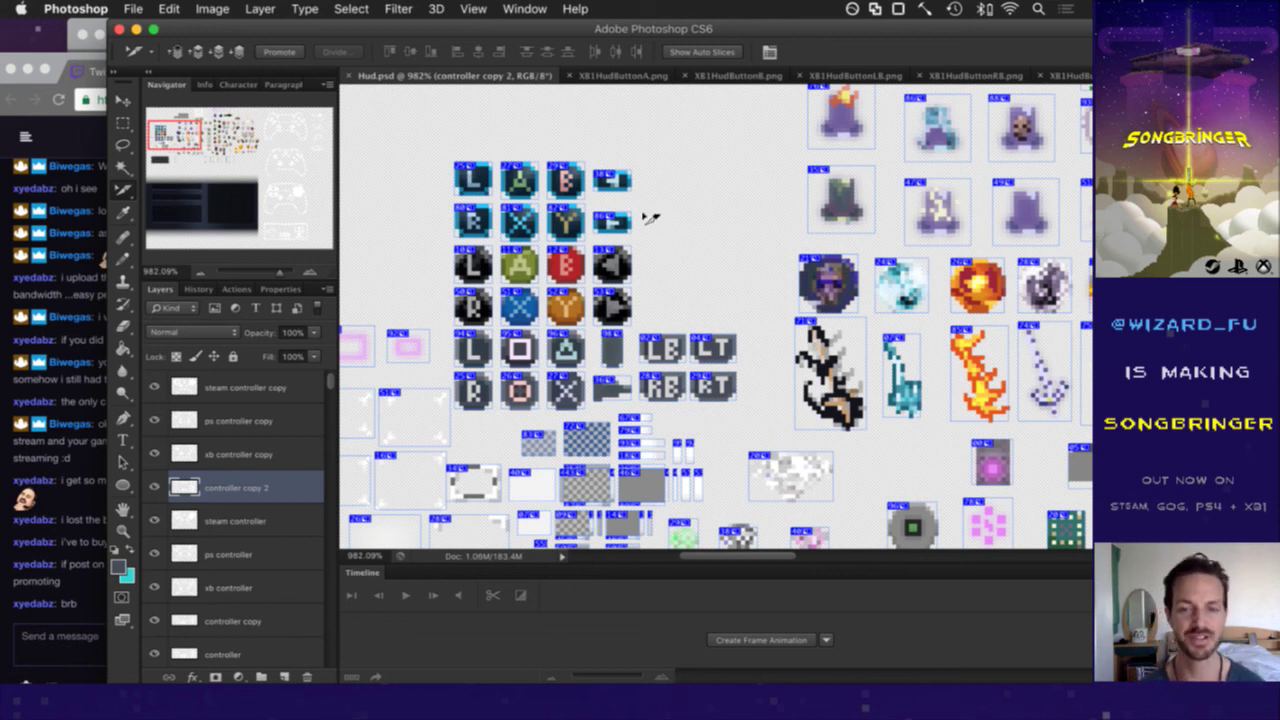
scroll(580, 240, "up", 2)
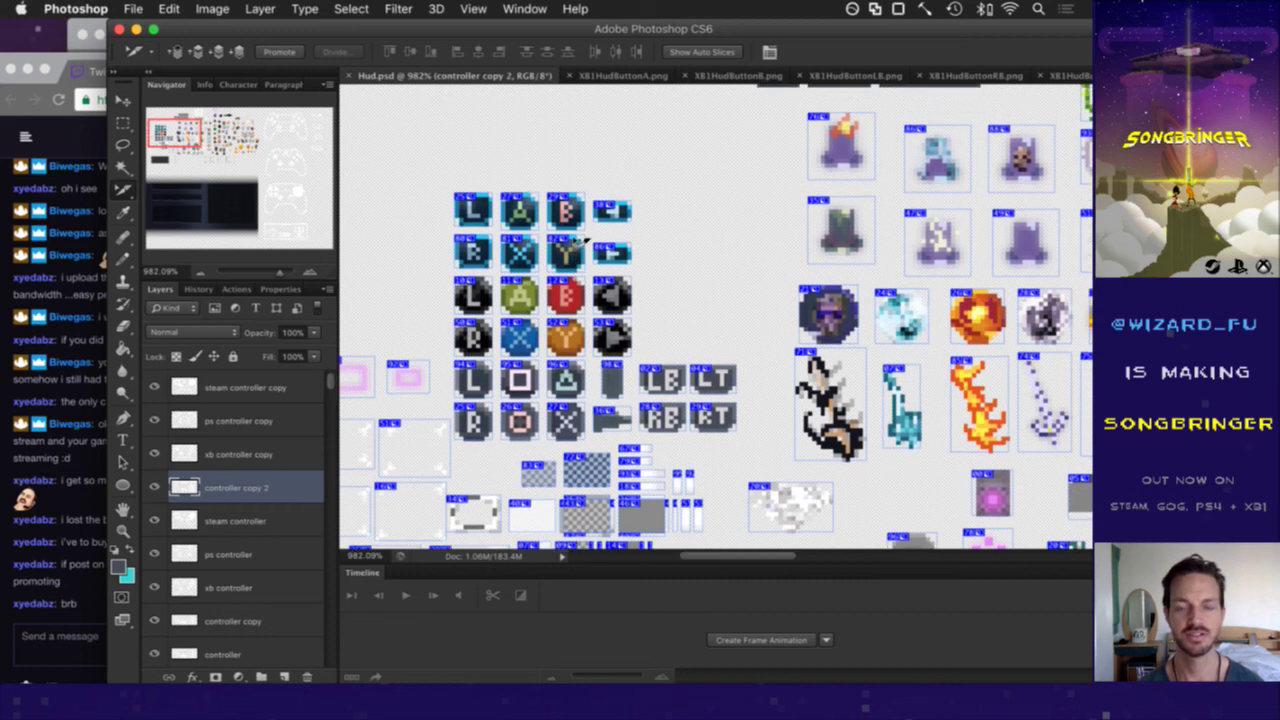
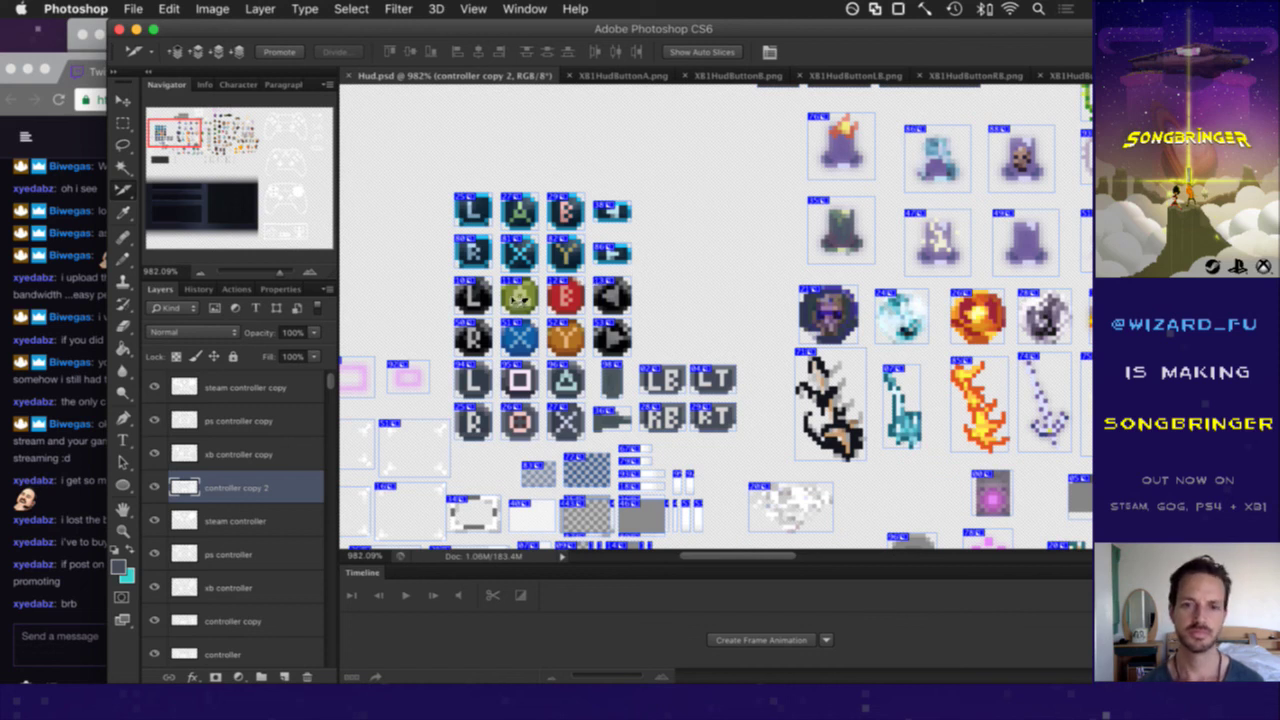
- Duplicate the black buttonL layer, place the copy above buttonStart, and move its sprite beside the black left-arrow button
key("v")
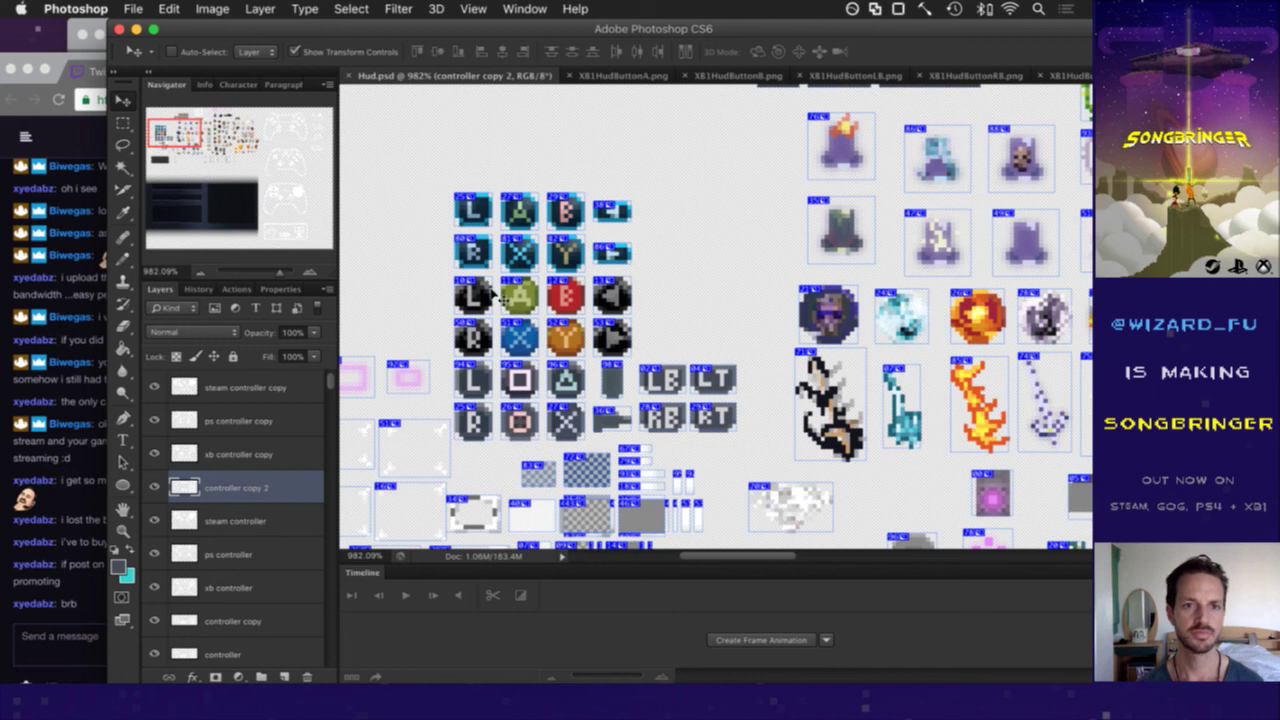
left_click(172, 51)
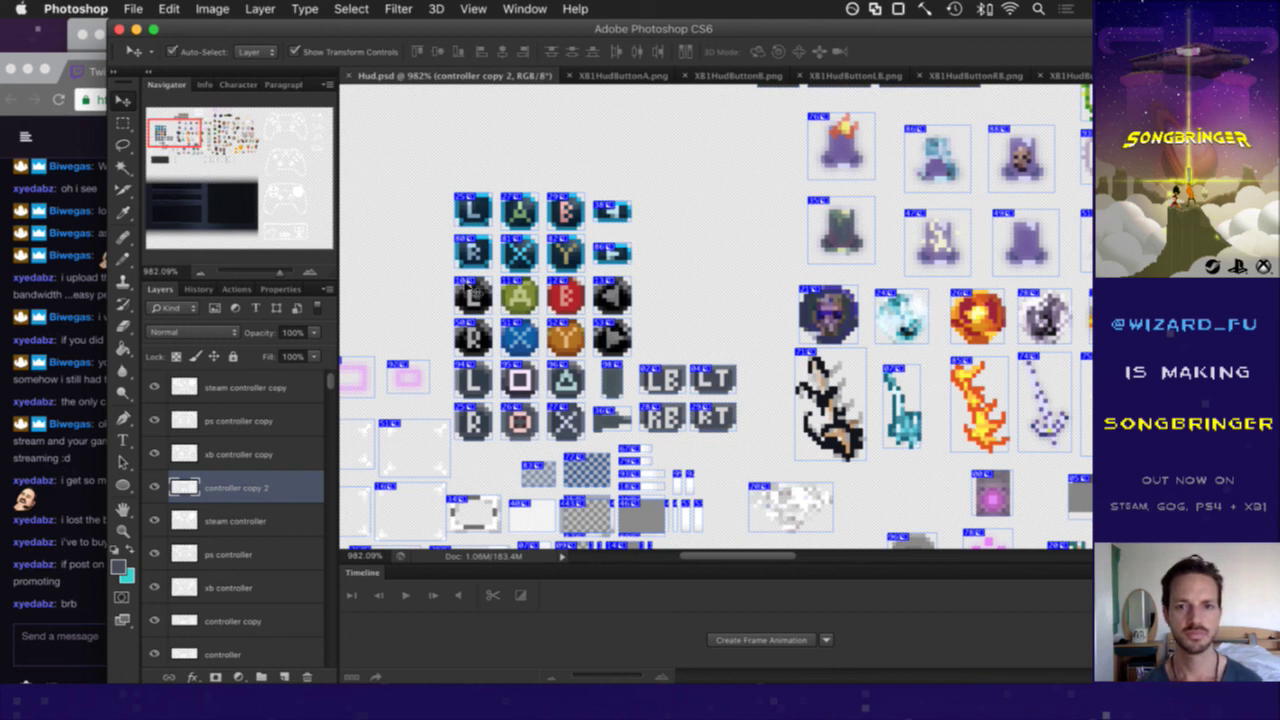
left_click(479, 290)
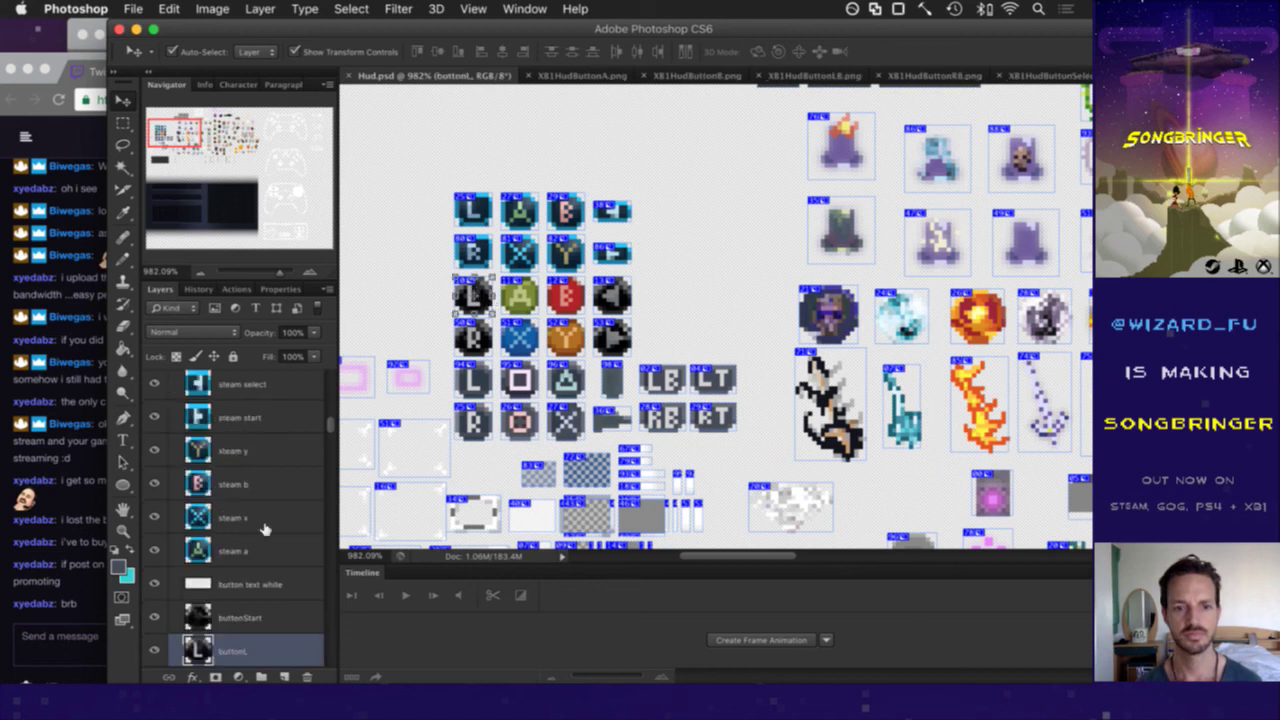
scroll(265, 530, "down", 2)
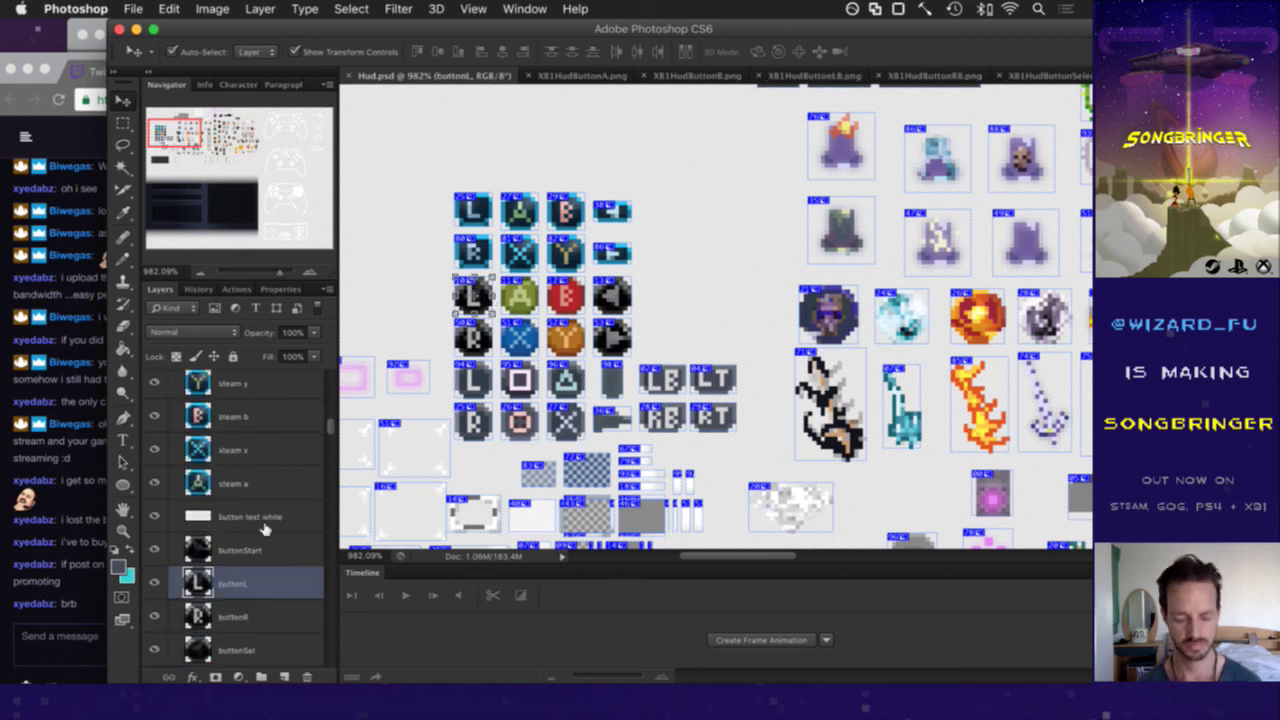
key("super+j")
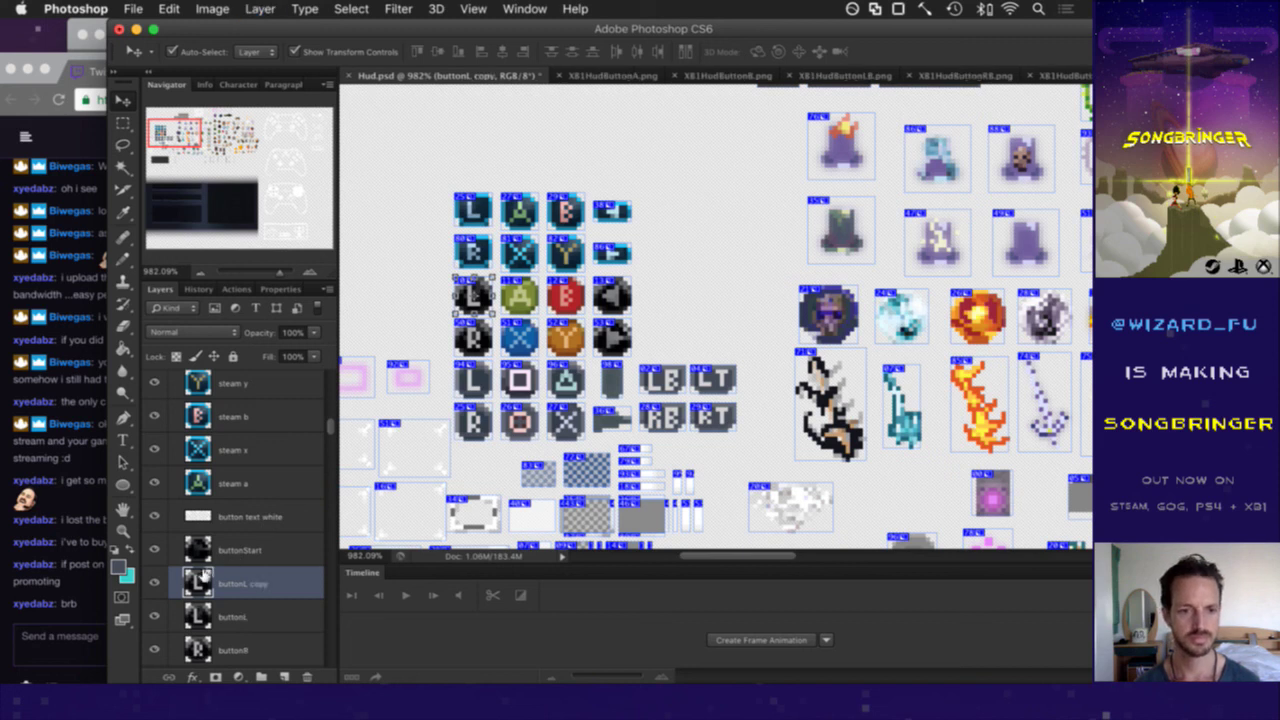
left_click_drag(197, 578, 295, 545)
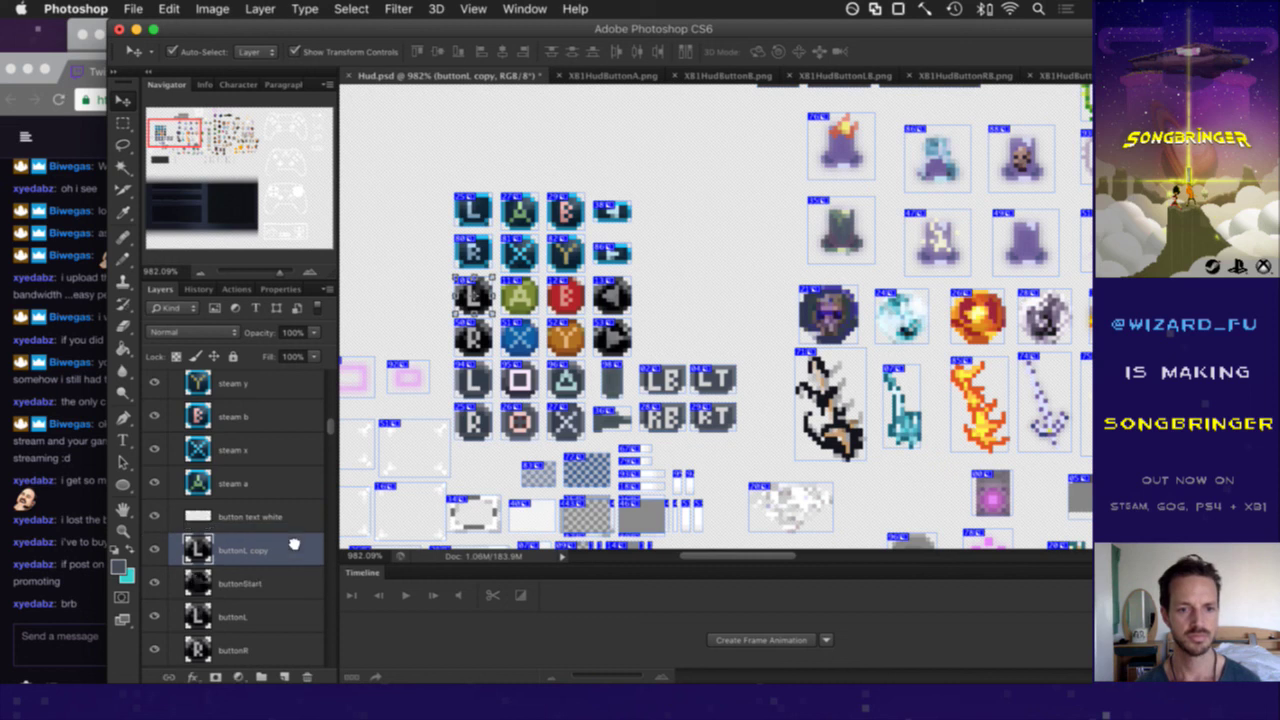
left_click_drag(463, 290, 672, 300)
- Pencil lighter gray pixels into the upper-left corner of the copied L button, using a gray sampled from the button
key("m")
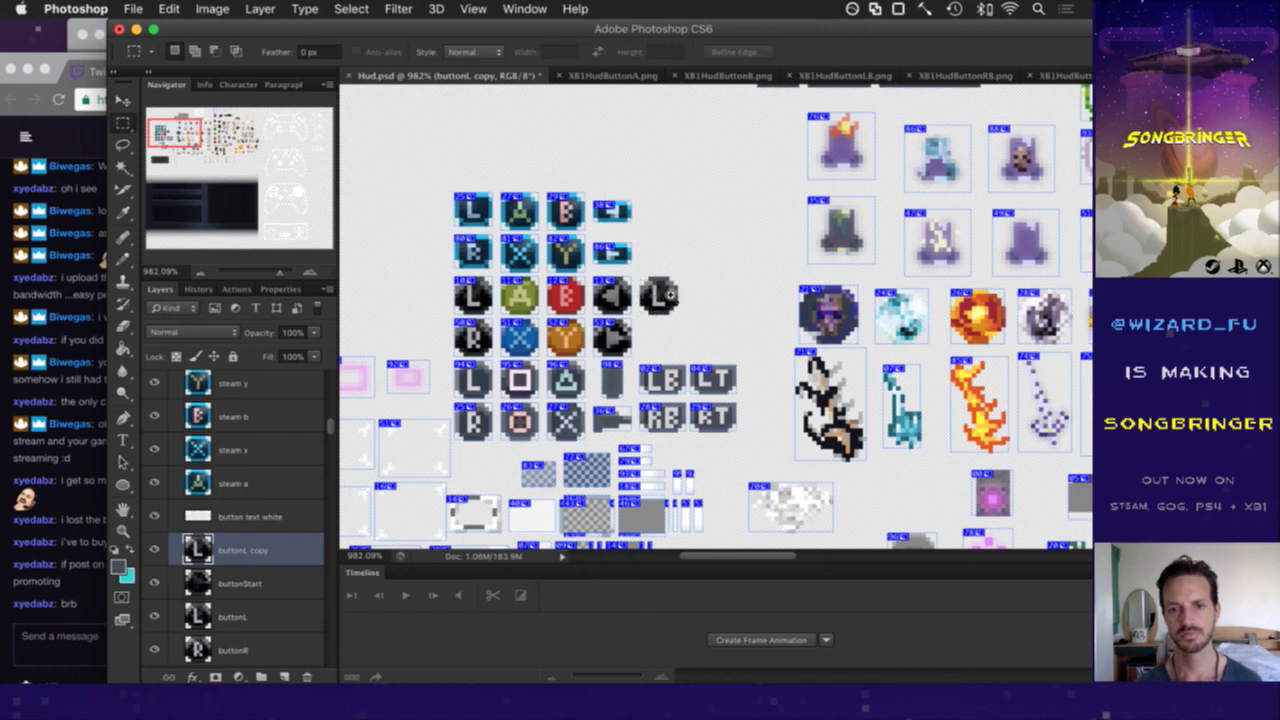
left_click(716, 305)
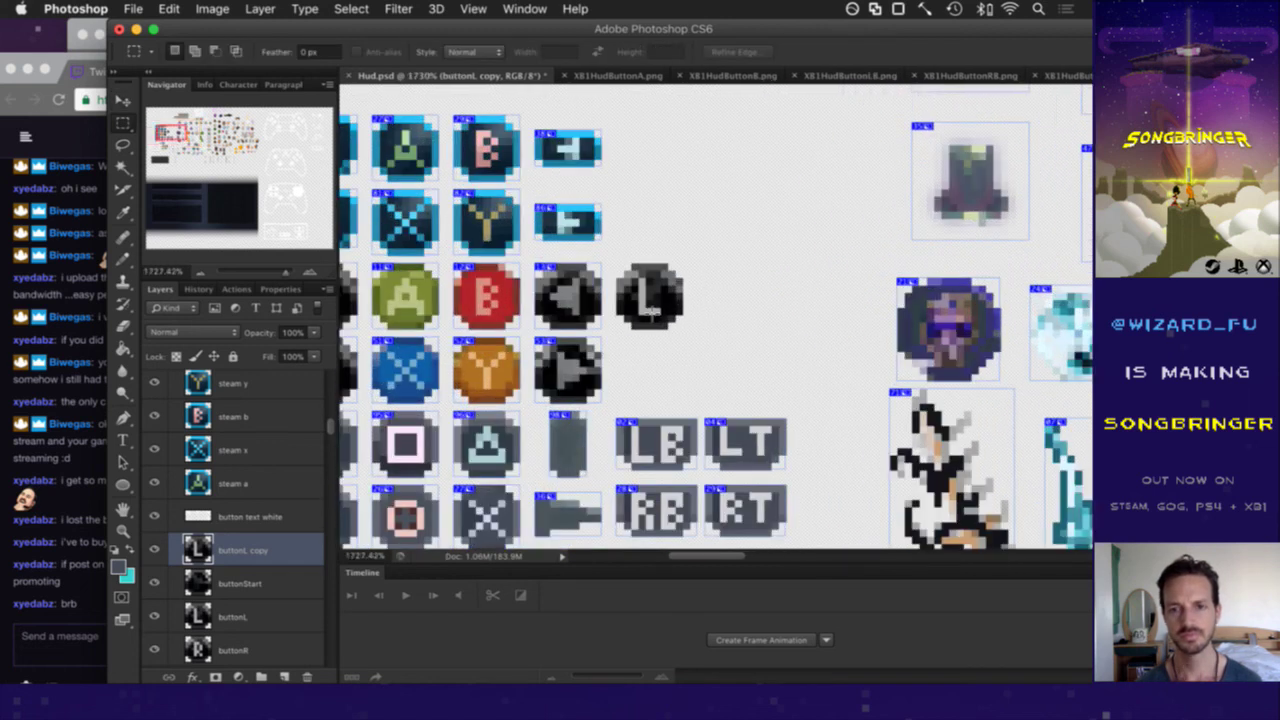
left_click_drag(655, 318, 692, 338)
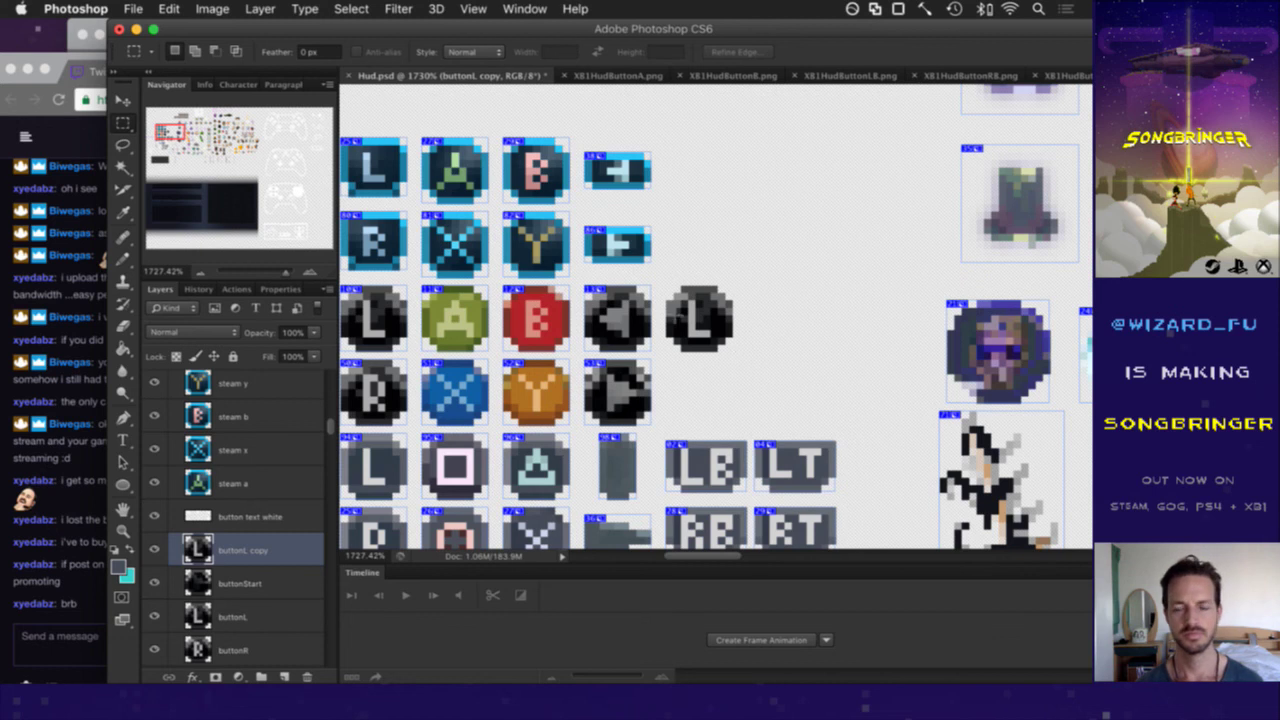
scroll(678, 318, "up", 1)
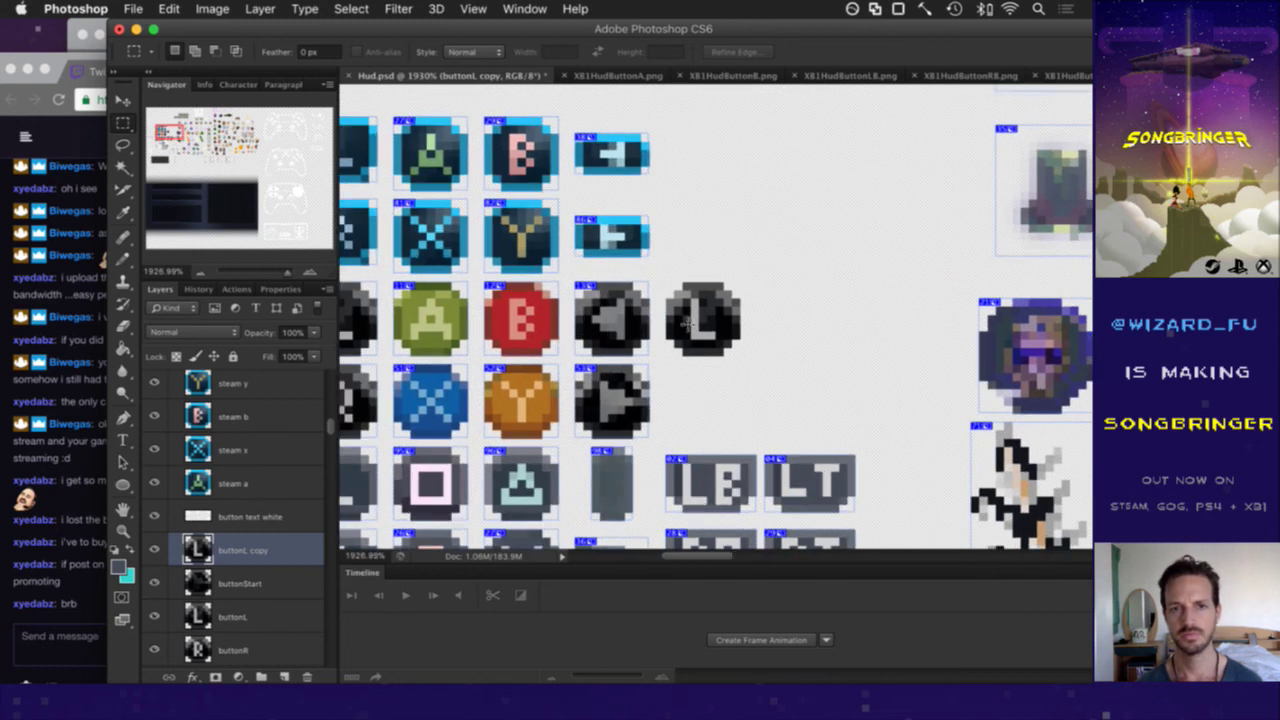
key("i")
left_click(688, 305)
key("b")
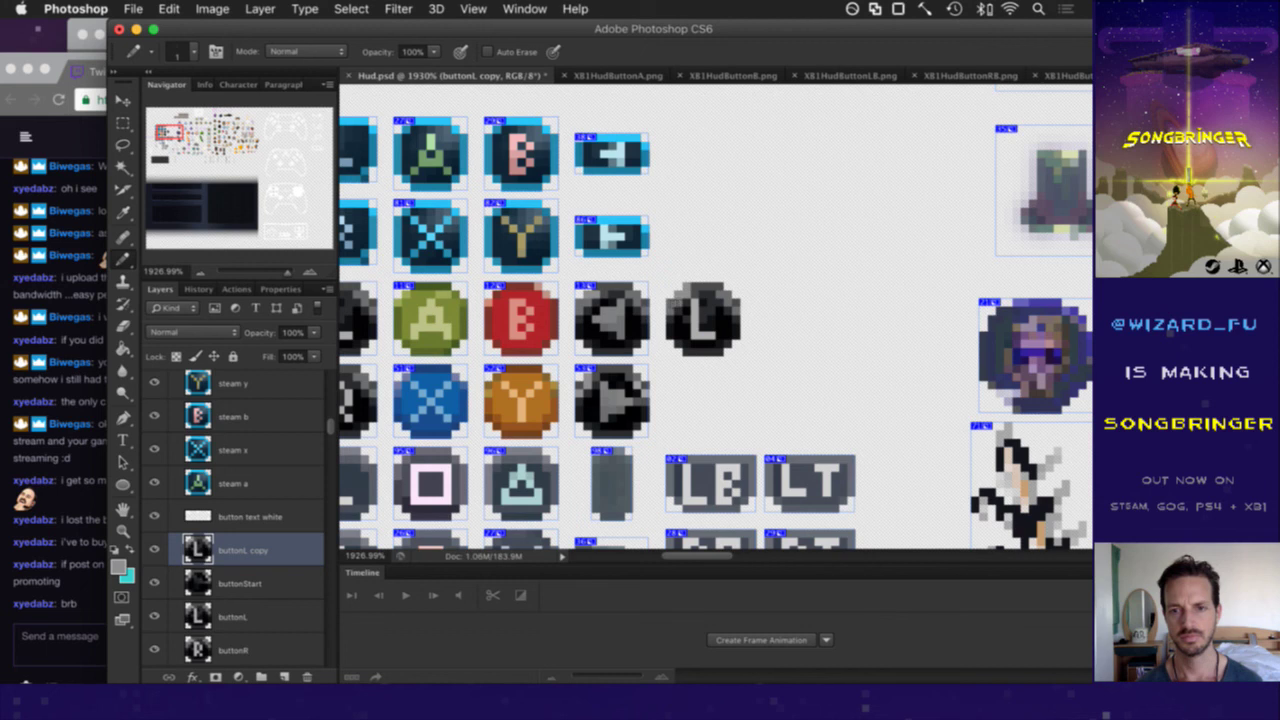
key("super+z")
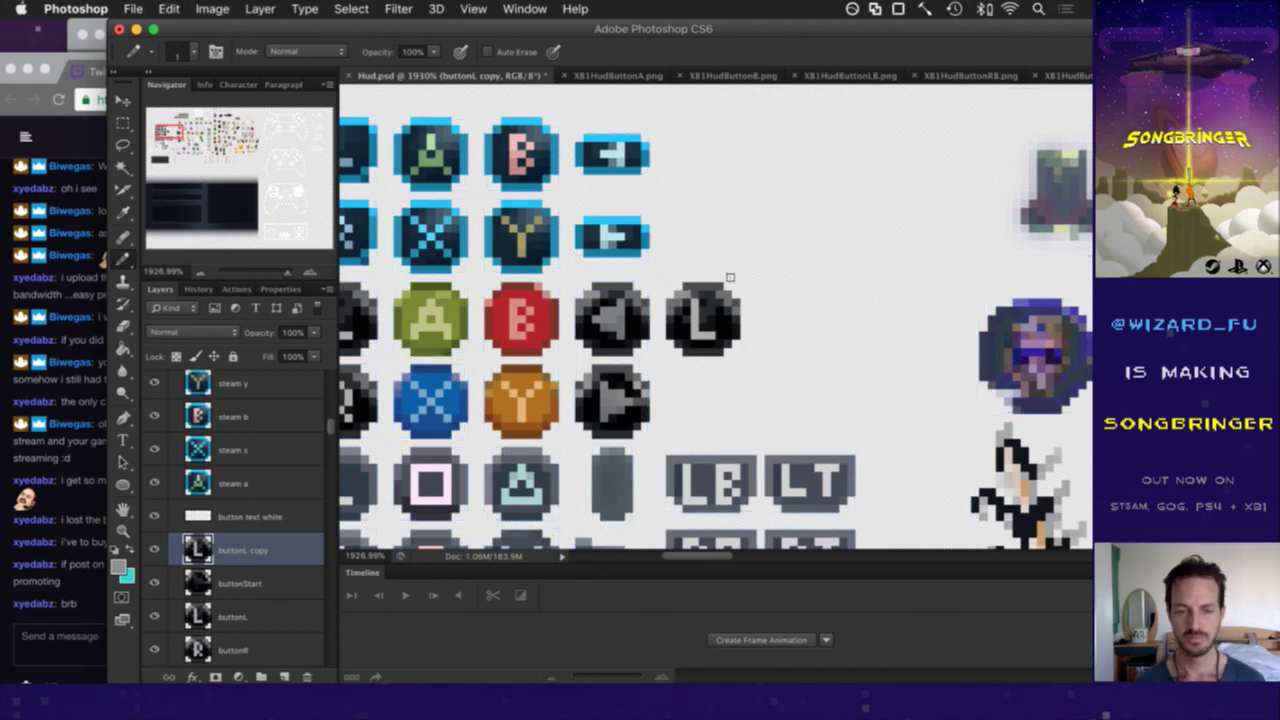
key("i")
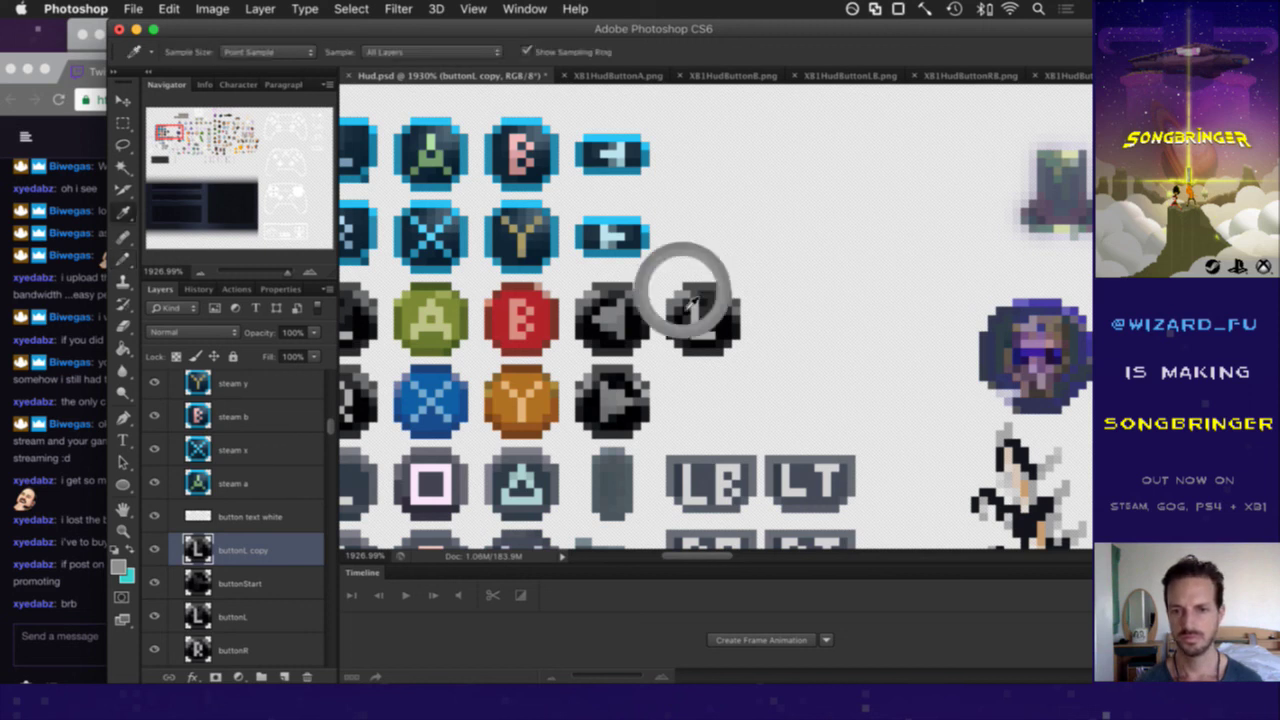
key("b")
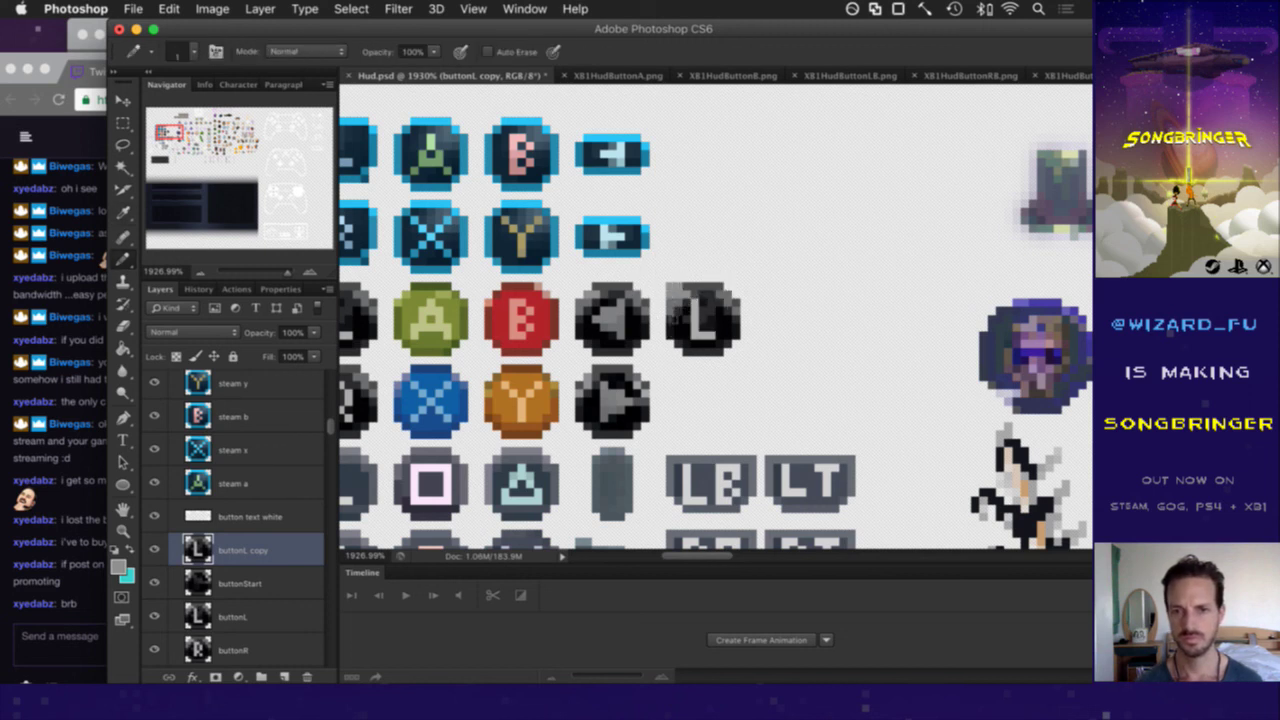
- Recolor the copied L button's upper-left corner pixels with darker grays sampled from the button
key("i")
left_click(703, 300)
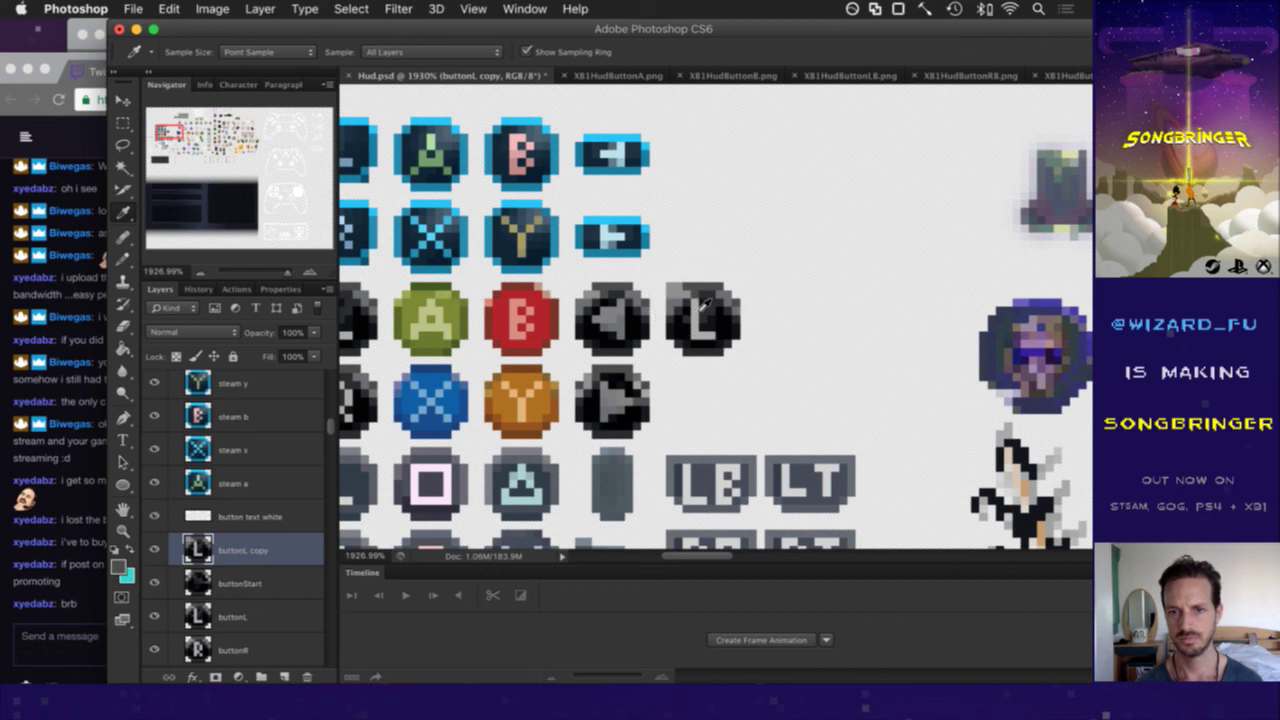
key("b")
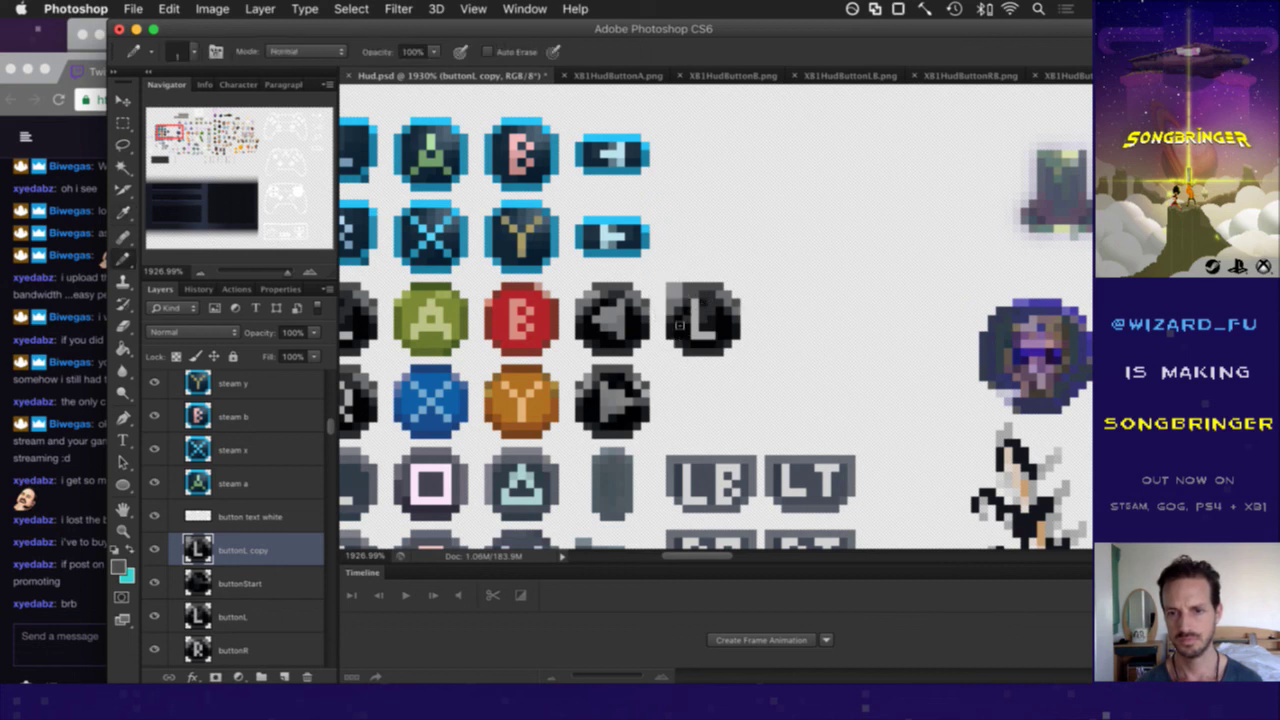
key("i")
left_click(676, 316)
key("b")
key("i")
left_click(686, 288)
key("b")
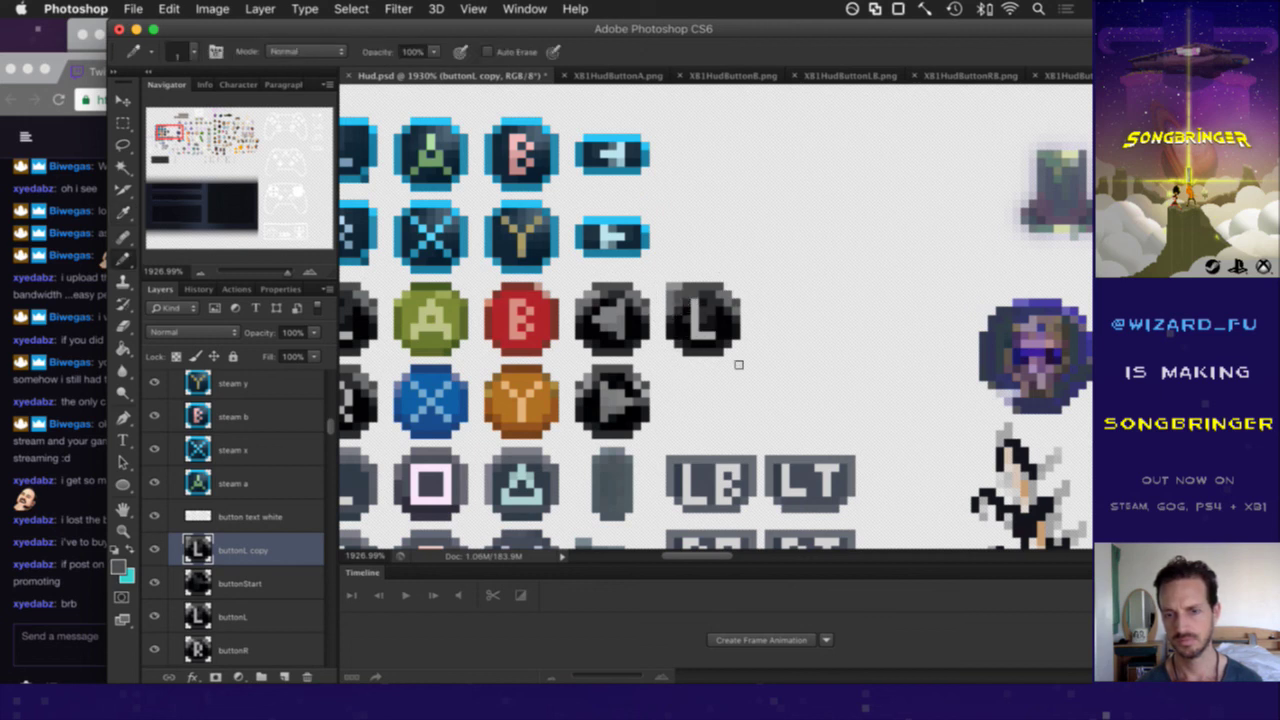
- Pencil the stem of the copied button's letter L one pixel further left in light gray sampled from the letter
key("i")
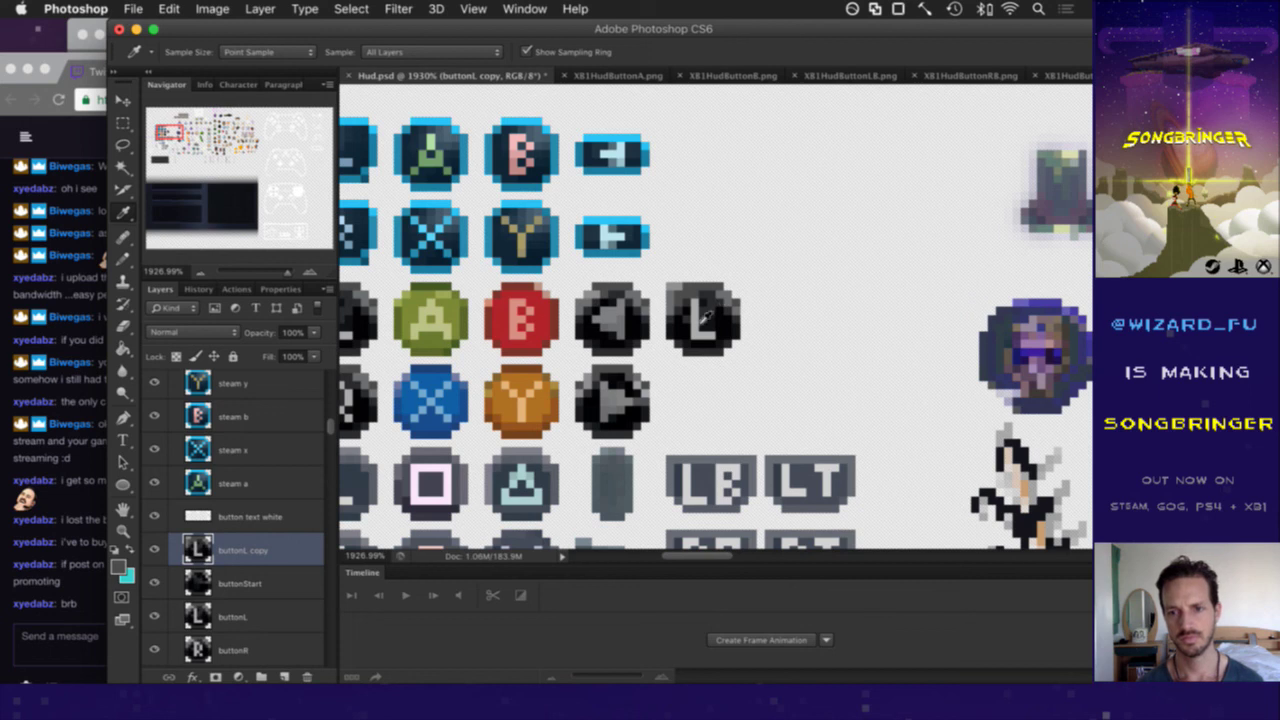
left_click(697, 322)
key("b")
left_click_drag(687, 310, 694, 338)
key("i")
left_click(708, 316)
key("b")
- Cover the leftover pixels around the shifted L with dark grays sampled from the copied button
key("i")
left_click(708, 298)
key("b")
left_click(695, 303)
key("i")
left_click(706, 341)
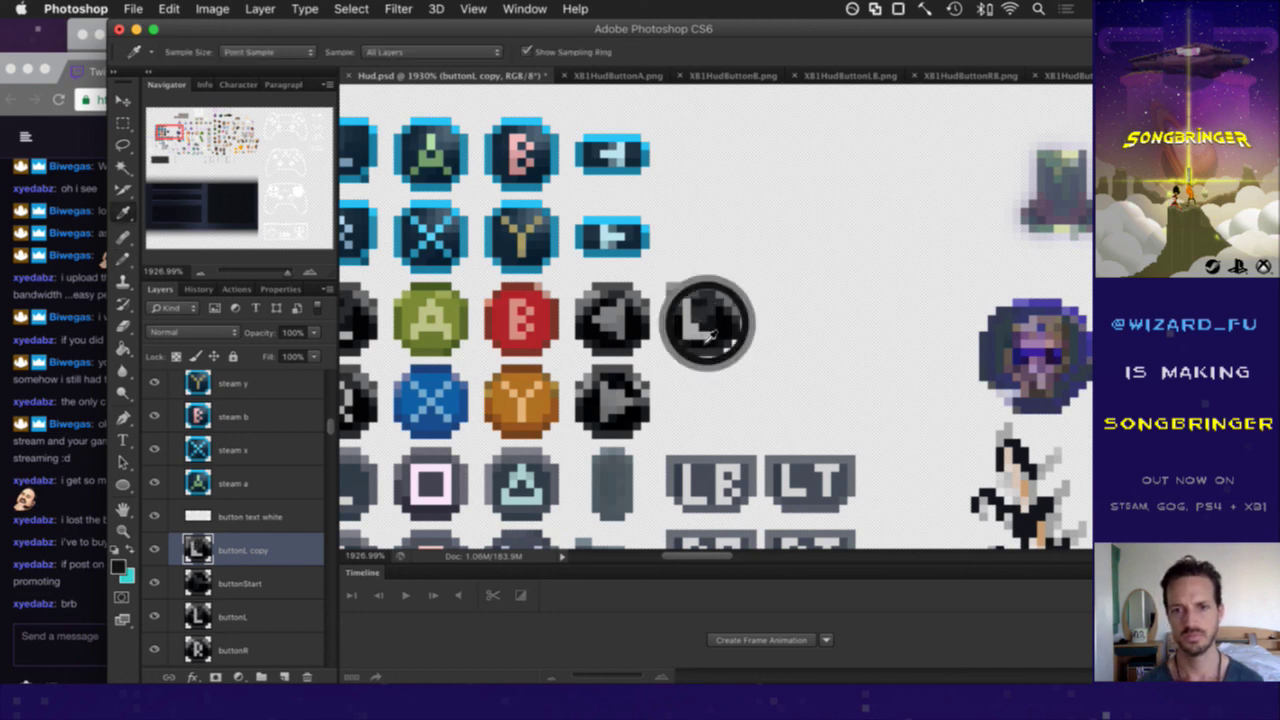
key("b")
key("i")
left_click(708, 347)
key("b")
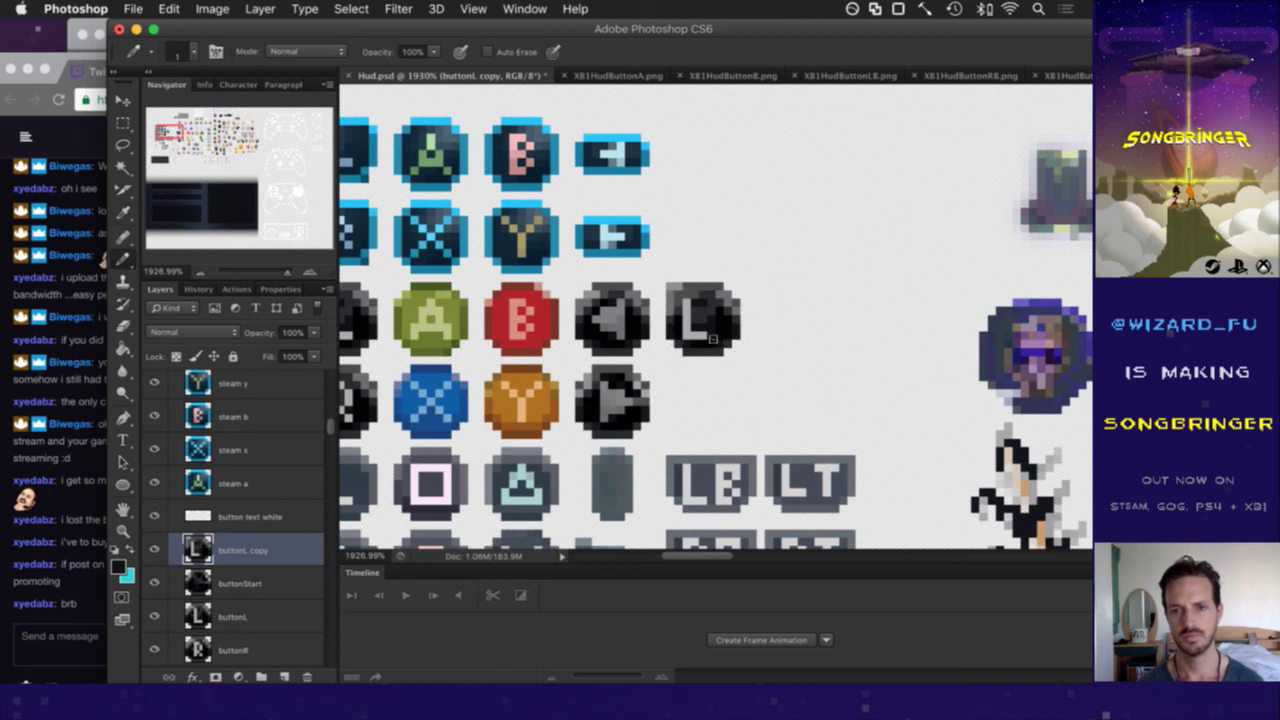
- Select the right part of the copied L button and move it to the right to widen the button
key("m")
left_click_drag(707, 276, 749, 360)
key("v")
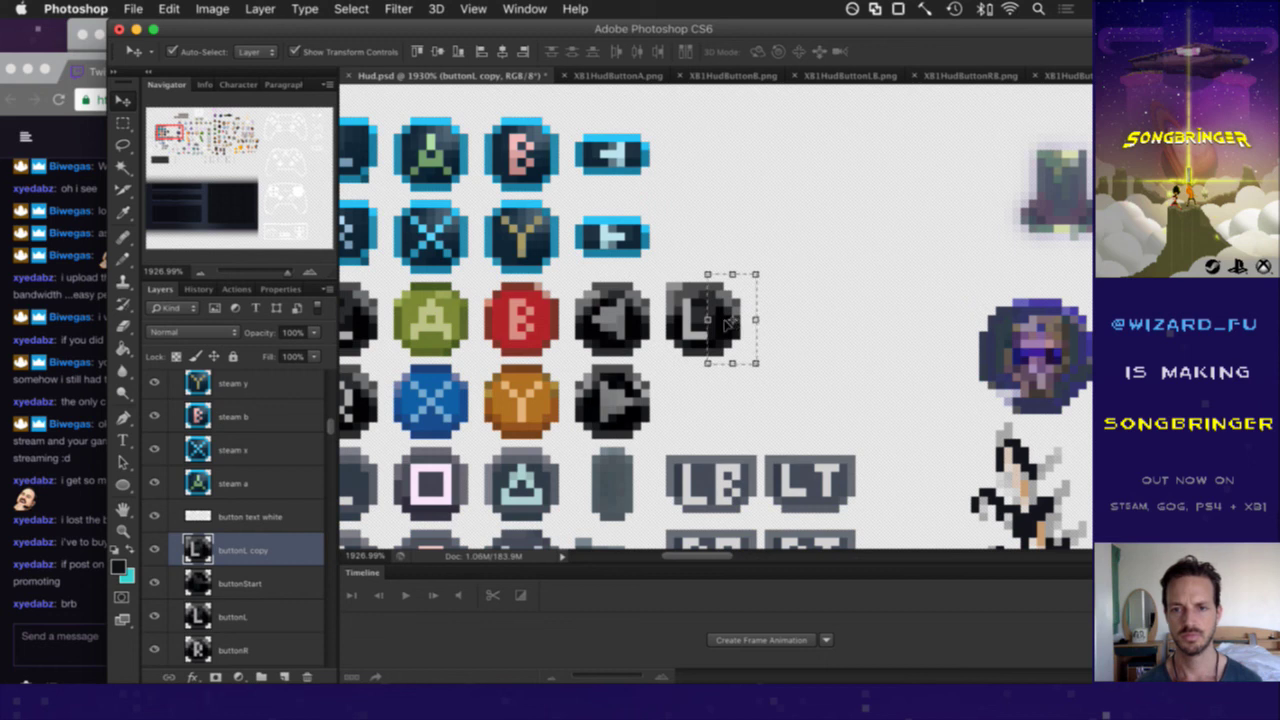
left_click_drag(718, 320, 727, 321)
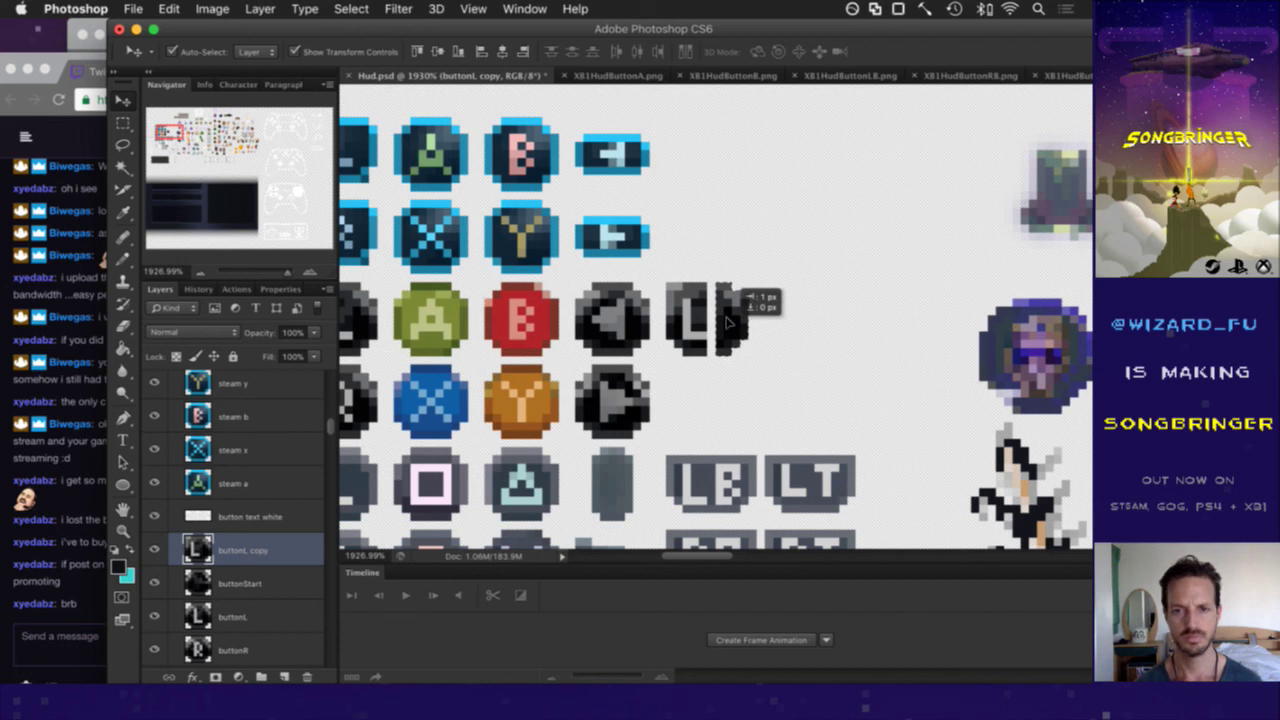
left_click_drag(731, 321, 729, 320)
key("super+z")
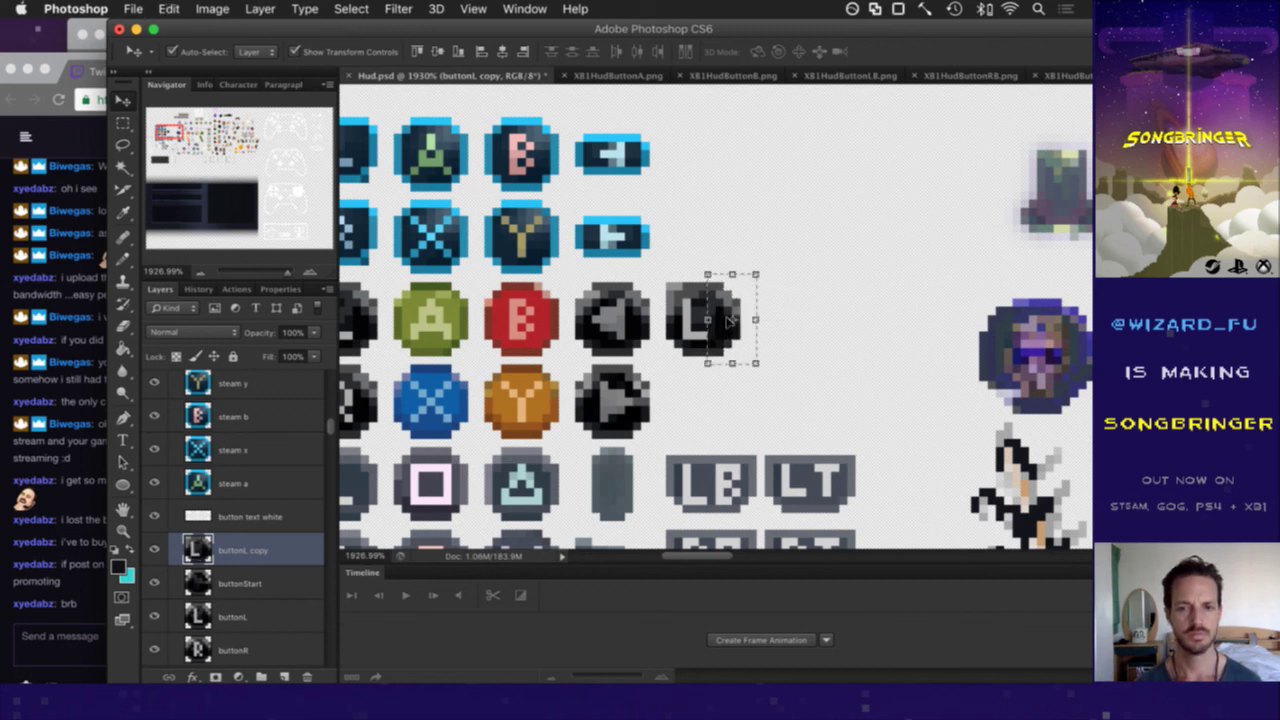
left_click_drag(720, 297, 734, 297)
key("m")
- Pencil over the stray light pixels beside the L and square off the widened button's upper-right corner with sampled grays
key("b")
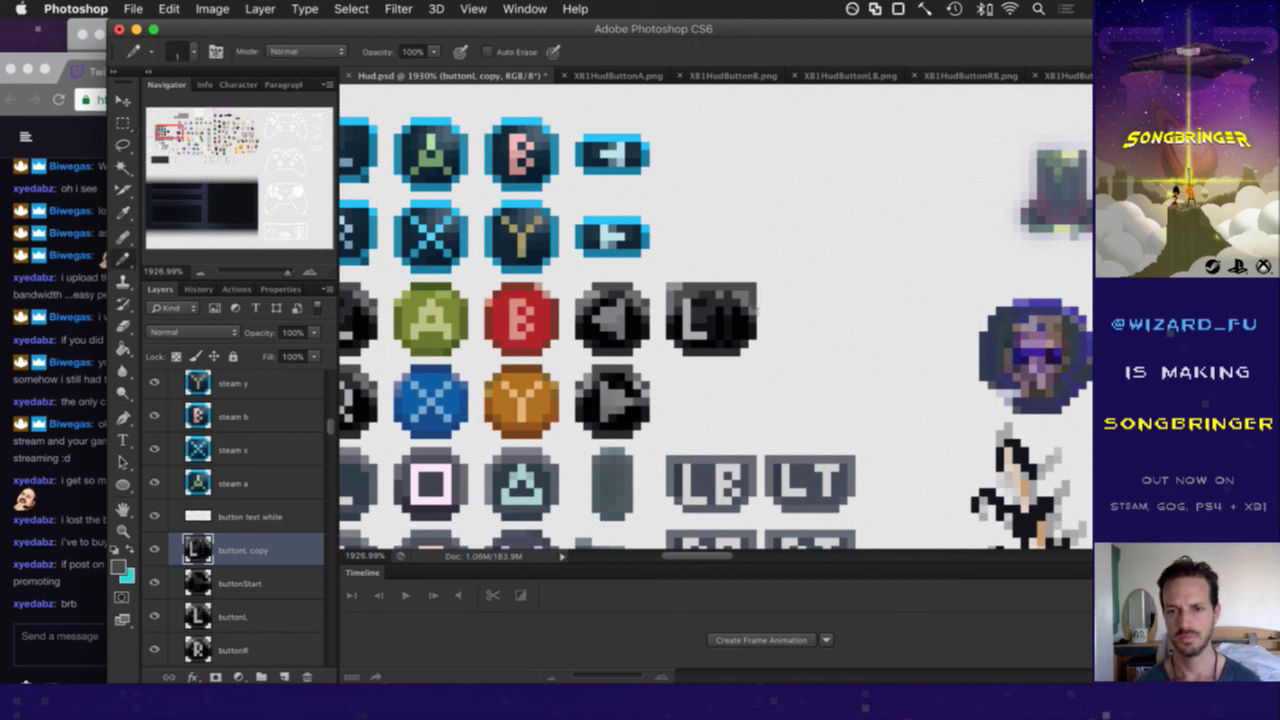
key("i")
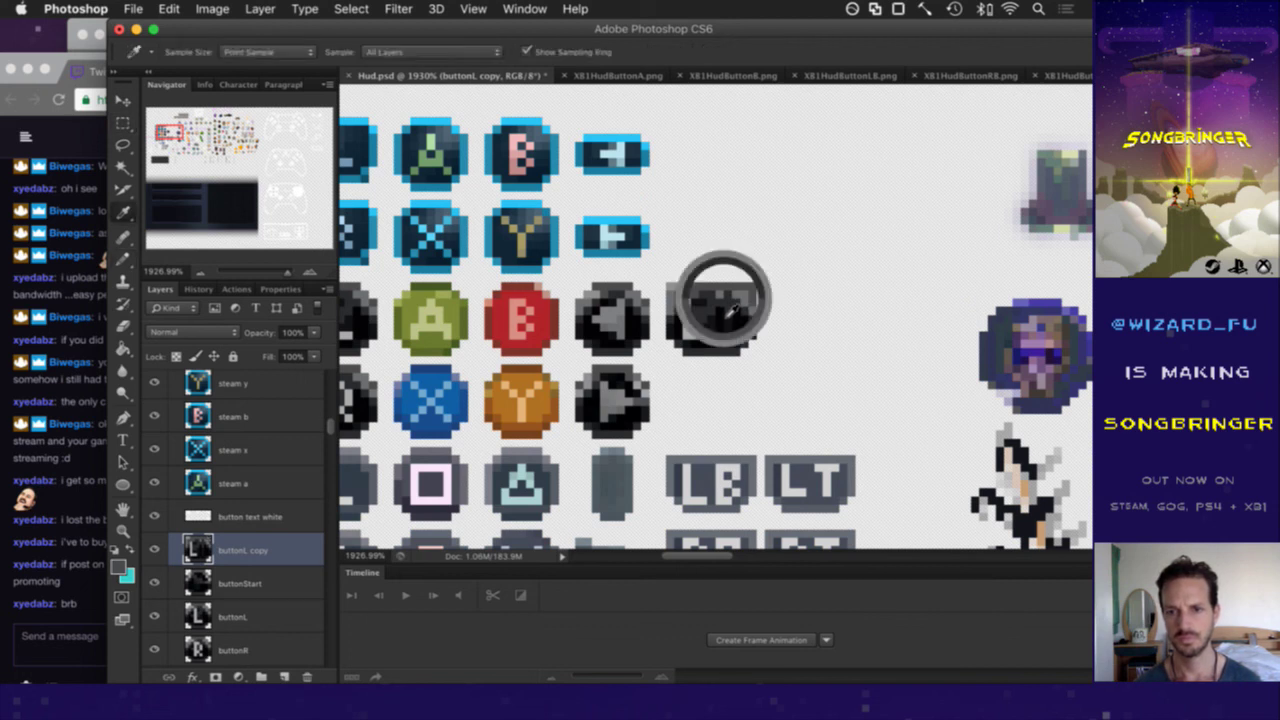
left_click(730, 318)
key("b")
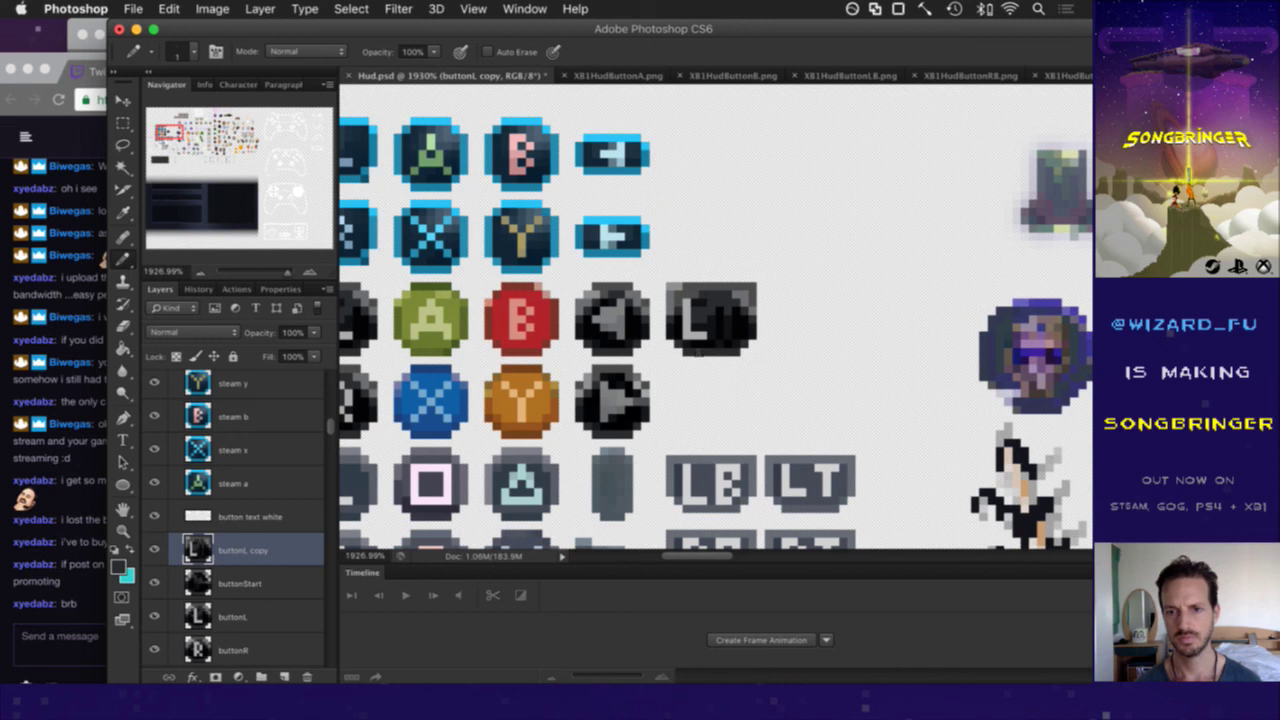
- Sample the L's light gray and pencil a letter B beside it on the widened button
key("i")
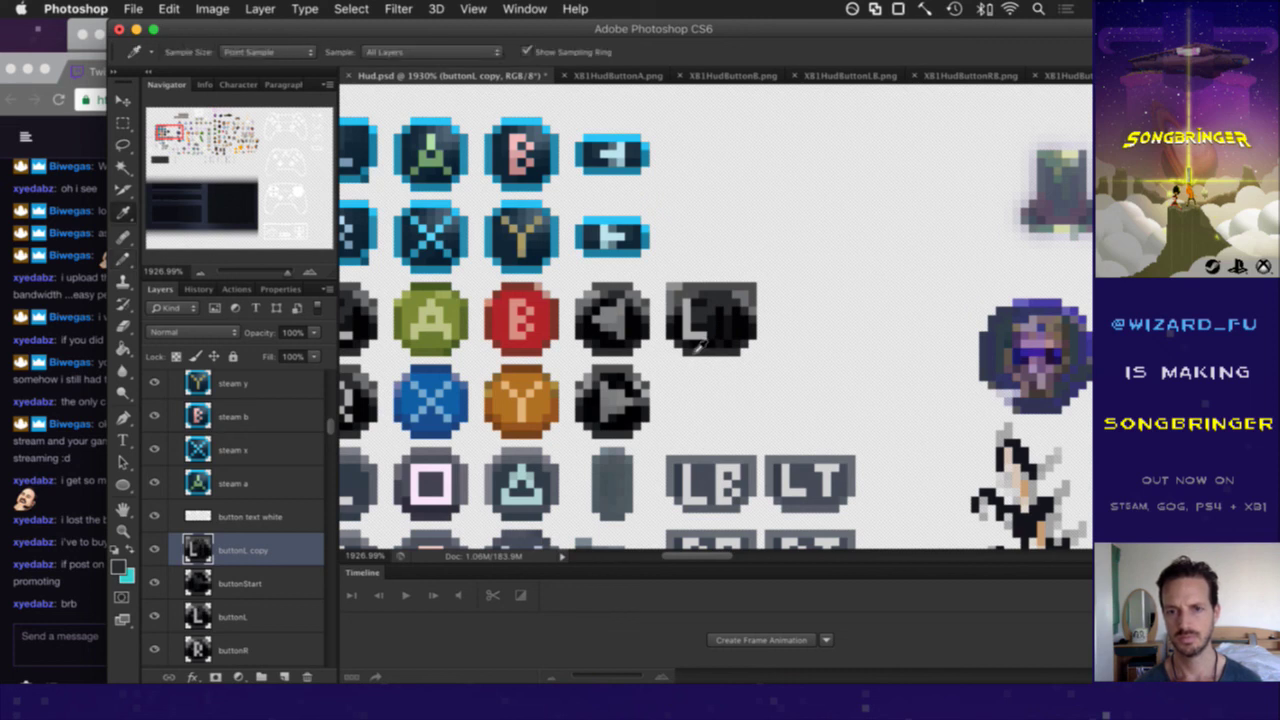
left_click(697, 340)
key("b")
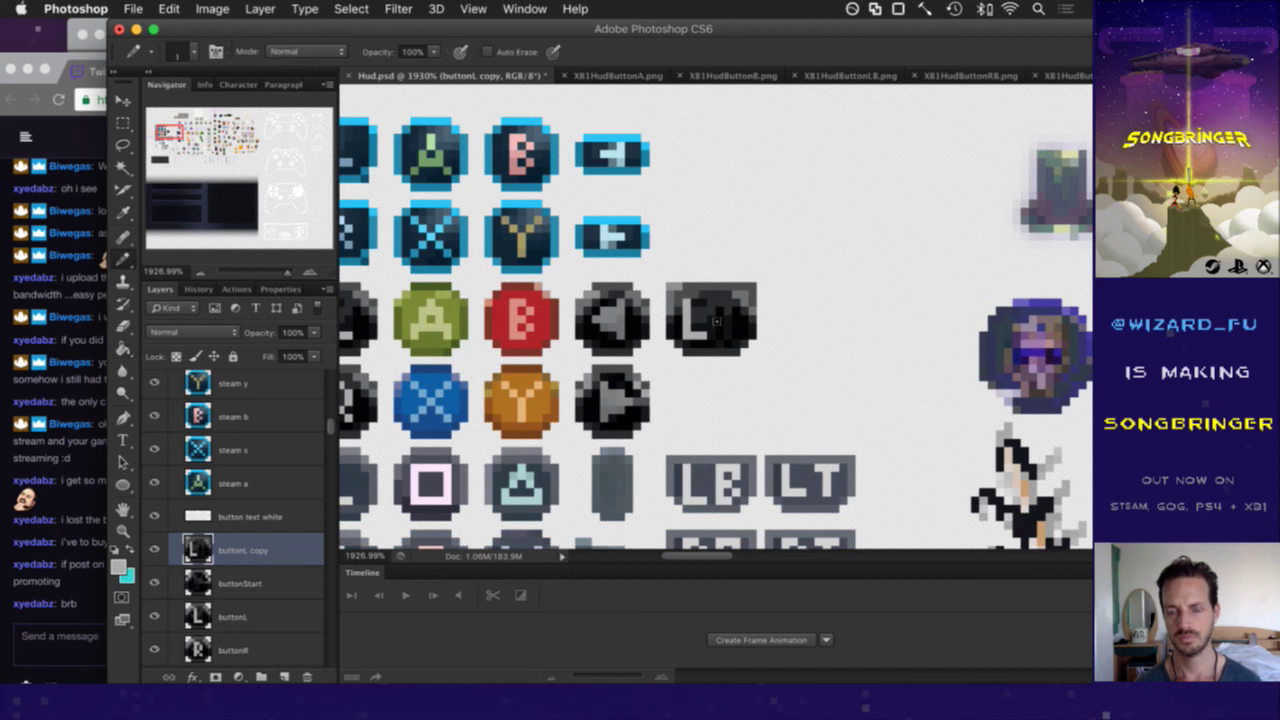
left_click(719, 322)
mouse_move(719, 300)
left_mouse_down()
mouse_move(720, 352)
mouse_move(736, 346)
mouse_move(726, 333)
mouse_move(738, 300)
left_mouse_up()
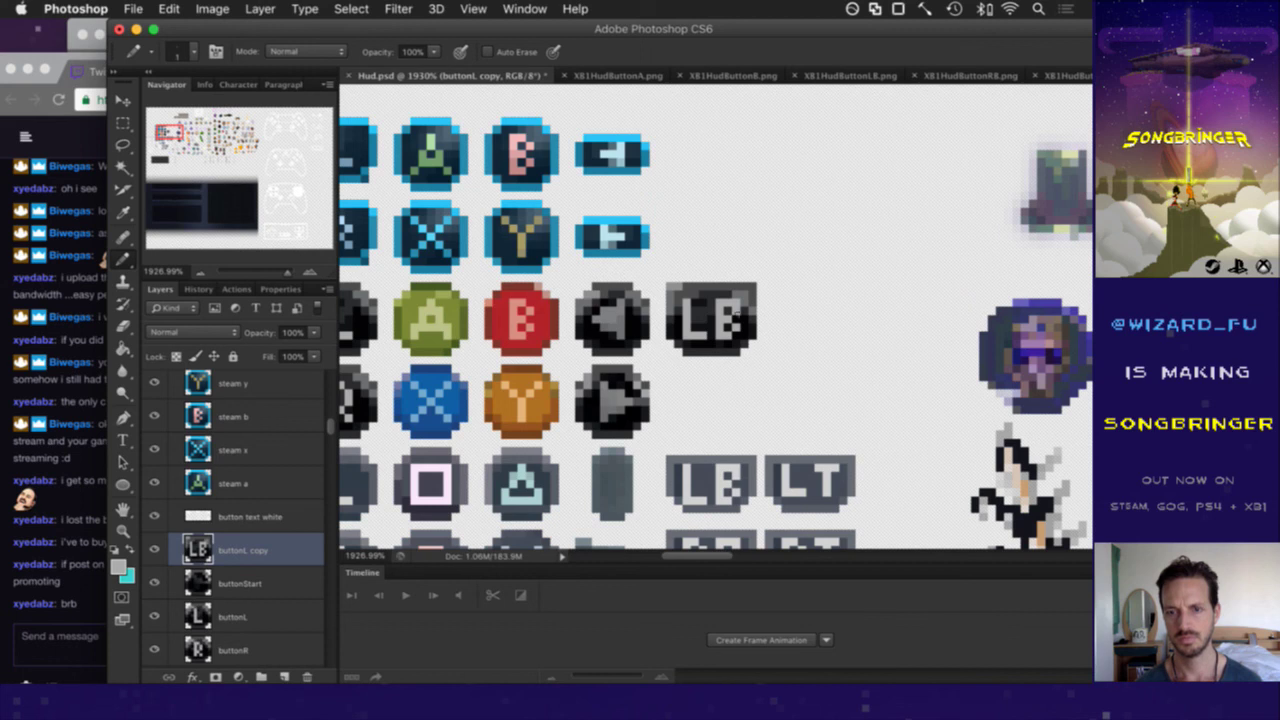
- Try a touch-up beside the B with a sampled gray, undo the last change, and save Hud.psd
key("i")
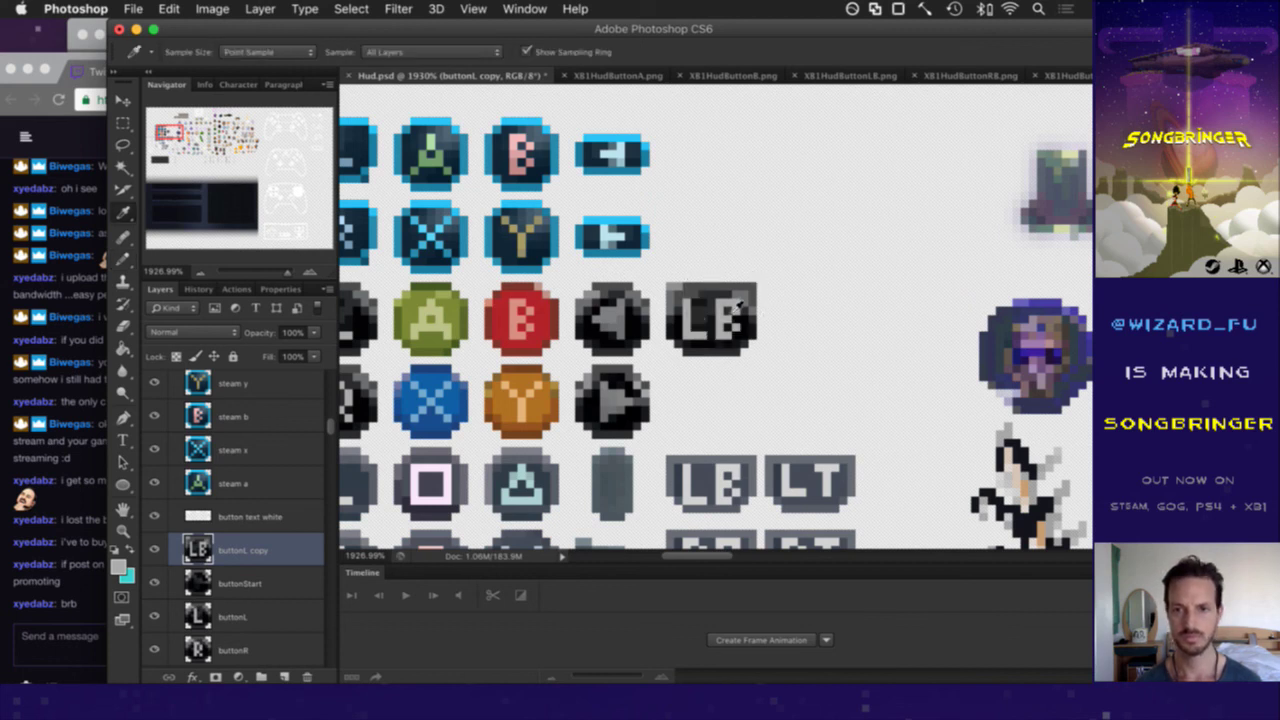
left_click(736, 310)
key("b")
key("super+z")
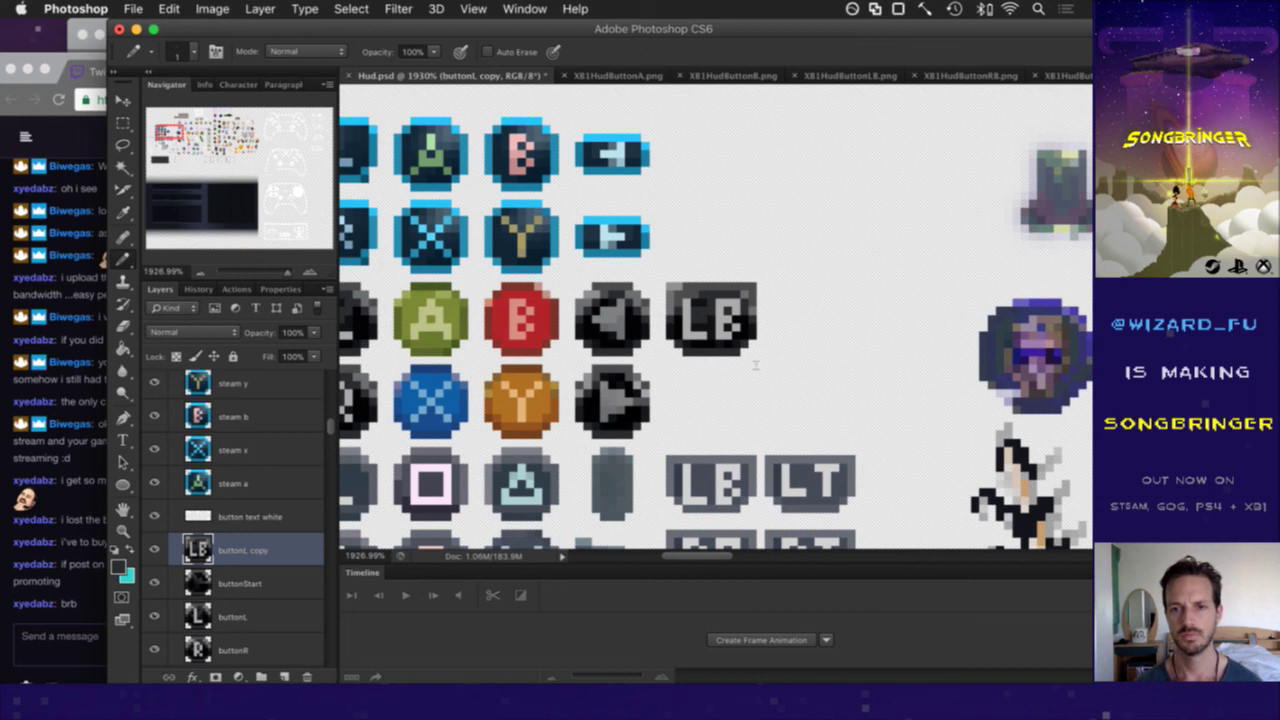
key("super+s")
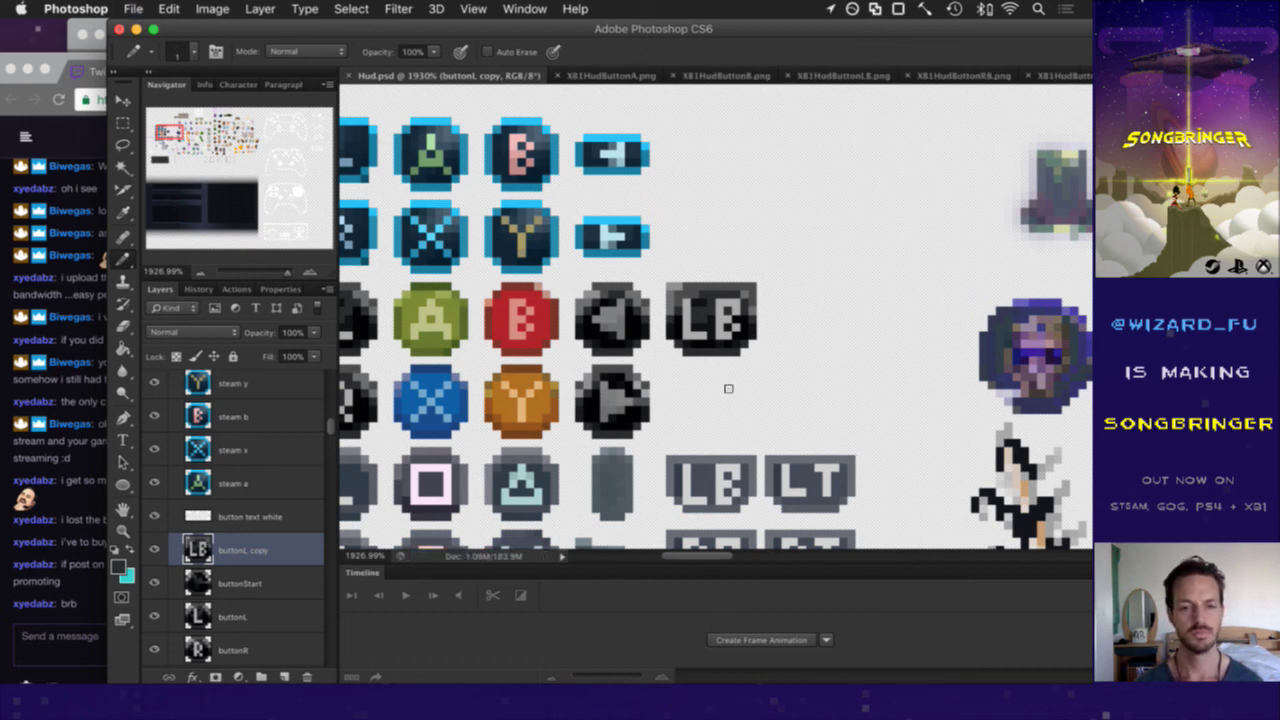
- Rename the buttonL copy layer to buttonLB
double_click(259, 551)
key("Right")
key("BackSpace")
key("BackSpace")
key("BackSpace")
key("BackSpace")
key("BackSpace")
key("Return")
key("shift+b")
key("shift+b")
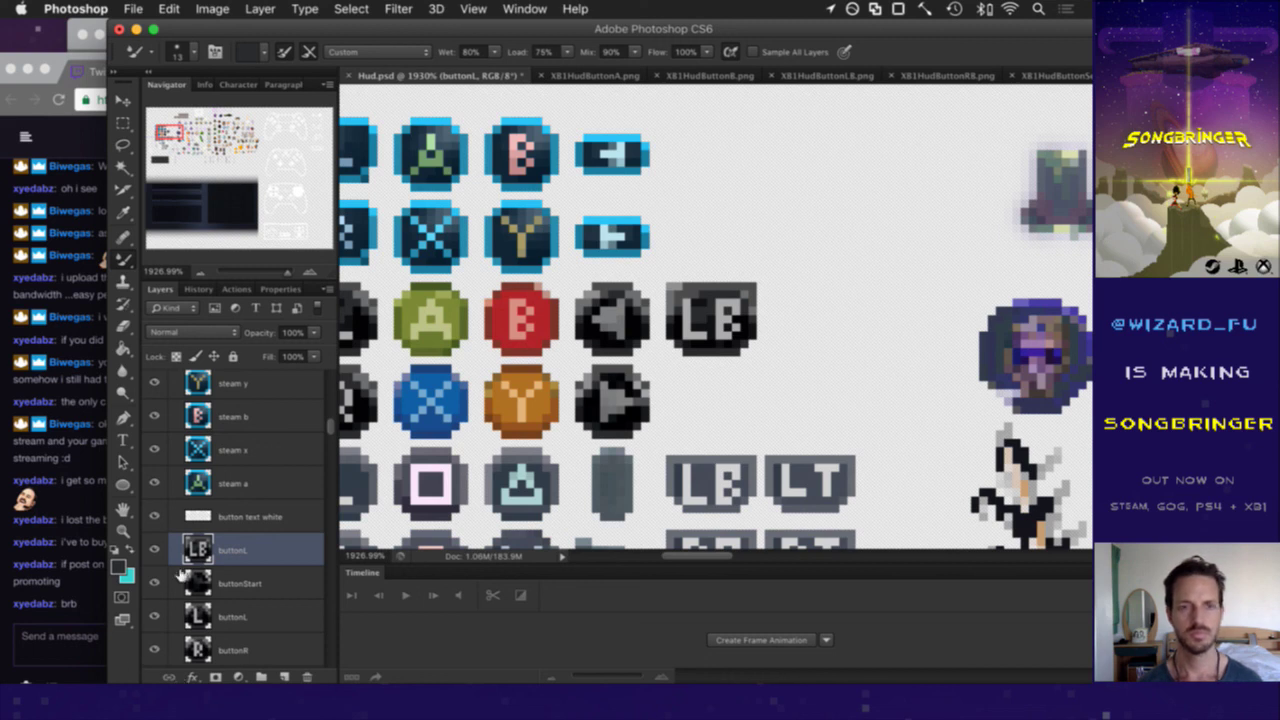
double_click(228, 553)
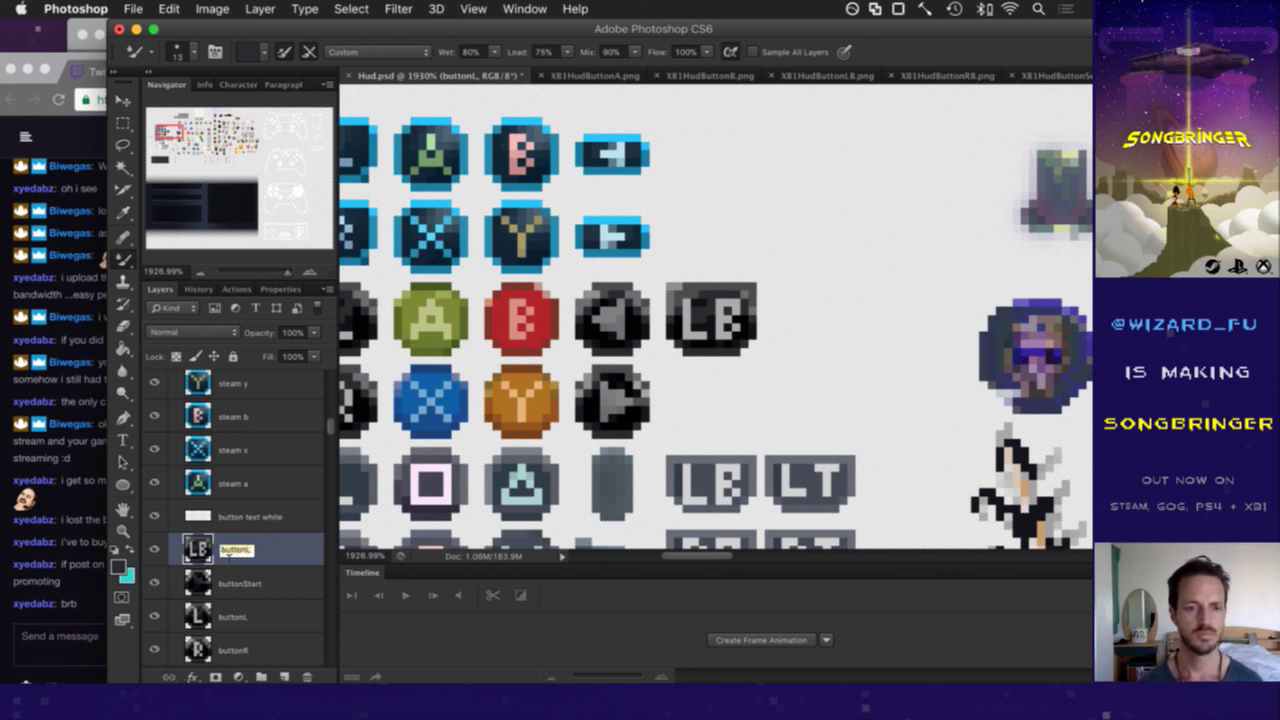
key("Right")
type("T")
key("BackSpace")
type("B")
key("Return")
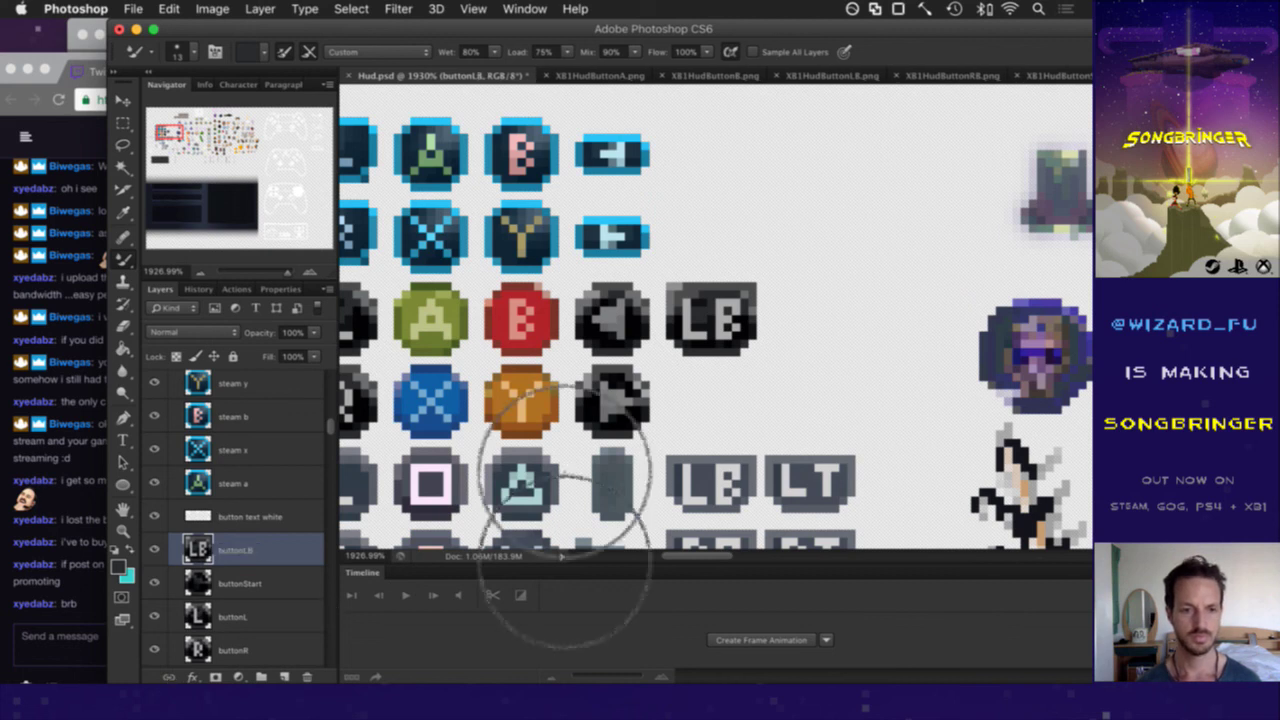
- Duplicate the buttonLB layer and rename the copy to buttonLT
key("m")
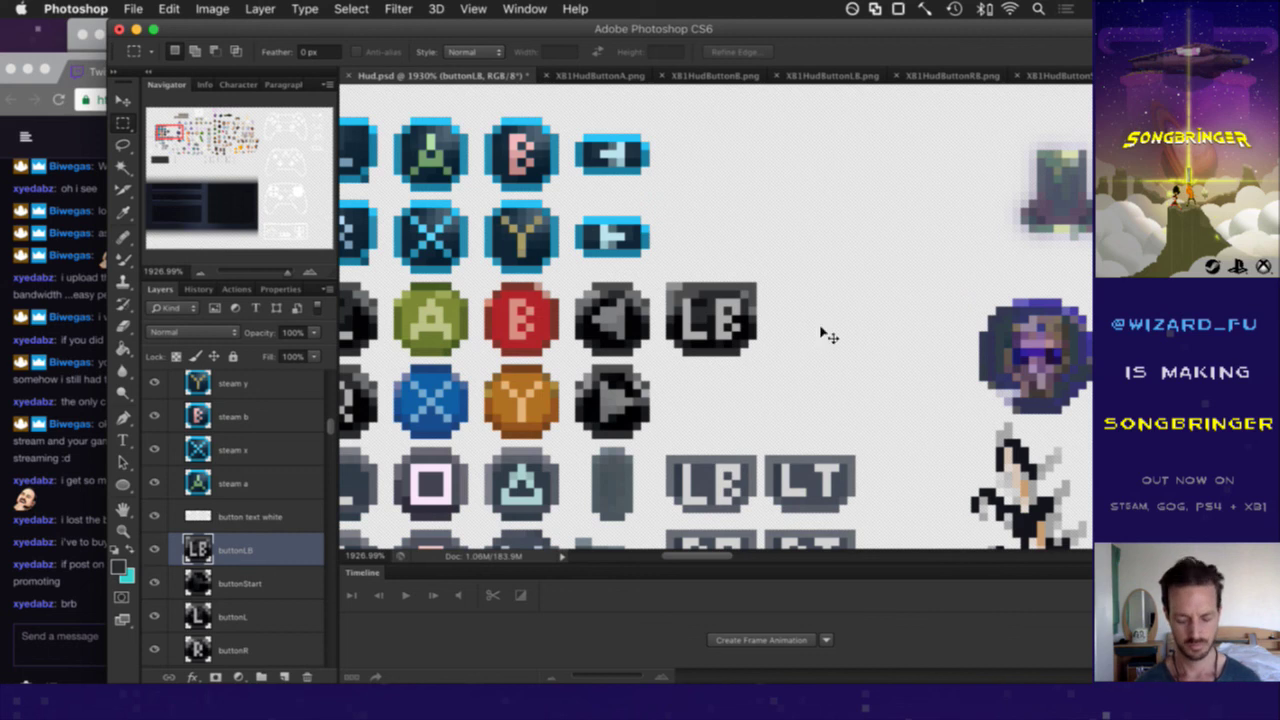
key("super+j")
double_click(240, 549)
key("Right")
key("BackSpace")
key("BackSpace")
key("BackSpace")
key("BackSpace")
key("BackSpace")
key("BackSpace")
type("T")
key("Return")
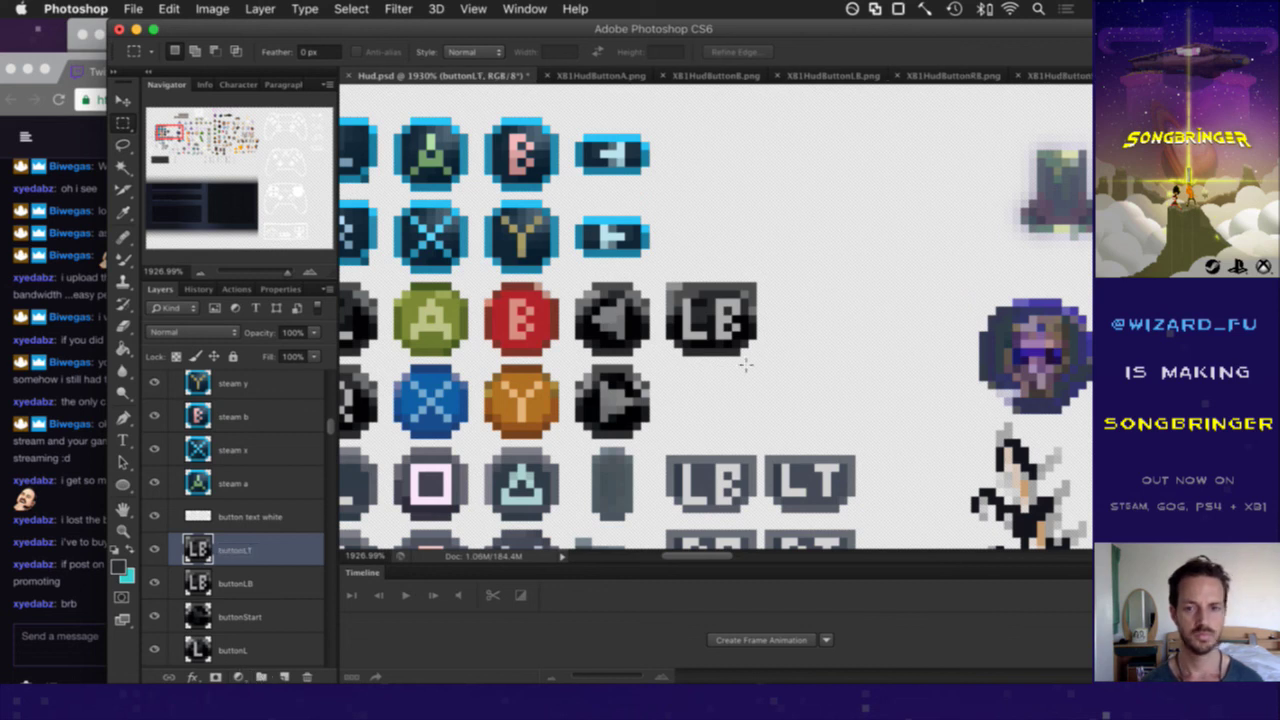
- Move the buttonLT sprite beside the black LB button, directly above the gray LT button
key("v")
left_click_drag(730, 305, 826, 298)
key("ctrl+z")
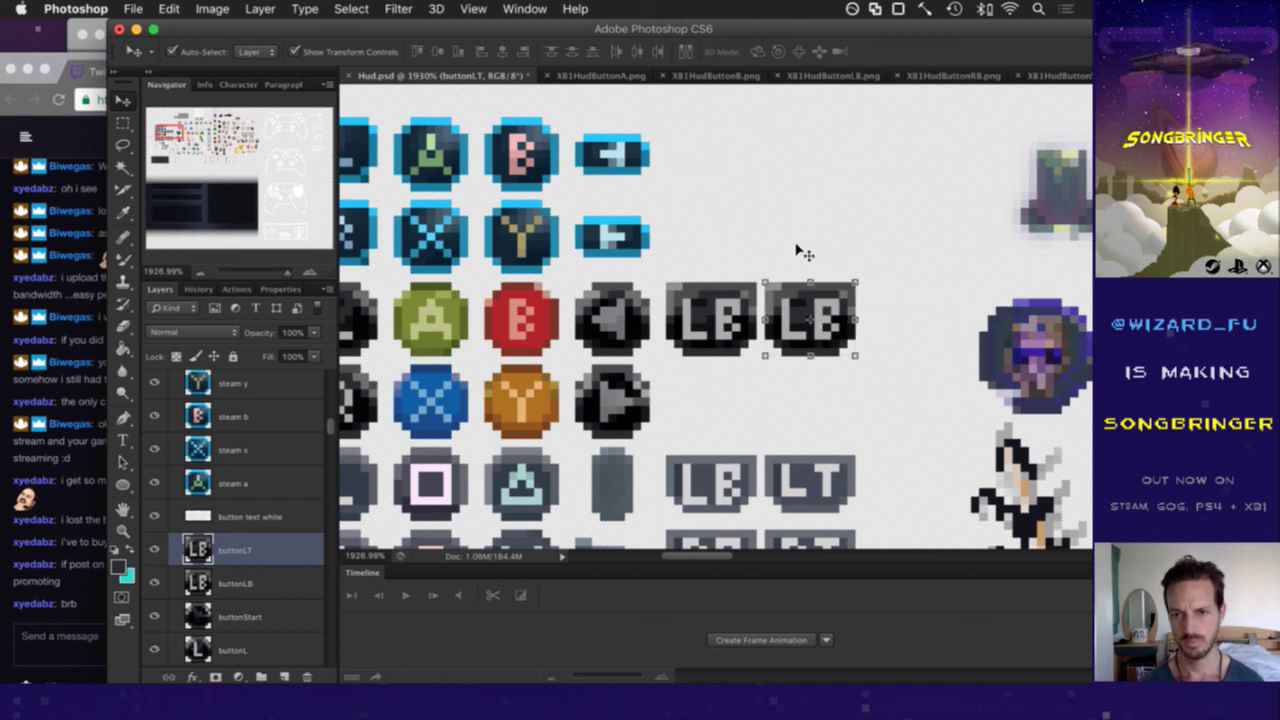
- Pencil over the letter B on the buttonLT sprite with dark gray sampled from the button
key("i")
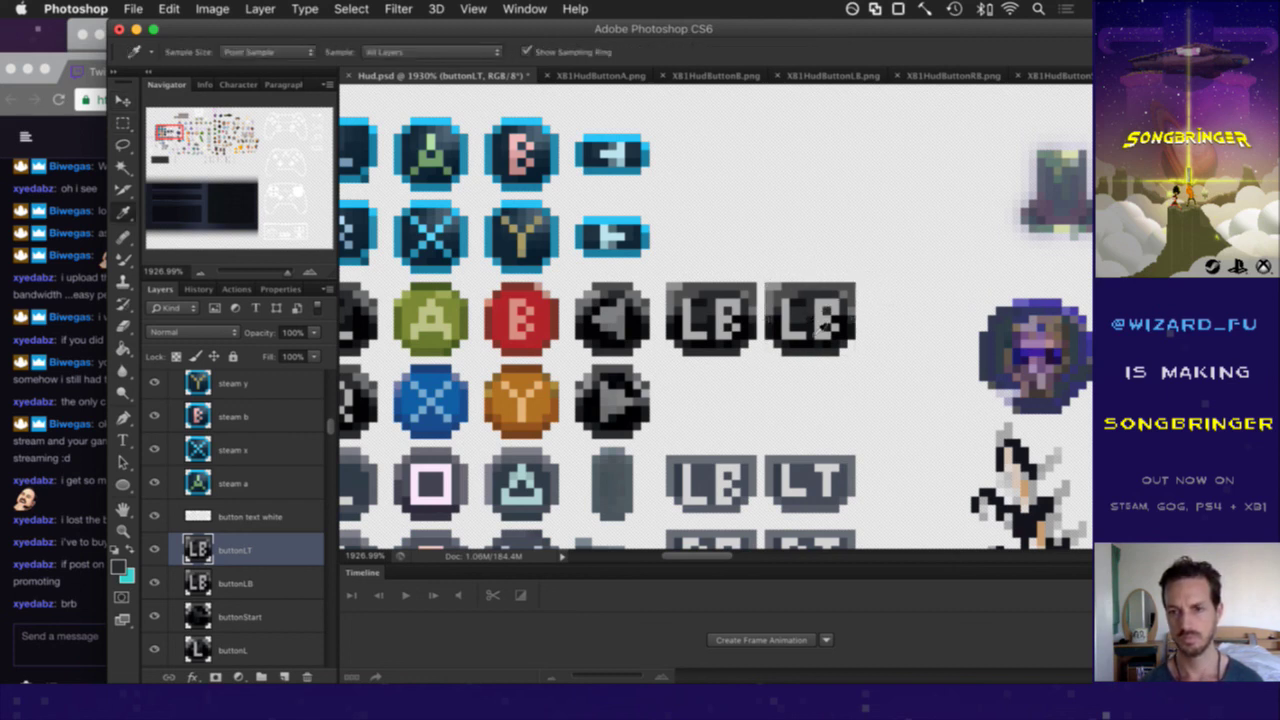
key("b")
mouse_move(819, 322)
left_mouse_down()
mouse_move(826, 352)
mouse_move(826, 334)
mouse_move(836, 348)
mouse_move(834, 304)
mouse_move(803, 350)
left_mouse_up()
- Pencil a letter T beside the L in the letter's sampled light gray, and save Hud.psd
key("i")
left_click(803, 344)
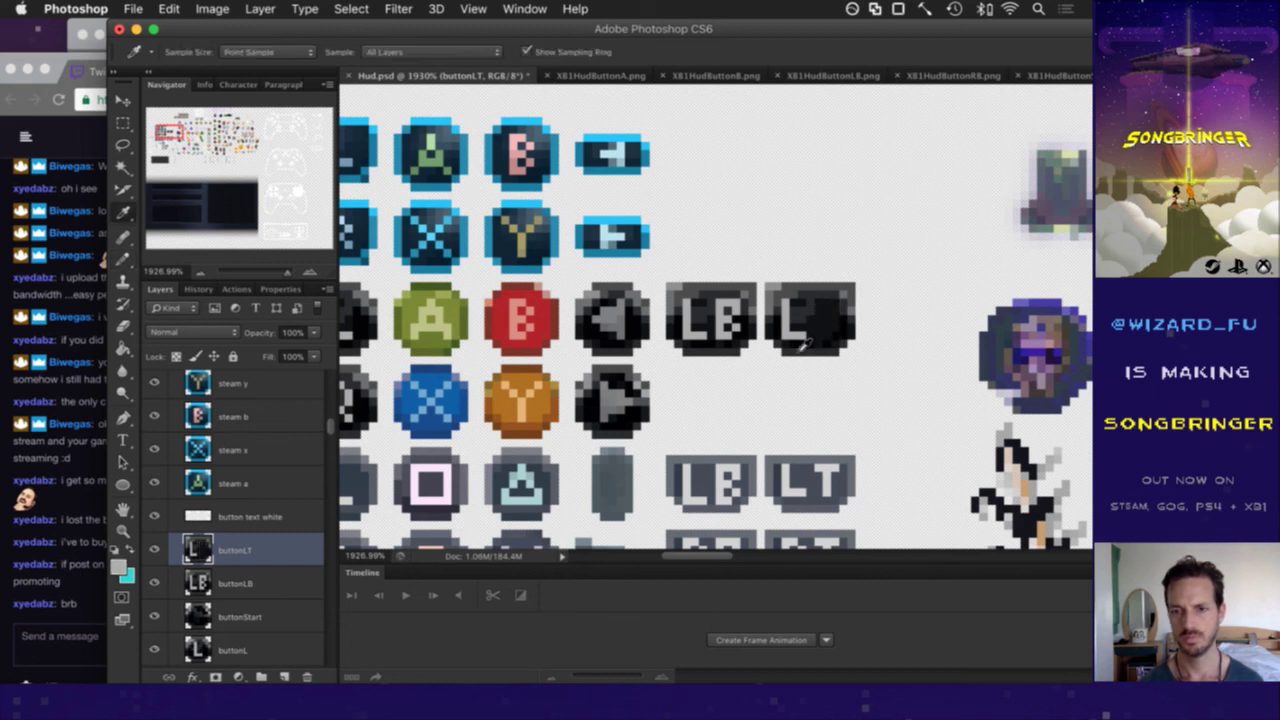
key("b")
left_click(818, 320)
left_click(819, 302)
mouse_move(824, 303)
left_mouse_down()
mouse_move(838, 303)
mouse_move(826, 342)
left_mouse_up()
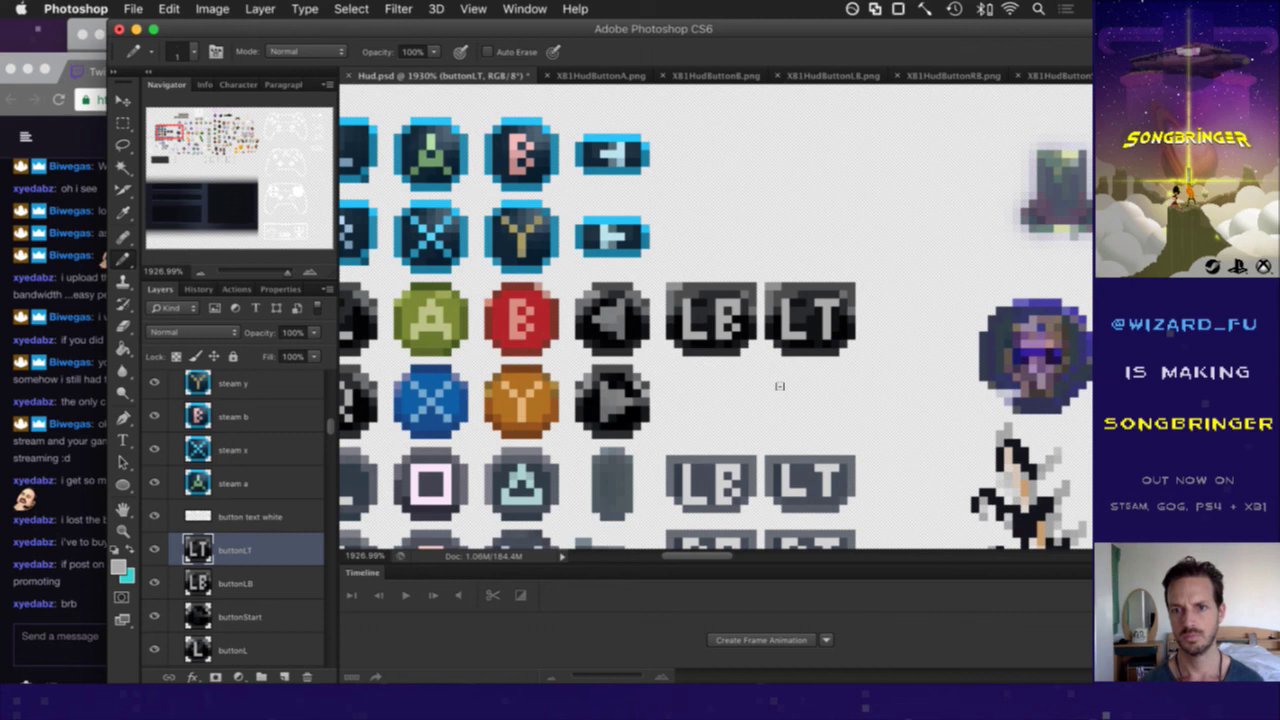
key("super+s")
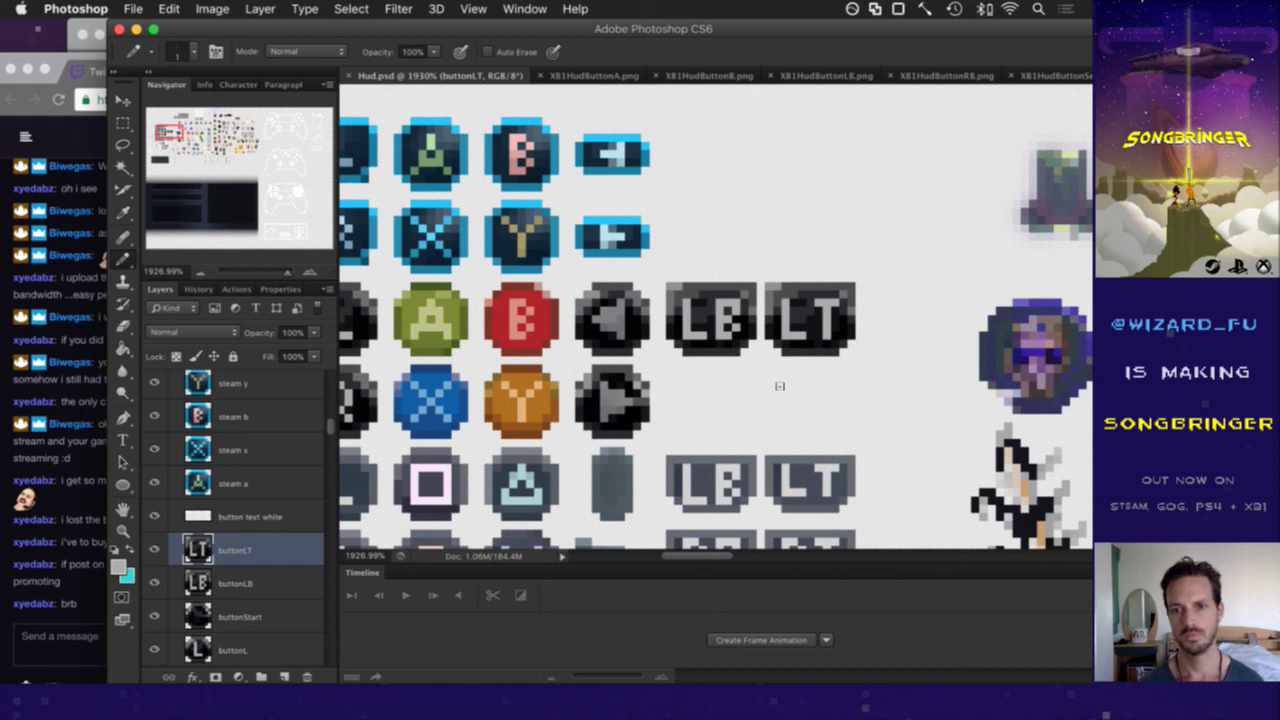
- Select the top edge of the black LB button and nudge it down one pixel on the buttonLB layer
scroll(780, 386, "down", 2)
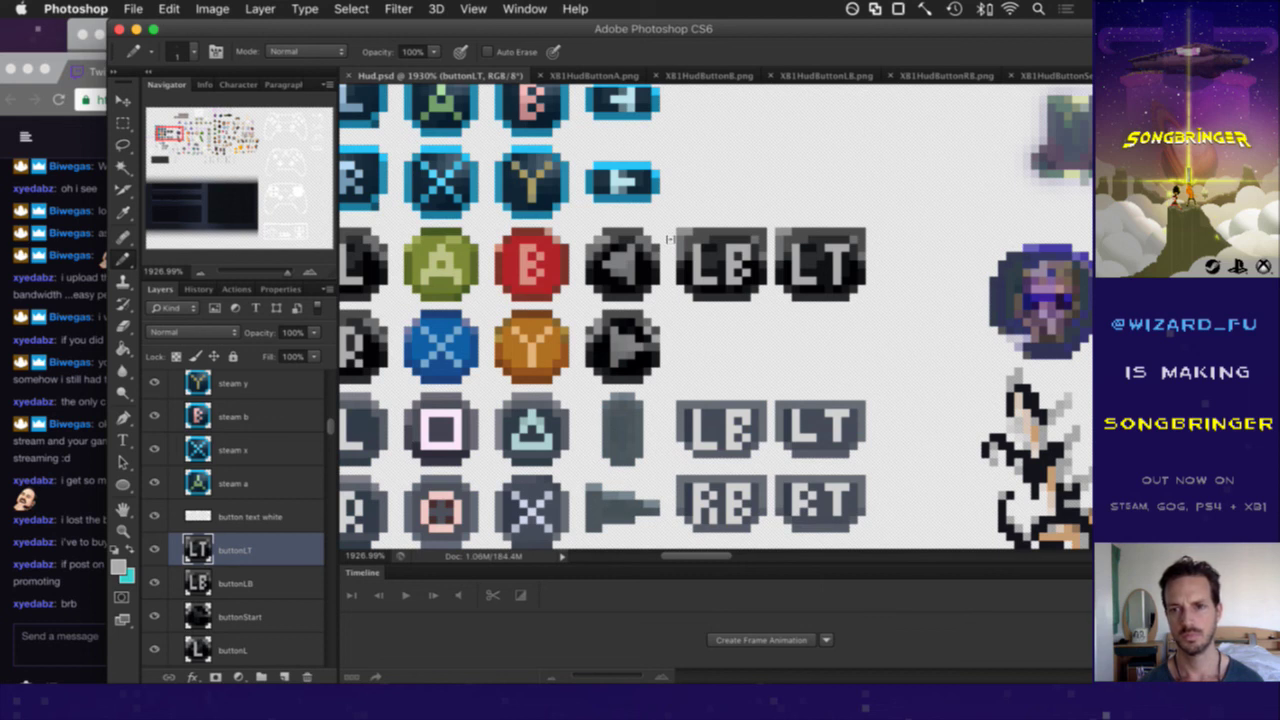
key("m")
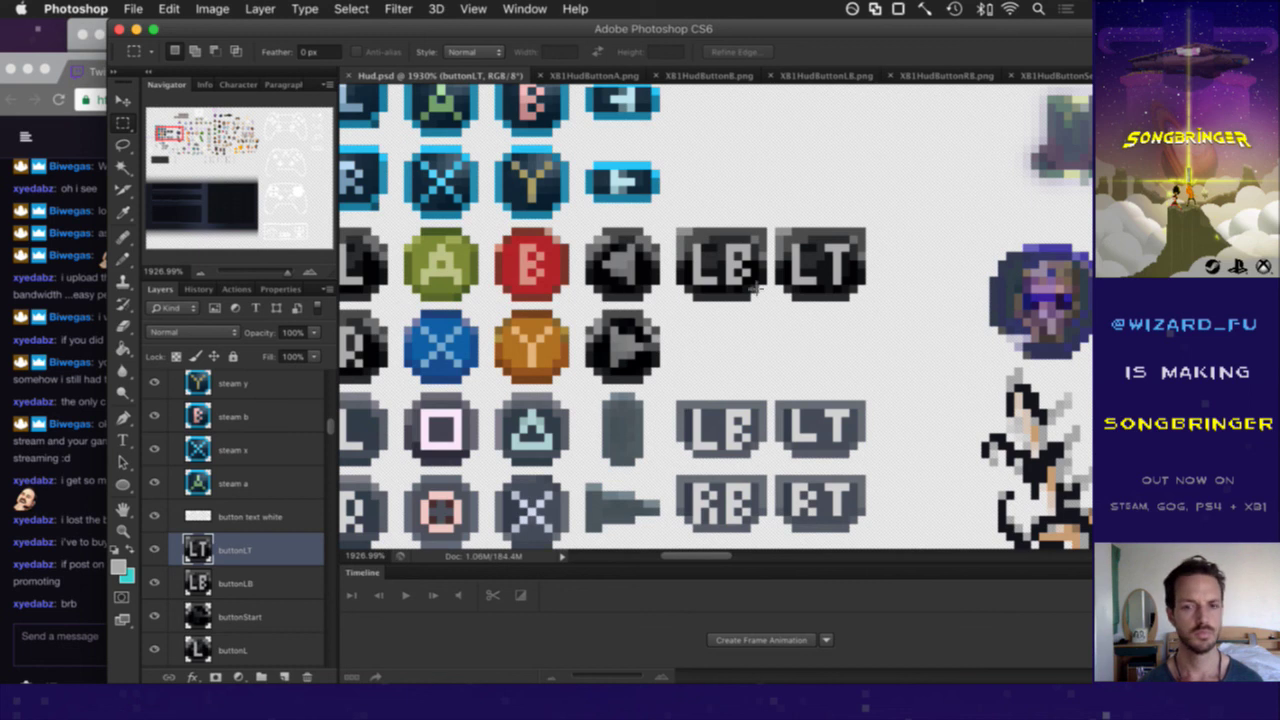
left_click_drag(660, 221, 772, 231)
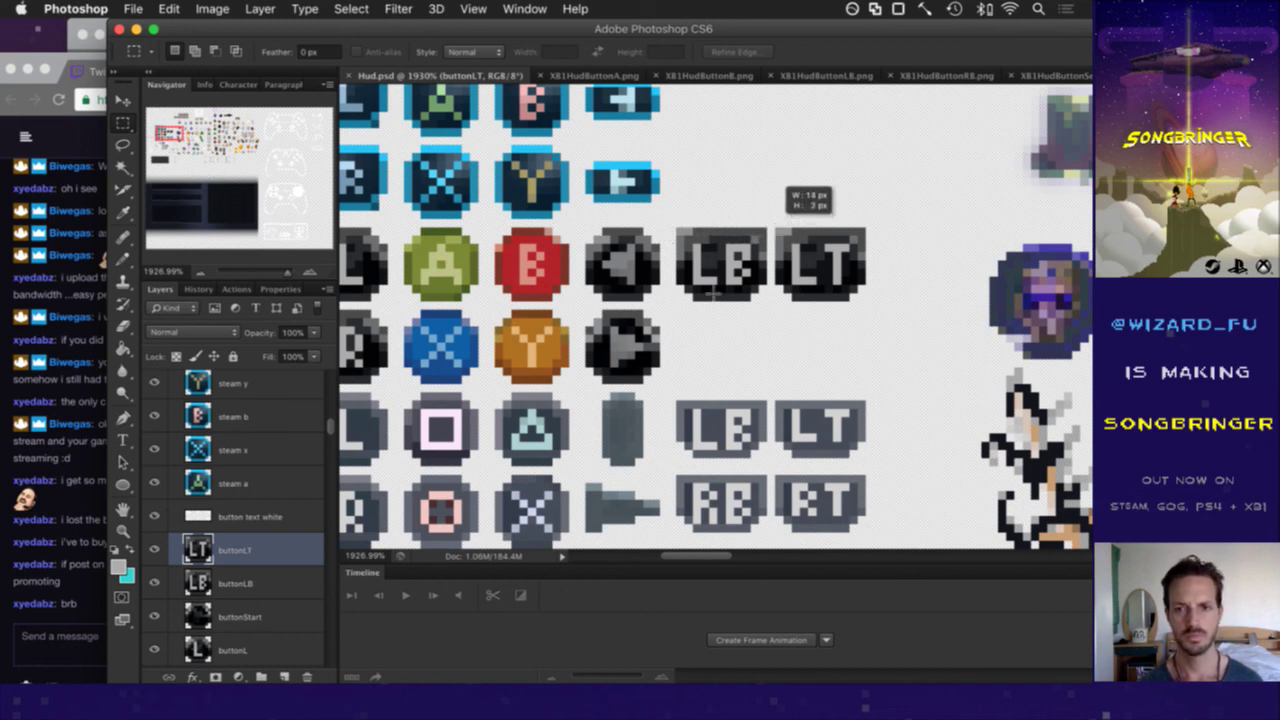
key("v")
key("Down")
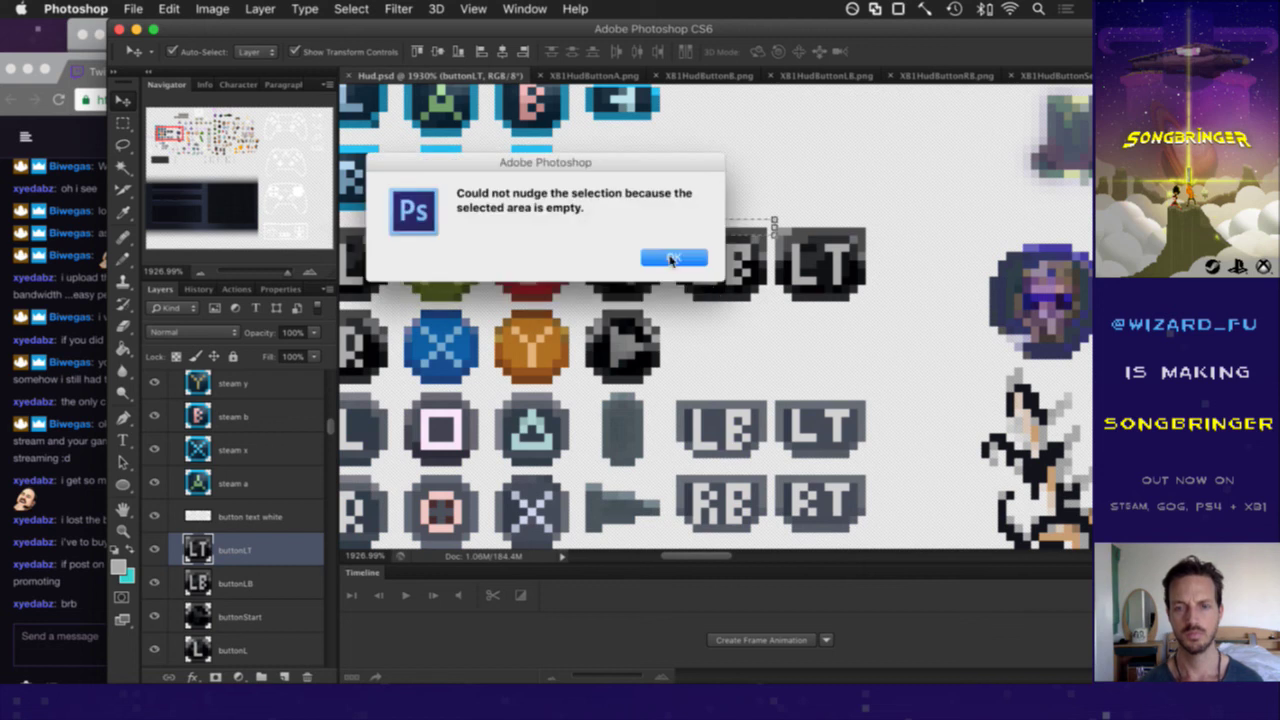
left_click(674, 259)
left_click(240, 575)
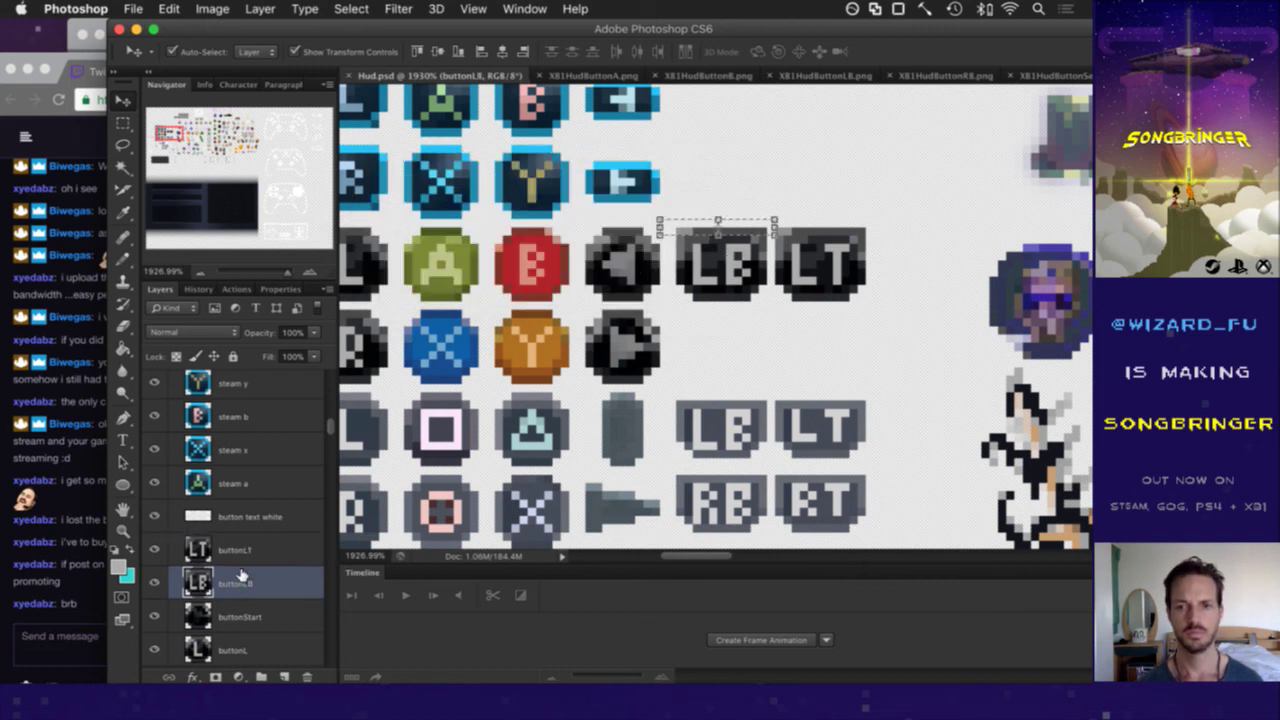
key("m")
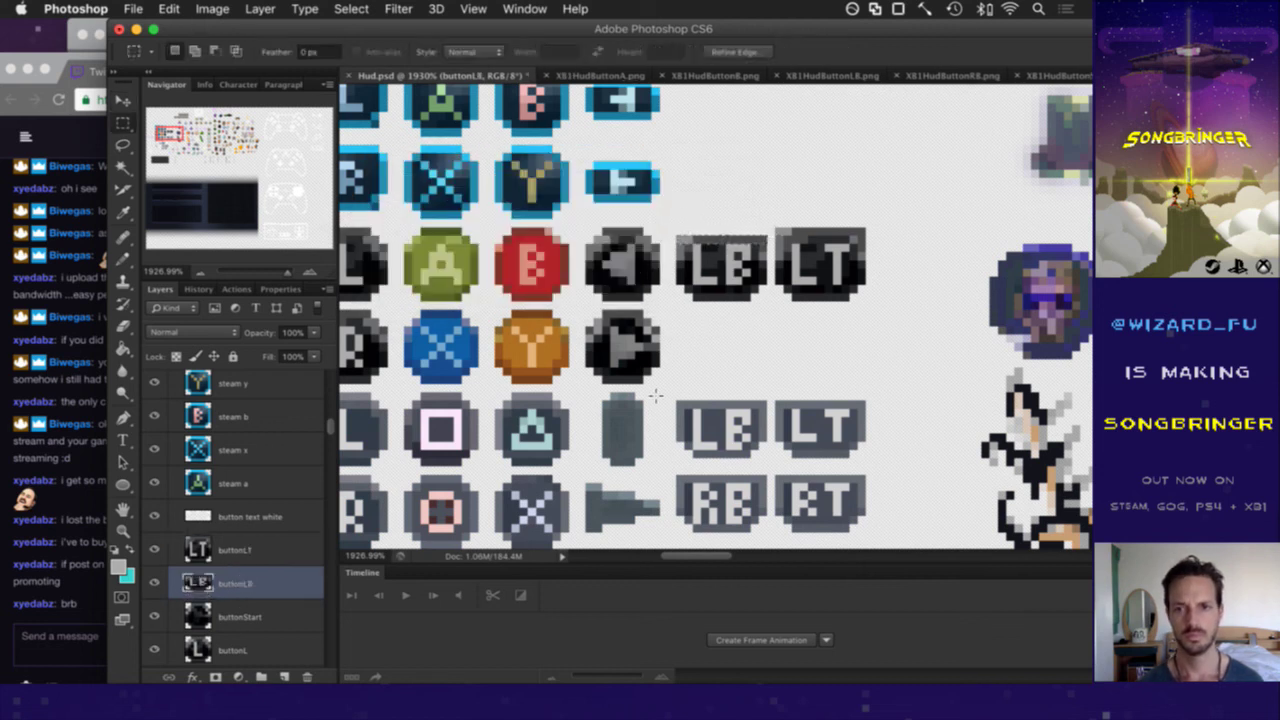
key("super+d")
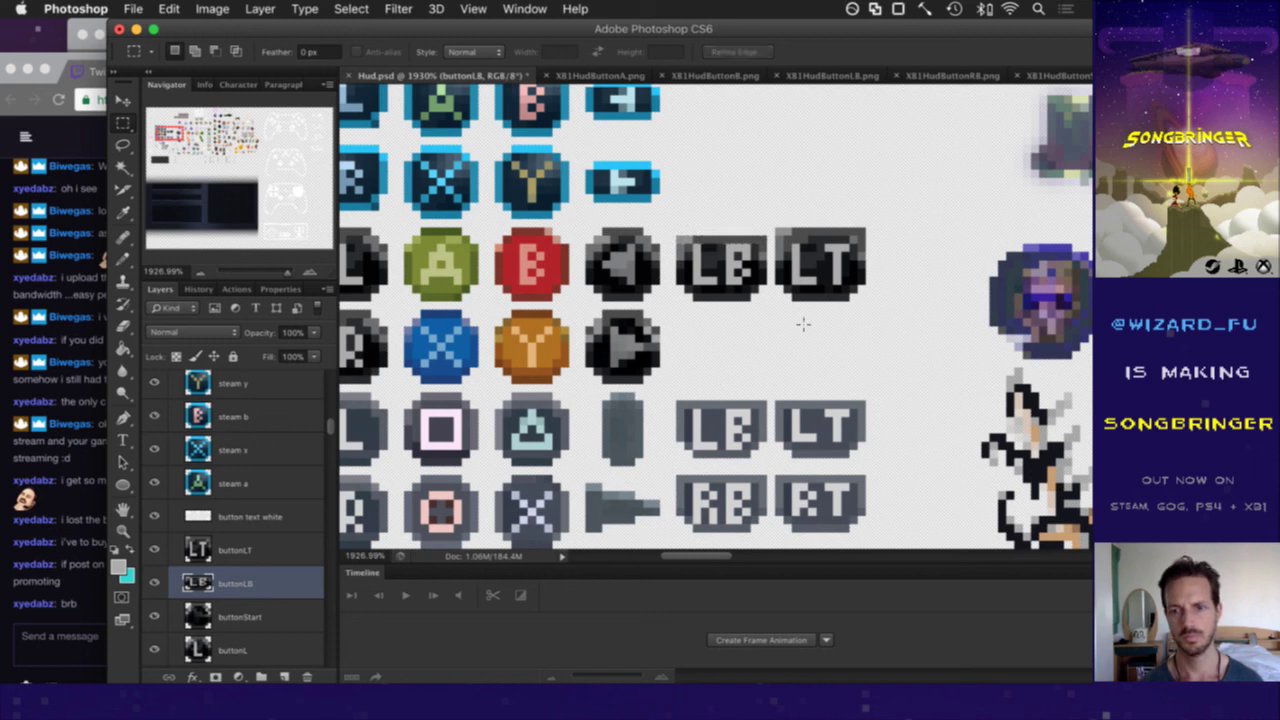
- Nudge the top edge of the black LT button down one pixel on the buttonLT layer and clear the selection
left_click(258, 550)
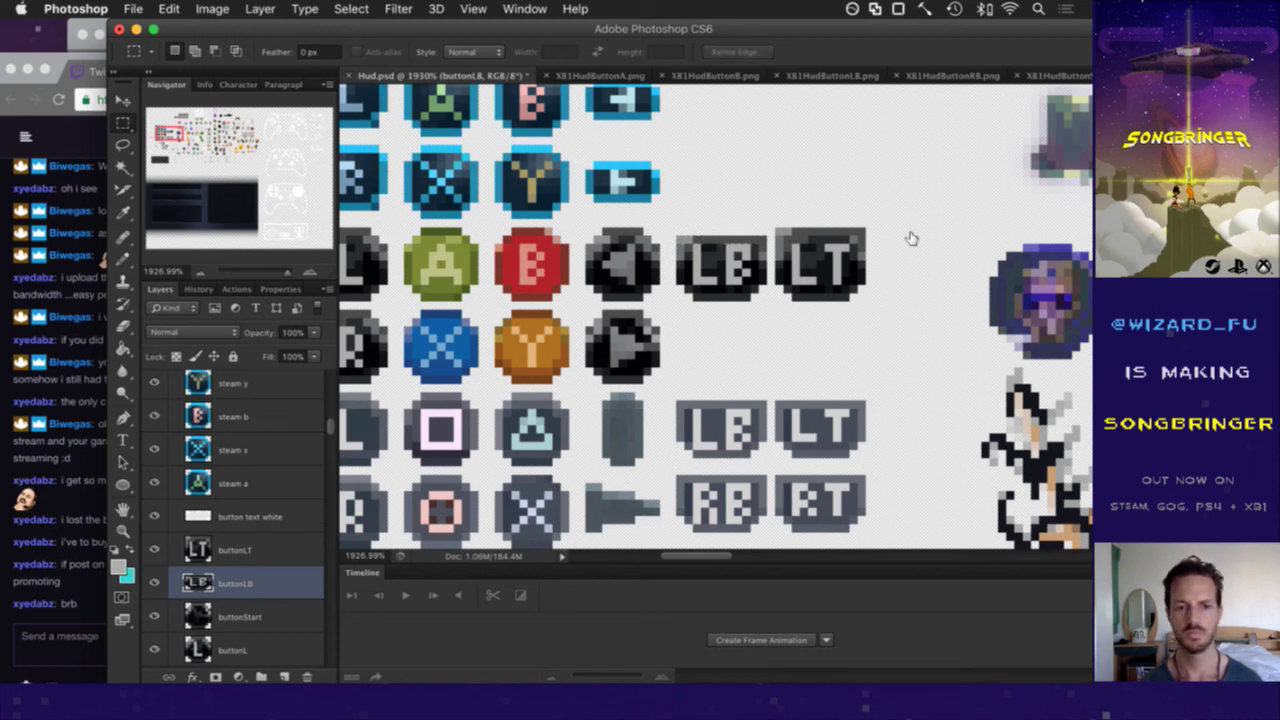
left_click_drag(776, 229, 867, 234)
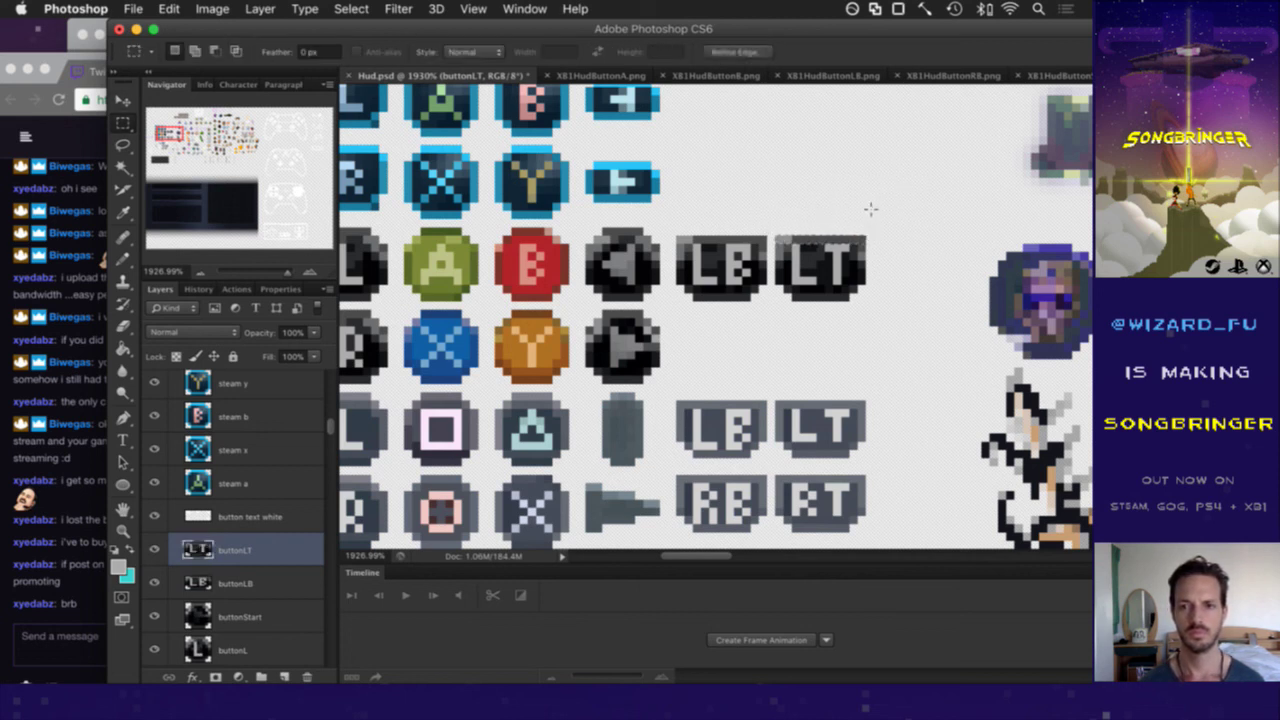
left_click(858, 357)
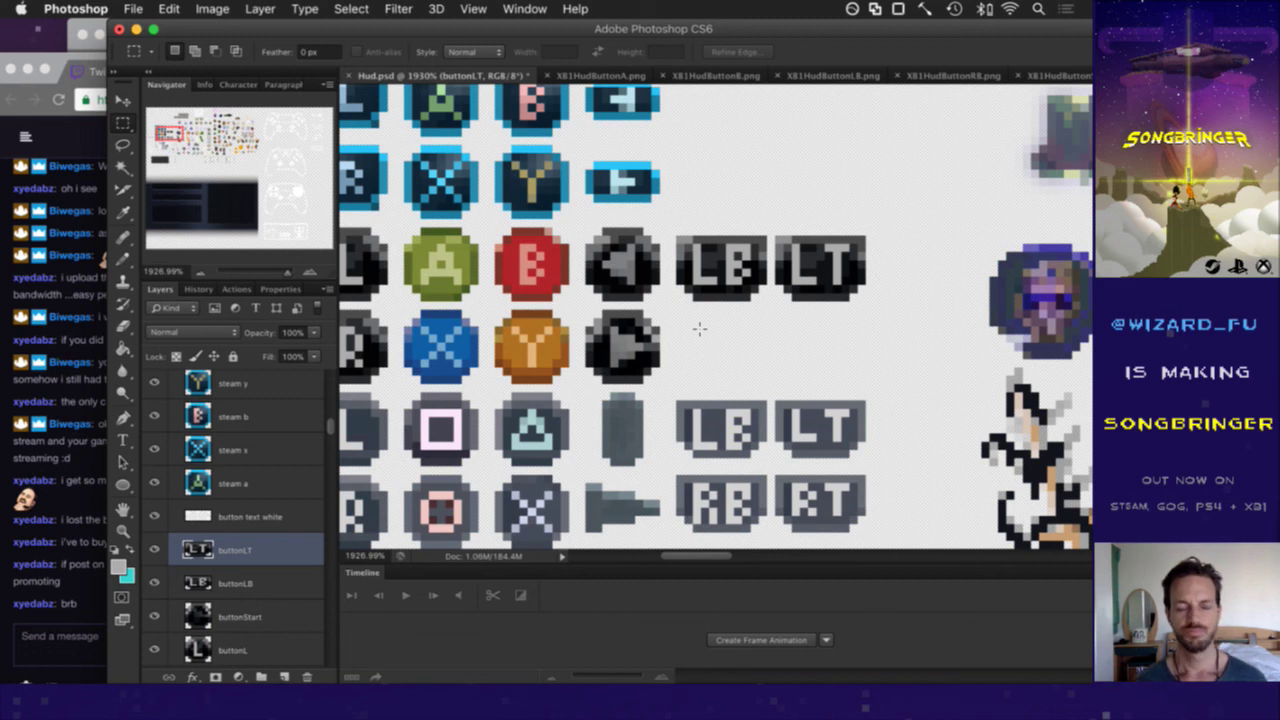
- Duplicate the buttonLB layer and place the copy above the buttonLT layer
left_click(255, 583)
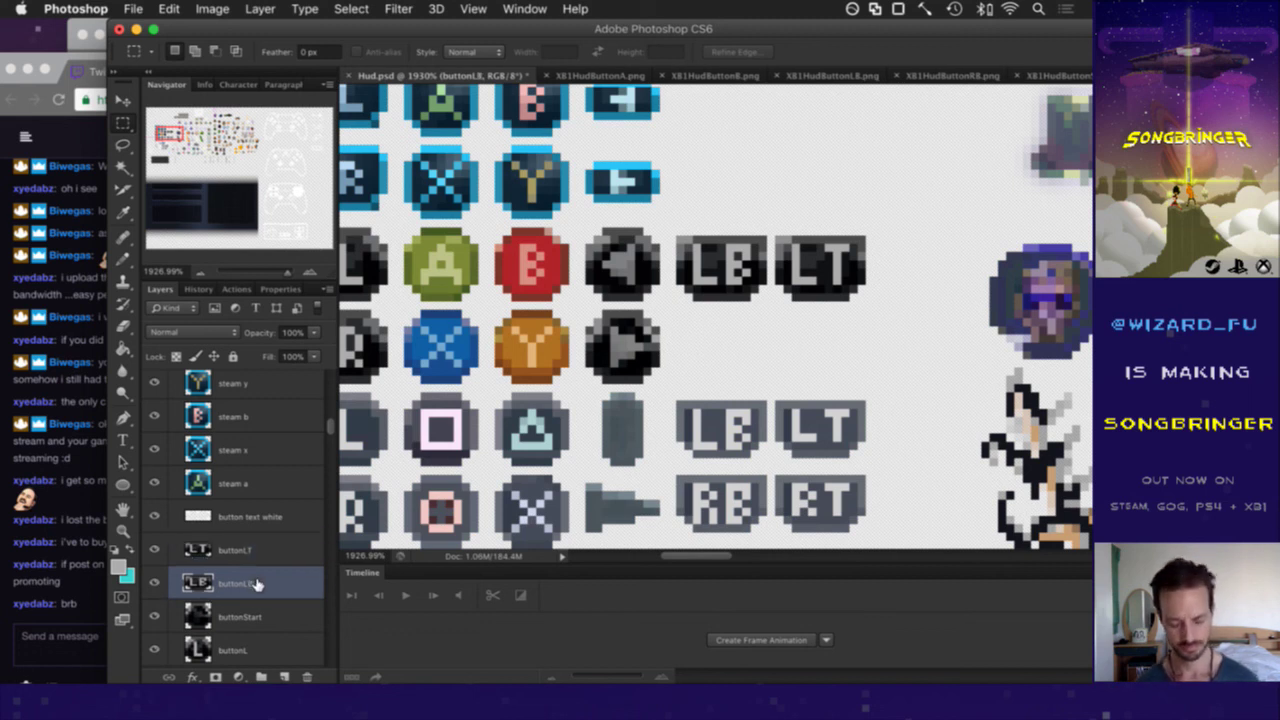
key("super+j")
left_click_drag(208, 582, 205, 550)
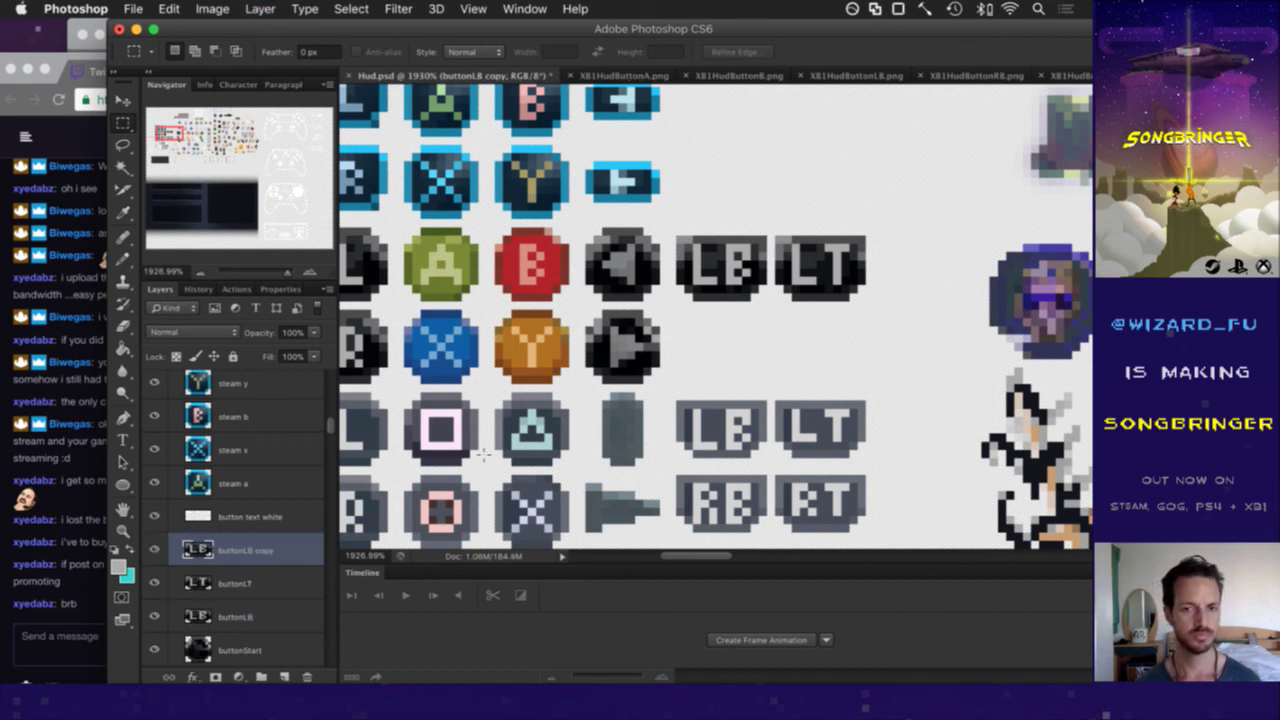
- Move the copied black LB button straight down into the row with the blue X and orange Y buttons
key("v")
key("Down")
key("Down")
key("Down")
key("Down")
key("Down")
key("Down")
key("Down")
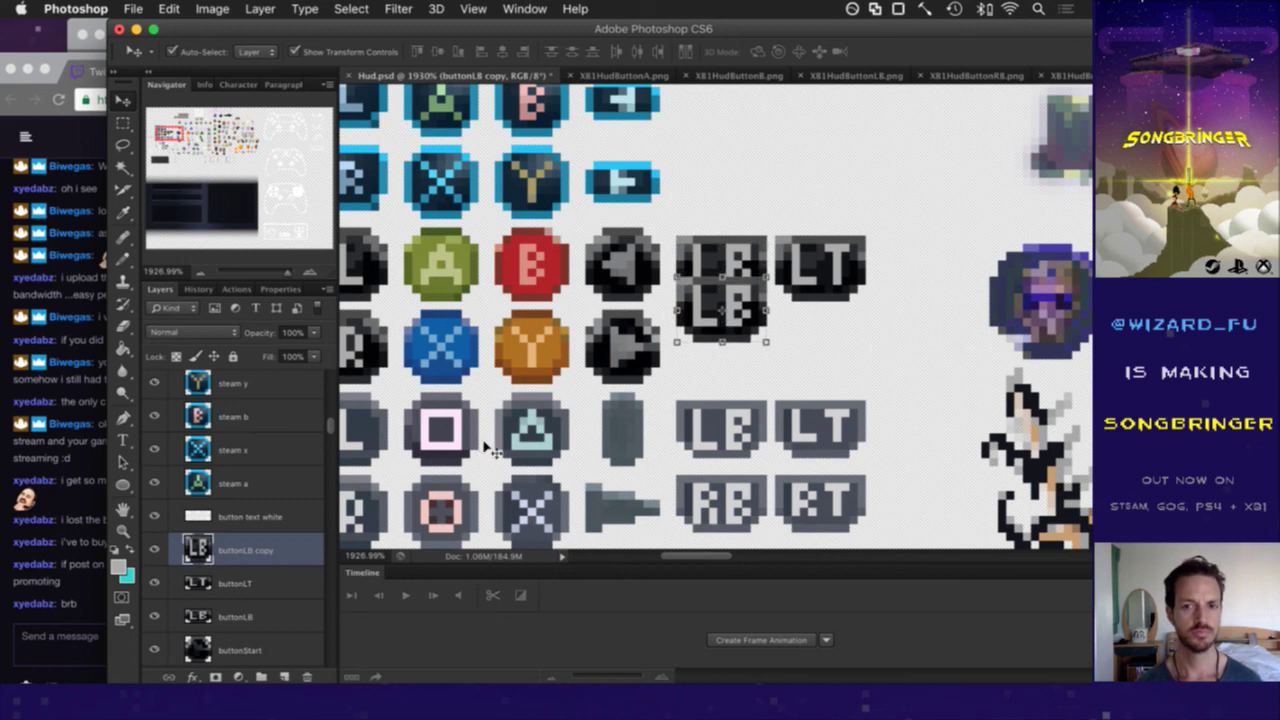
key("Down")
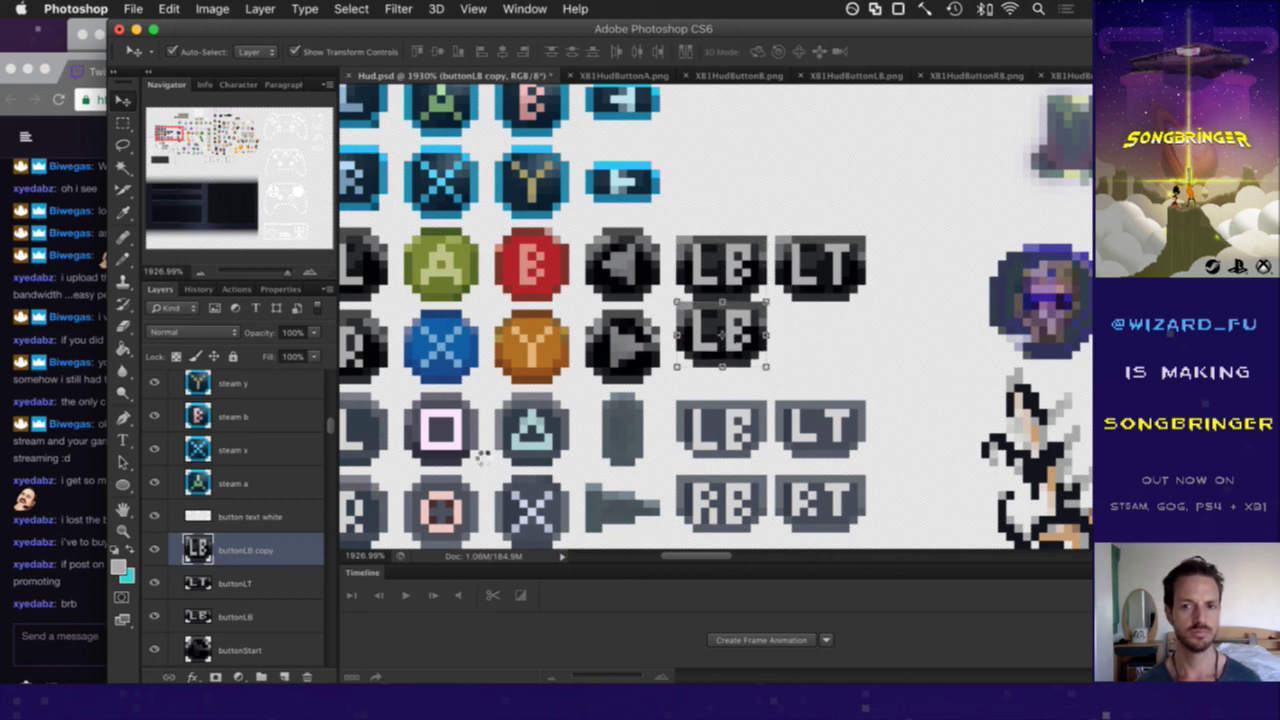
key("Down")
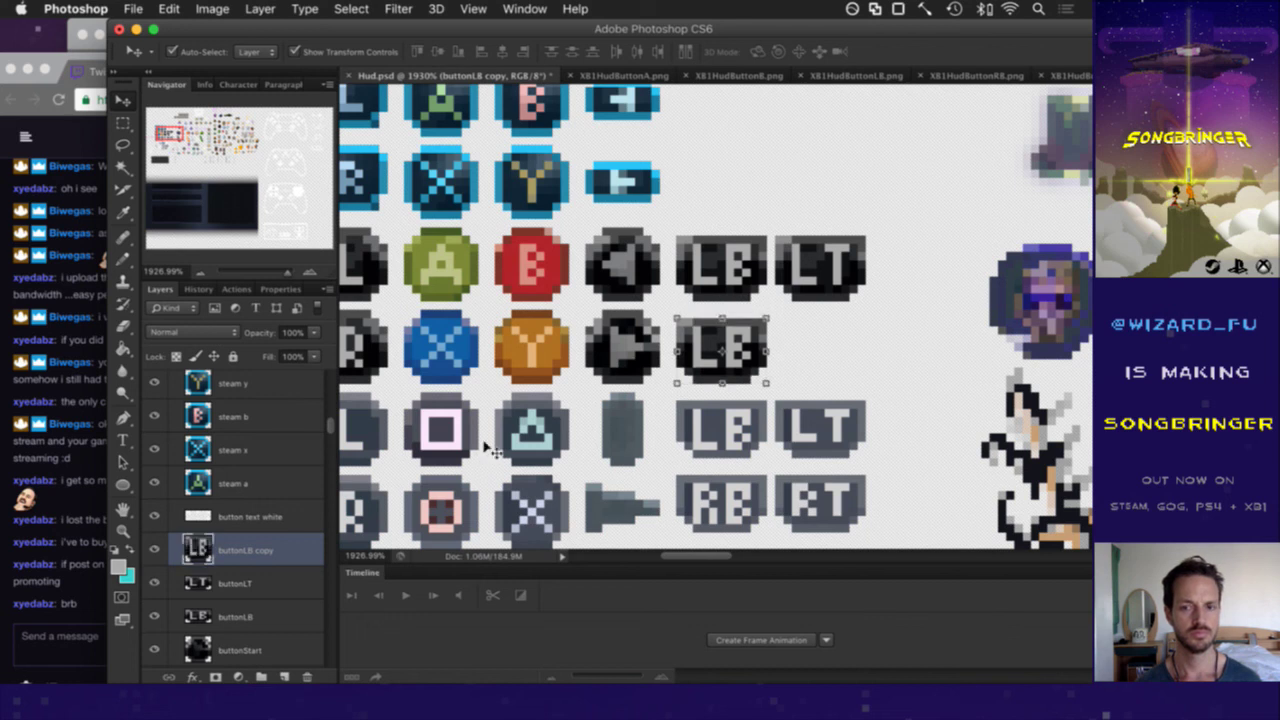
key("m")
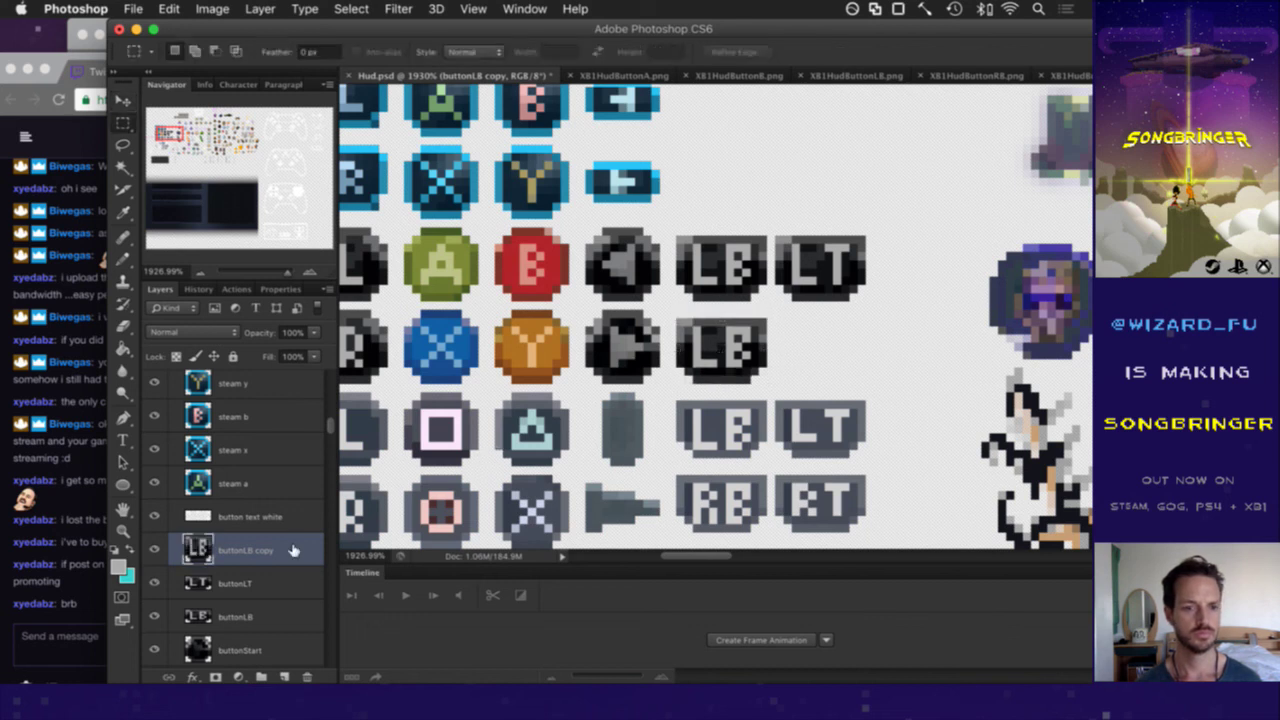
- Rename the buttonLB copy layer as buttonRB
double_click(240, 550)
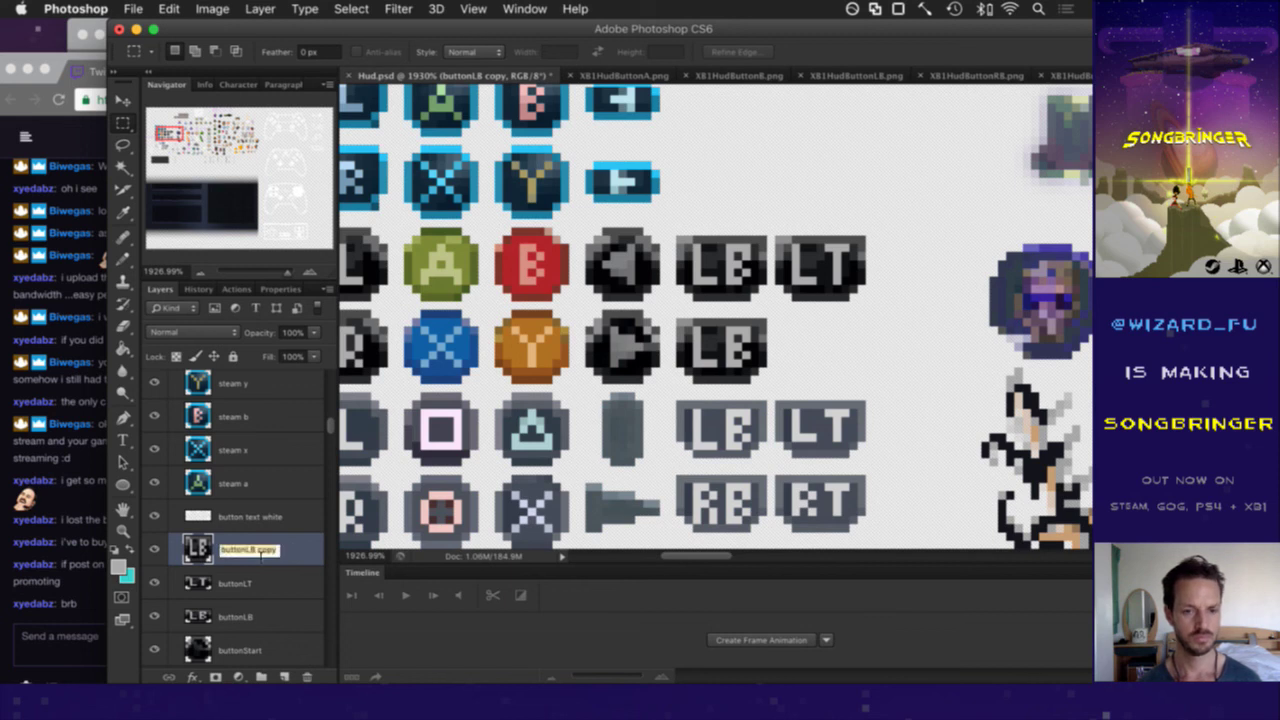
type("buttonRB")
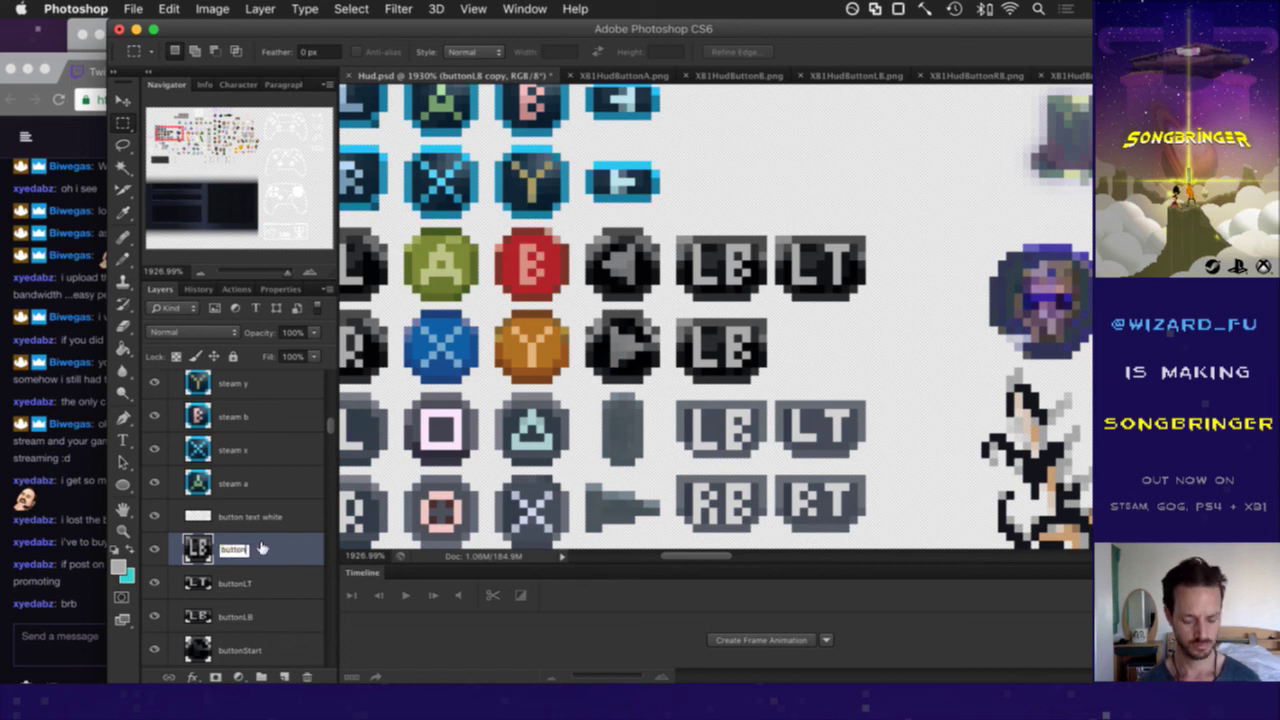
key("Return")
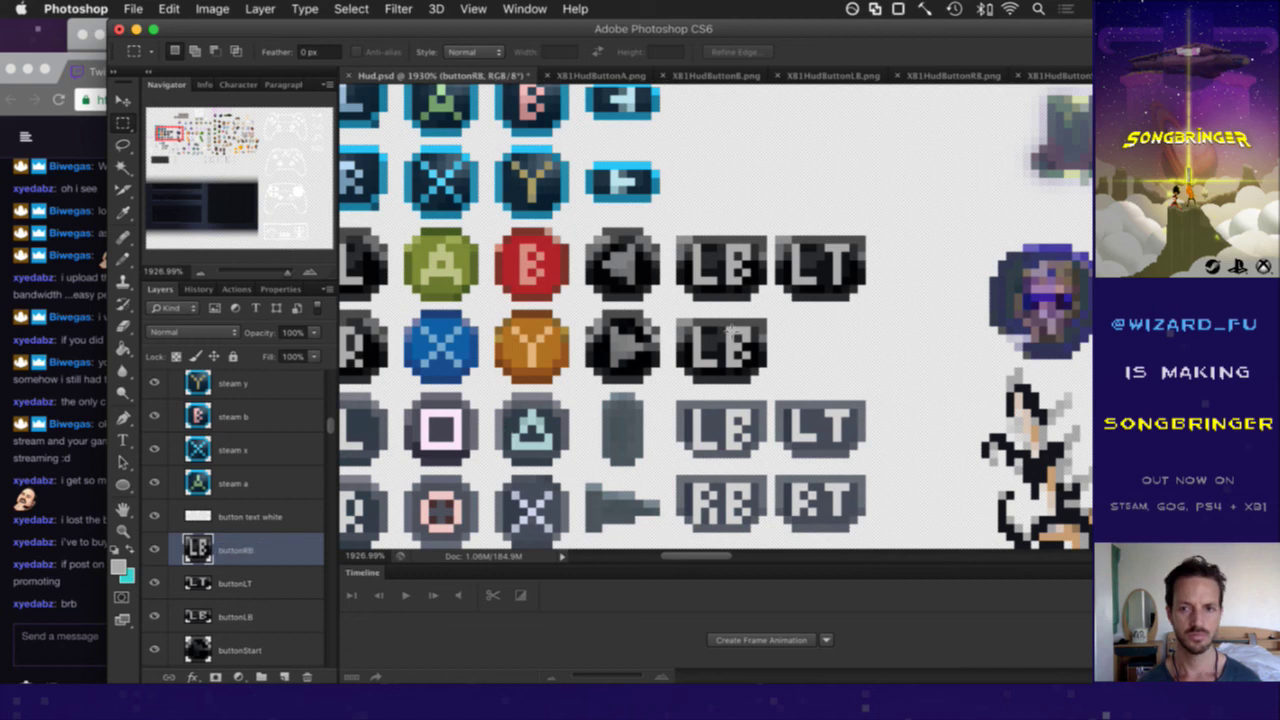
- Pencil the L into an R on the buttonRB sprite using the letter's light gray and the button's black, and save Hud.psd
key("i")
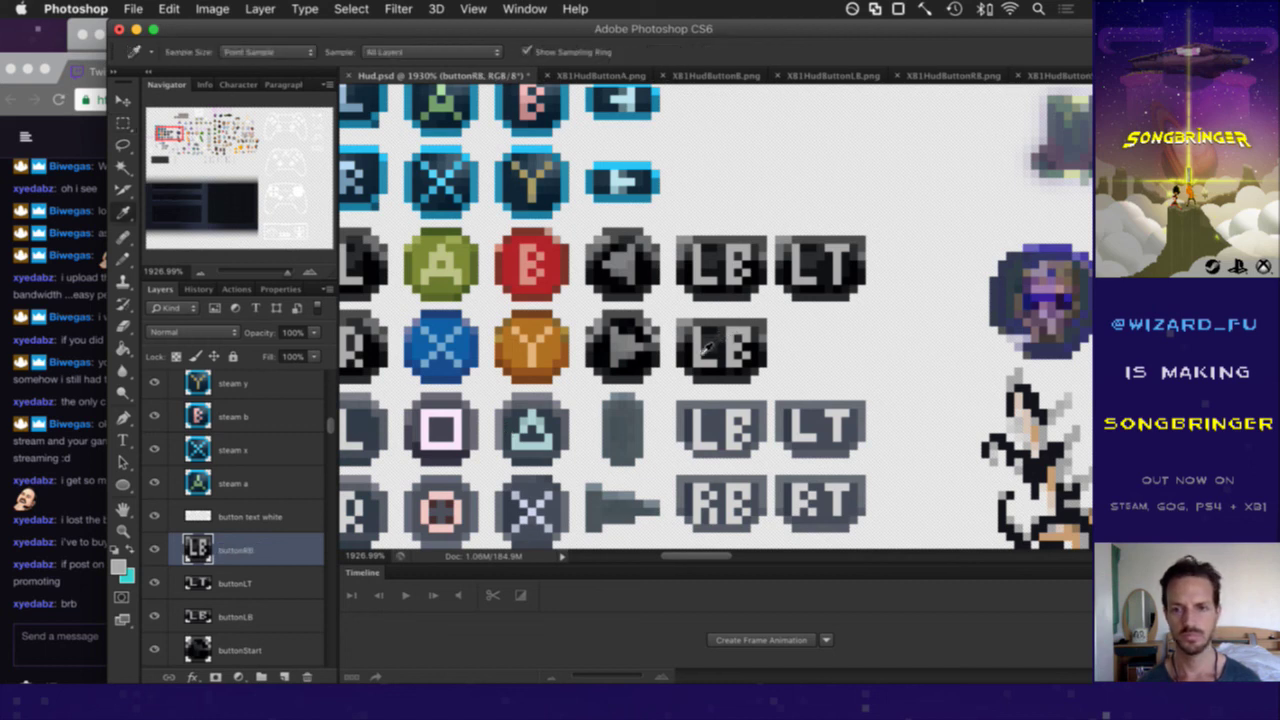
left_click(711, 342)
key("b")
left_click(713, 331)
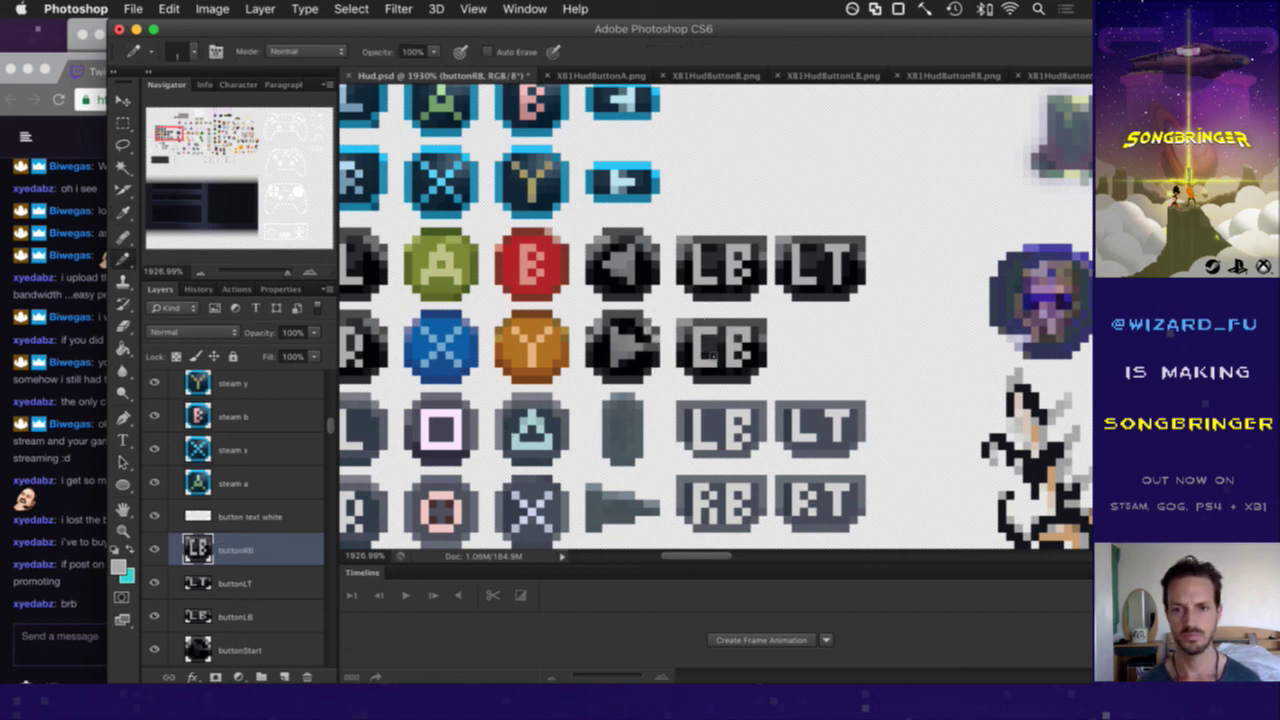
left_click(707, 347)
left_click(713, 355)
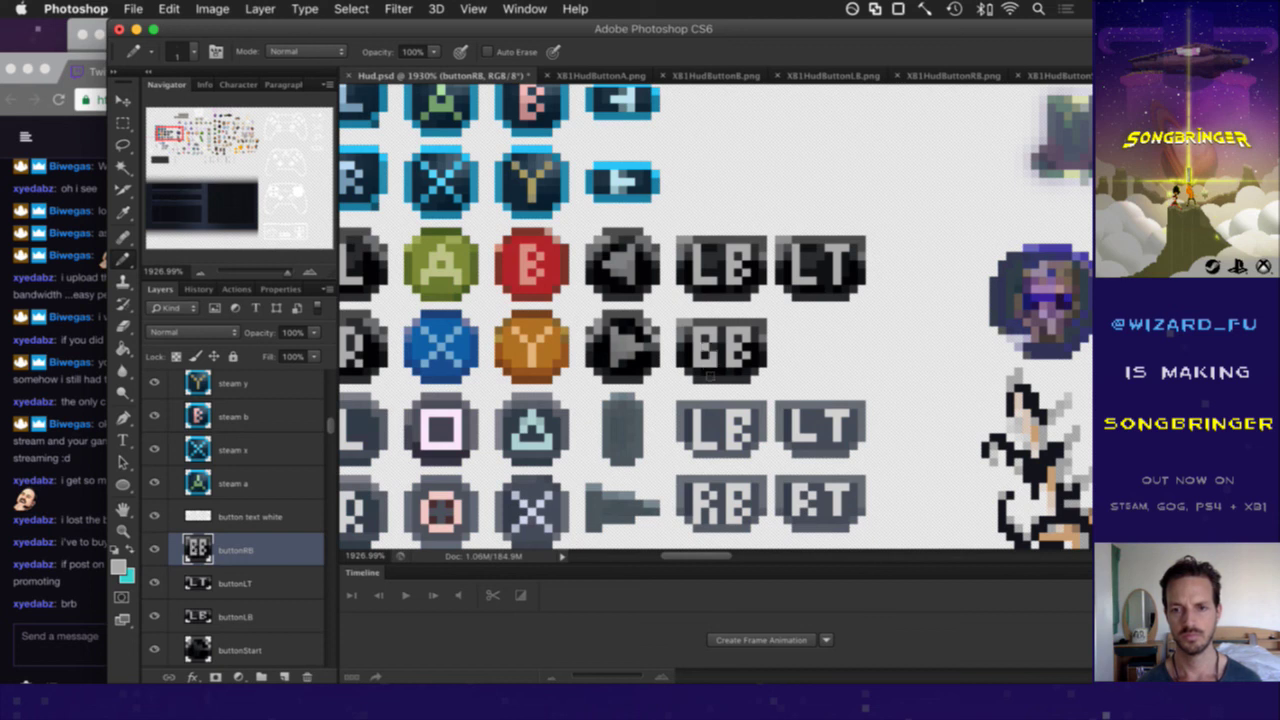
left_click(711, 377, "alt")
left_click(707, 366)
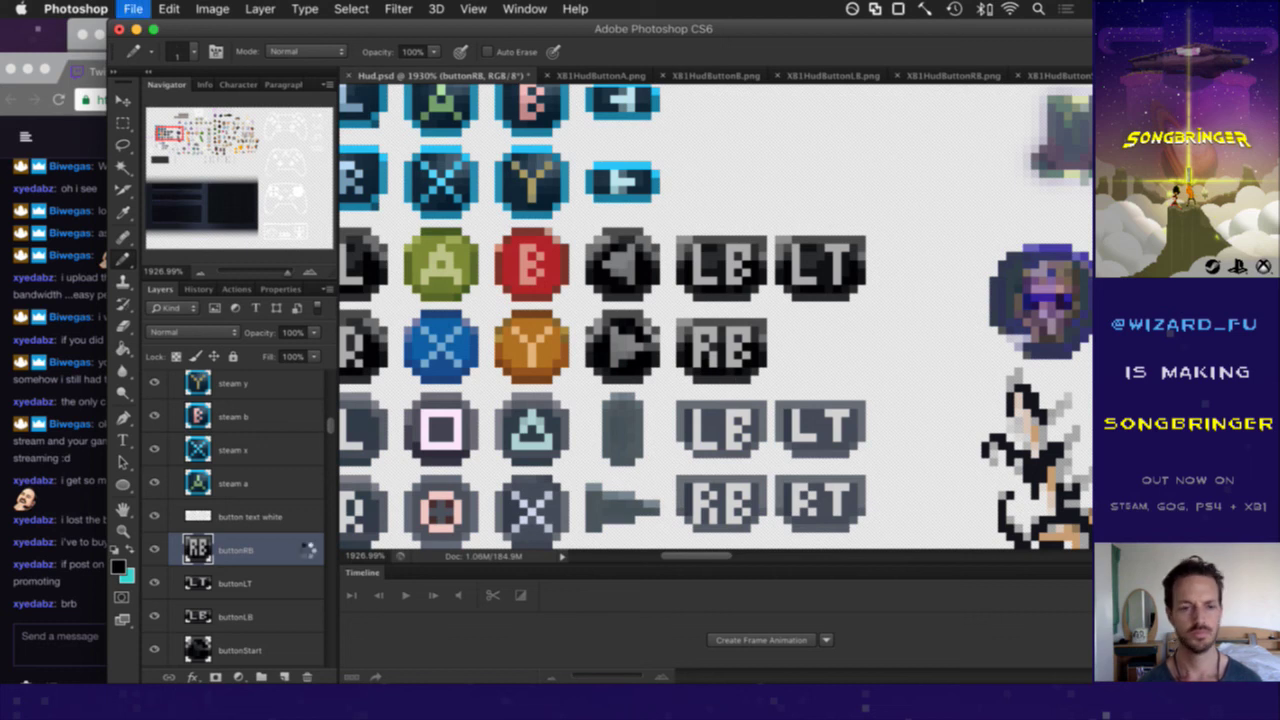
key("super+s")
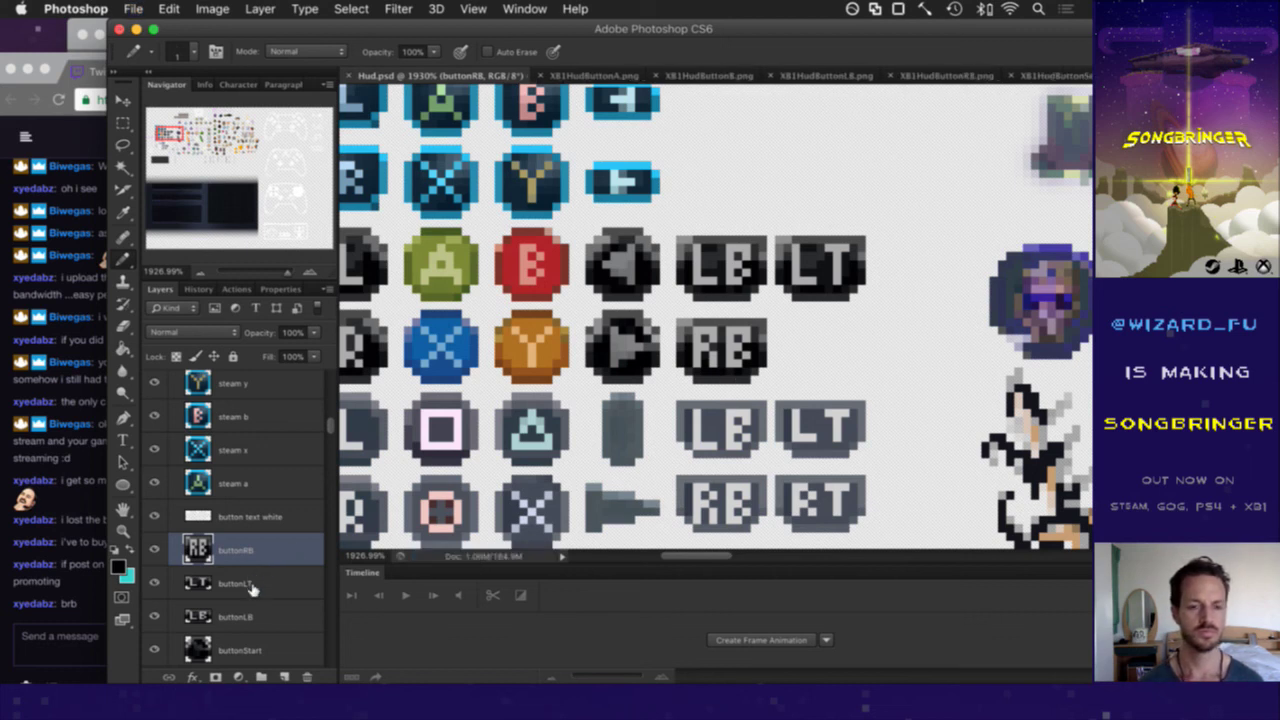
- Duplicate the buttonLT layer above buttonRB as buttonRT, and move the copy straight down beside the black RB button
left_click(252, 610)
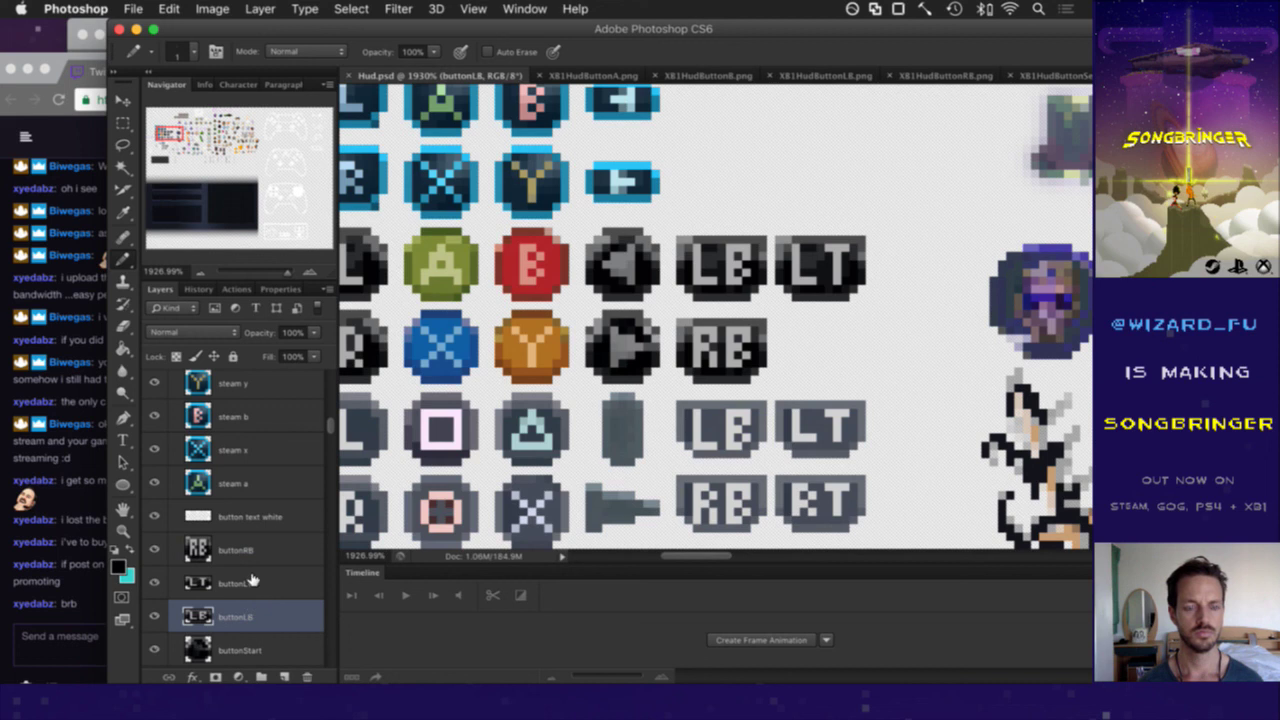
key("alt+bracketright")
key("super+j")
left_click_drag(202, 582, 224, 551)
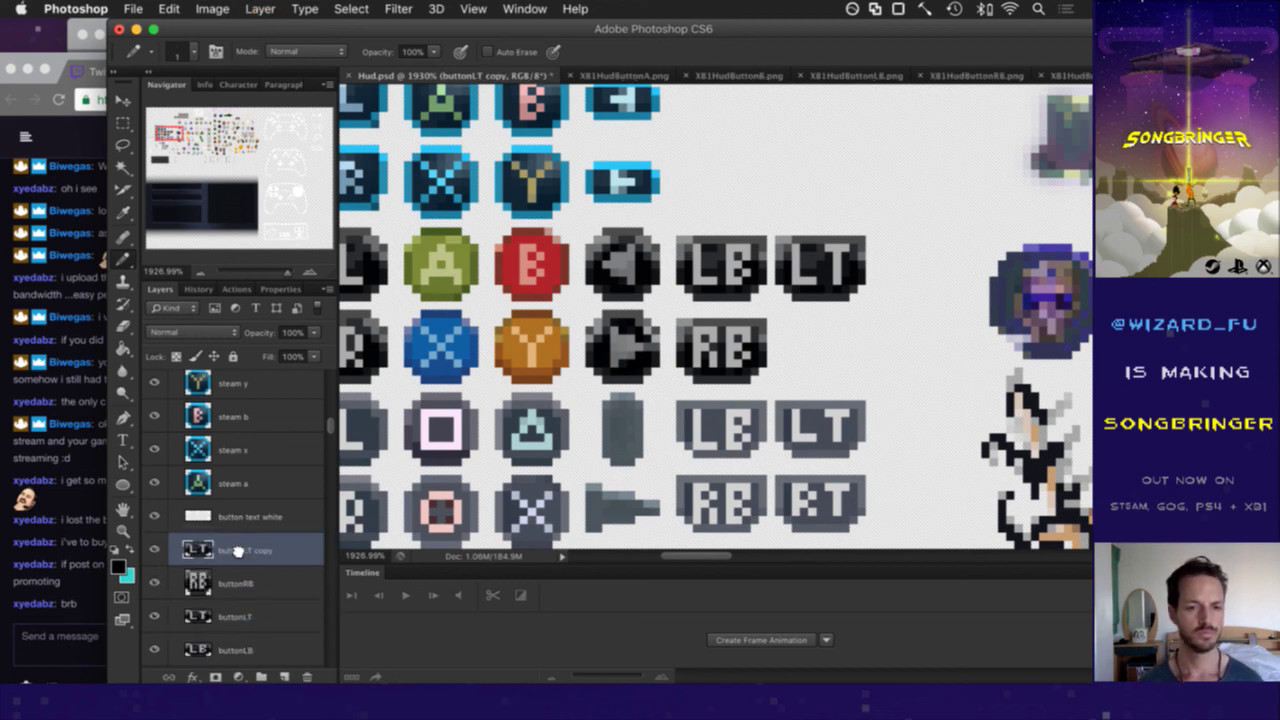
double_click(255, 549)
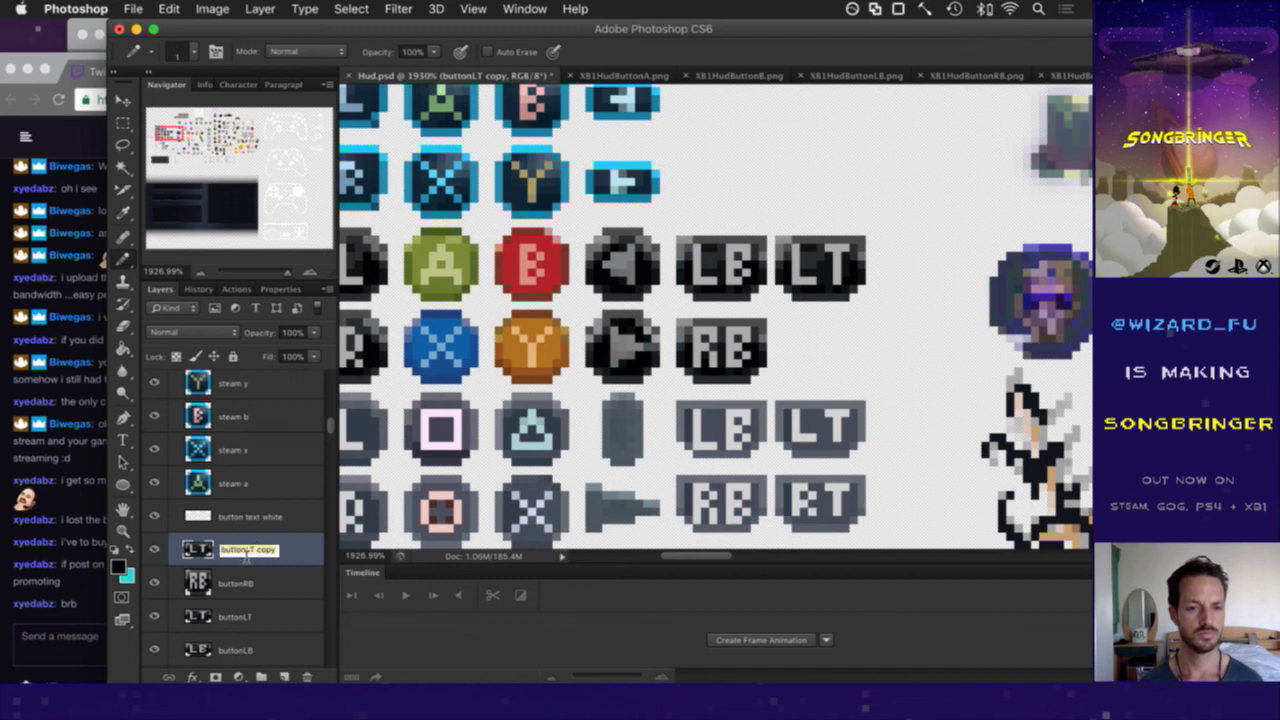
type("buttonRT")
key("Return")
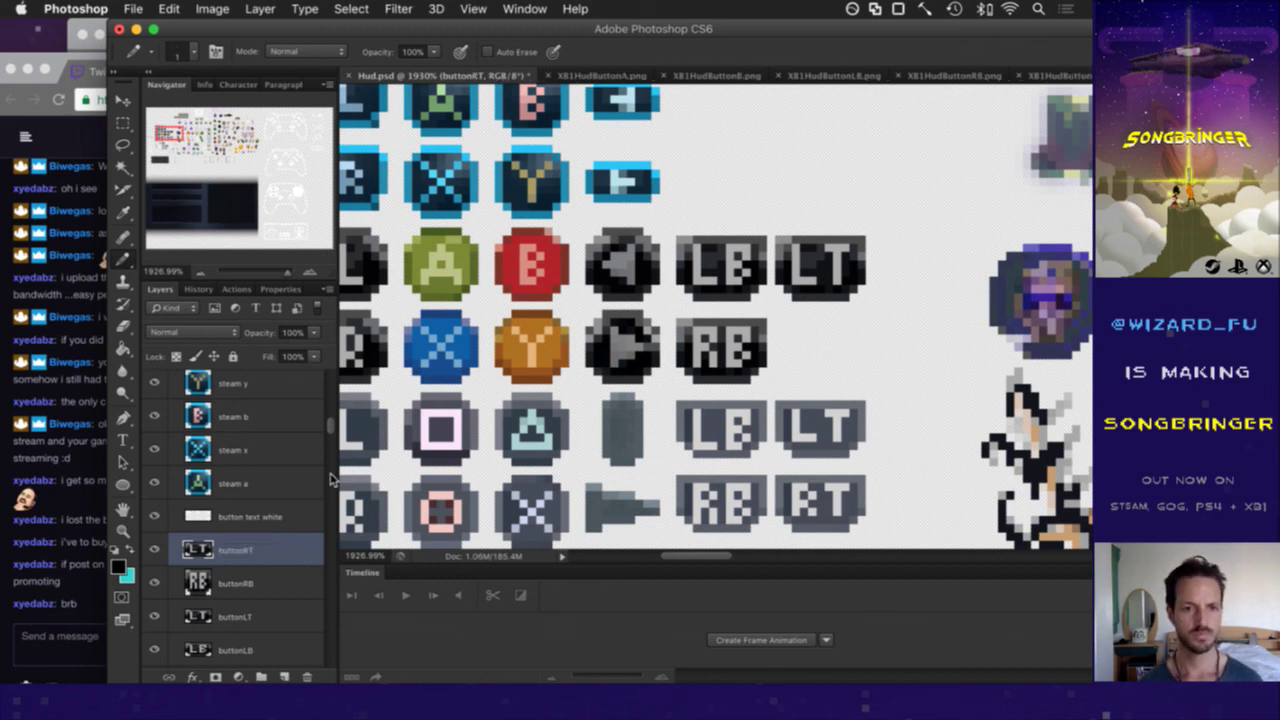
key("v")
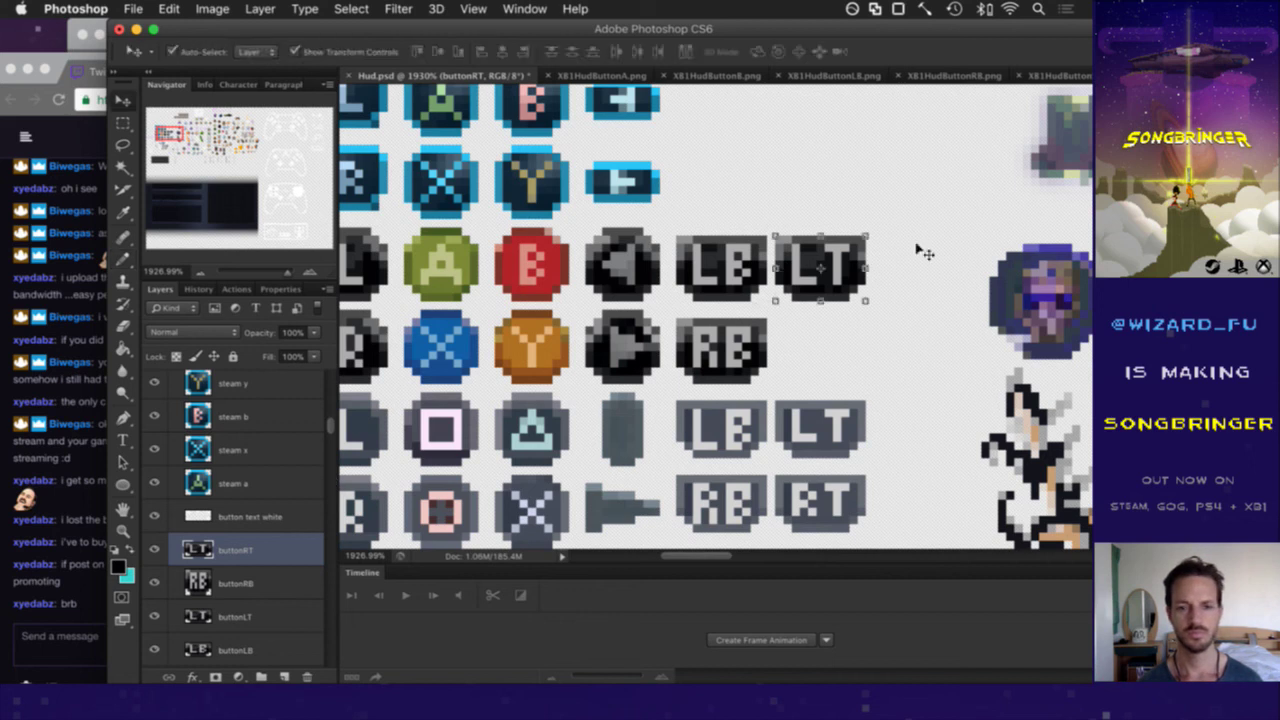
left_click_drag(848, 245, 845, 328)
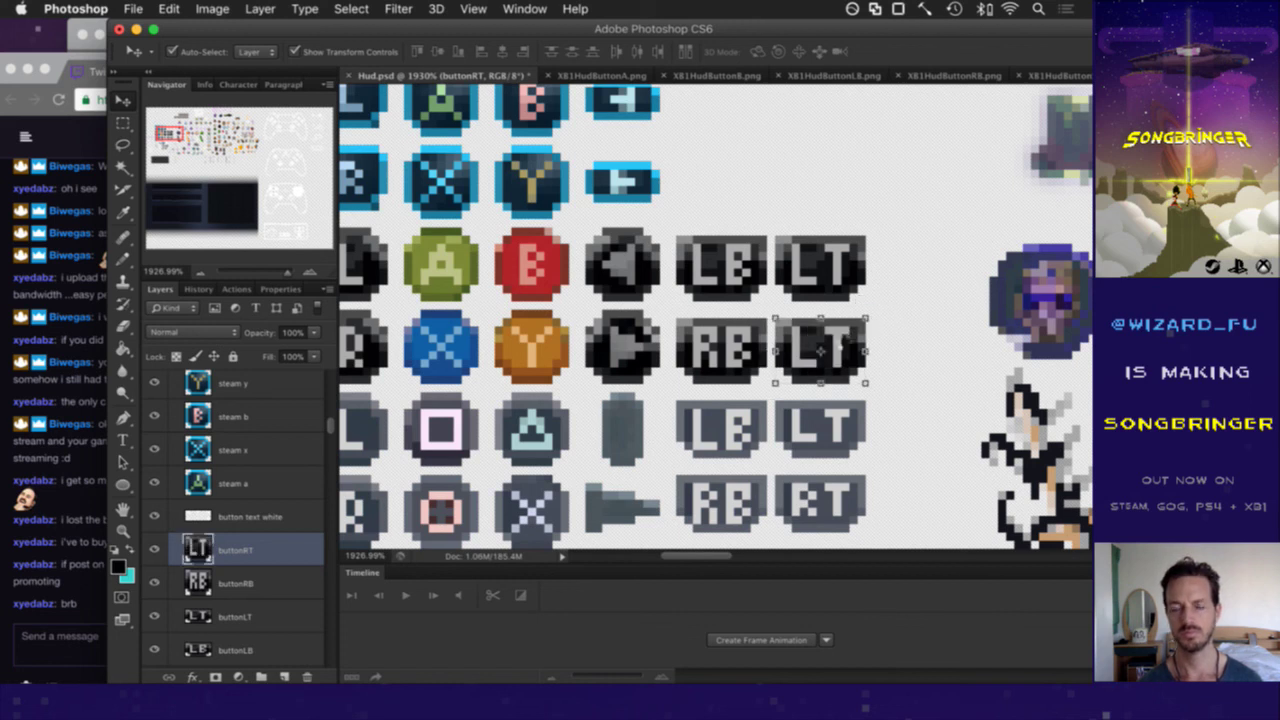
- Pencil the L into an R on the buttonRT sprite using the sampled light gray and black, and save Hud.psd
key("i")
left_click(804, 350)
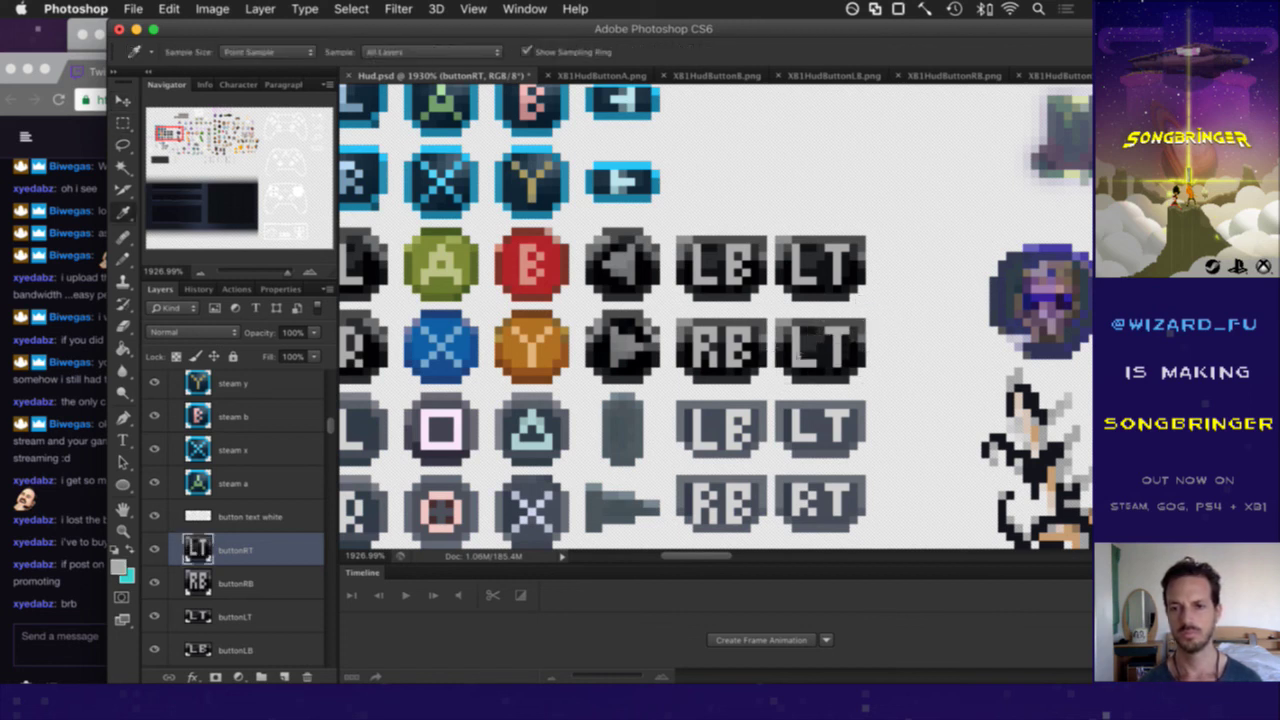
key("b")
left_click(812, 347)
left_click(804, 347)
left_click(812, 355)
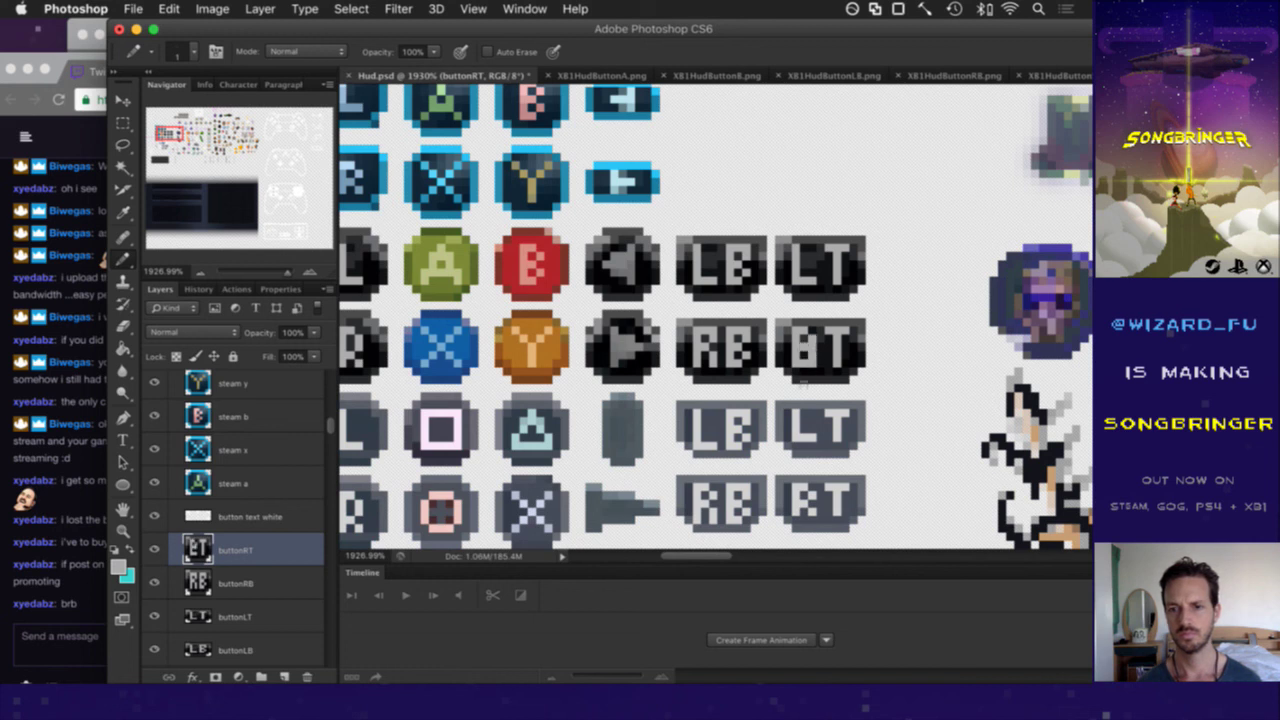
left_click(808, 375, "alt")
left_click(808, 370)
left_click(812, 347)
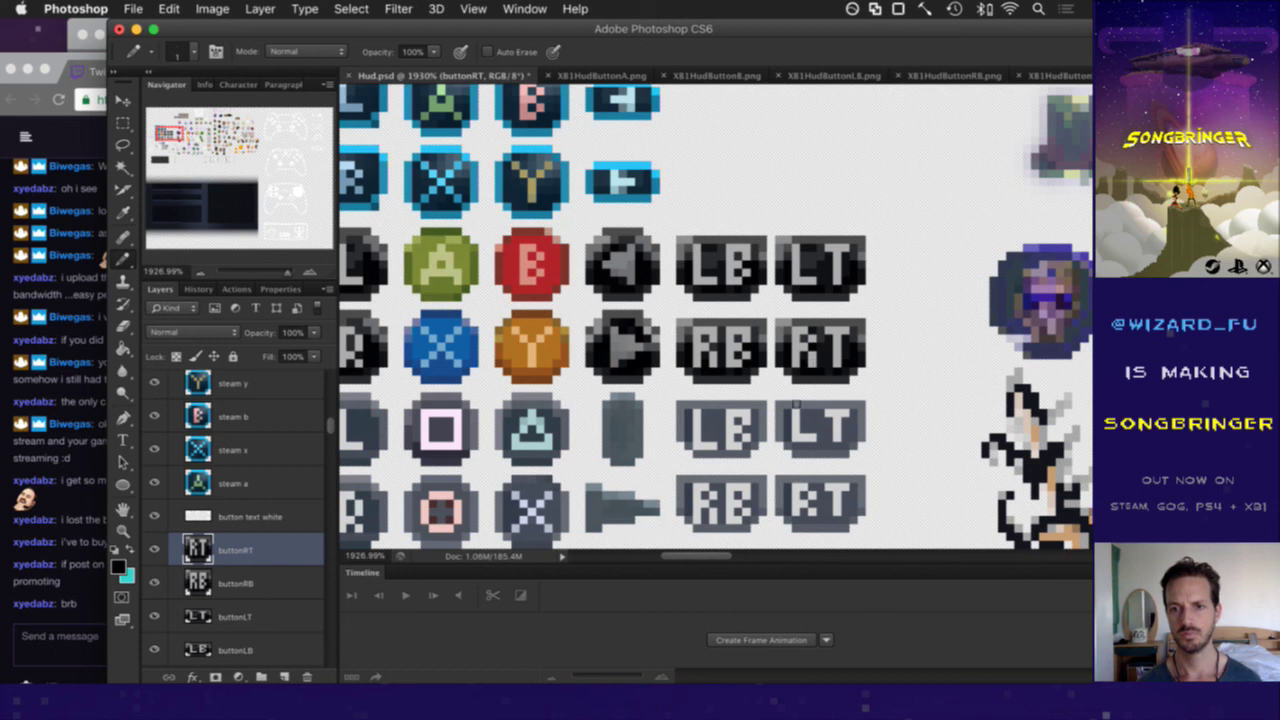
key("super+s")
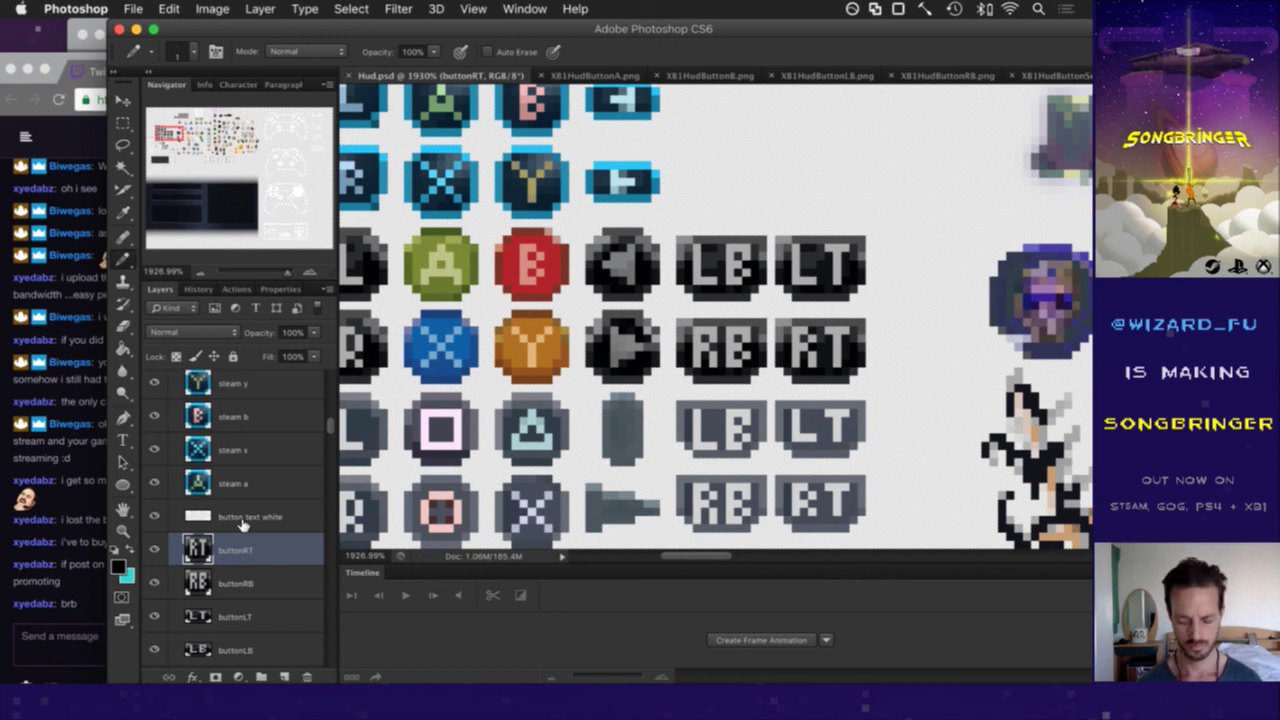
- Create a layer-based slice for each of the buttonRT, buttonRB, buttonLT and buttonLB layers
key("super+alt+shift+s")
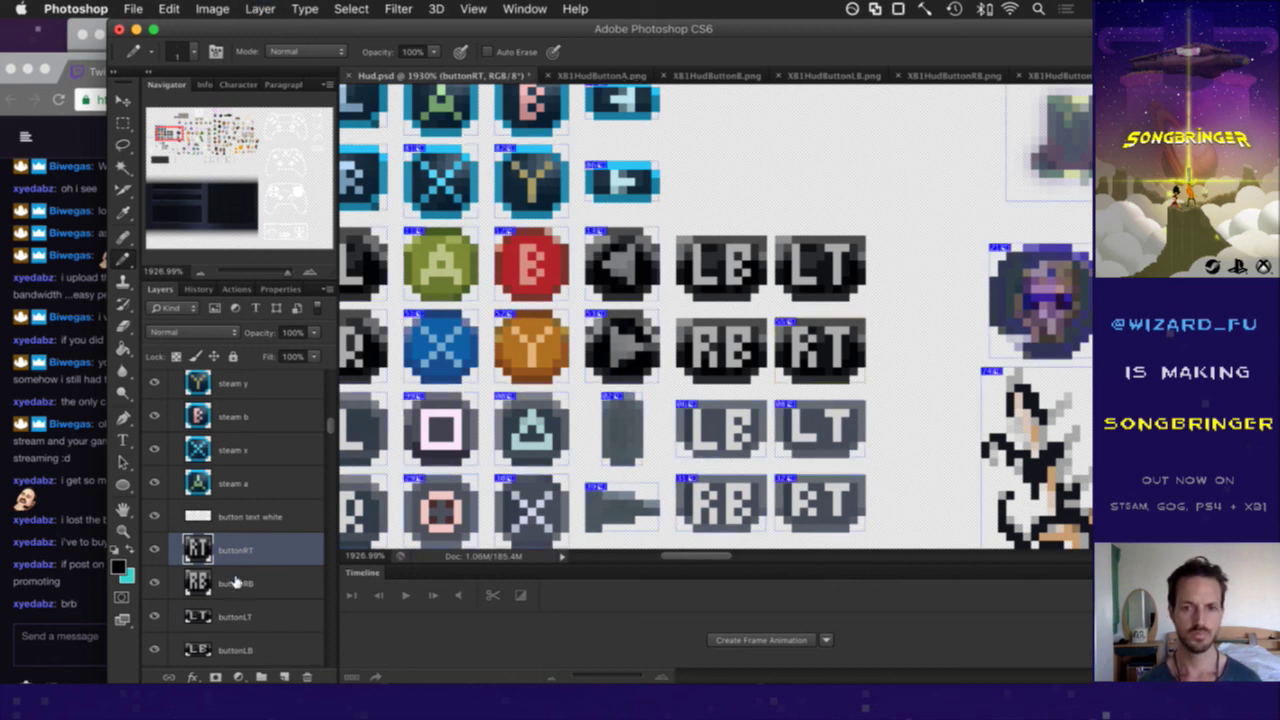
left_click(234, 582)
key("super+alt+shift+s")
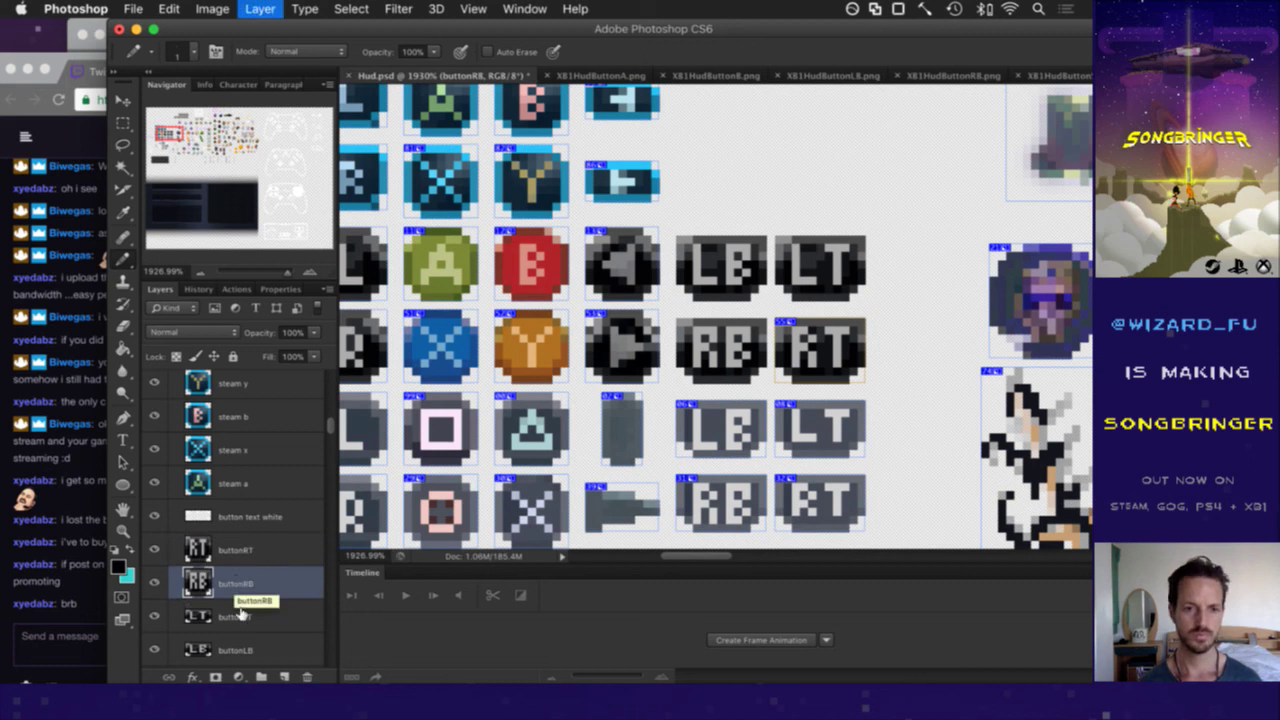
left_click(238, 616)
key("super+alt+shift+s")
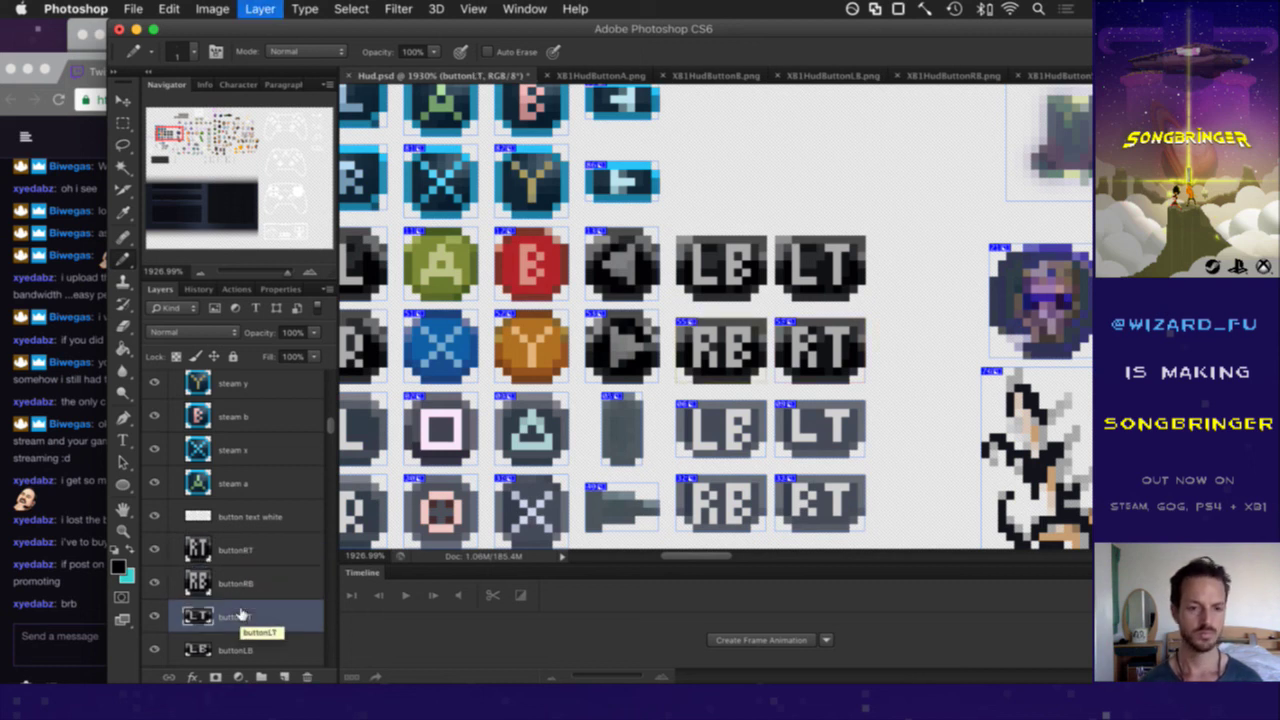
left_click(229, 648)
key("super+alt+shift+s")
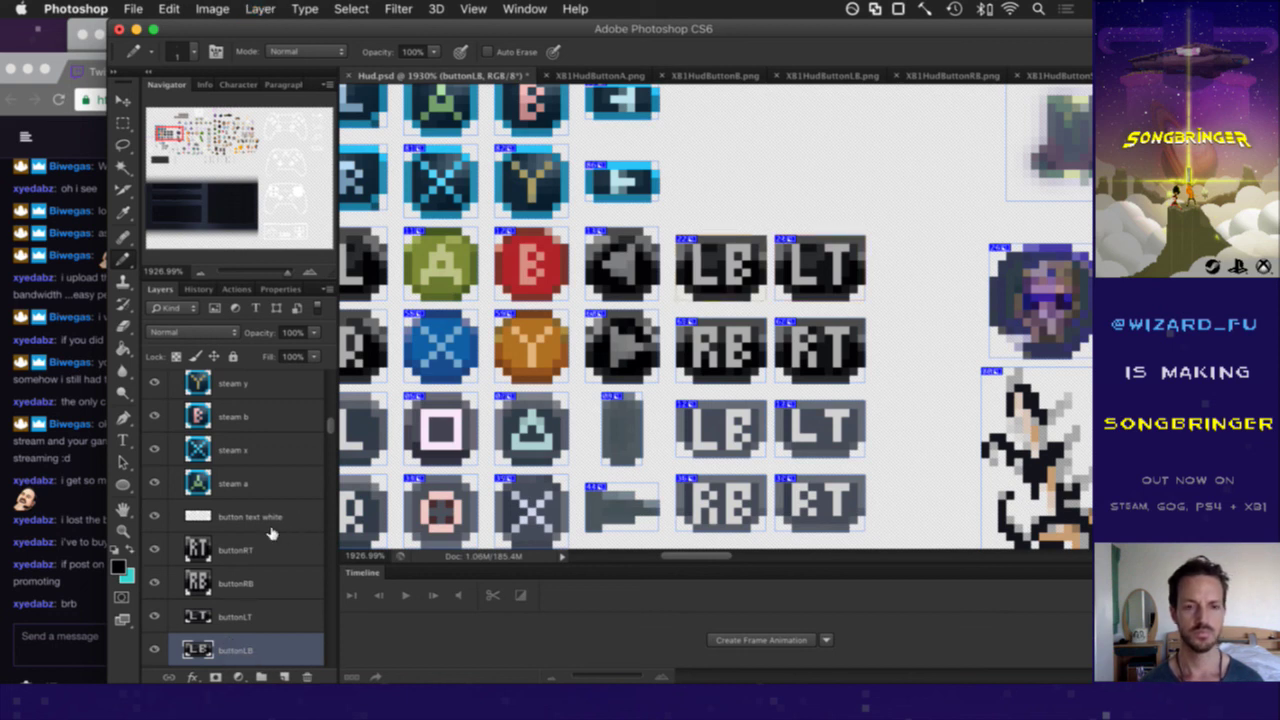
- Copy the slice name HudButtonL from the black L button and name the black LB button's slice HudButtonLB
scroll(270, 534, "down", 2)
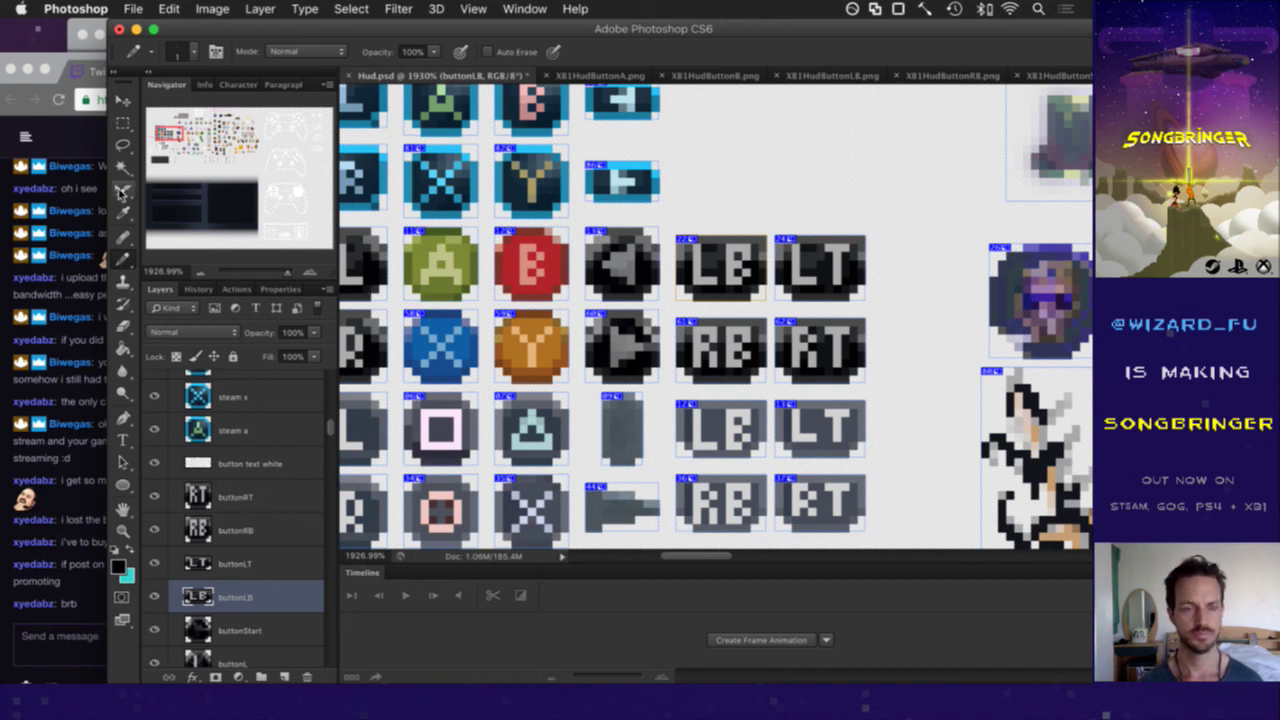
left_click(122, 189)
double_click(388, 295)
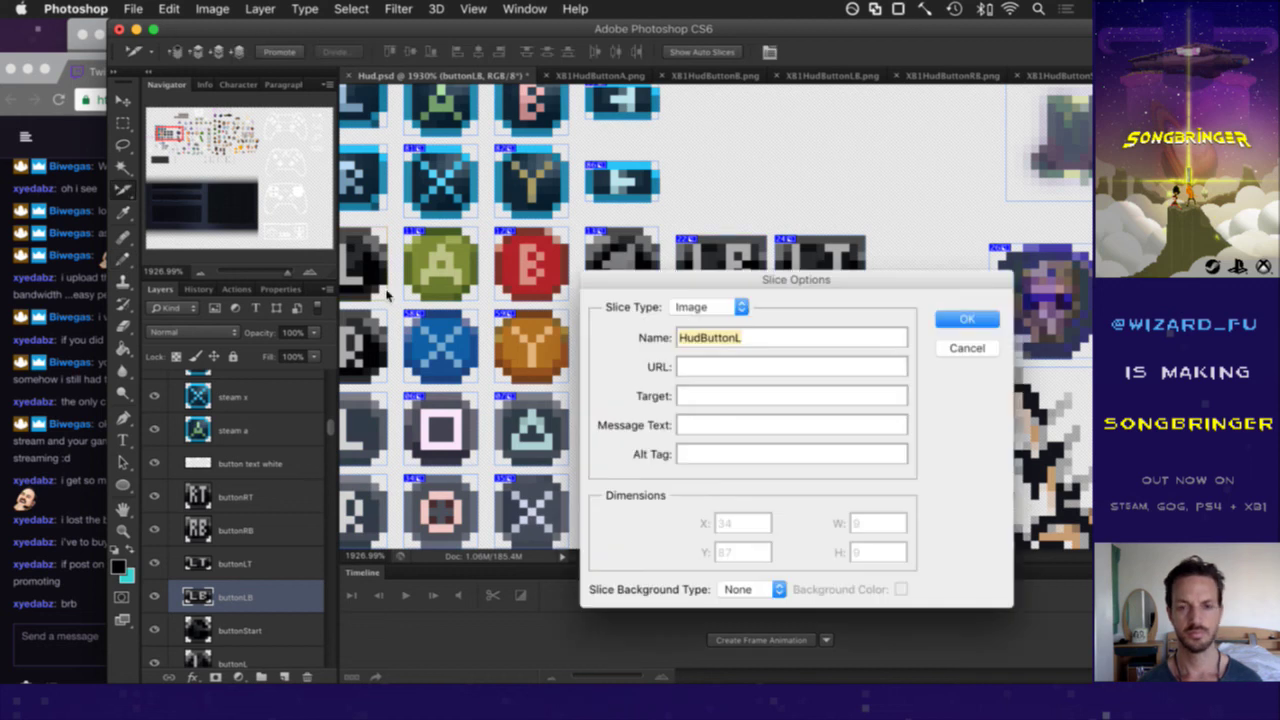
key("super+a")
key("super+c")
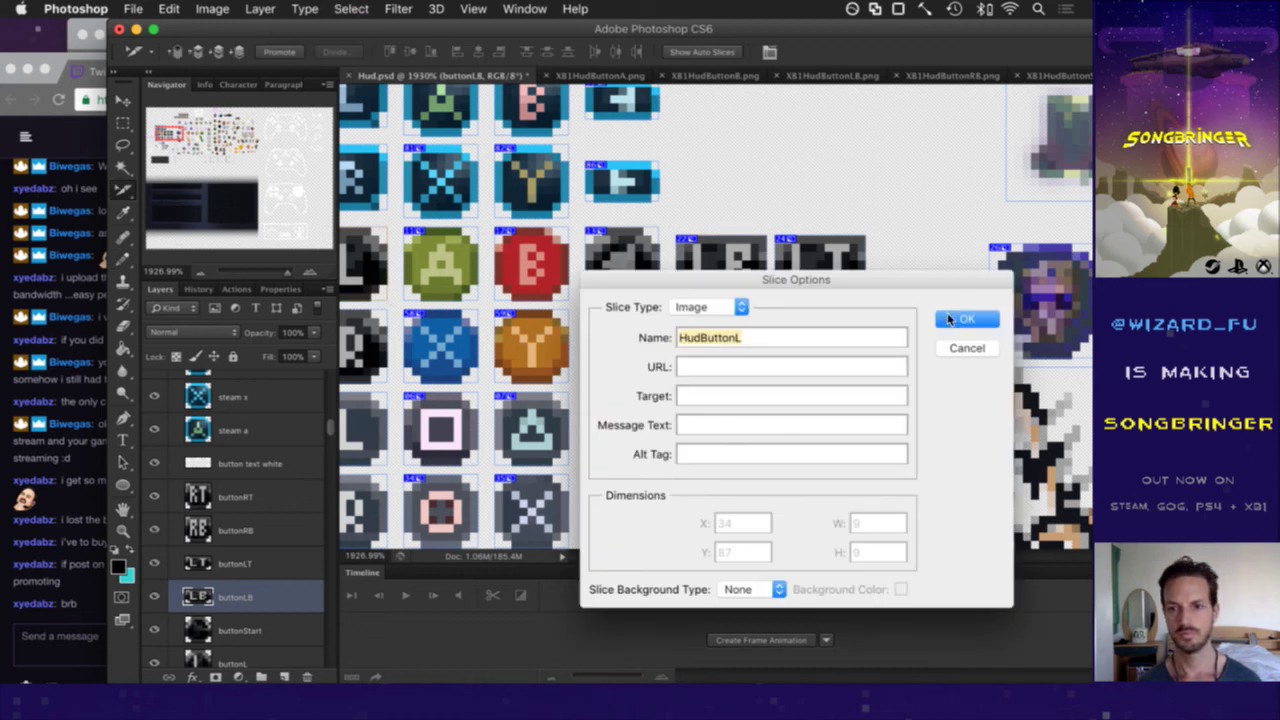
key("Return")
double_click(720, 290)
key("super+v")
type("B")
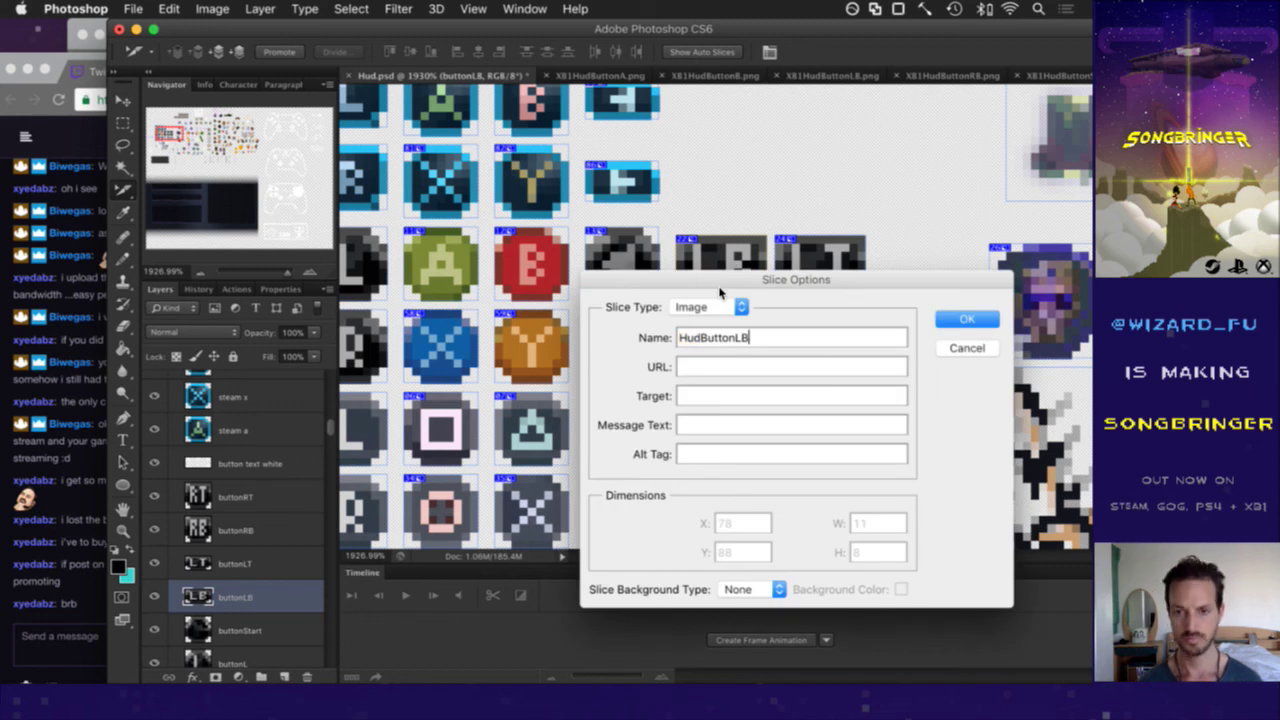
key("Return")
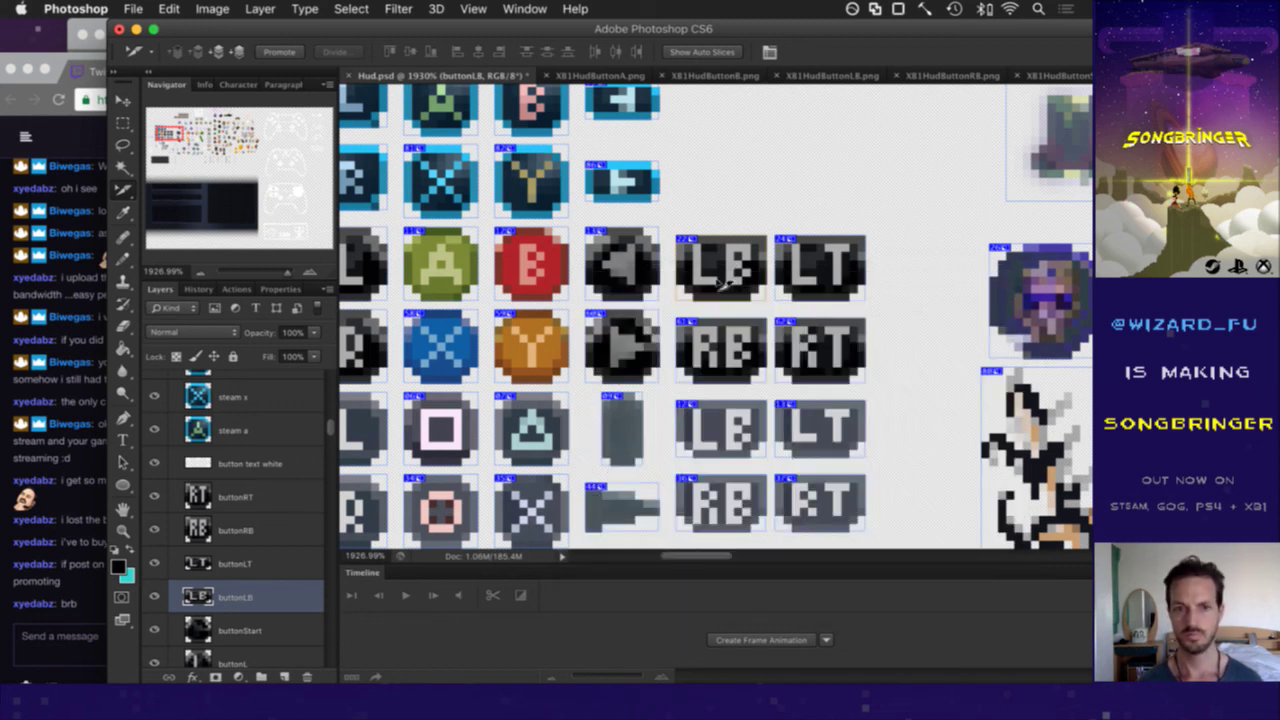
- Name the slice of the black RB button HudButtonRB
double_click(714, 356)
type("HudButtonL")
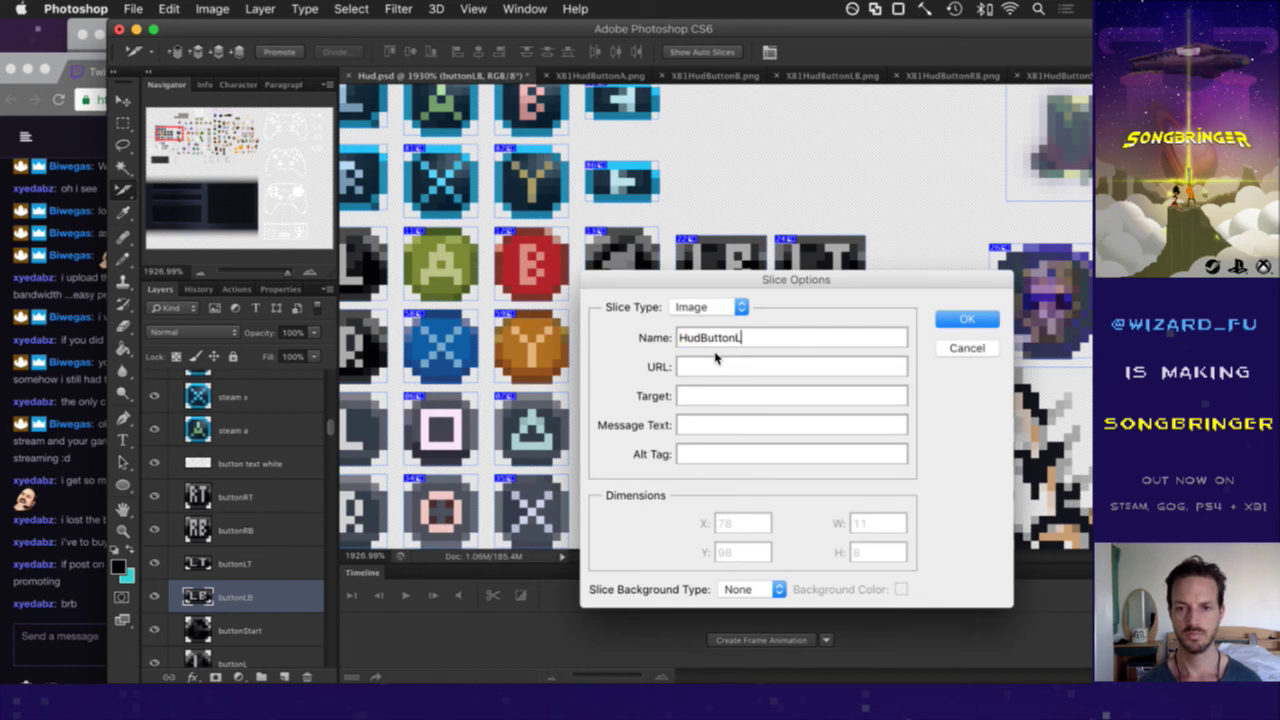
key("BackSpace")
type("RB")
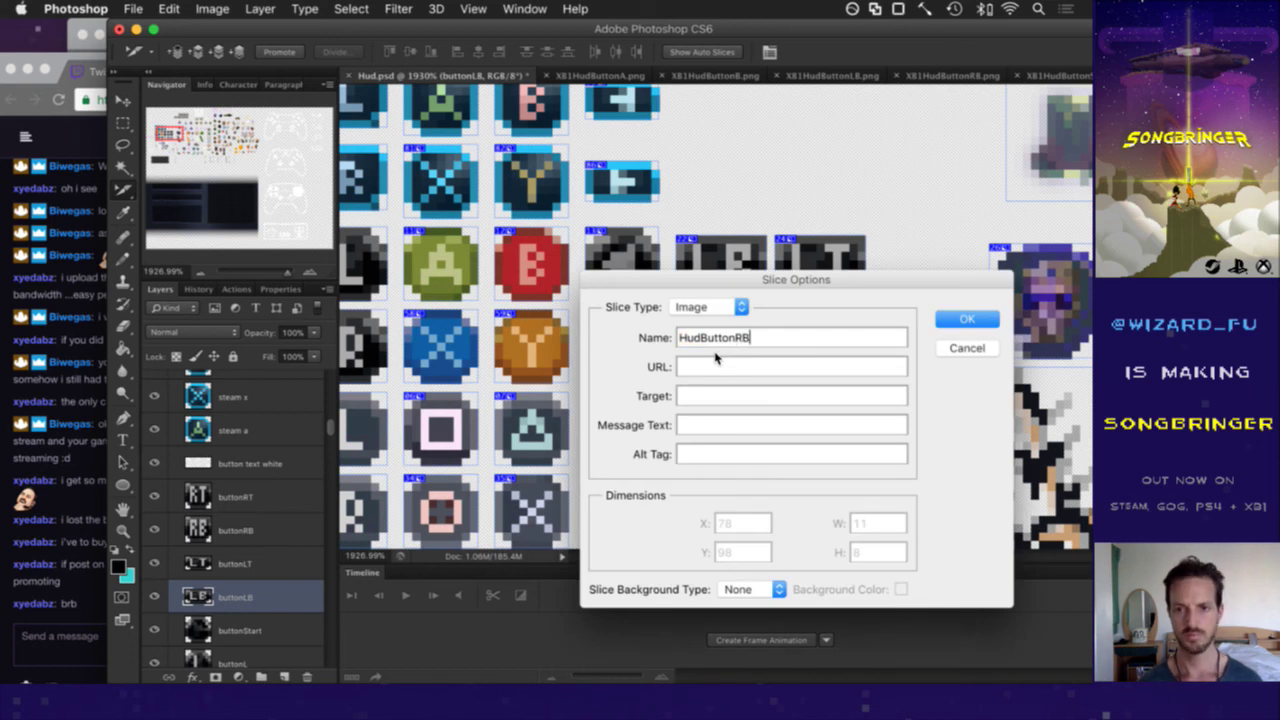
key("Return")
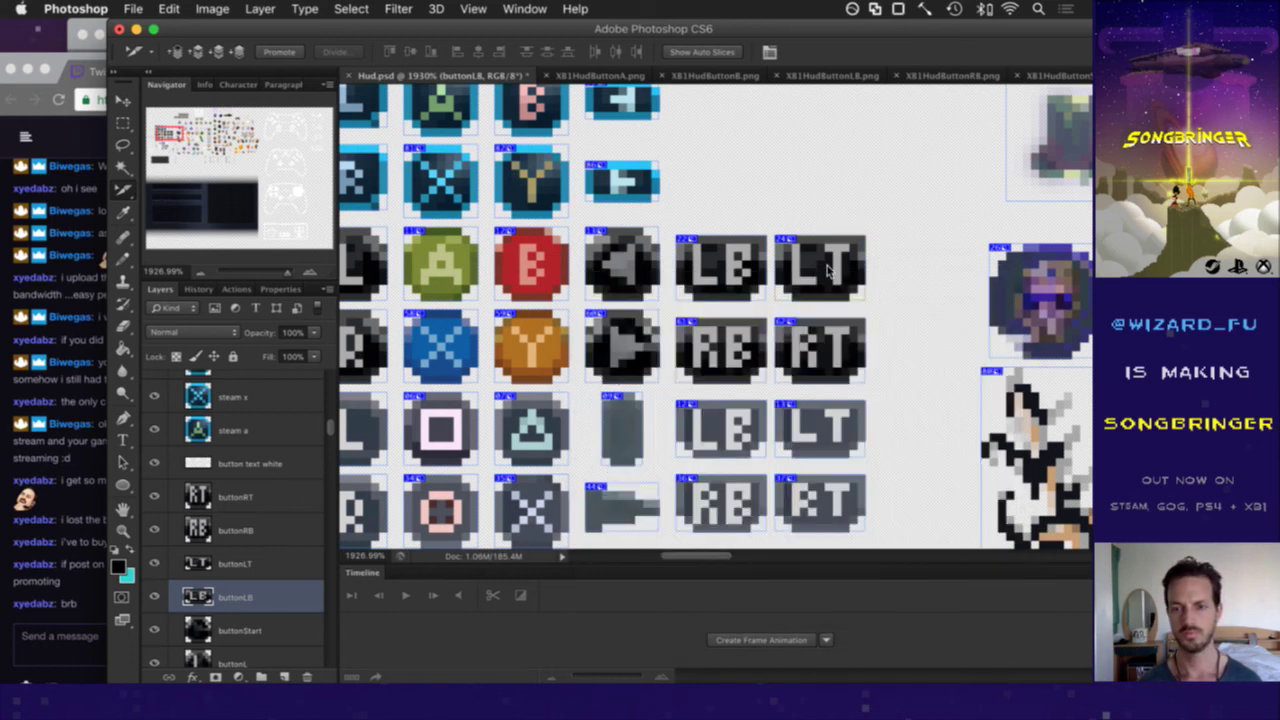
- Name the slice of the black LT button HudButtonLT, reusing the copied name HudButtonL
double_click(828, 266)
key("super+v")
type("LT")
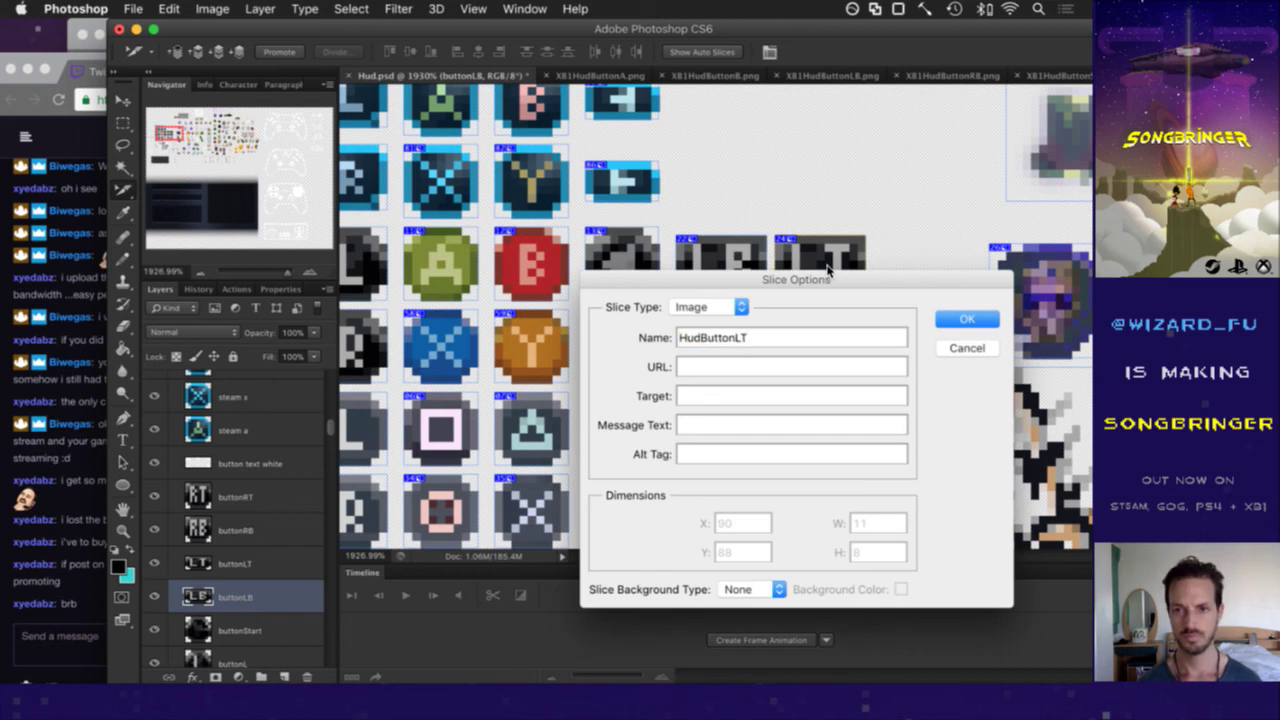
key("Return")
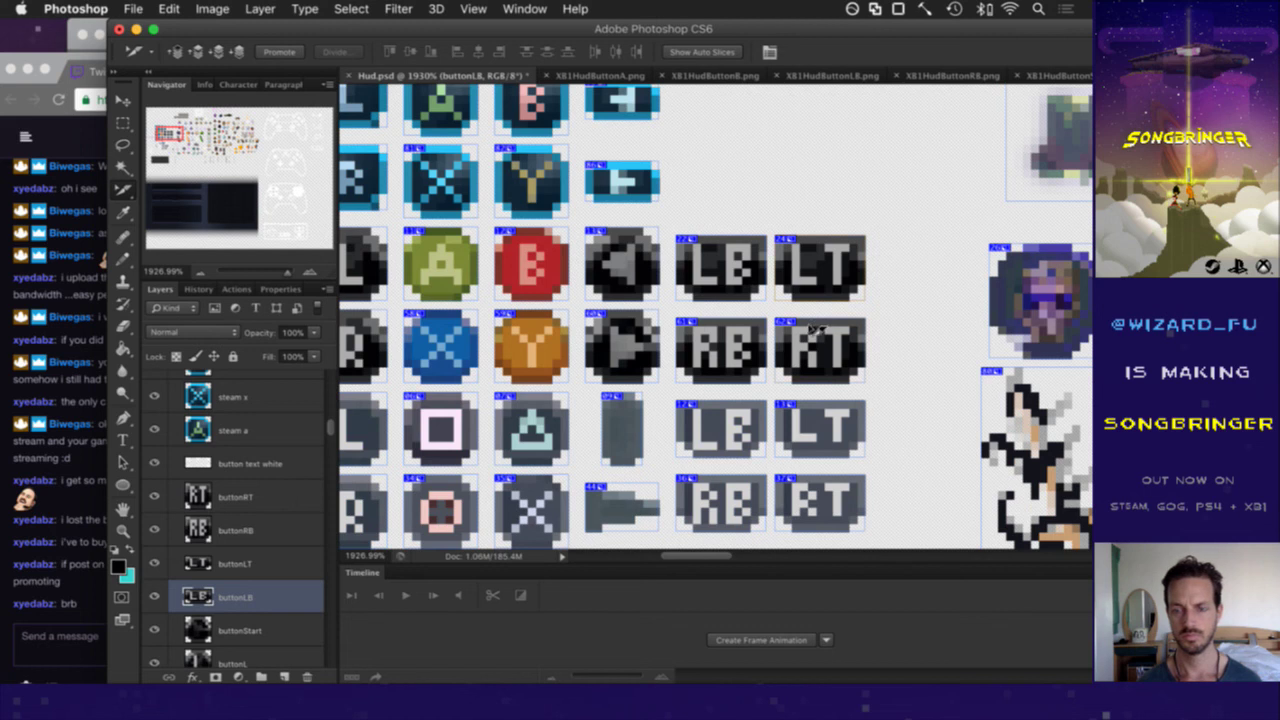
- Name the slice of the black RT button HudButtonRT, based on the copied slice name
double_click(812, 330)
key("super+v")
key("BackSpace")
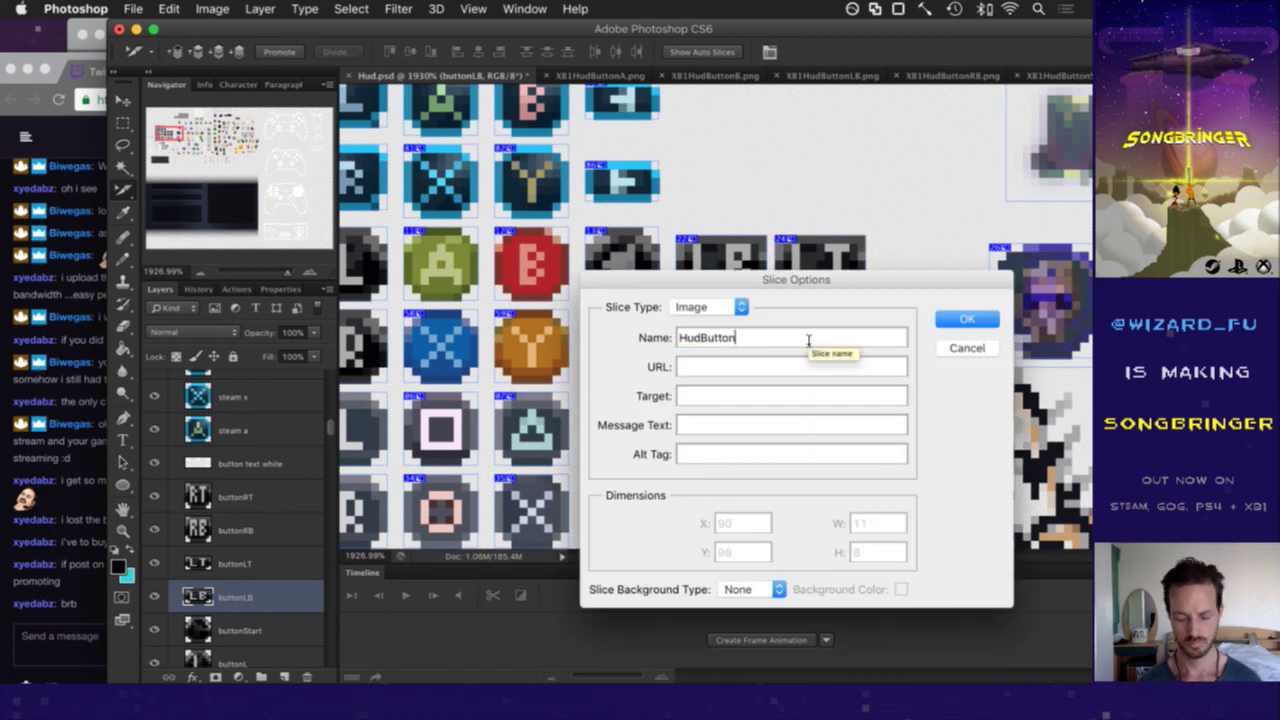
type("RT")
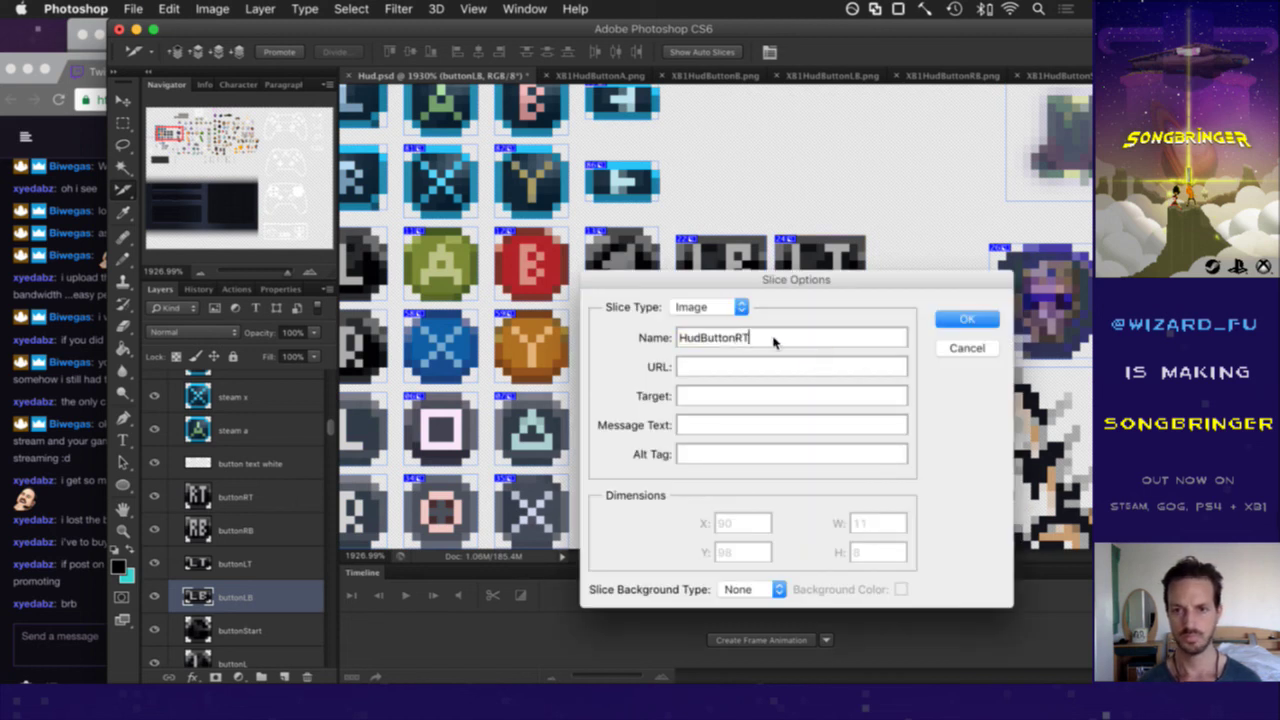
key("Return")
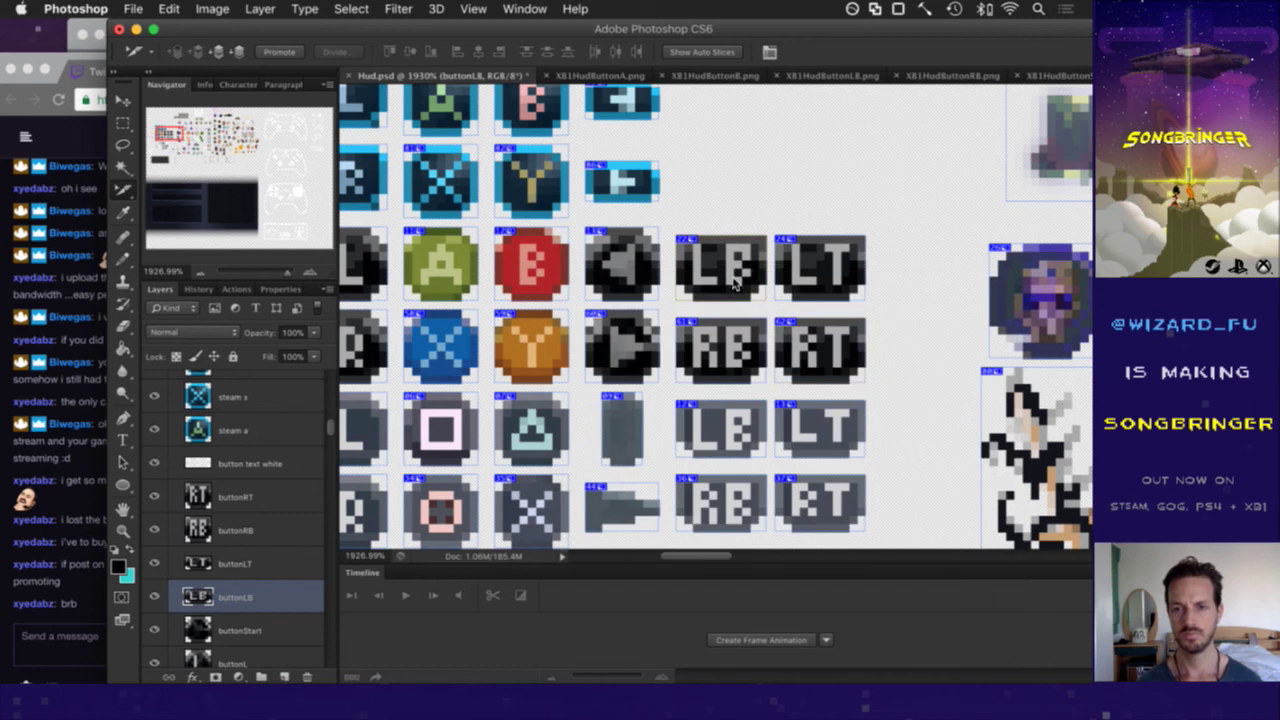
- Check the slice names of the black LB, LT, RB and RT buttons one after another
double_click(735, 285)
key("Return")
double_click(812, 255)
key("Return")
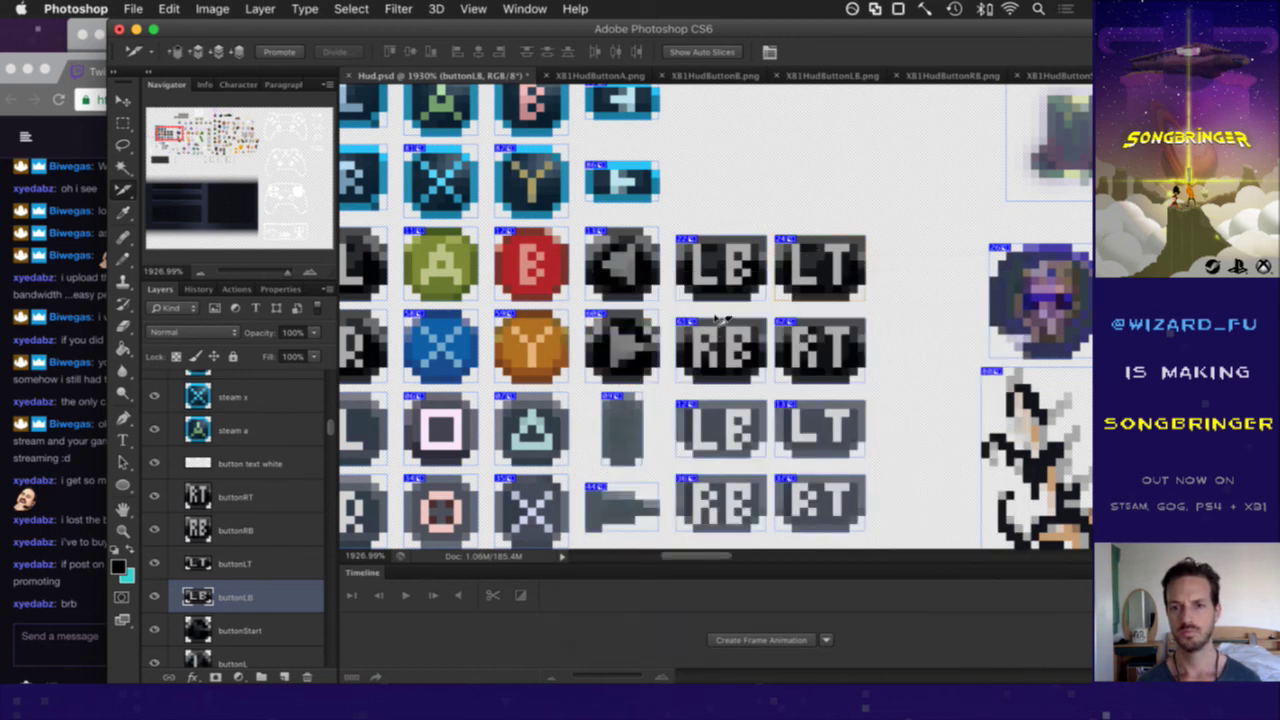
double_click(715, 333)
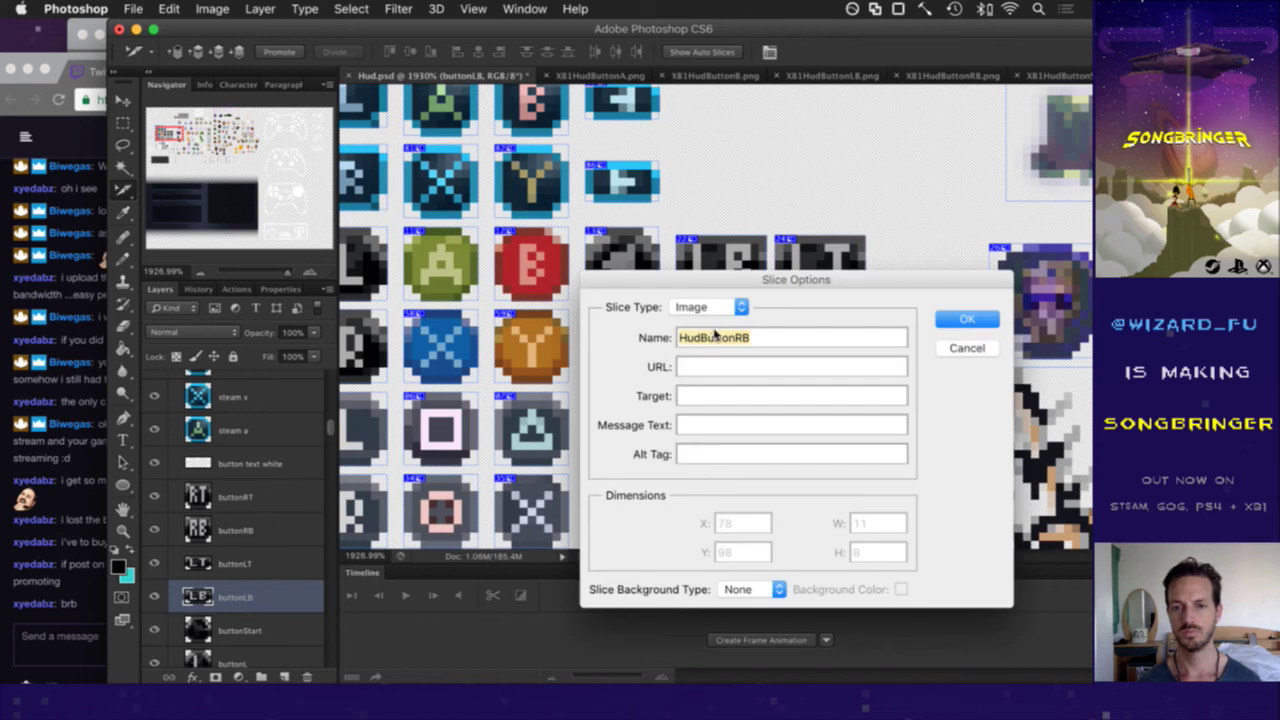
key("Return")
double_click(790, 341)
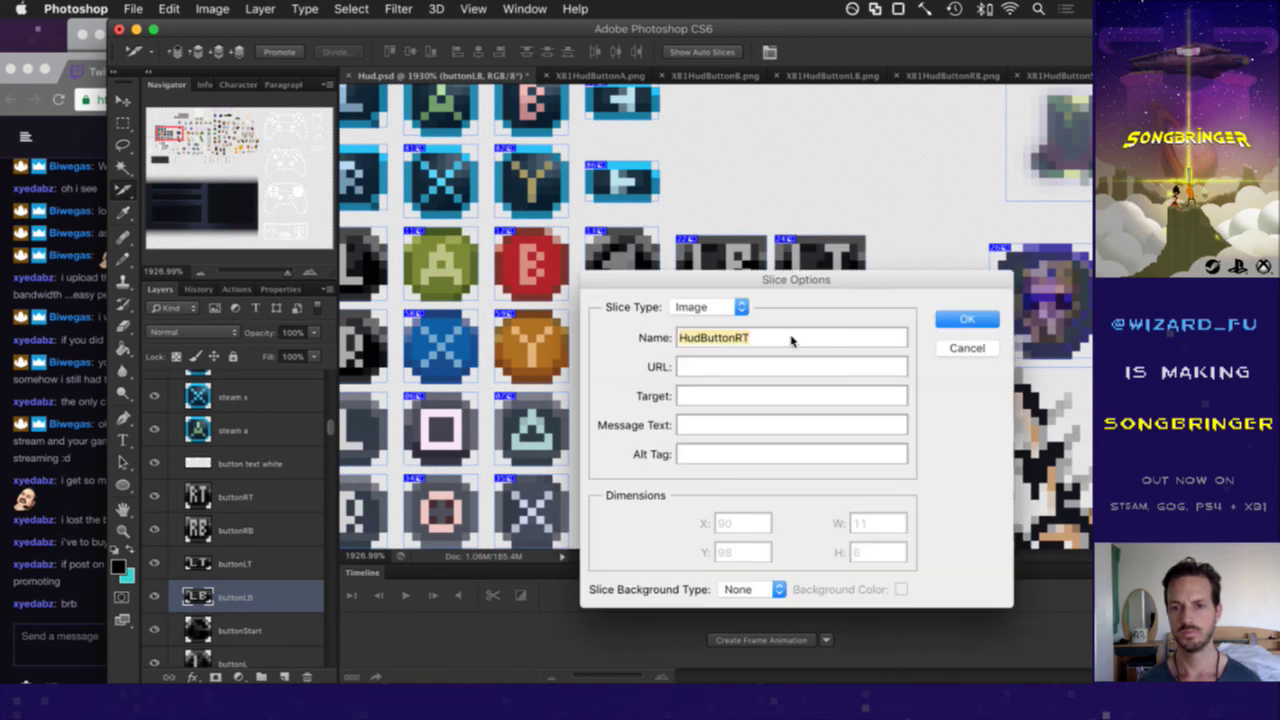
key("Return")
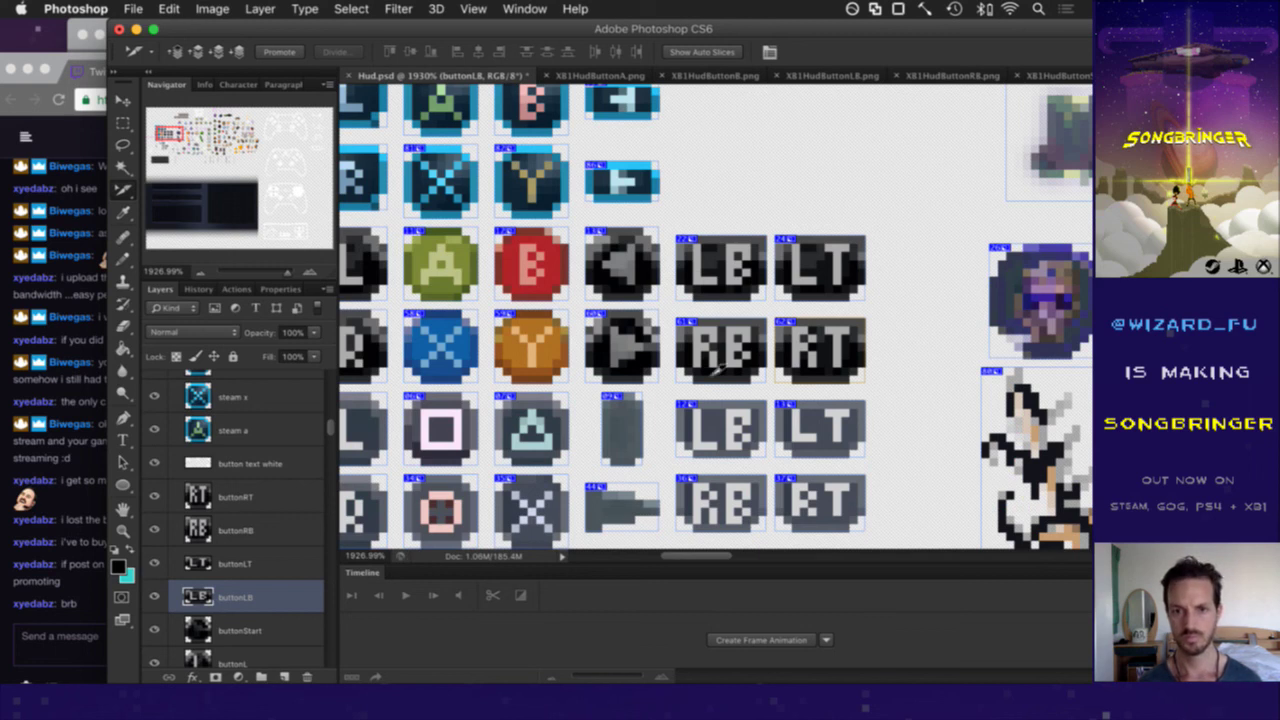
- Save Hud.psd with the newly named button slices
key("super+s")
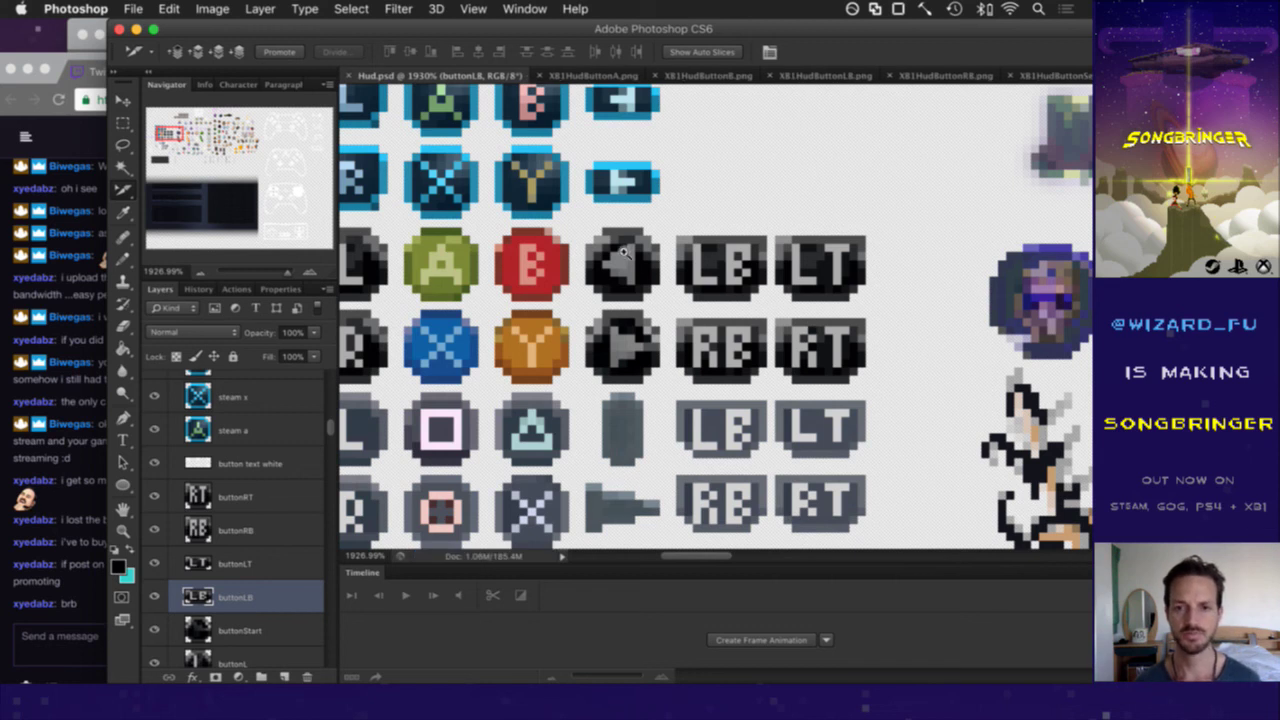
scroll(591, 253, "down", 3)
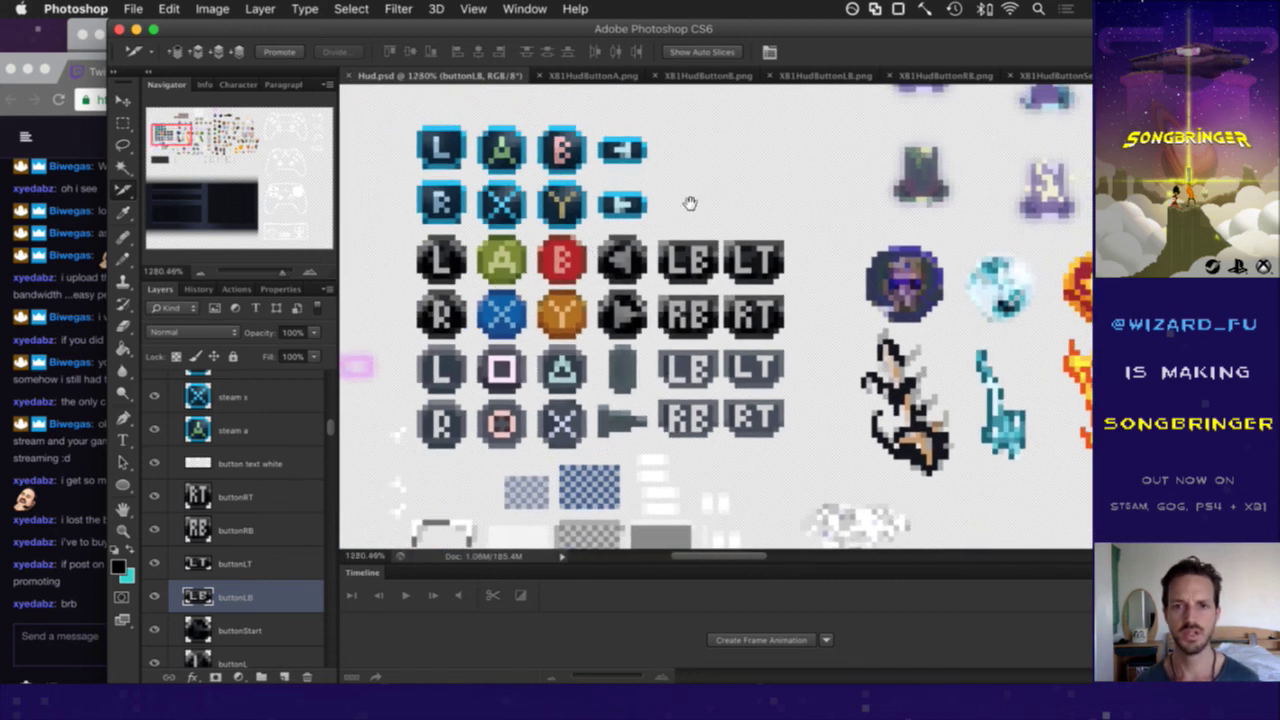
left_click_drag(686, 200, 694, 218)
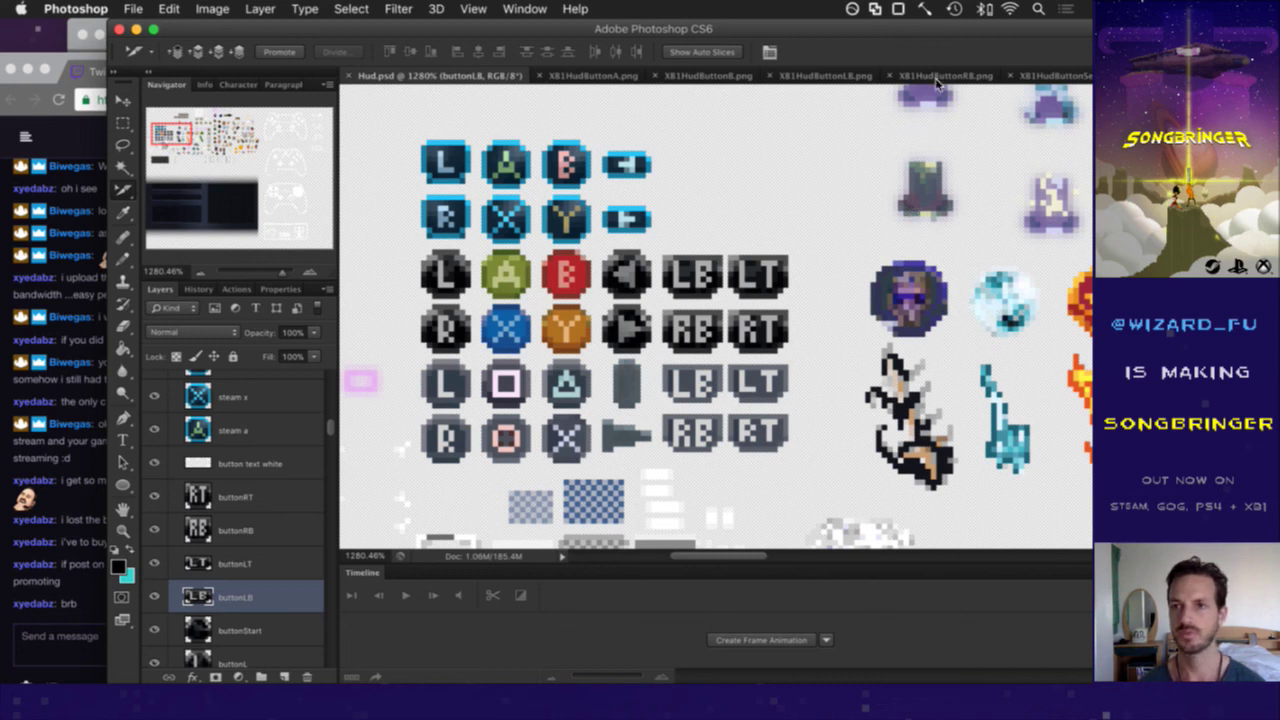
- Switch from Photoshop to the macOS Launchpad
left_click(1075, 178)
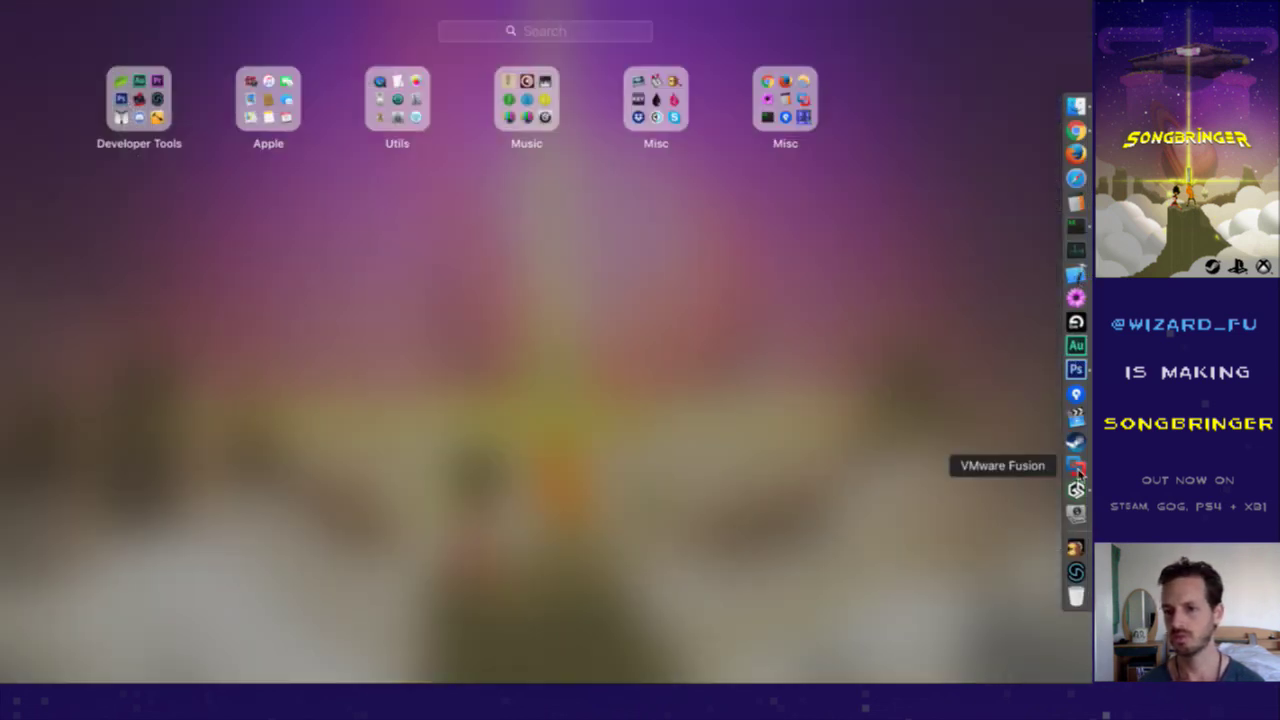